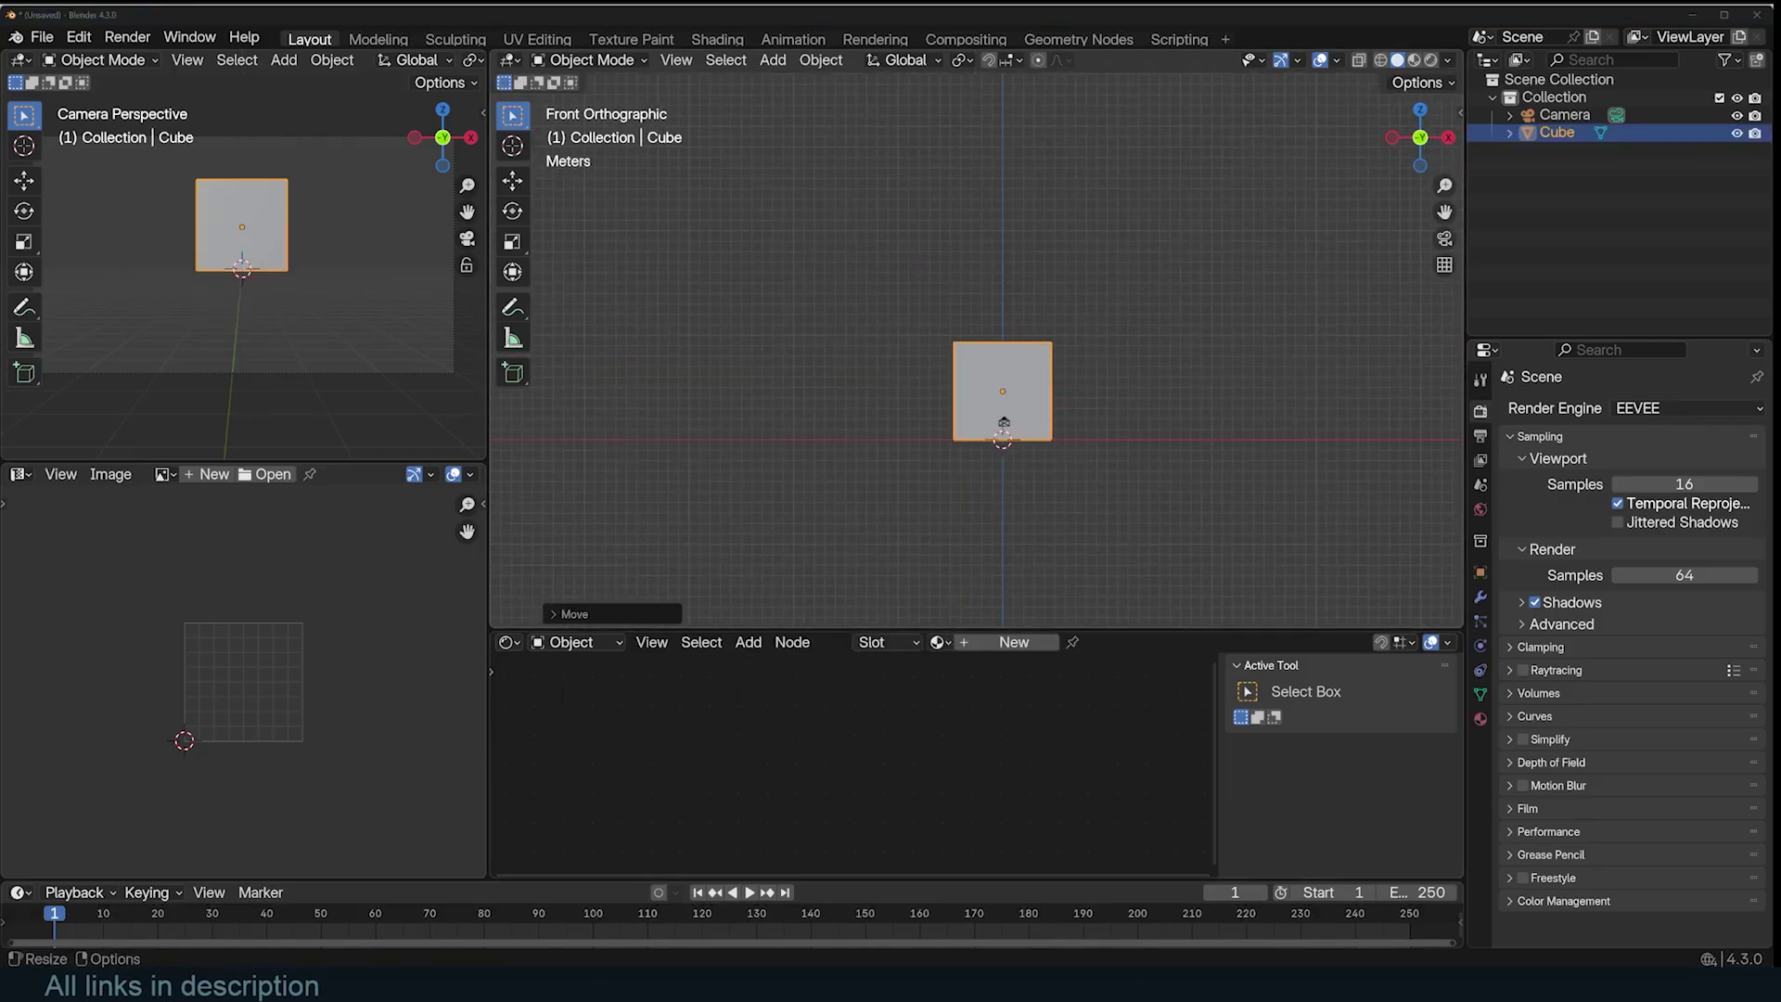
# - Divide the cube's top and sides into a grid with evenly spaced loop cuts in both horizontal directions
pyautogui.moveTo(1128, 437); pyautogui.dragTo(1197, 422, button='middle')
pyautogui.press('Tab')
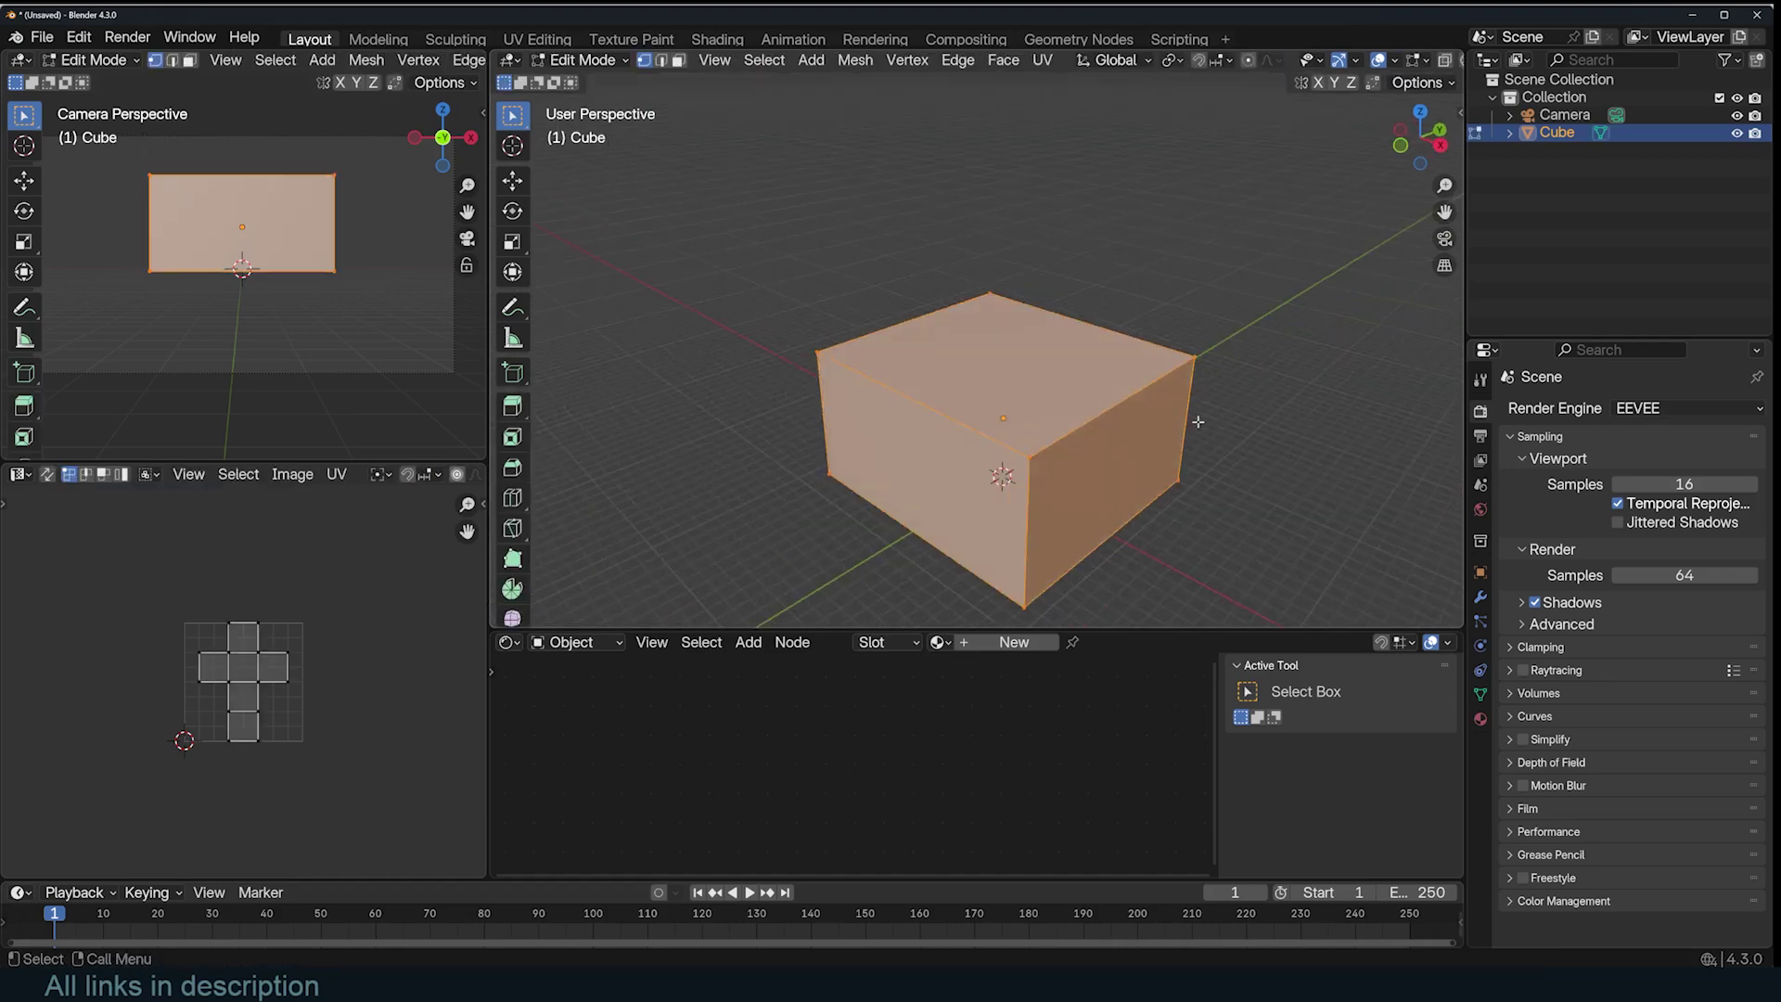
pyautogui.press('3')
pyautogui.click(1066, 394)
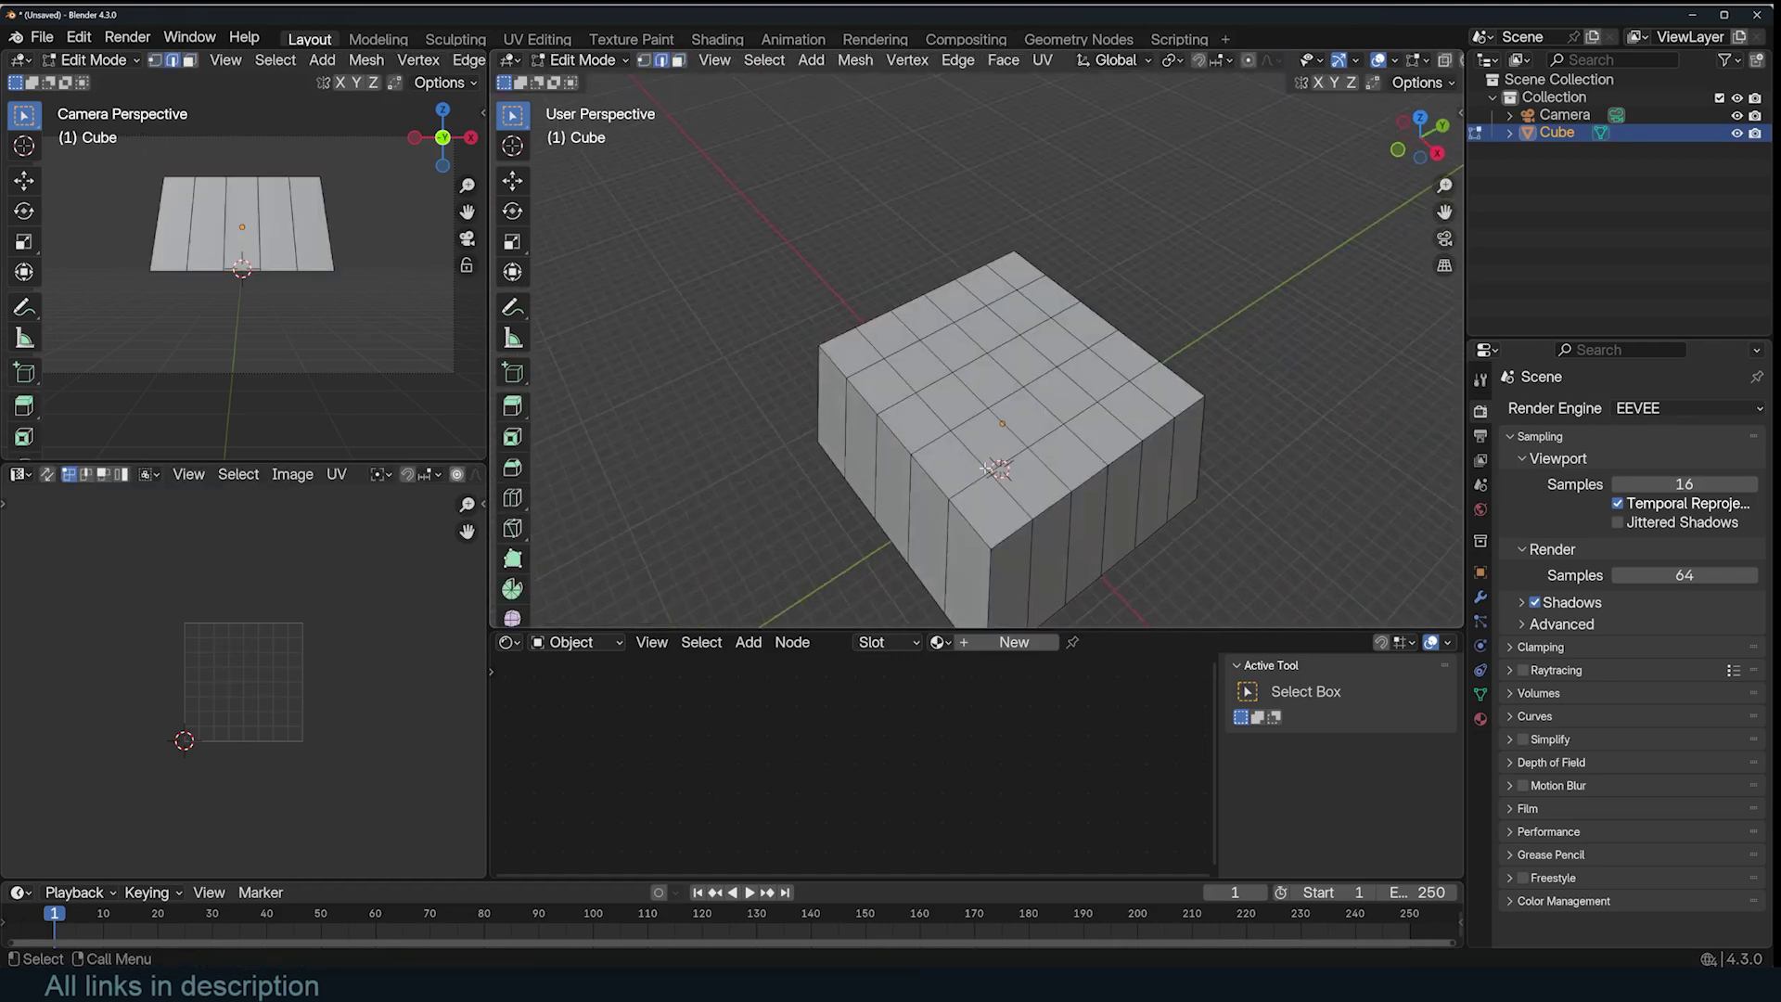
pyautogui.hotkey('ctrl', 'r')
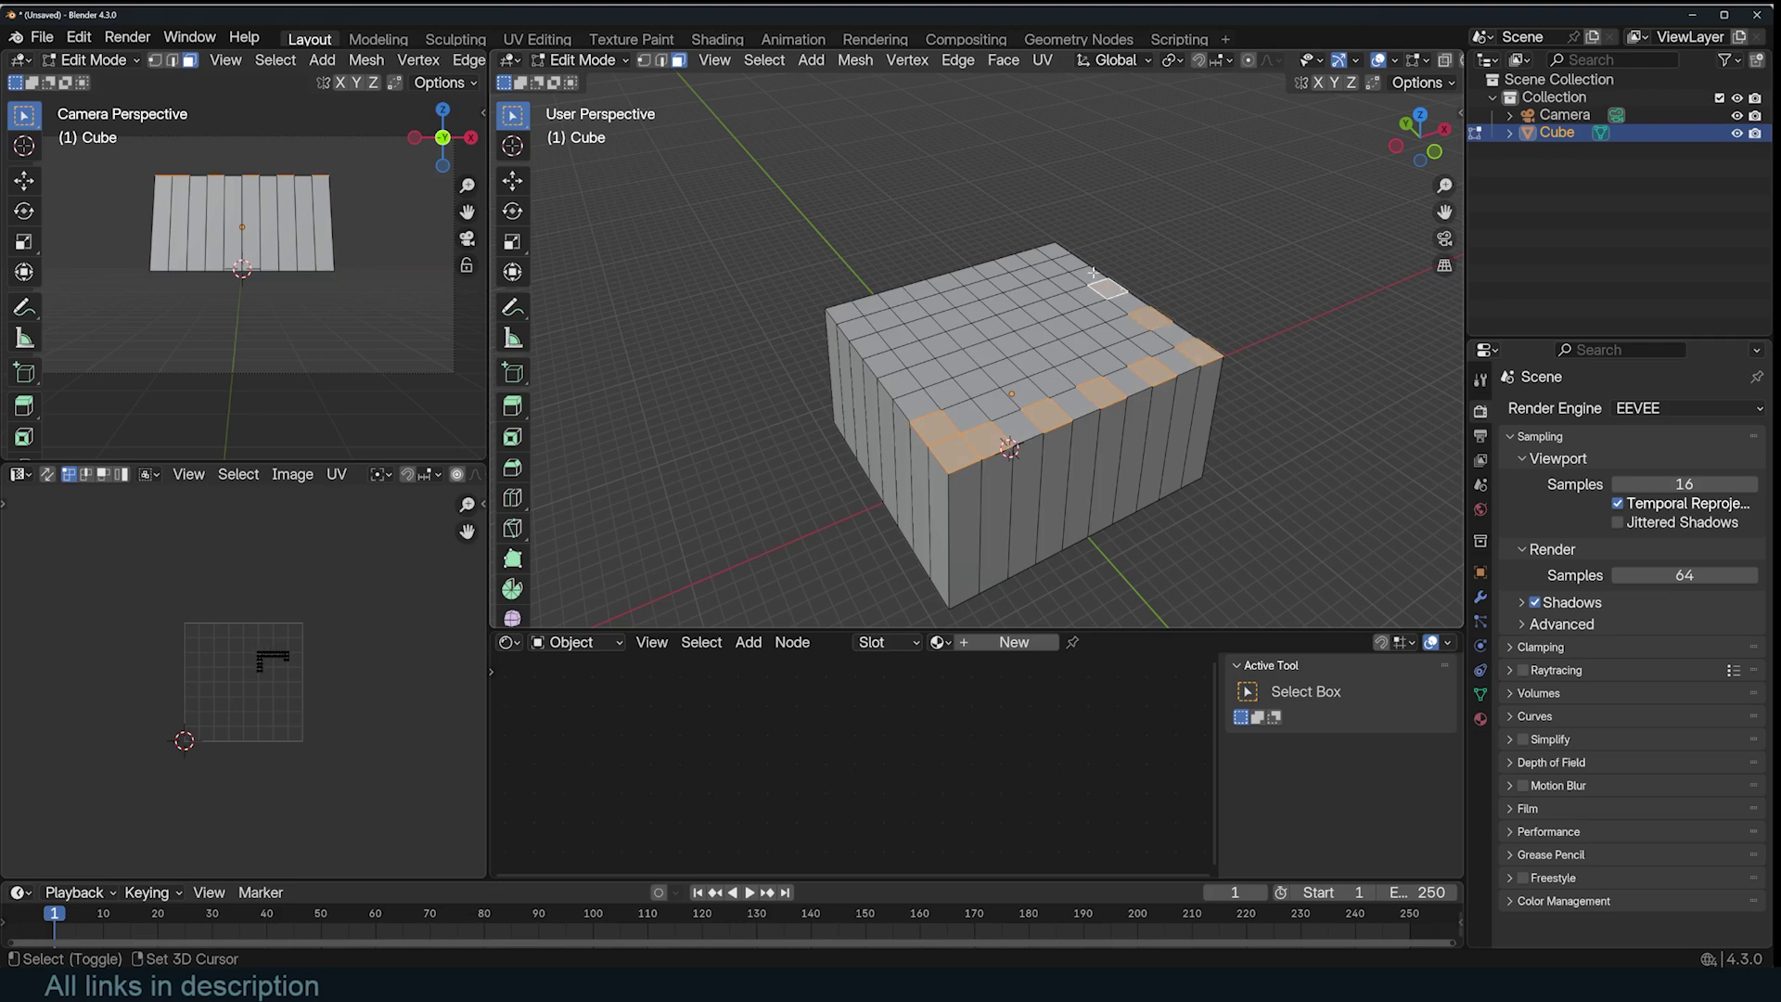
# - Extrude alternating faces around the top perimeter upward to form battlements
pyautogui.press('e')
pyautogui.click(929, 376)
pyautogui.moveTo(929, 376); pyautogui.dragTo(974, 483, button='middle')
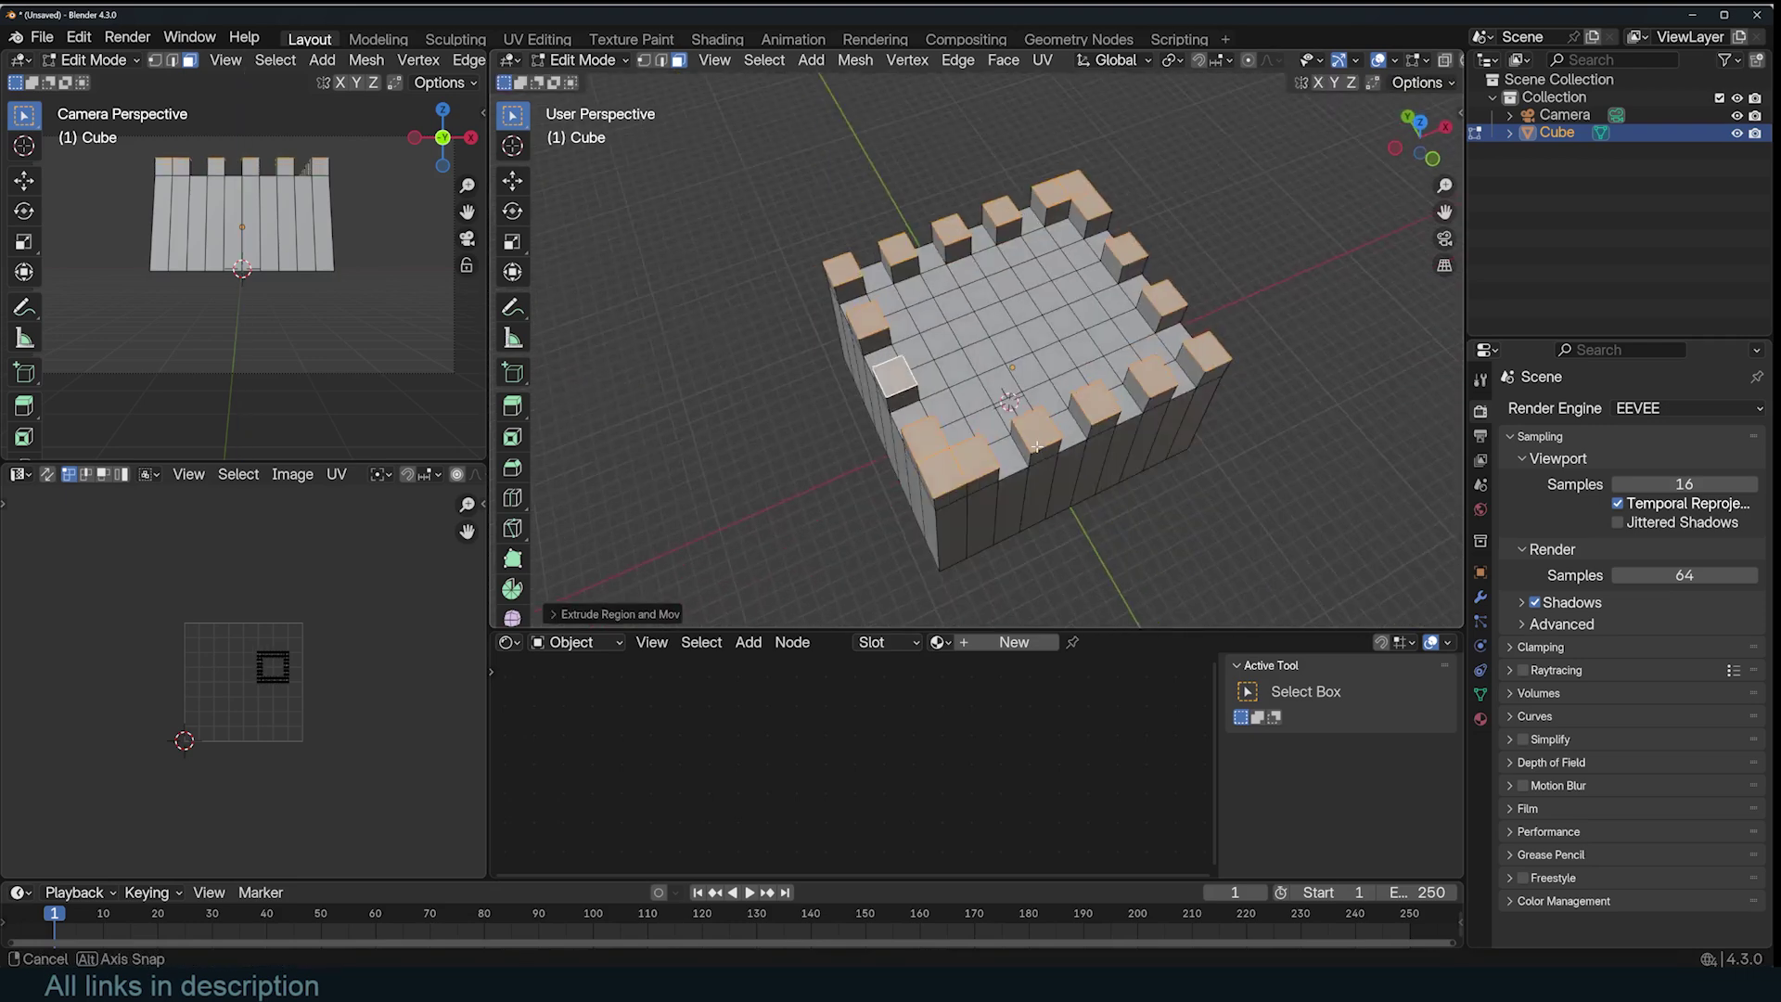
# - Extrude the roof faces inside the battlements upward into a second tier and taper its top
pyautogui.click(1007, 353)
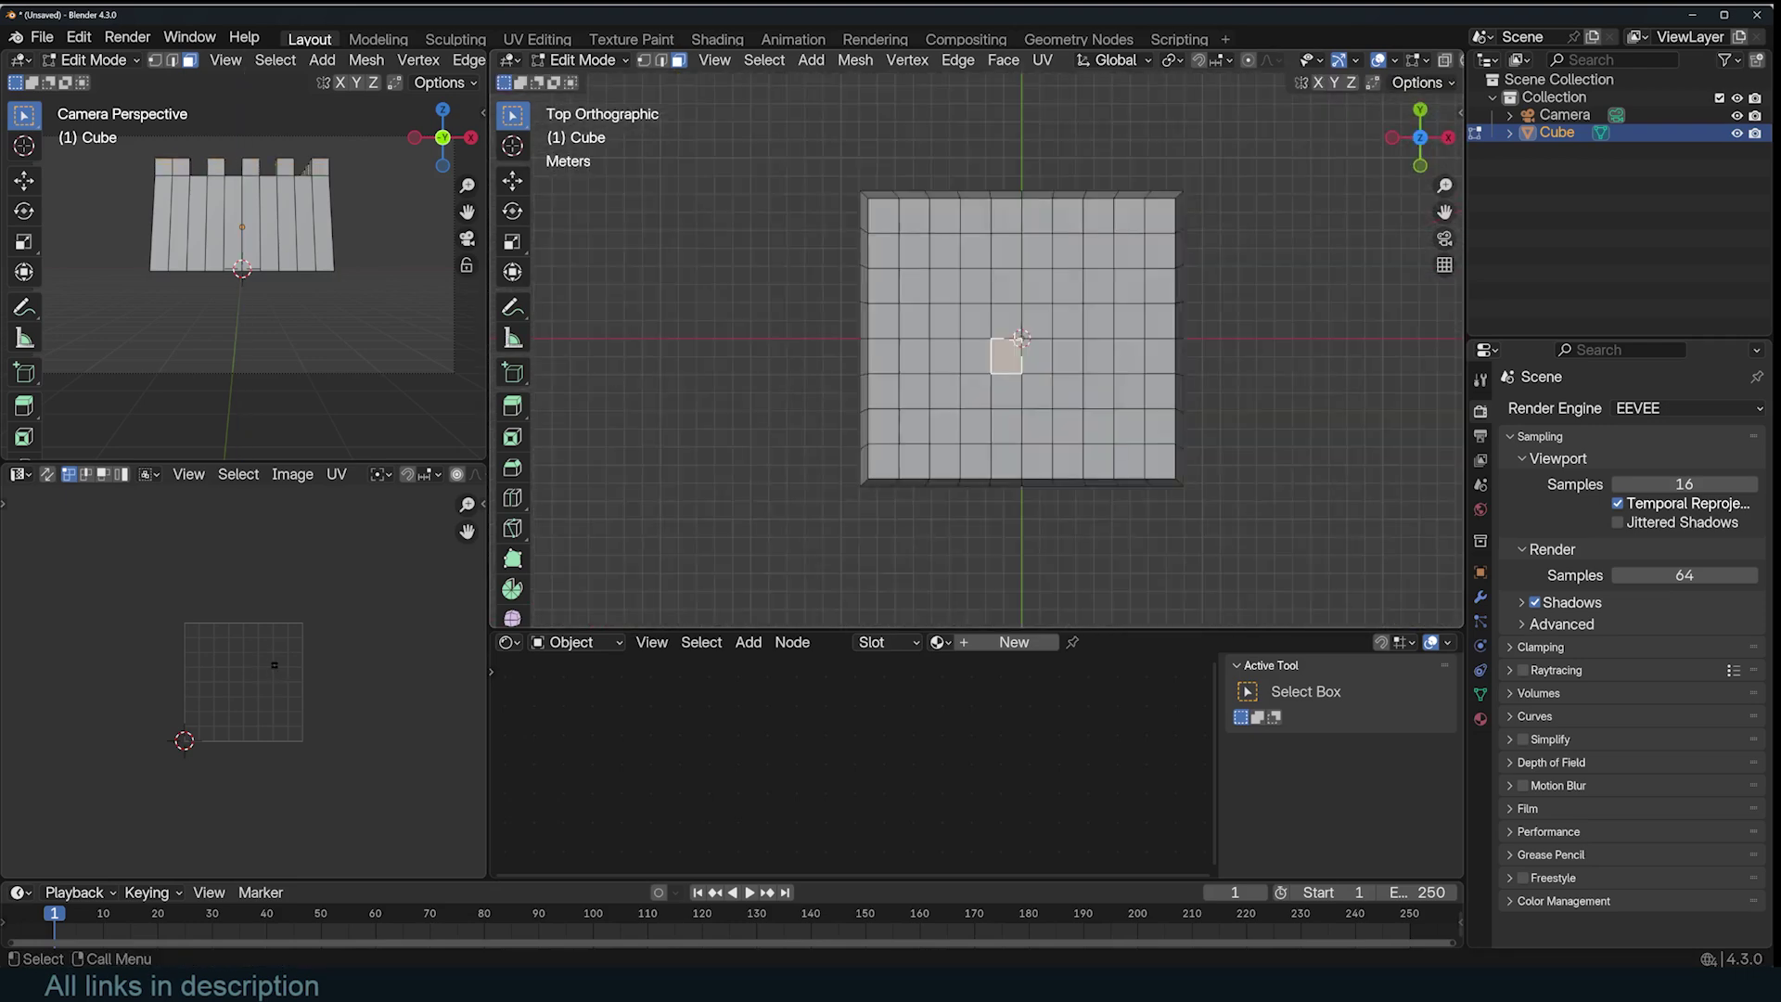
pyautogui.press('ctrl+KP_Add')
pyautogui.press('ctrl+KP_Add')
pyautogui.moveTo(1006, 353)
pyautogui.mouseDown(button='middle')
pyautogui.moveTo(995, 297)
pyautogui.moveTo(1010, 340)
pyautogui.mouseUp(button='middle')
pyautogui.moveTo(1066, 419); pyautogui.dragTo(1116, 372, button='middle')
pyautogui.press('e')
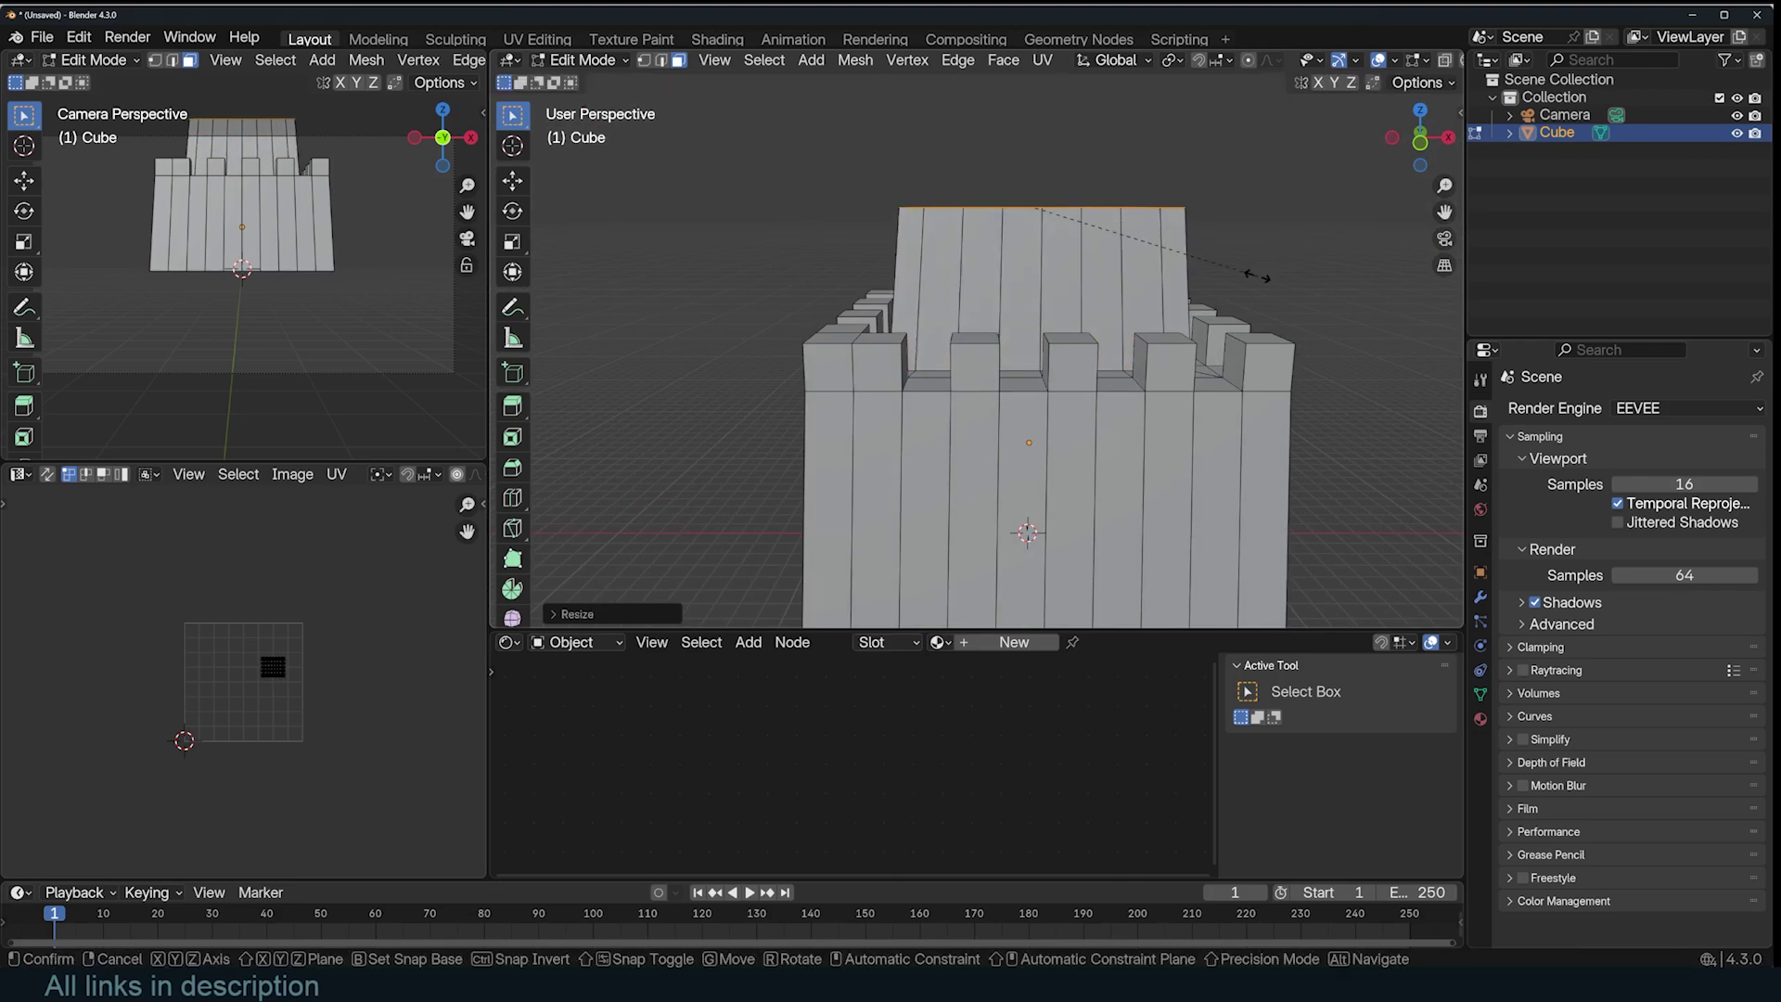
# - Adjust the second tier's height along Z and extrude alternating faces around its roof into battlements
pyautogui.press('g')
pyautogui.press('z')
pyautogui.keyDown('shift'); pyautogui.click(951, 378); pyautogui.keyUp('shift')
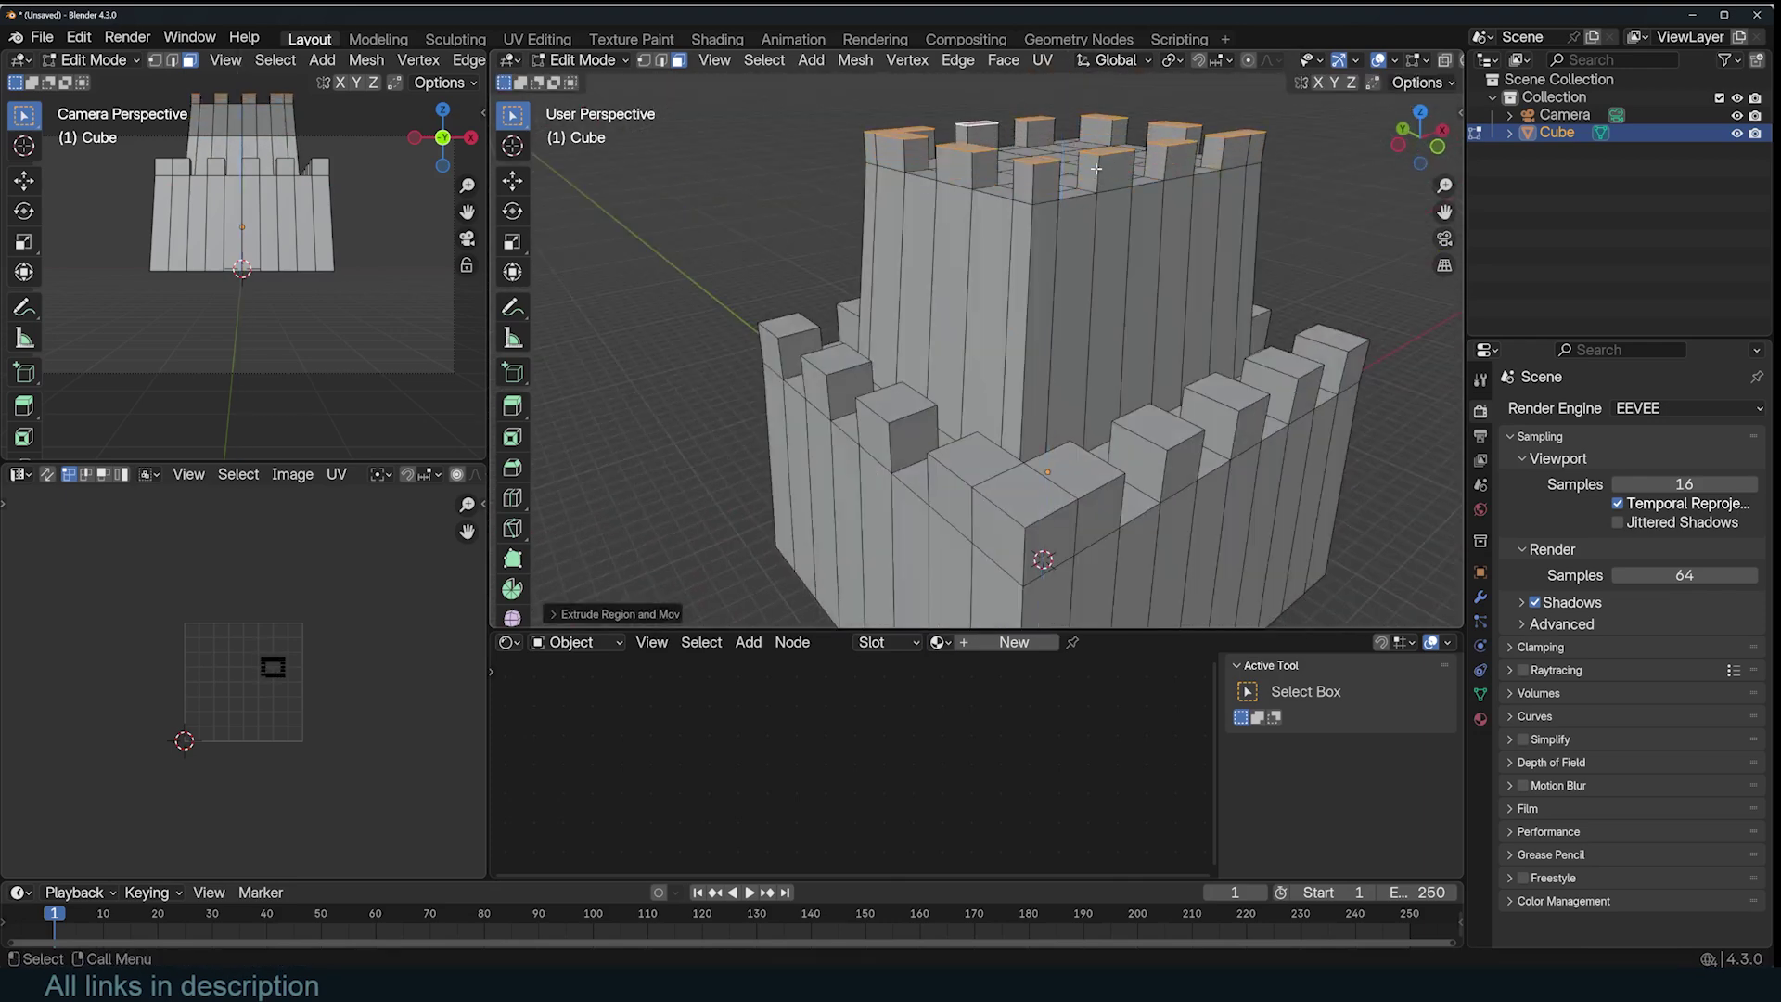
# - Add evenly spaced horizontal loop cuts around the walls of the upper tier
pyautogui.moveTo(1066, 389); pyautogui.dragTo(1098, 368, button='middle')
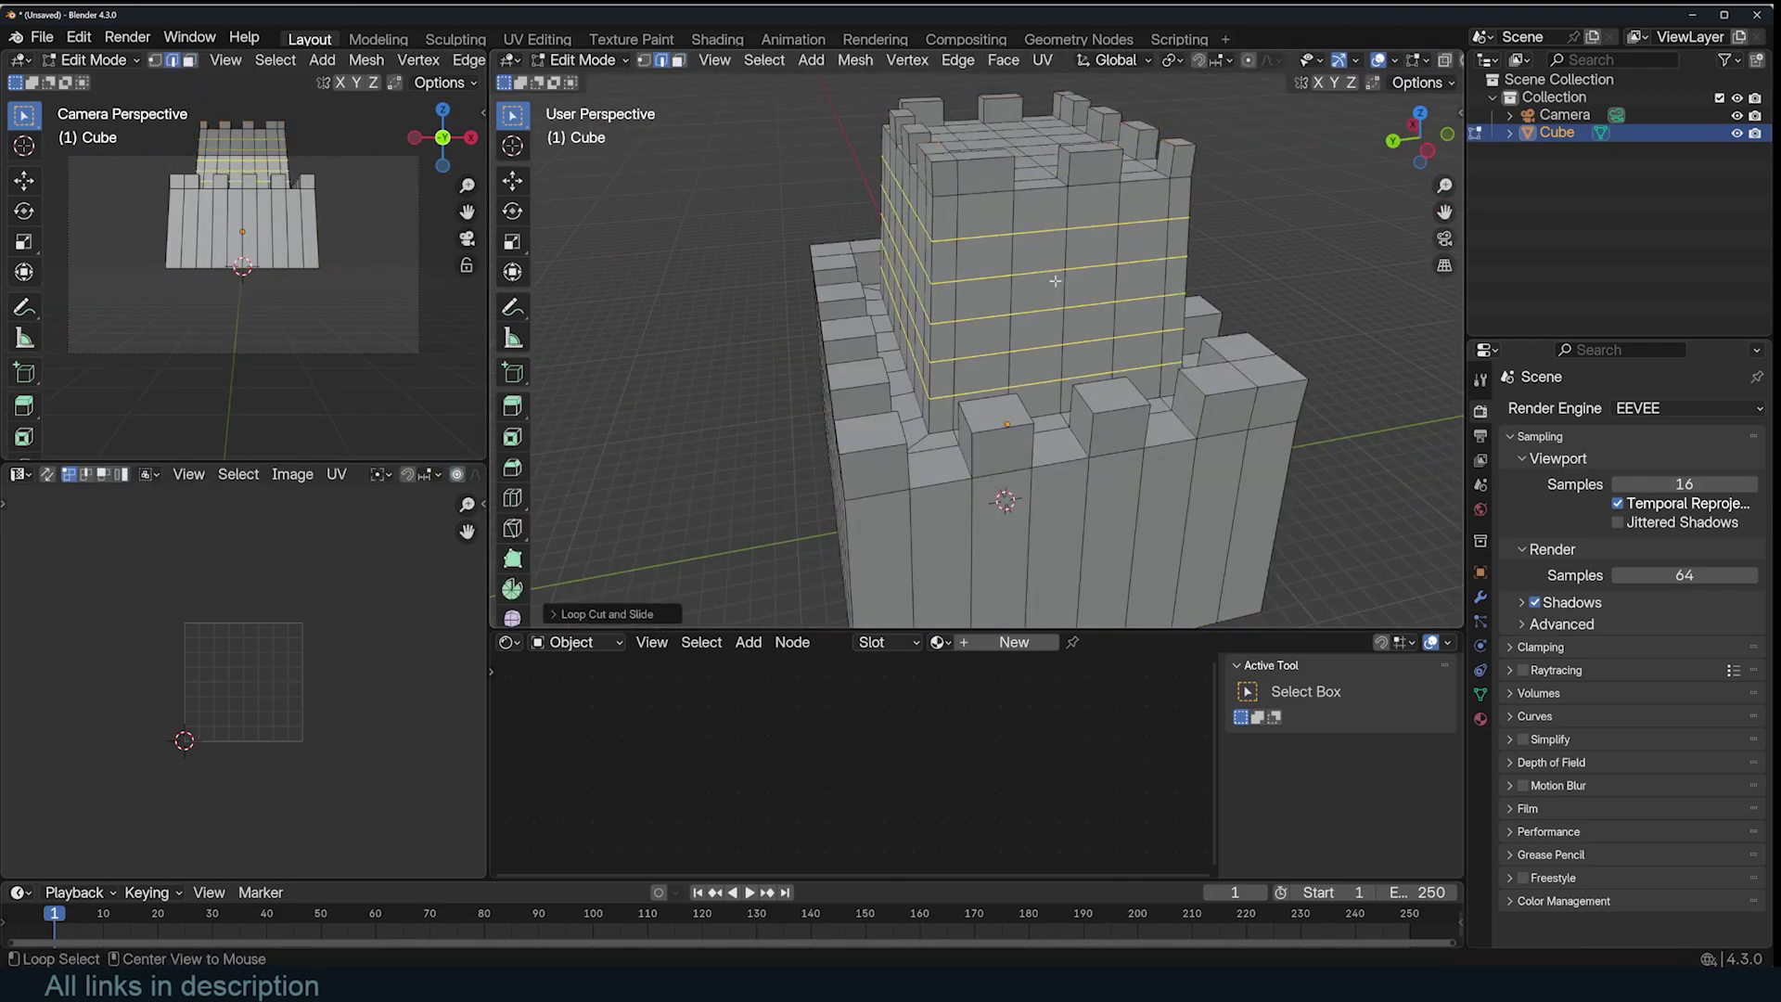
pyautogui.moveTo(1055, 281); pyautogui.dragTo(974, 358, button='middle')
# - Connect the four vertices around a grid crossing on the upper tier's wall into a diamond outline
pyautogui.press('1')
pyautogui.click(874, 417)
pyautogui.press('2')
pyautogui.click(1001, 345)
pyautogui.press('1')
pyautogui.click(1066, 411)
pyautogui.moveTo(1066, 411); pyautogui.dragTo(1013, 380, button='middle')
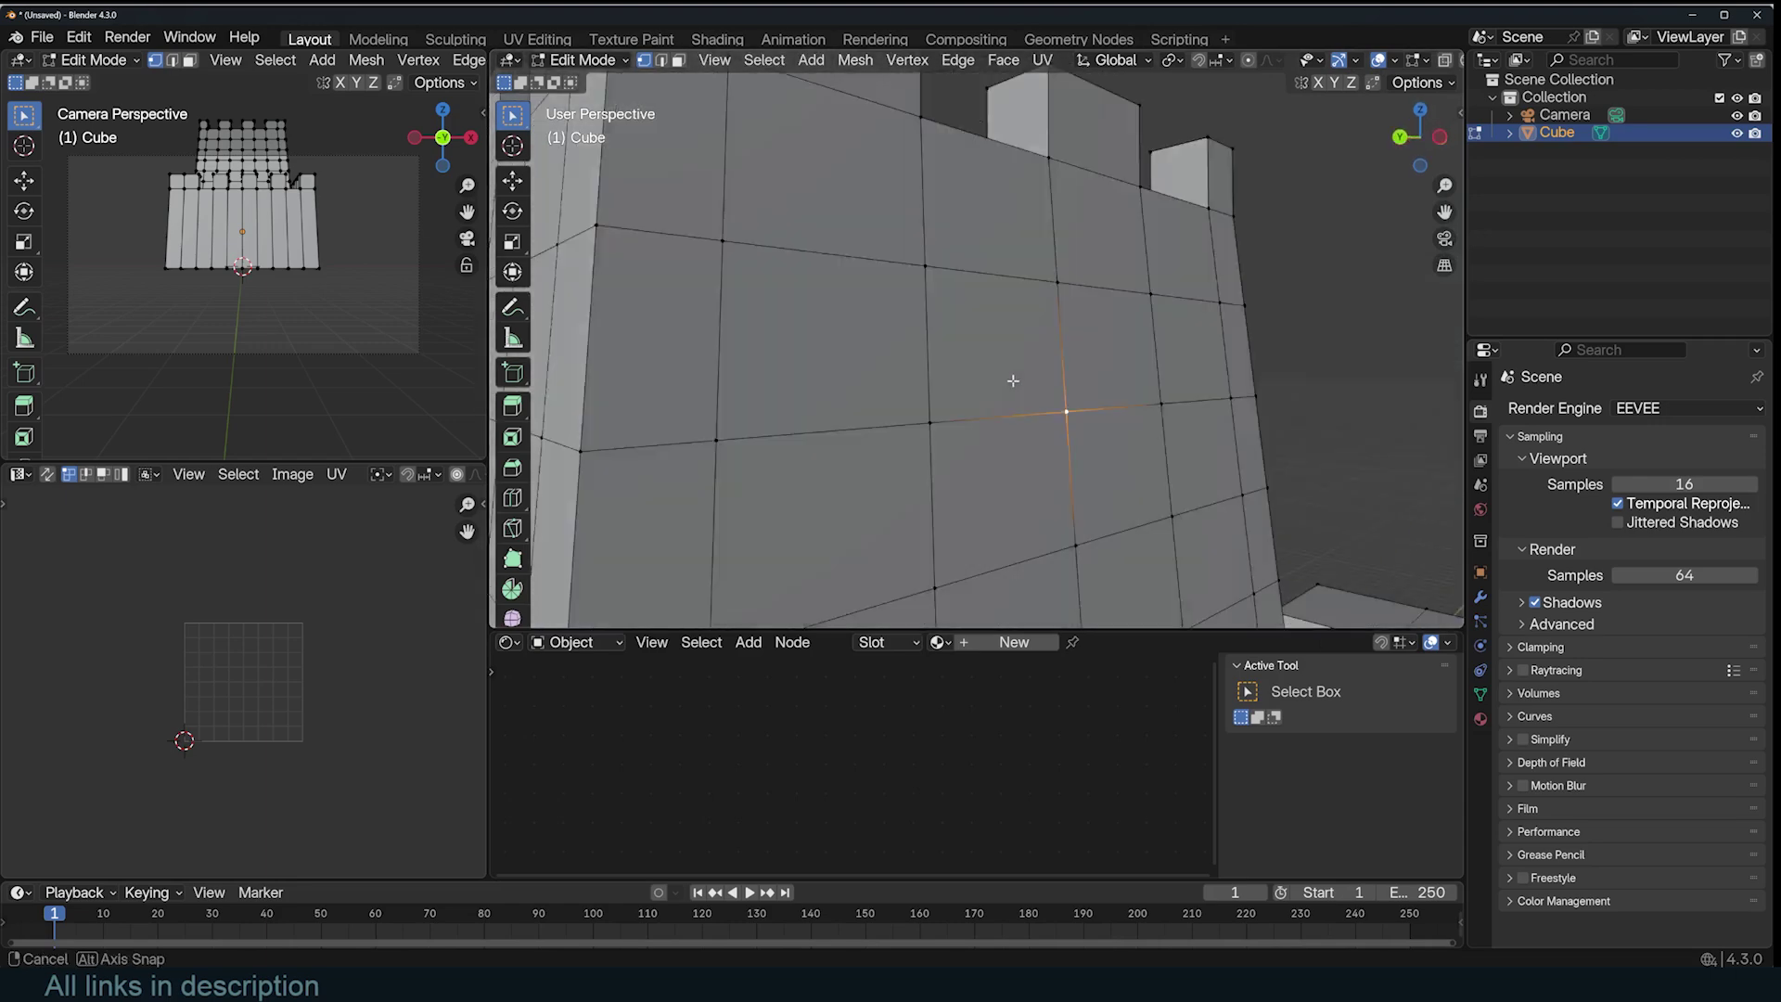
pyautogui.click(1042, 294)
pyautogui.keyDown('shift'); pyautogui.click(902, 441); pyautogui.keyUp('shift')
pyautogui.press('j')
pyautogui.keyDown('shift'); pyautogui.click(1139, 411); pyautogui.keyUp('shift')
pyautogui.moveTo(1139, 411); pyautogui.dragTo(1038, 430, button='middle')
pyautogui.click(838, 389)
pyautogui.keyDown('shift'); pyautogui.click(945, 468); pyautogui.keyUp('shift')
pyautogui.keyDown('shift'); pyautogui.click(1040, 385); pyautogui.keyUp('shift')
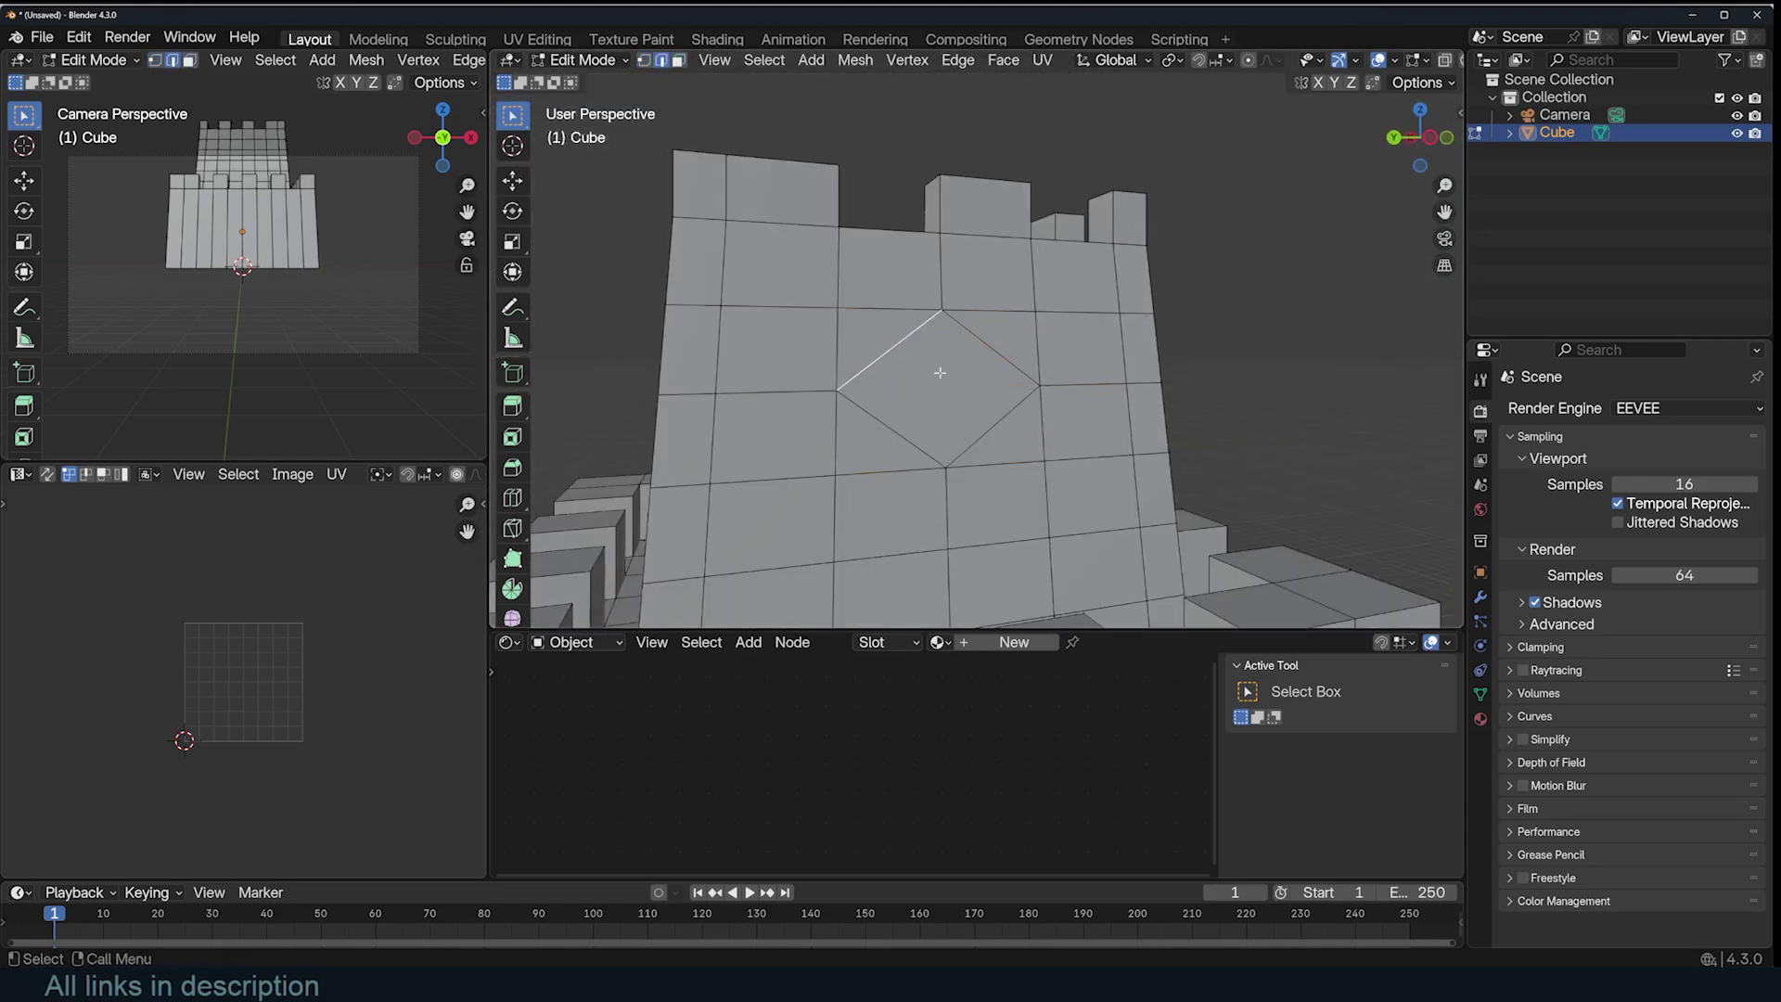
# - Subdivide the diamond outline and round it into a filled circular face with To Sphere at factor 1
pyautogui.rightClick(939, 373)
pyautogui.click(937, 374)
pyautogui.moveTo(711, 492); pyautogui.dragTo(742, 493)
pyautogui.press('f')
pyautogui.press('1')
pyautogui.hotkey('shift', 'alt', 's')
pyautogui.press('1')
pyautogui.press('Return')
# - Set the pivot point and resize the circular wall face, constraining the last scaling to the X axis
pyautogui.press('s')
pyautogui.moveTo(1059, 456); pyautogui.dragTo(1019, 362, button='middle')
pyautogui.rightClick(981, 457)
pyautogui.press('3')
pyautogui.click(914, 358)
pyautogui.press('s')
pyautogui.rightClick(932, 364)
pyautogui.press('.')
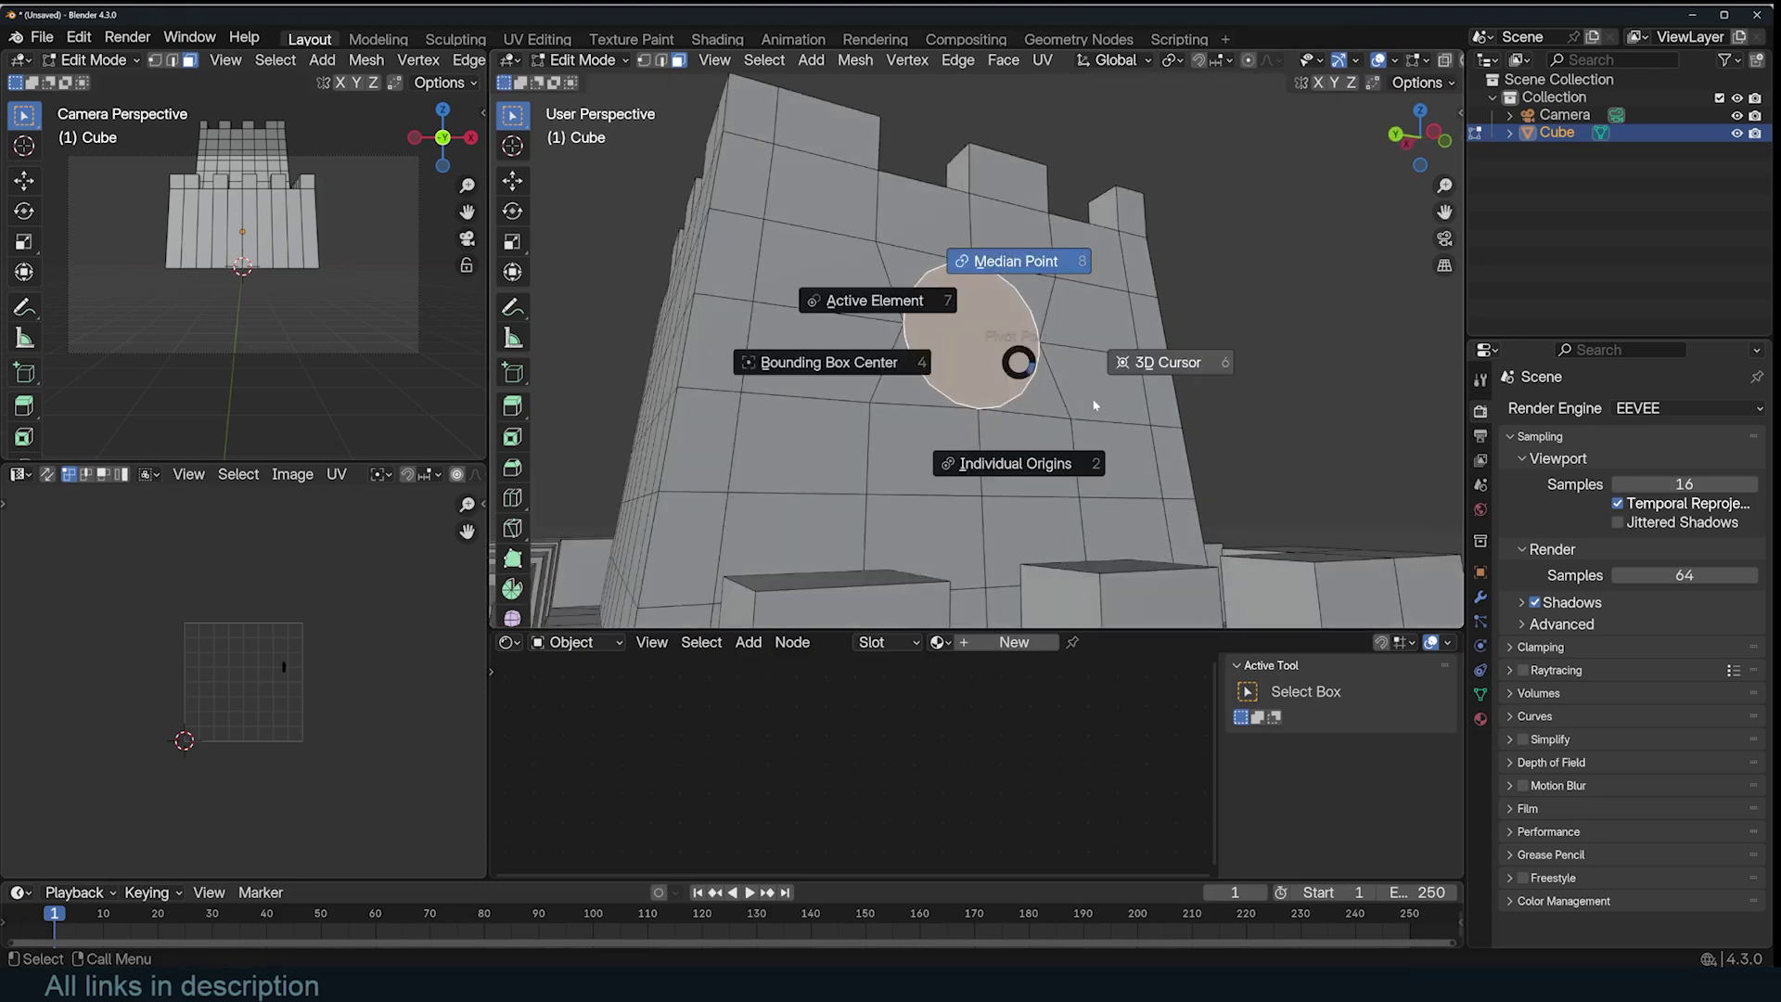
pyautogui.press('s')
pyautogui.click(1121, 342)
pyautogui.press('s')
pyautogui.press('x')
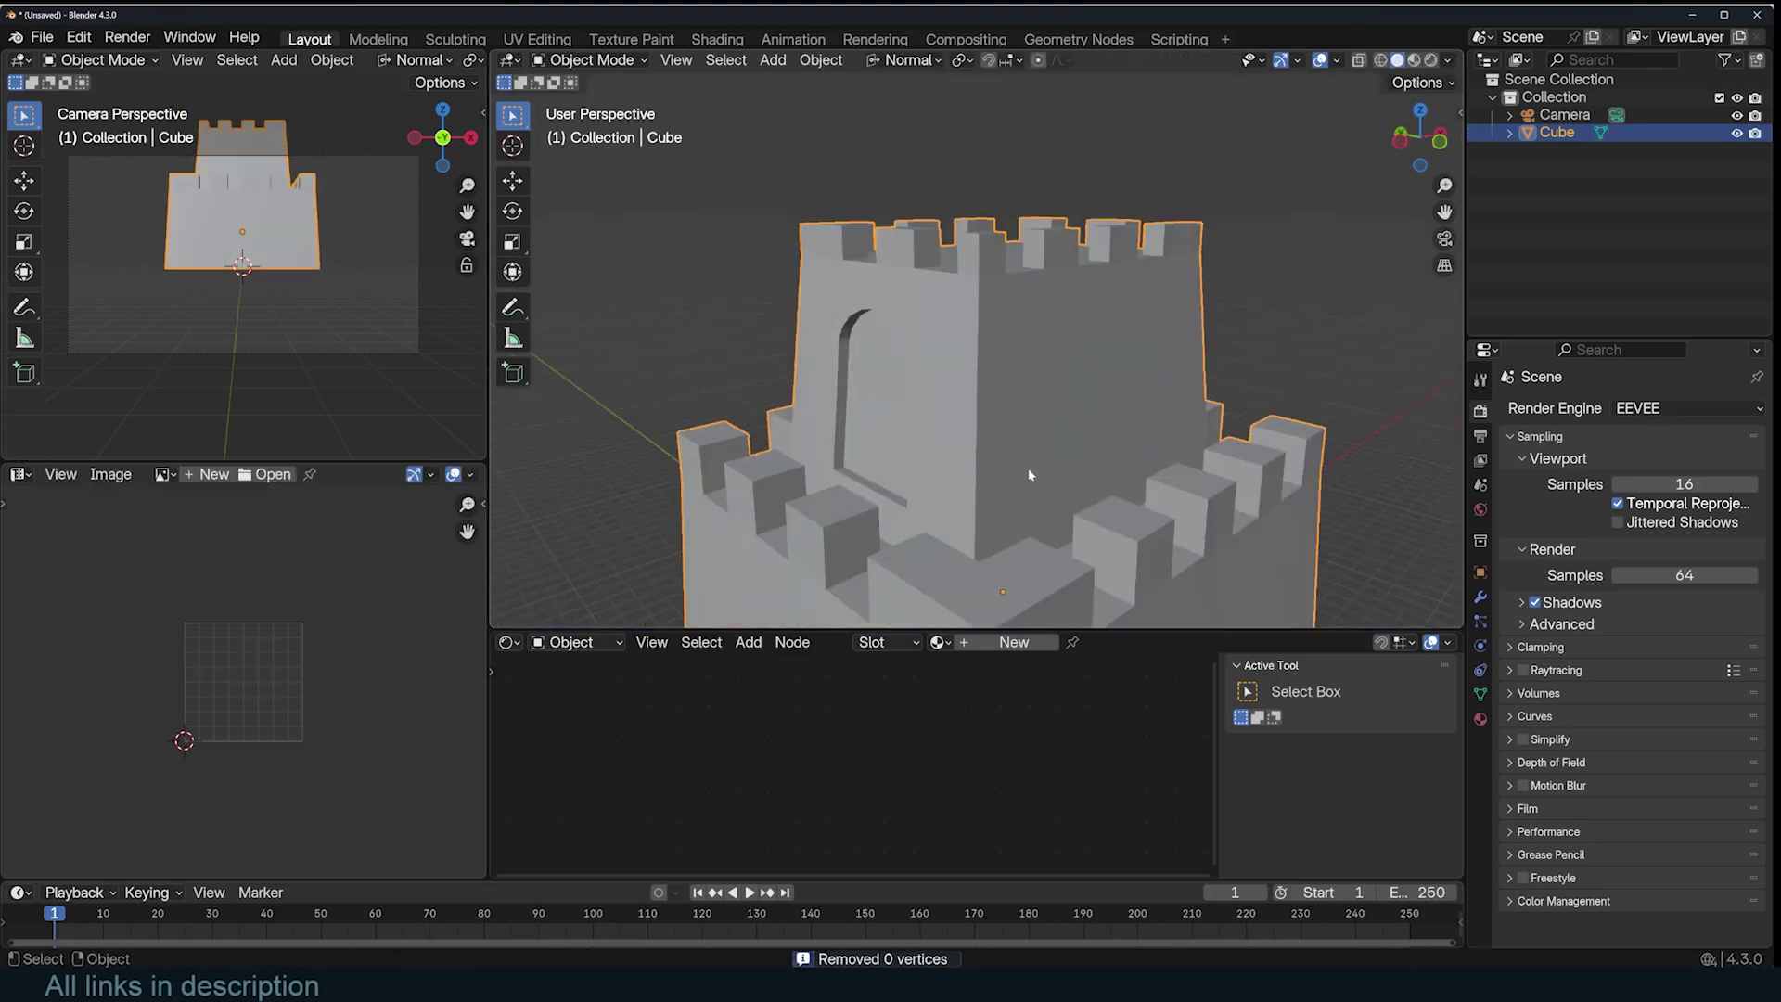
# - Try smooth shading on the castle, and extrude a tapered turret from the centre of the upper roof
pyautogui.press('q')
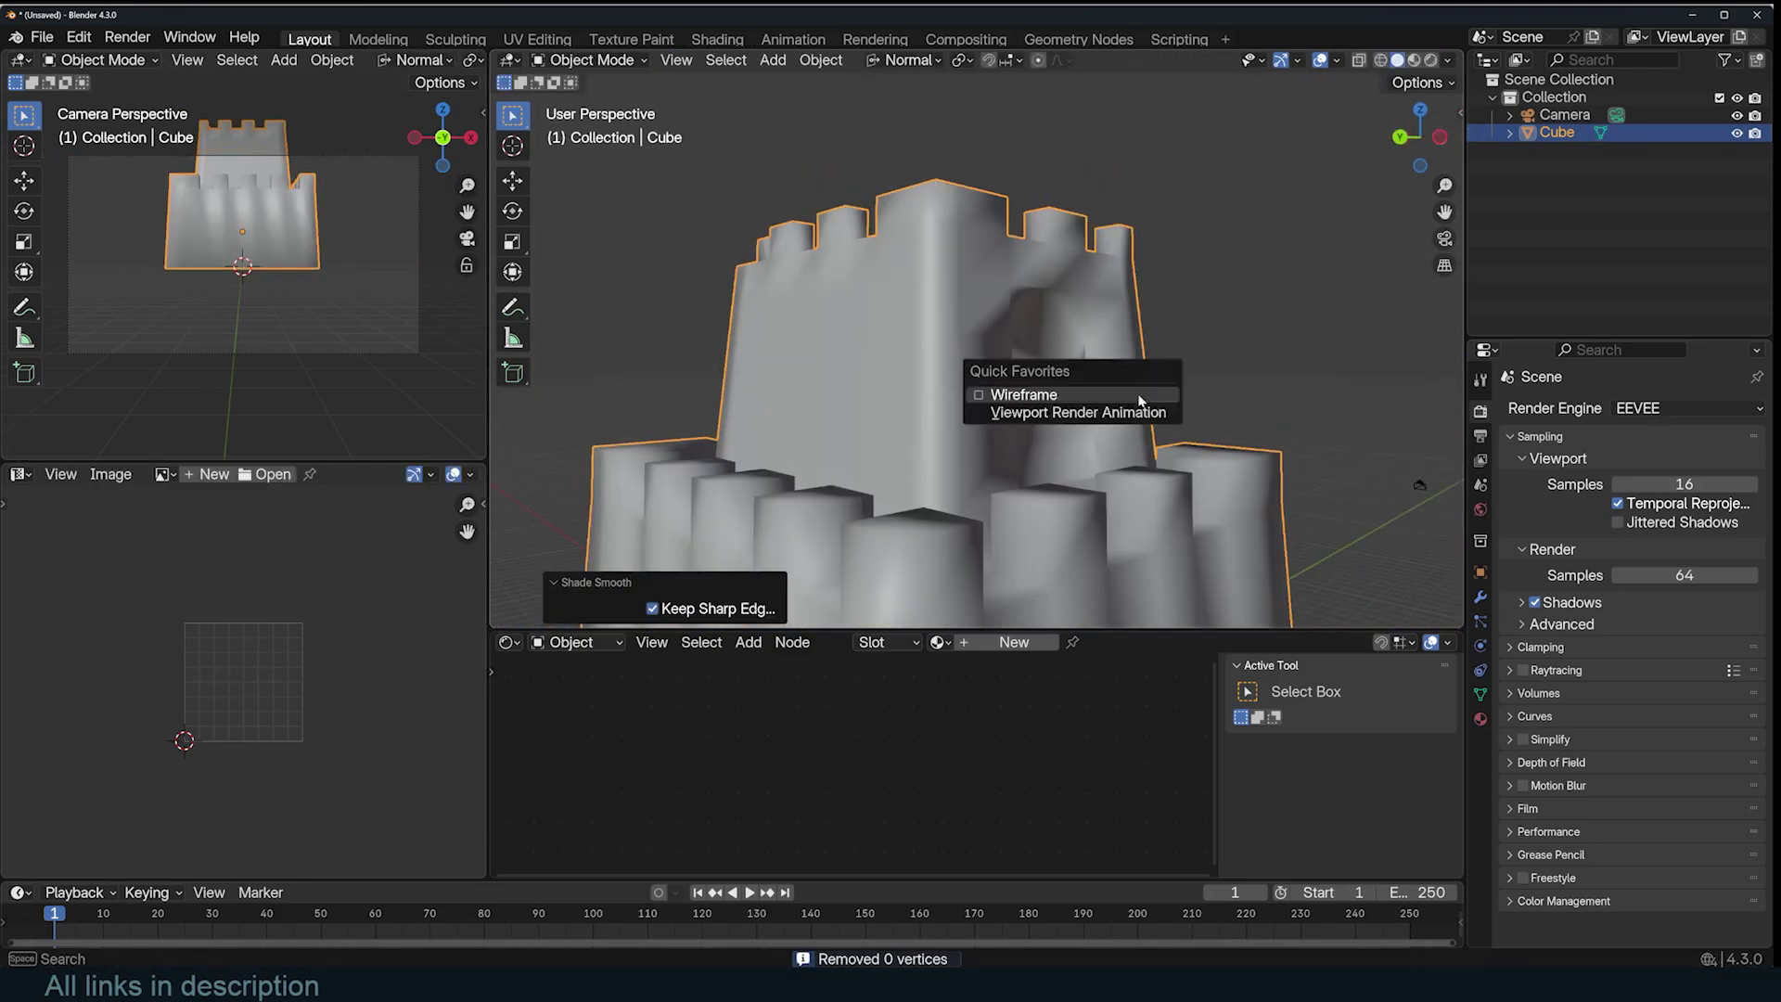
pyautogui.press('Escape')
pyautogui.press('Tab')
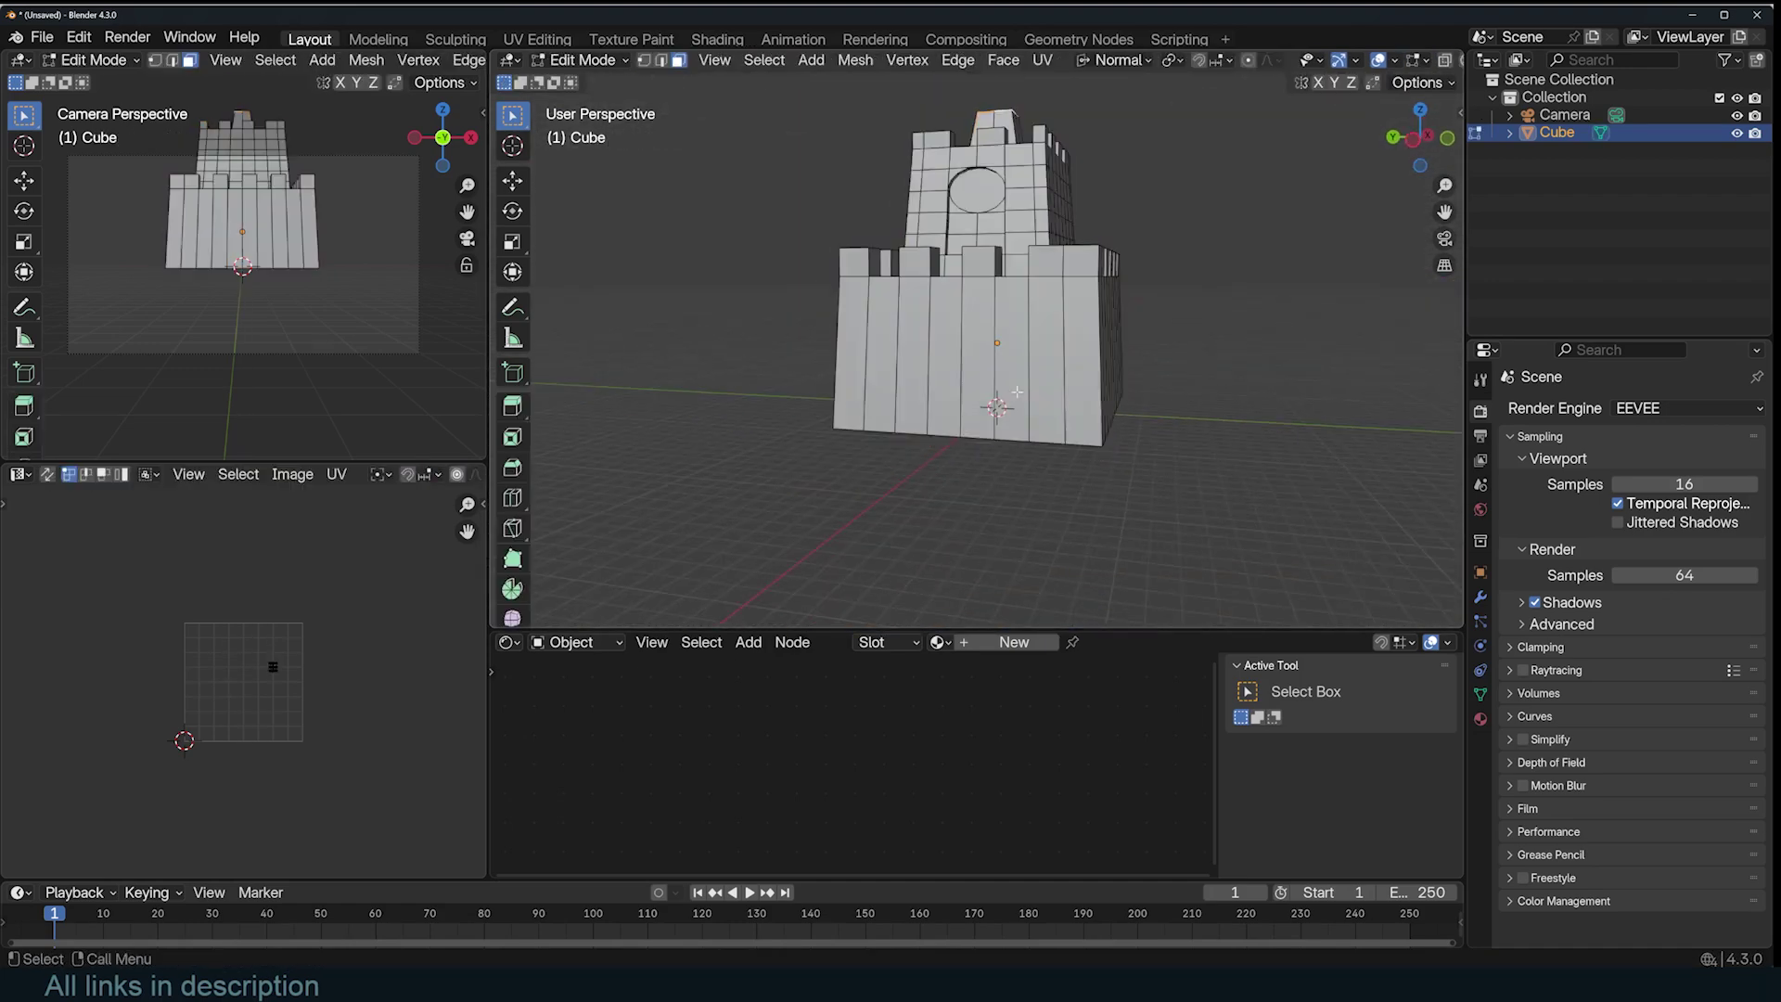
pyautogui.moveTo(965, 436); pyautogui.dragTo(1026, 483, button='middle')
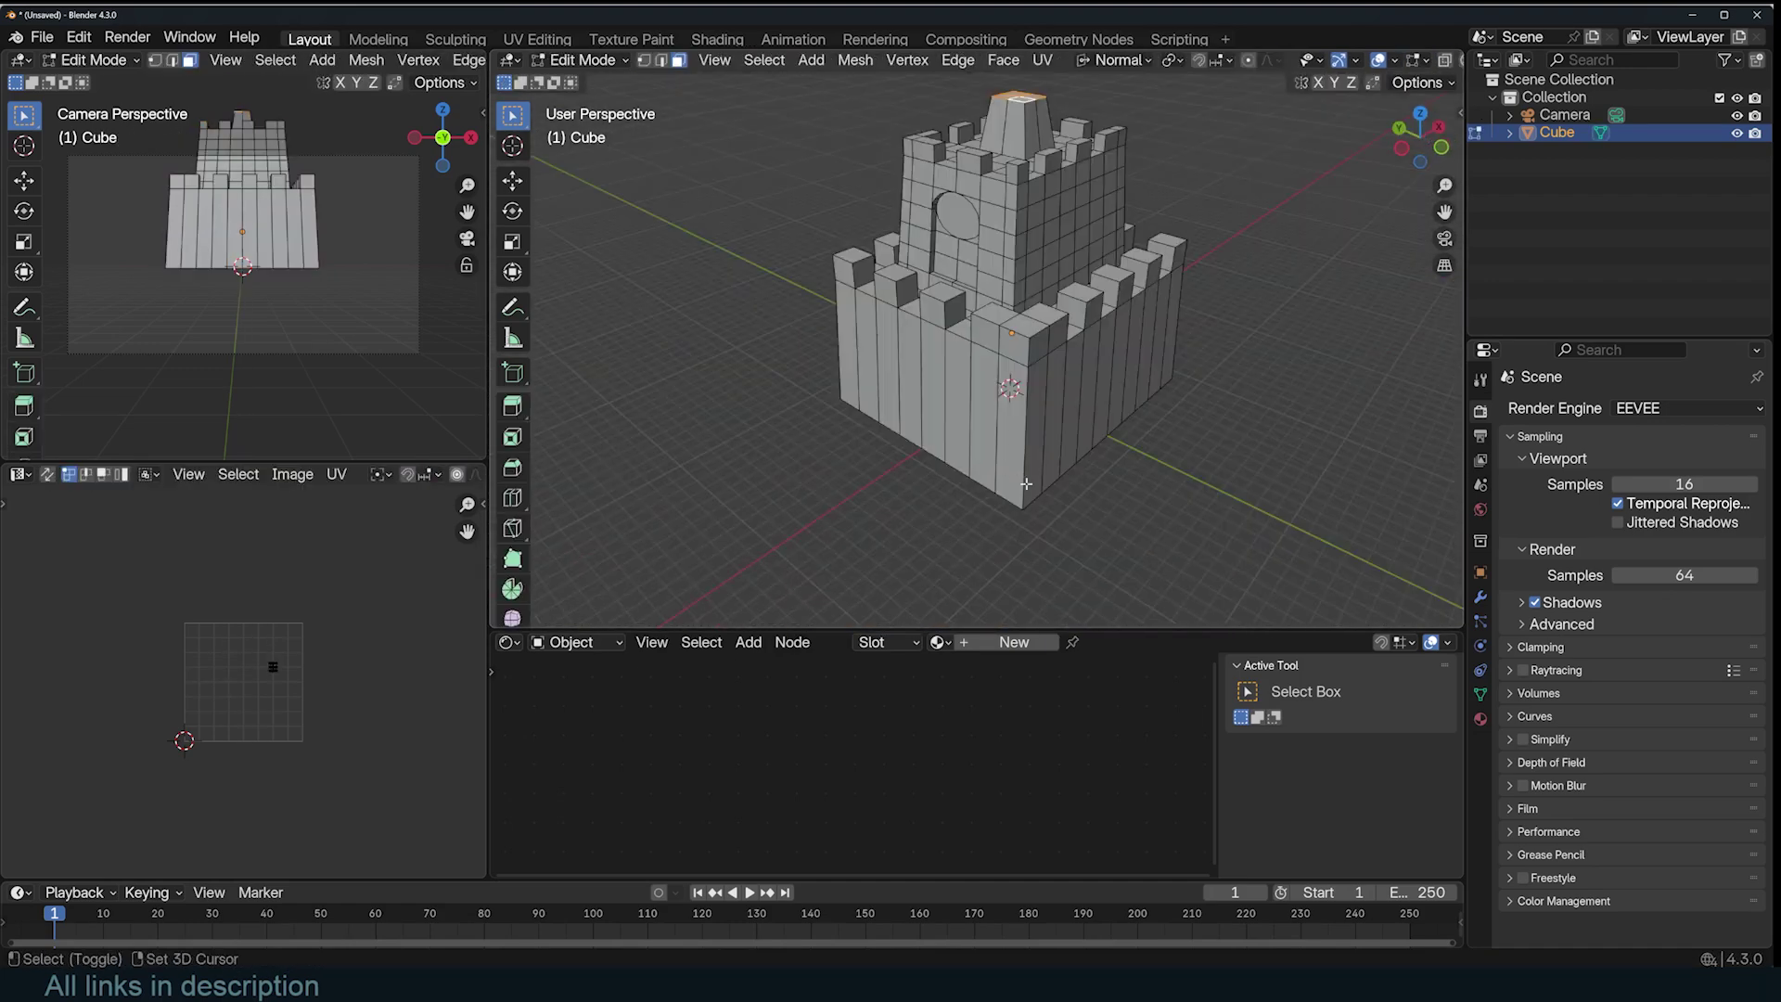
# - Select the grid of faces on the castle's underside and dissolve them into a single base face
pyautogui.click(944, 507)
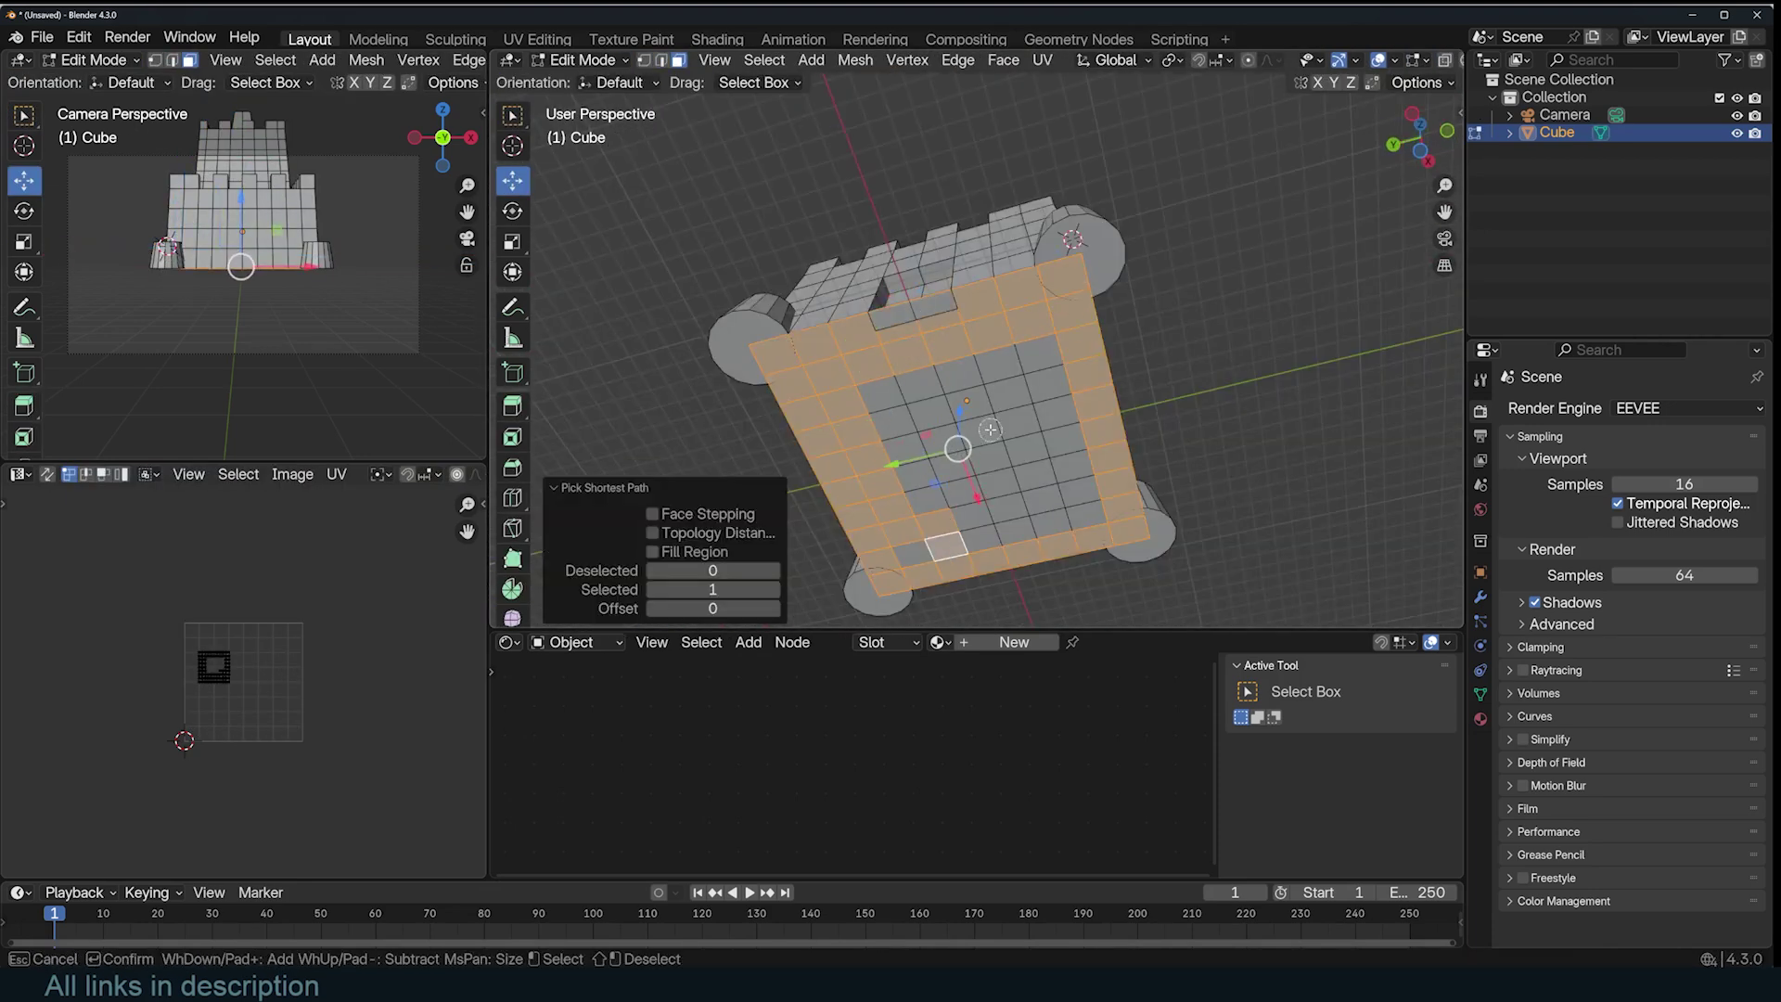
pyautogui.press('x')
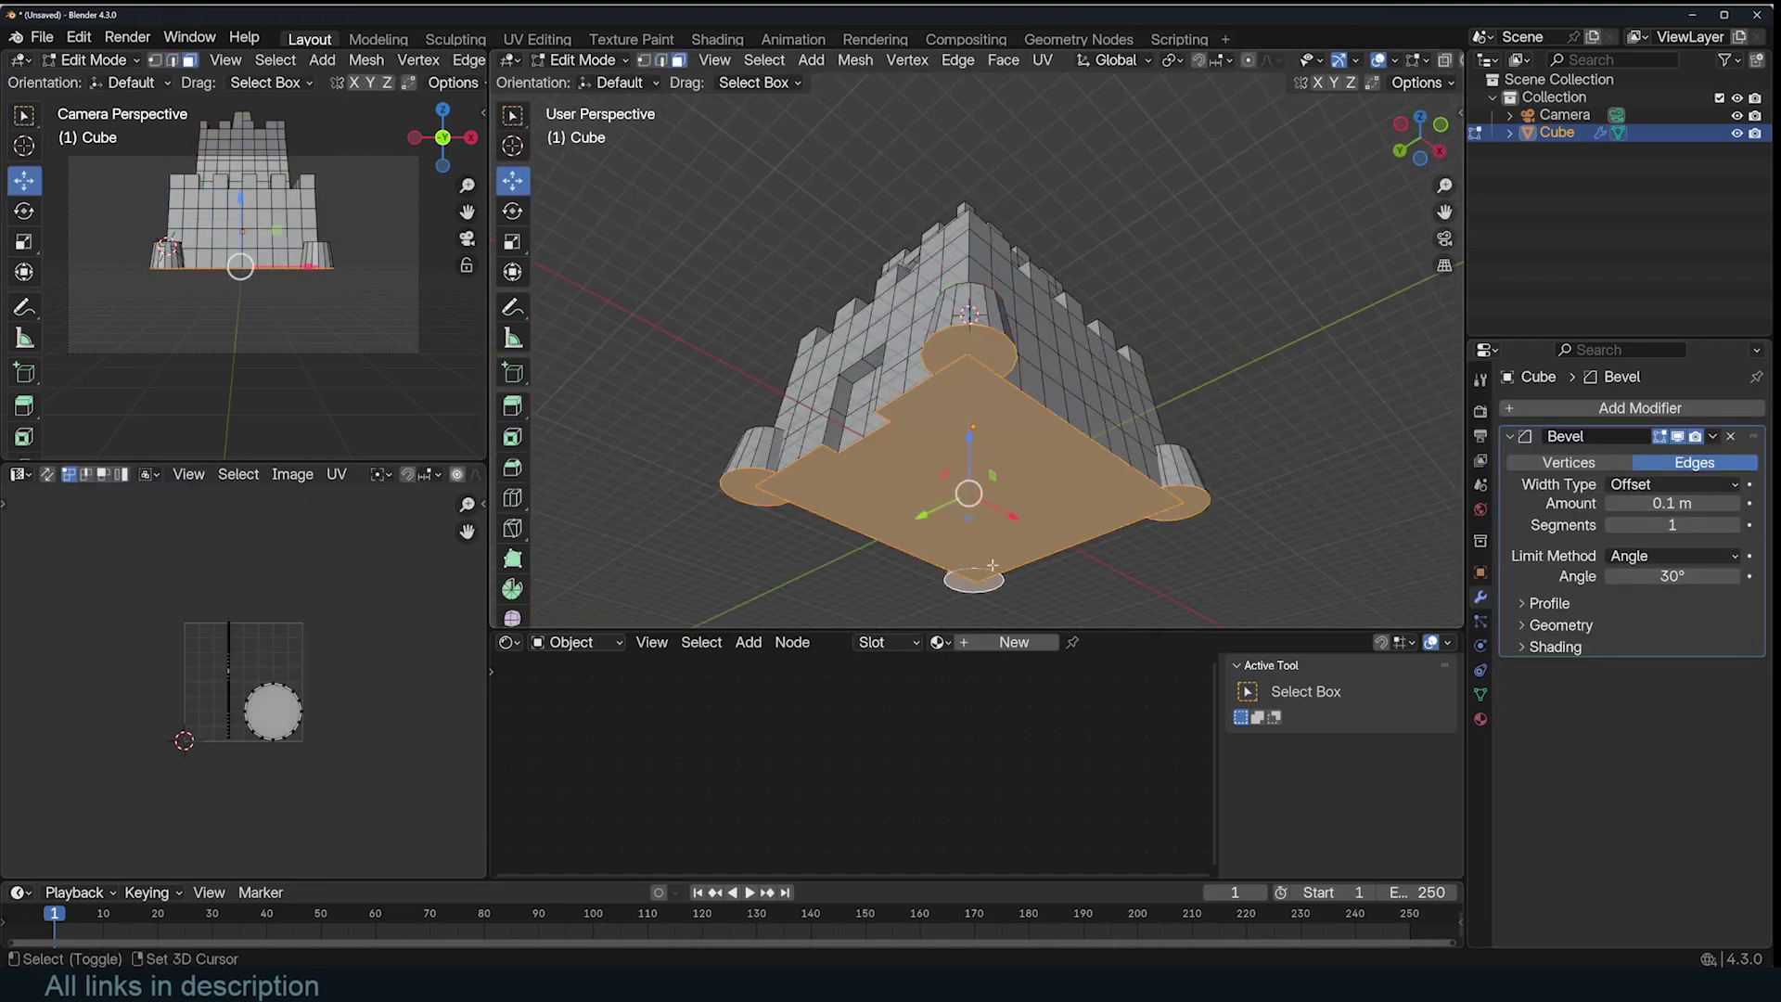
# - Unwrap the whole castle mesh using the Conformal method
pyautogui.press('u')
pyautogui.moveTo(1119, 445)
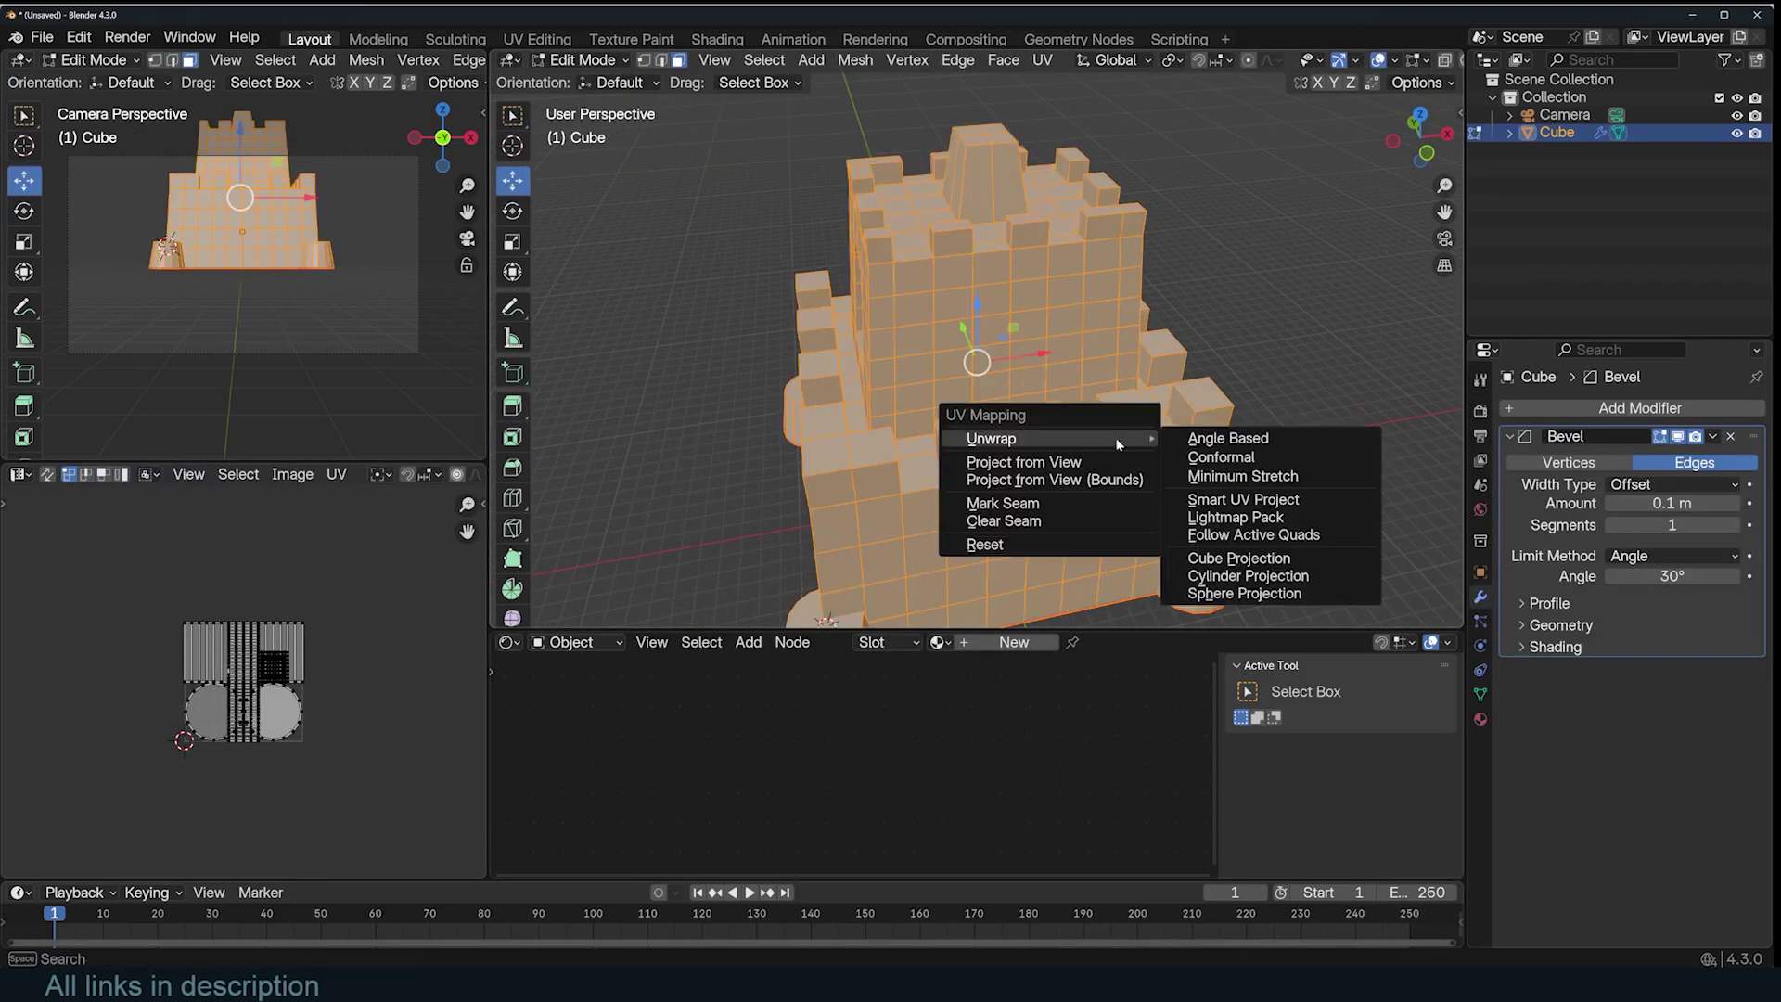
pyautogui.click(1220, 457)
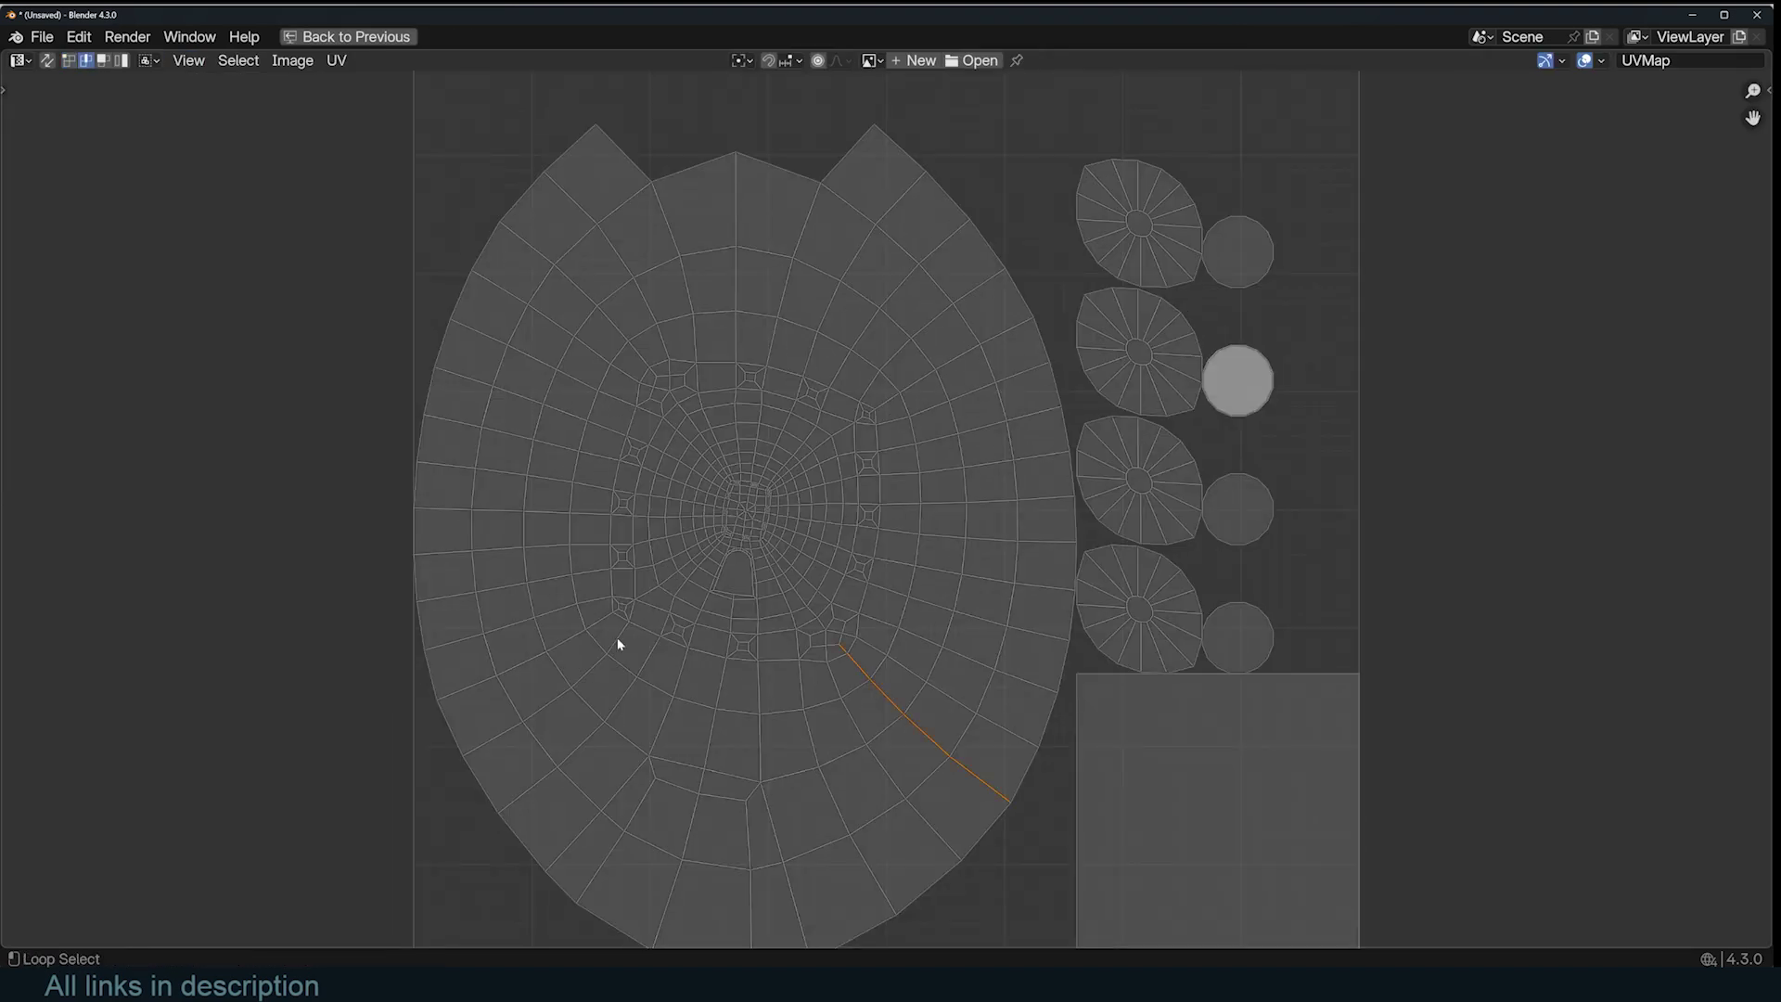
# - Check the unwrapped UV islands and select the castle edges that have similar Face Angles for seams
pyautogui.press('a')
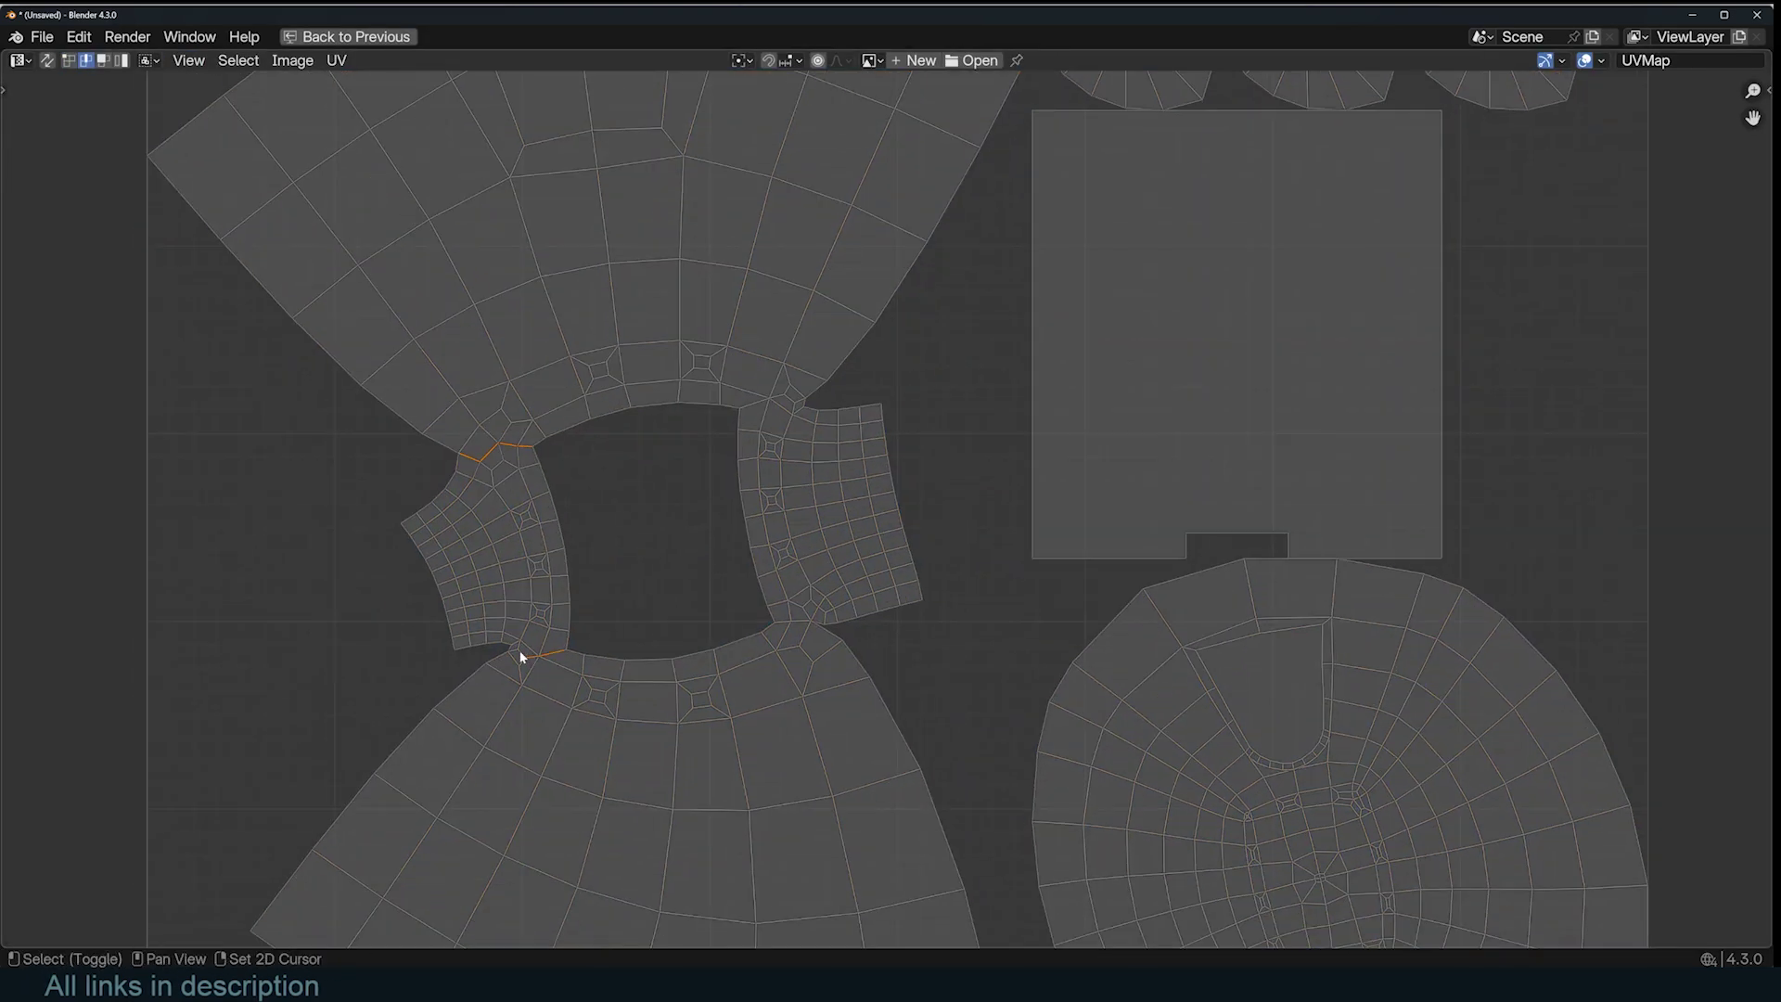
pyautogui.press('a')
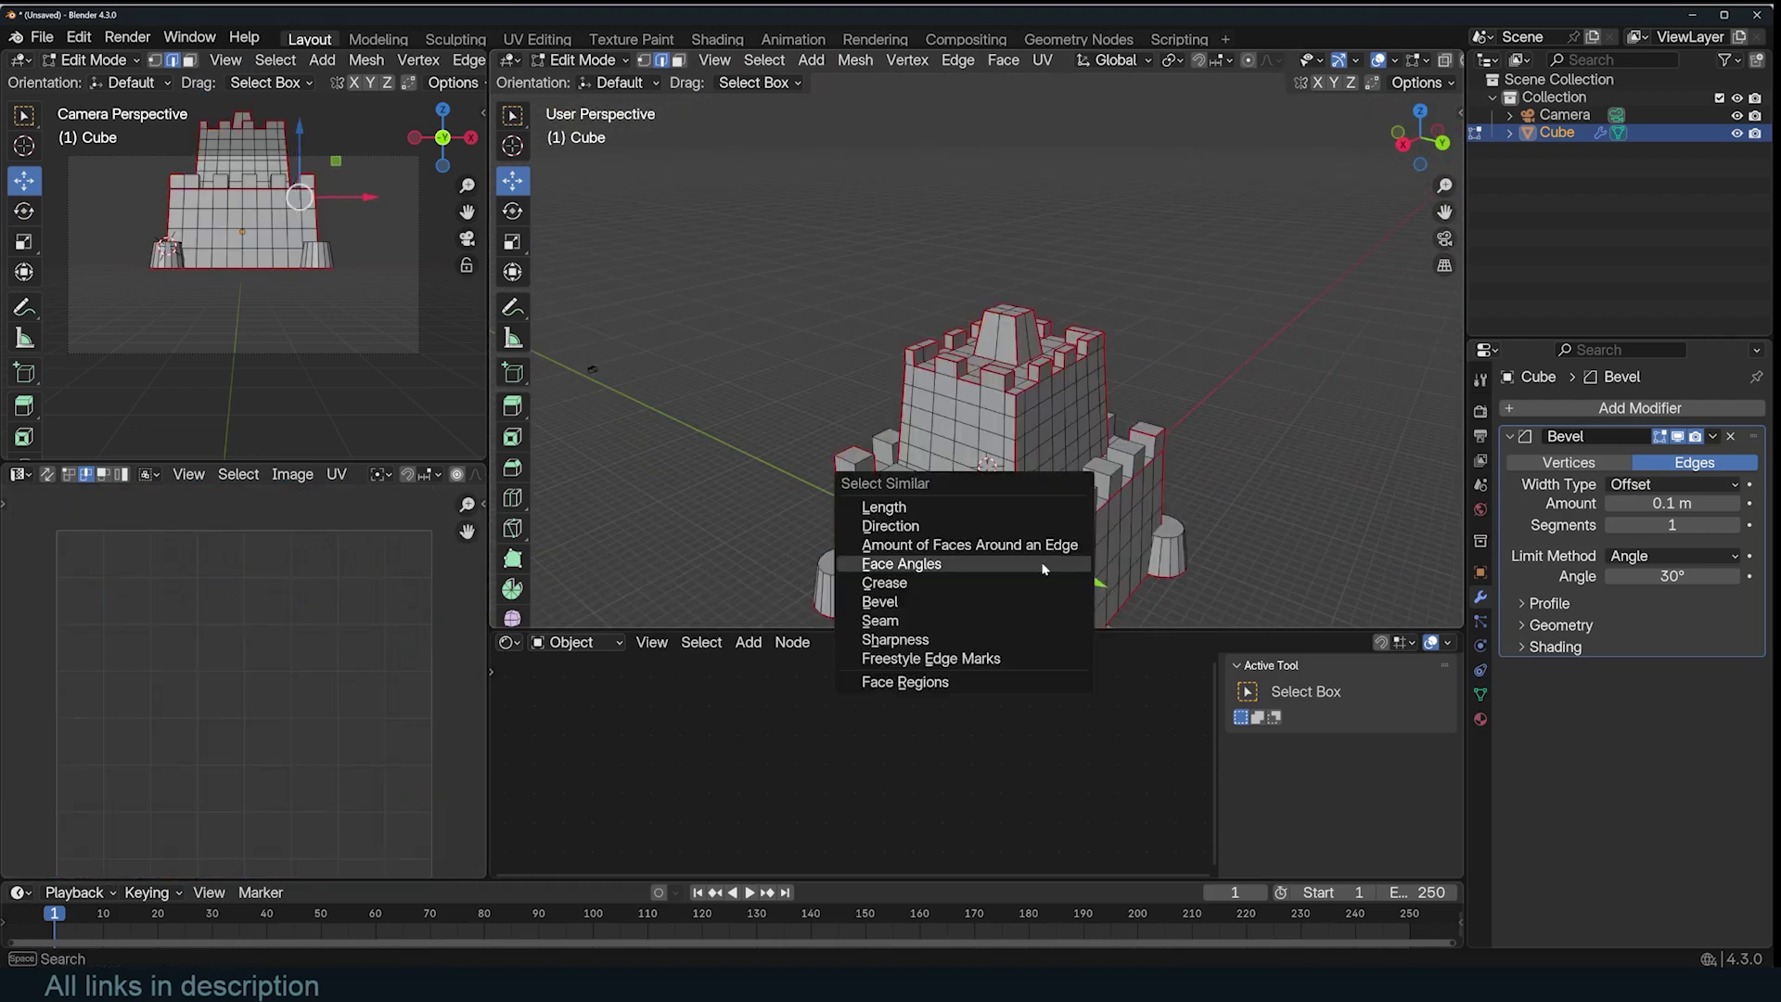
pyautogui.click(914, 565)
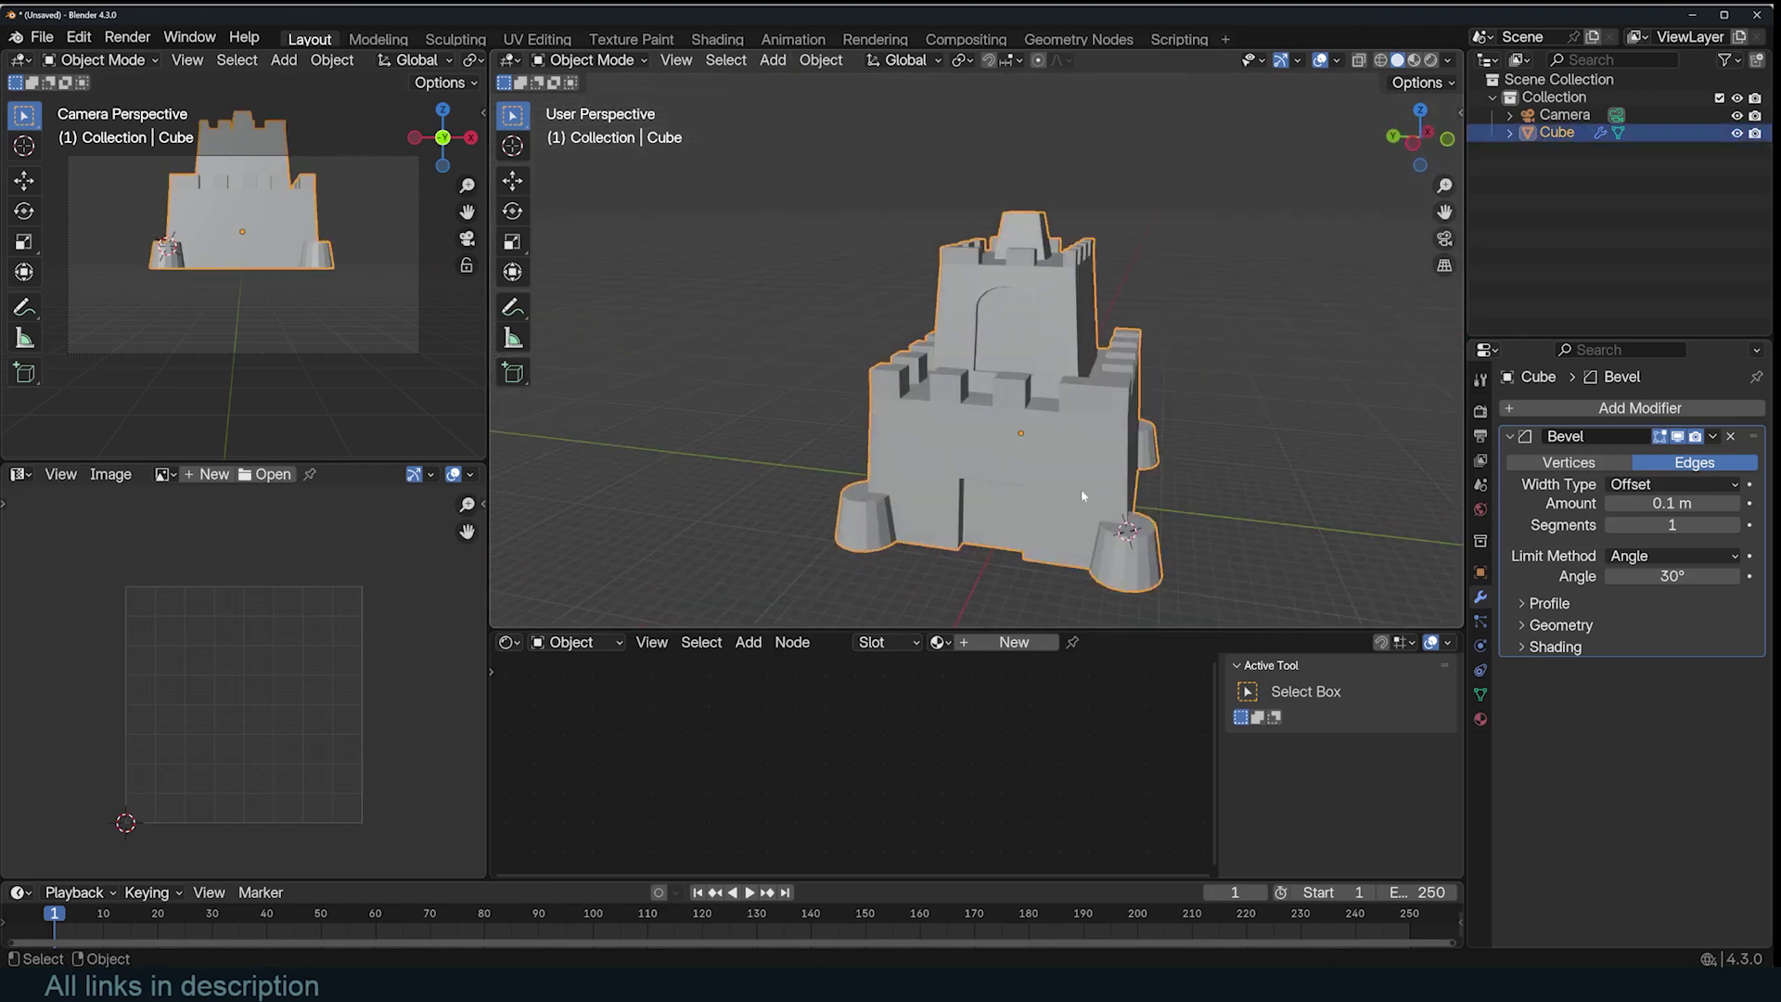
# - Create a folder named january in E:\models\2025\ and save the scene there as castle
pyautogui.hotkey('ctrl', 's')
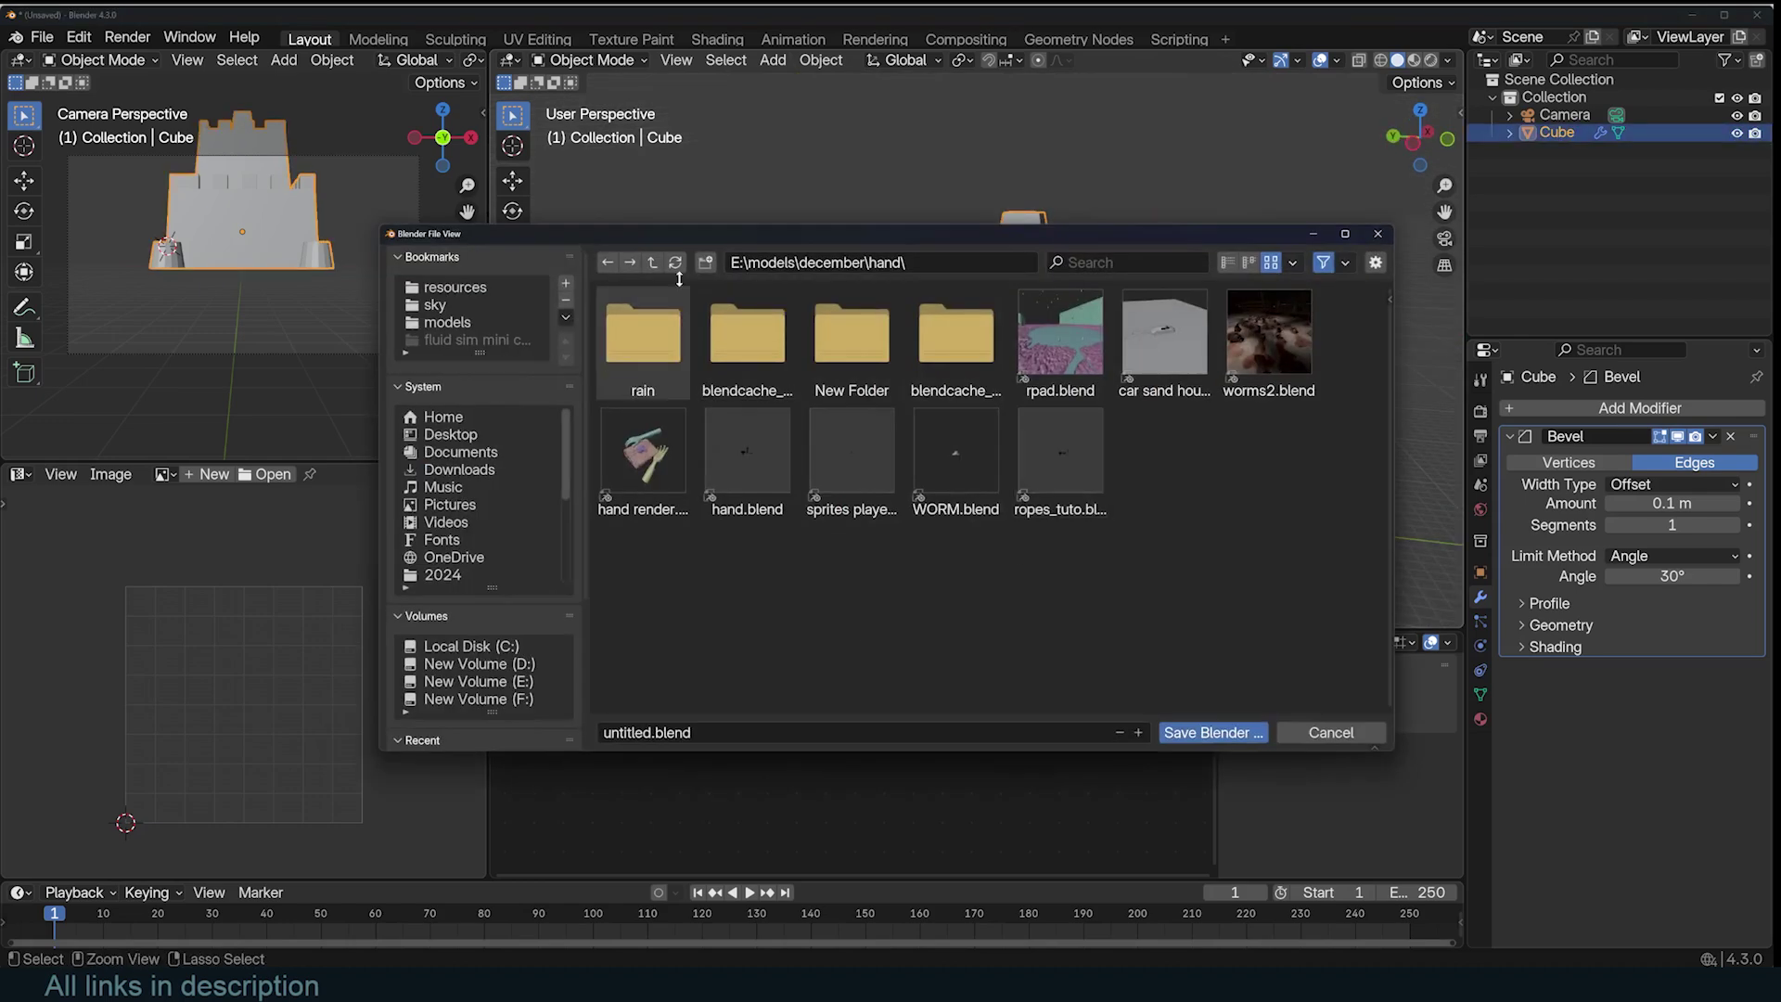
pyautogui.write('jan')
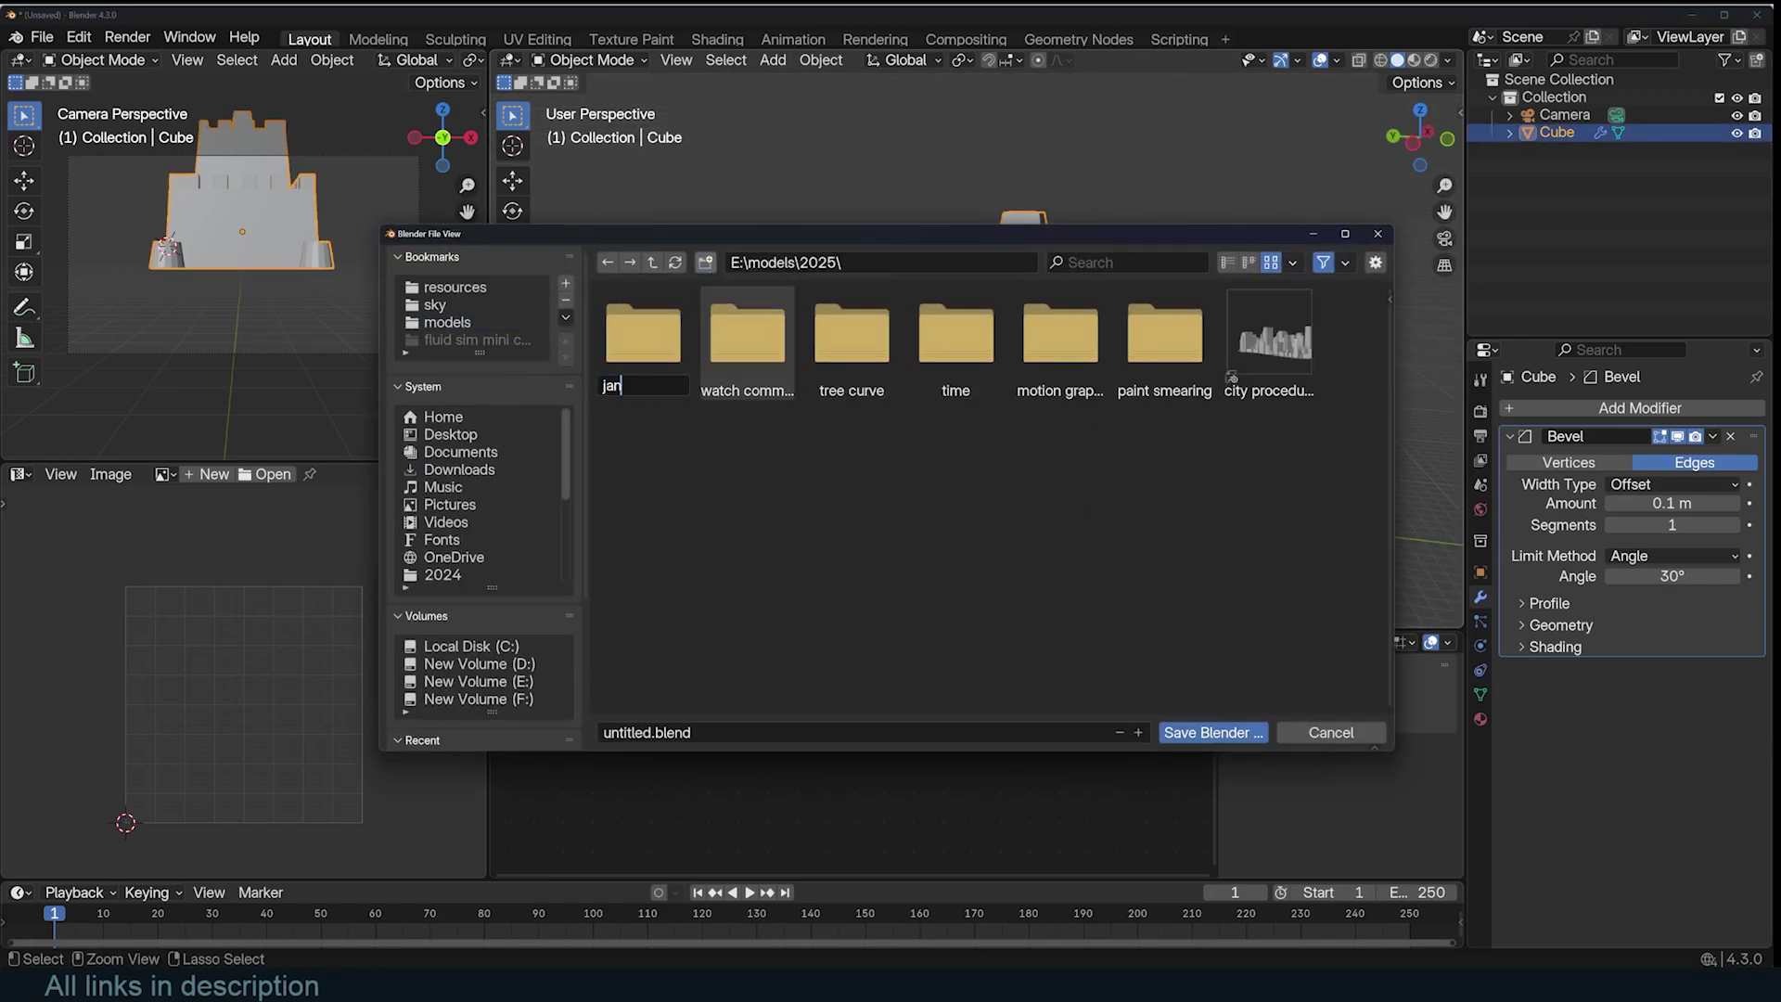
pyautogui.write('uary')
pyautogui.press('Return')
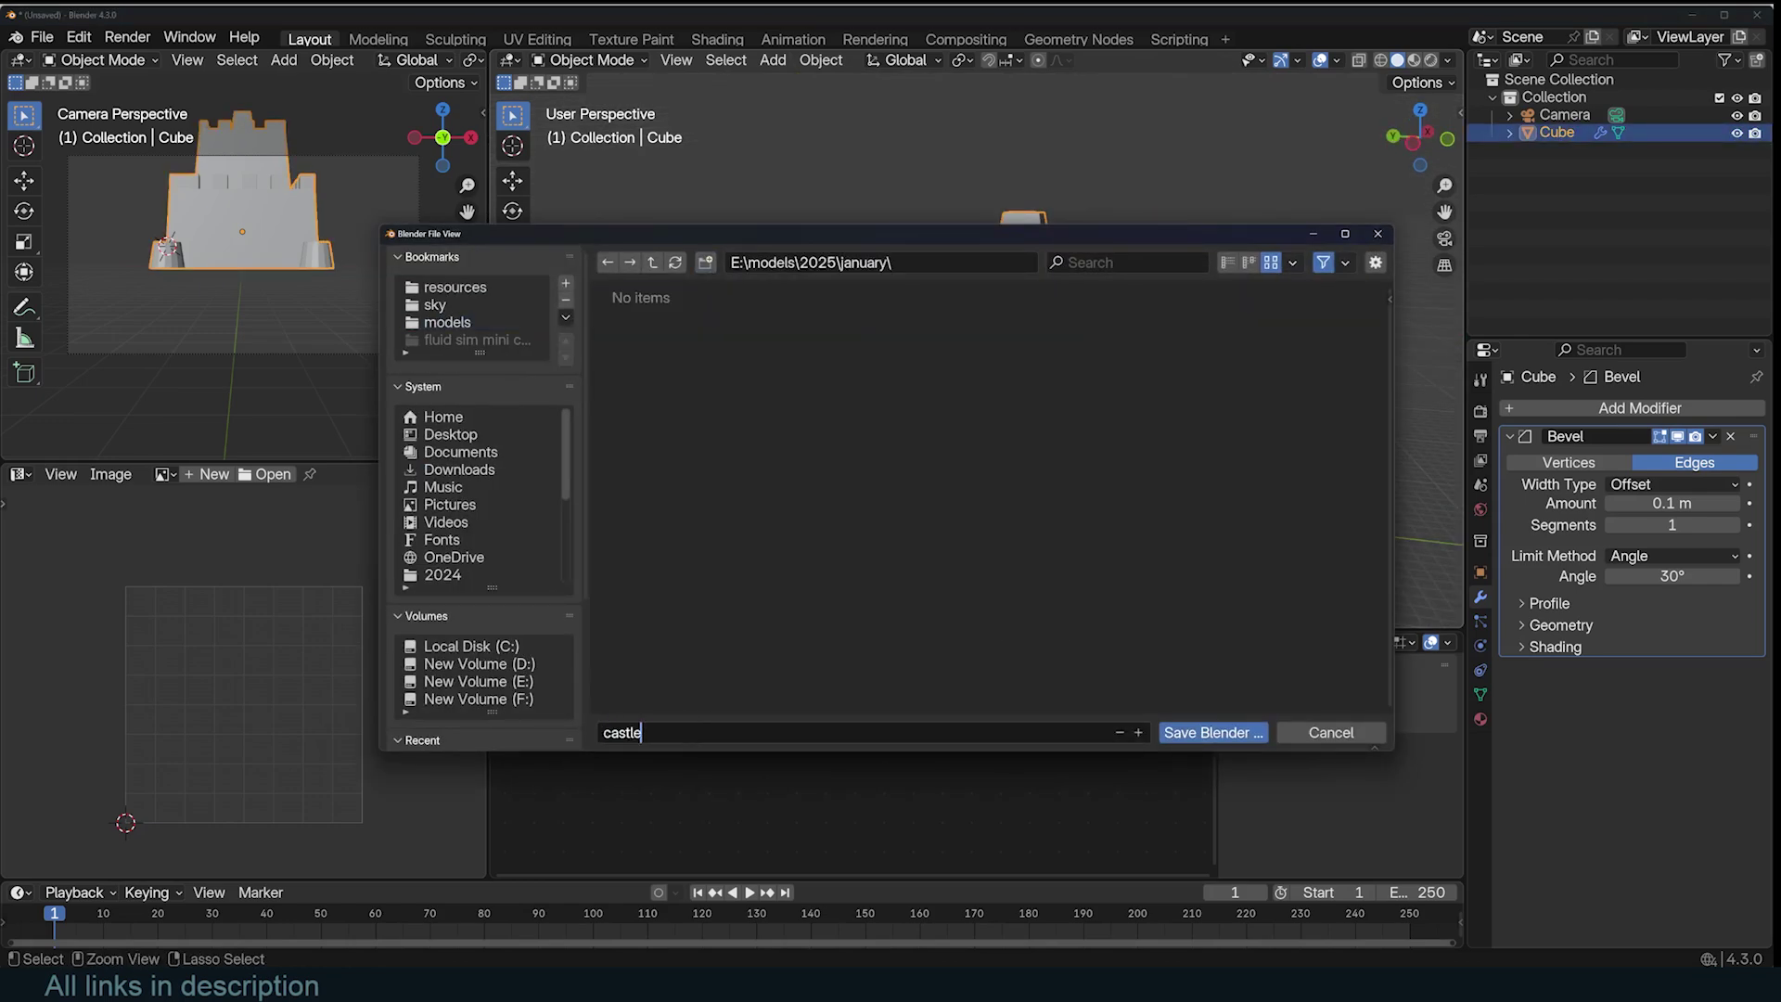
pyautogui.press('Return')
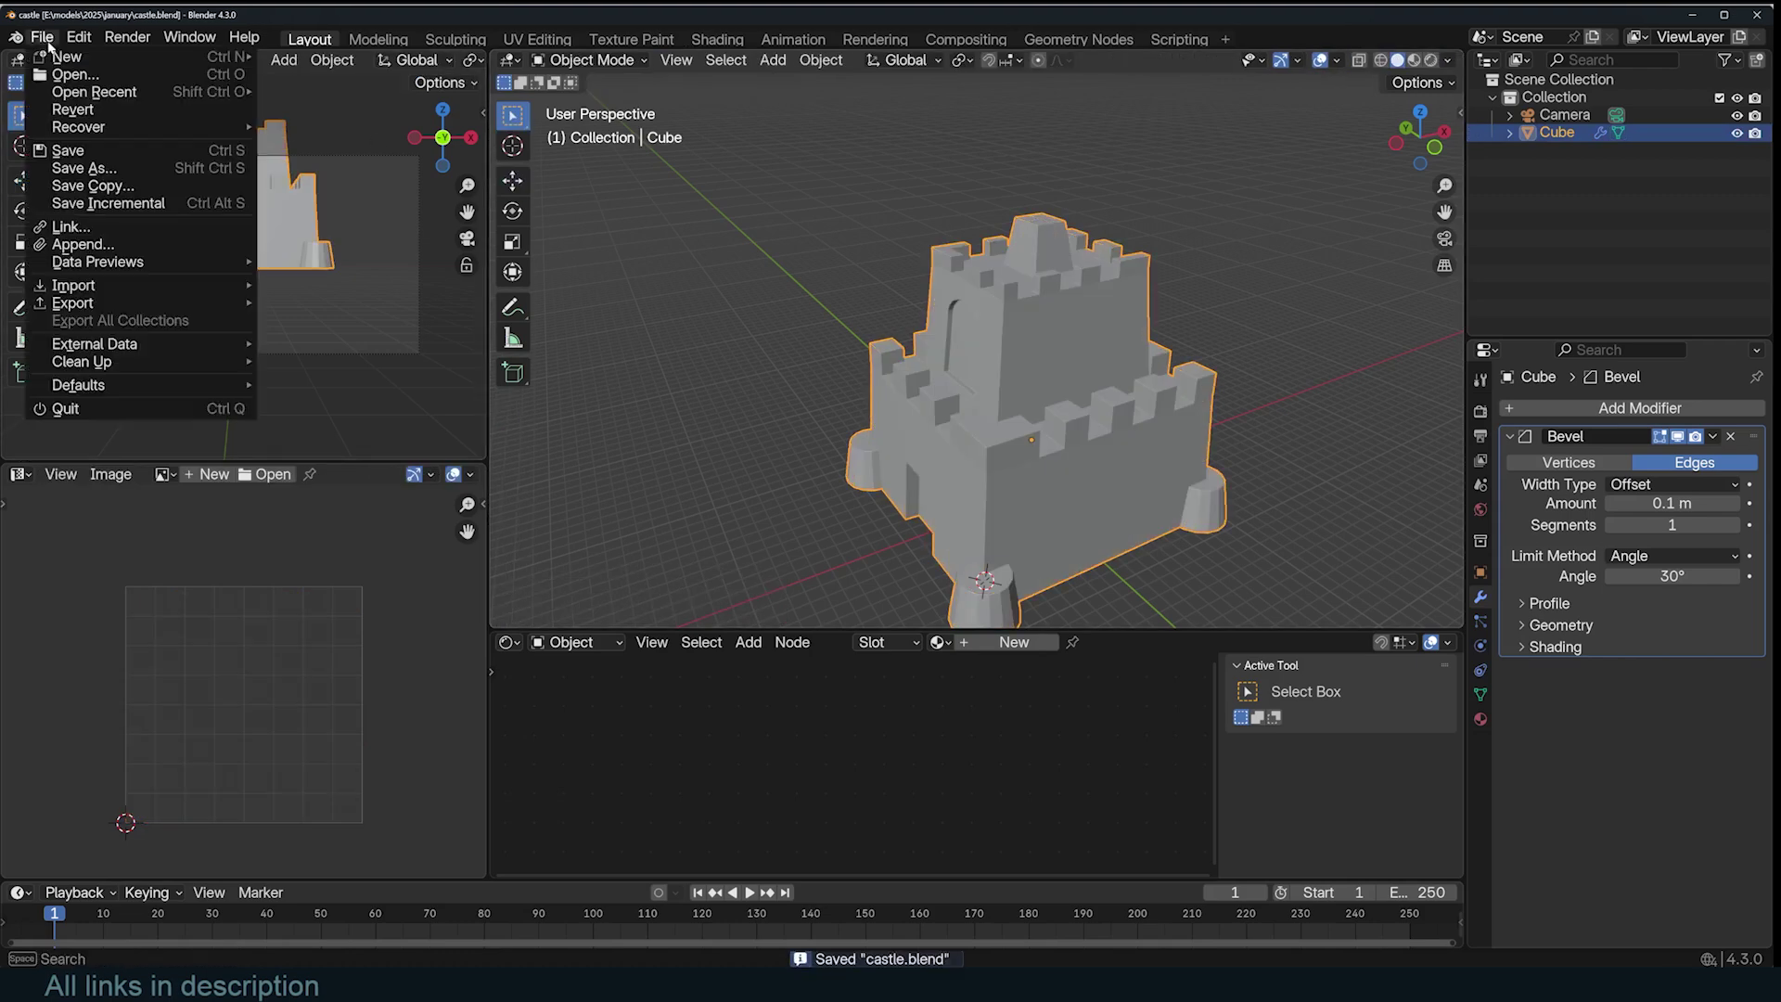
# - Export the castle in FBX format as castle.fbx
pyautogui.moveTo(73, 302)
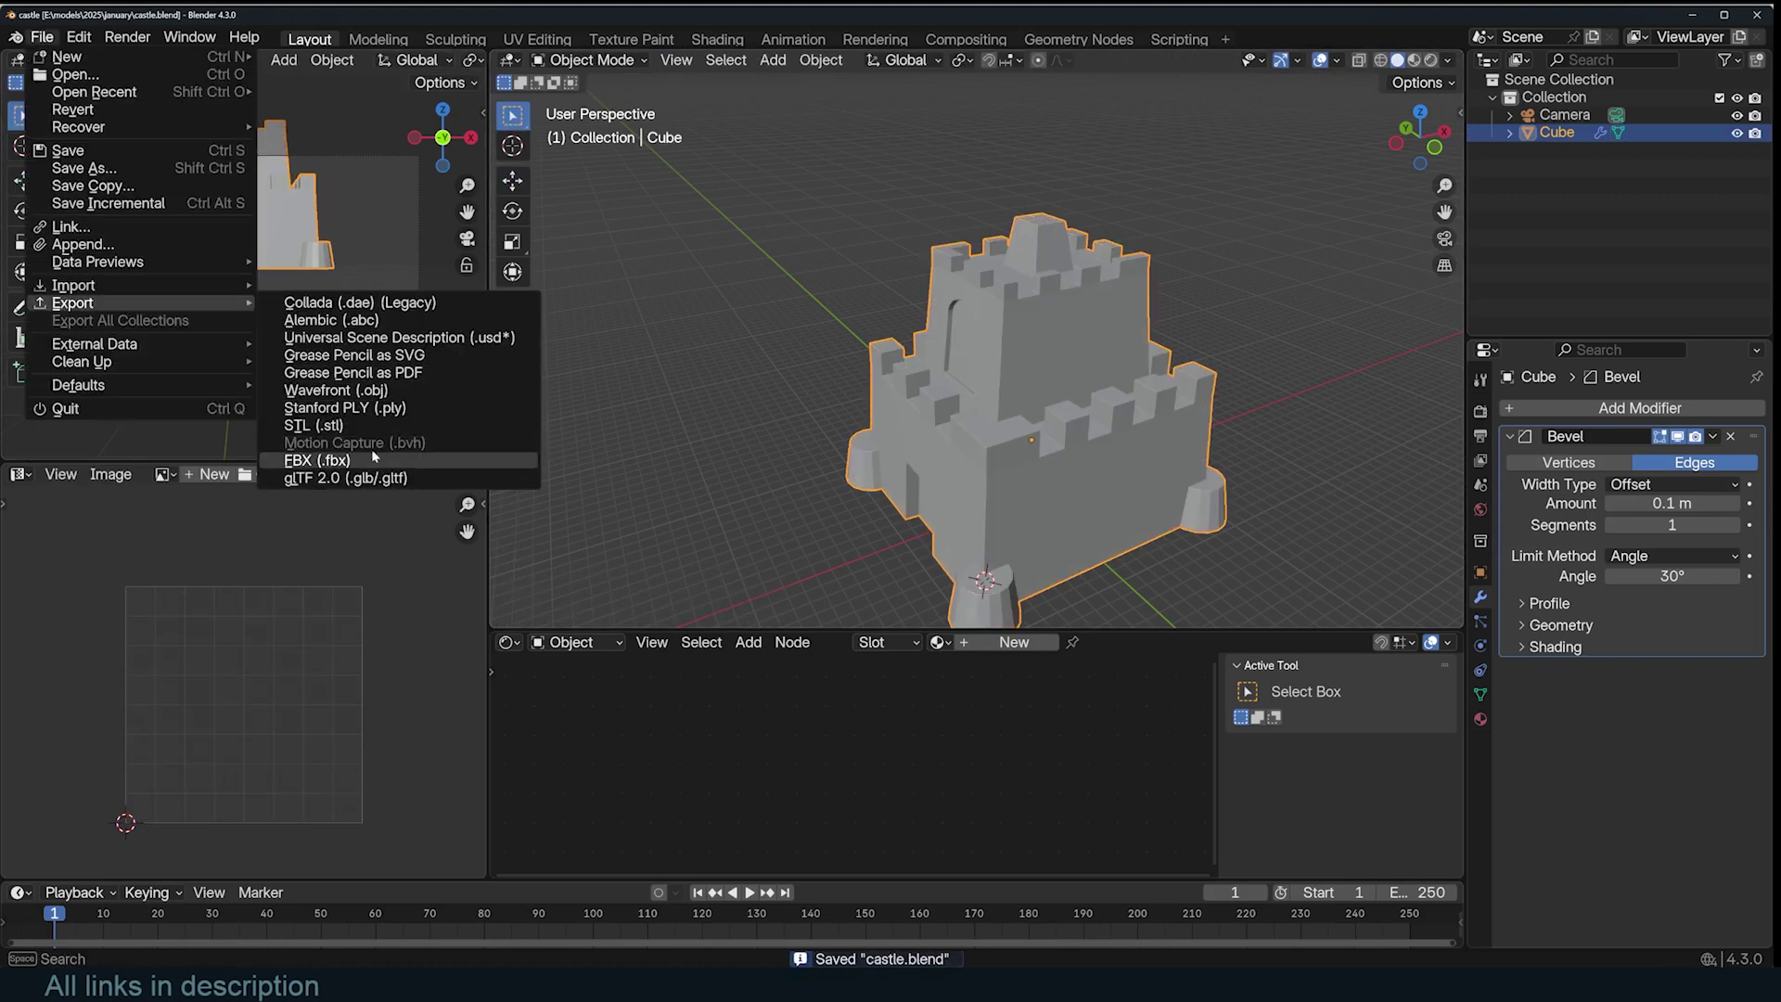
pyautogui.click(374, 456)
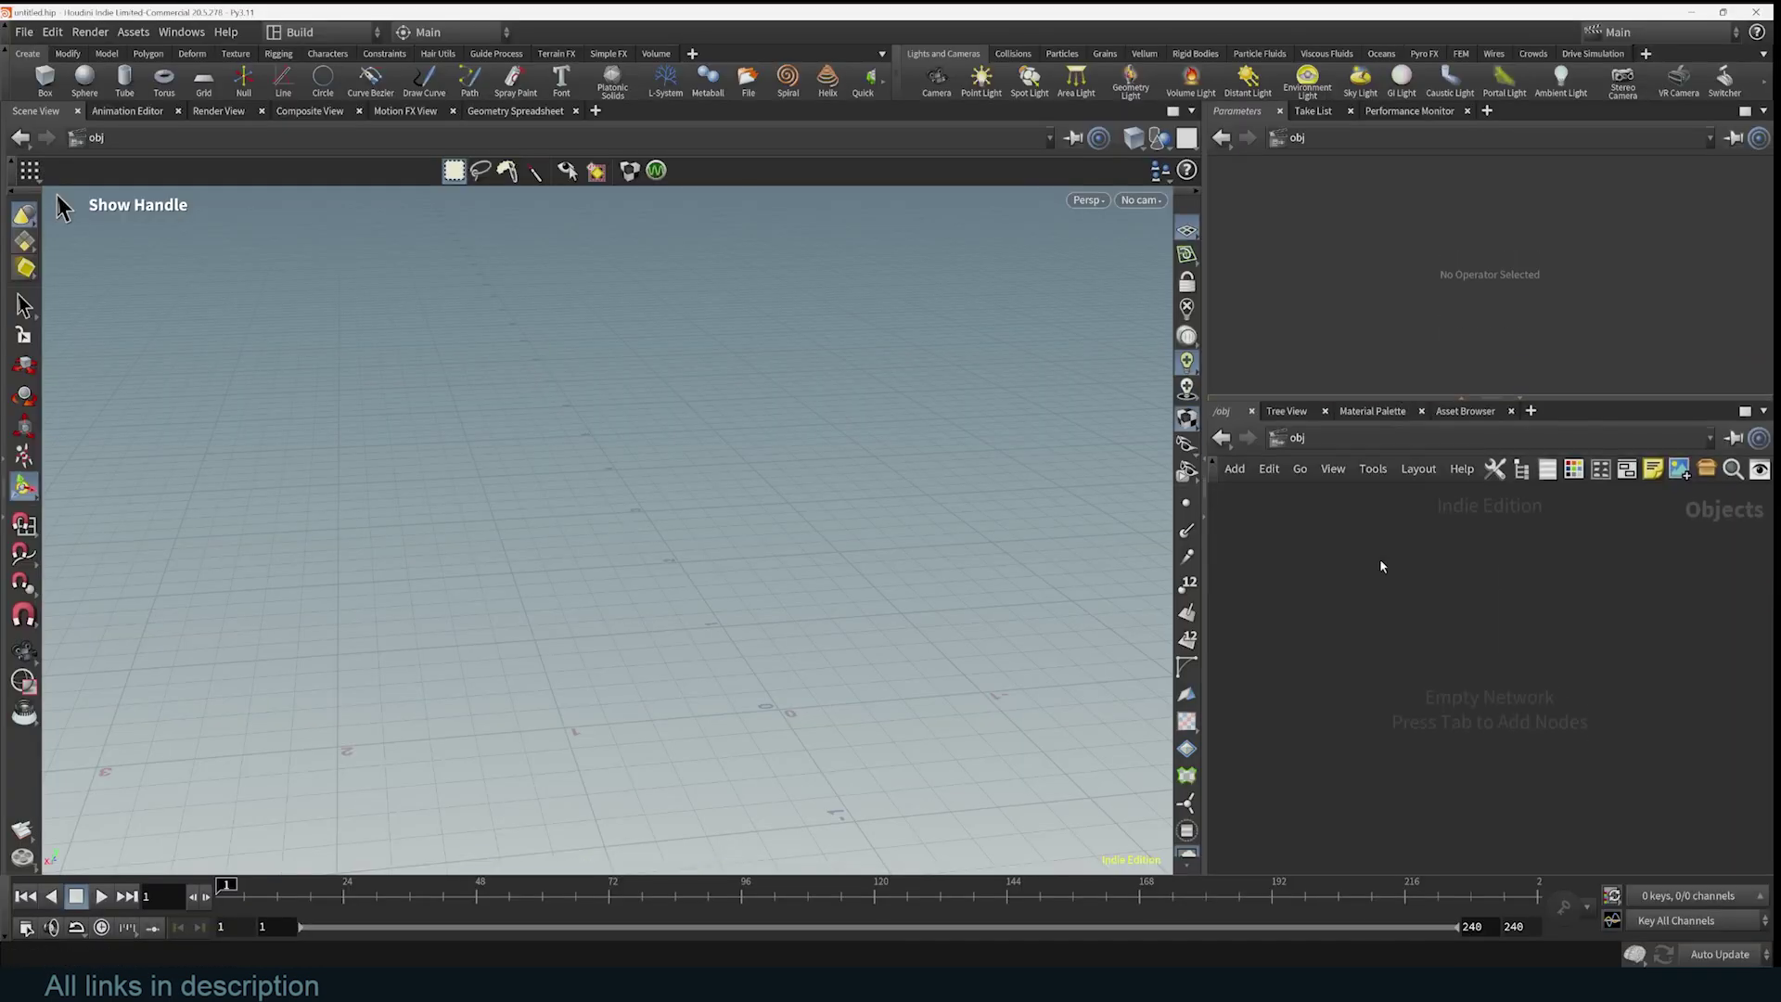
# - Switch to Houdini and create a Geometry object named castle, opening its network
pyautogui.press('Tab')
pyautogui.write('geo')
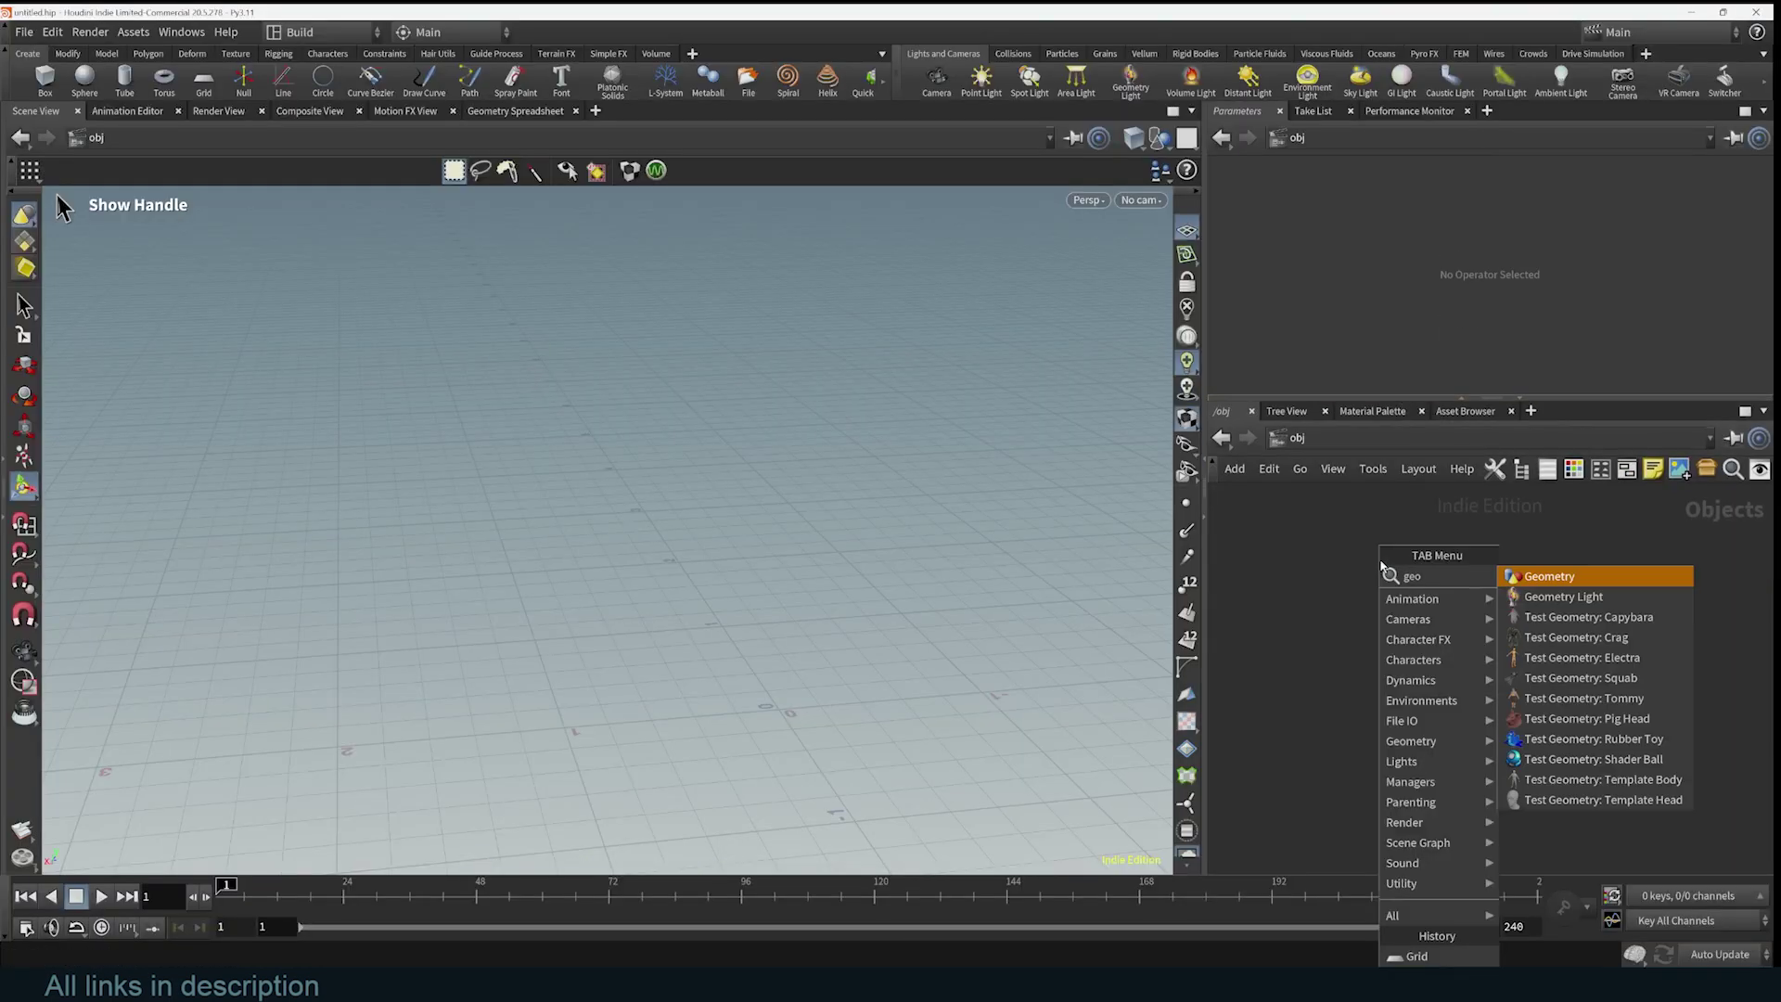
pyautogui.press('Return')
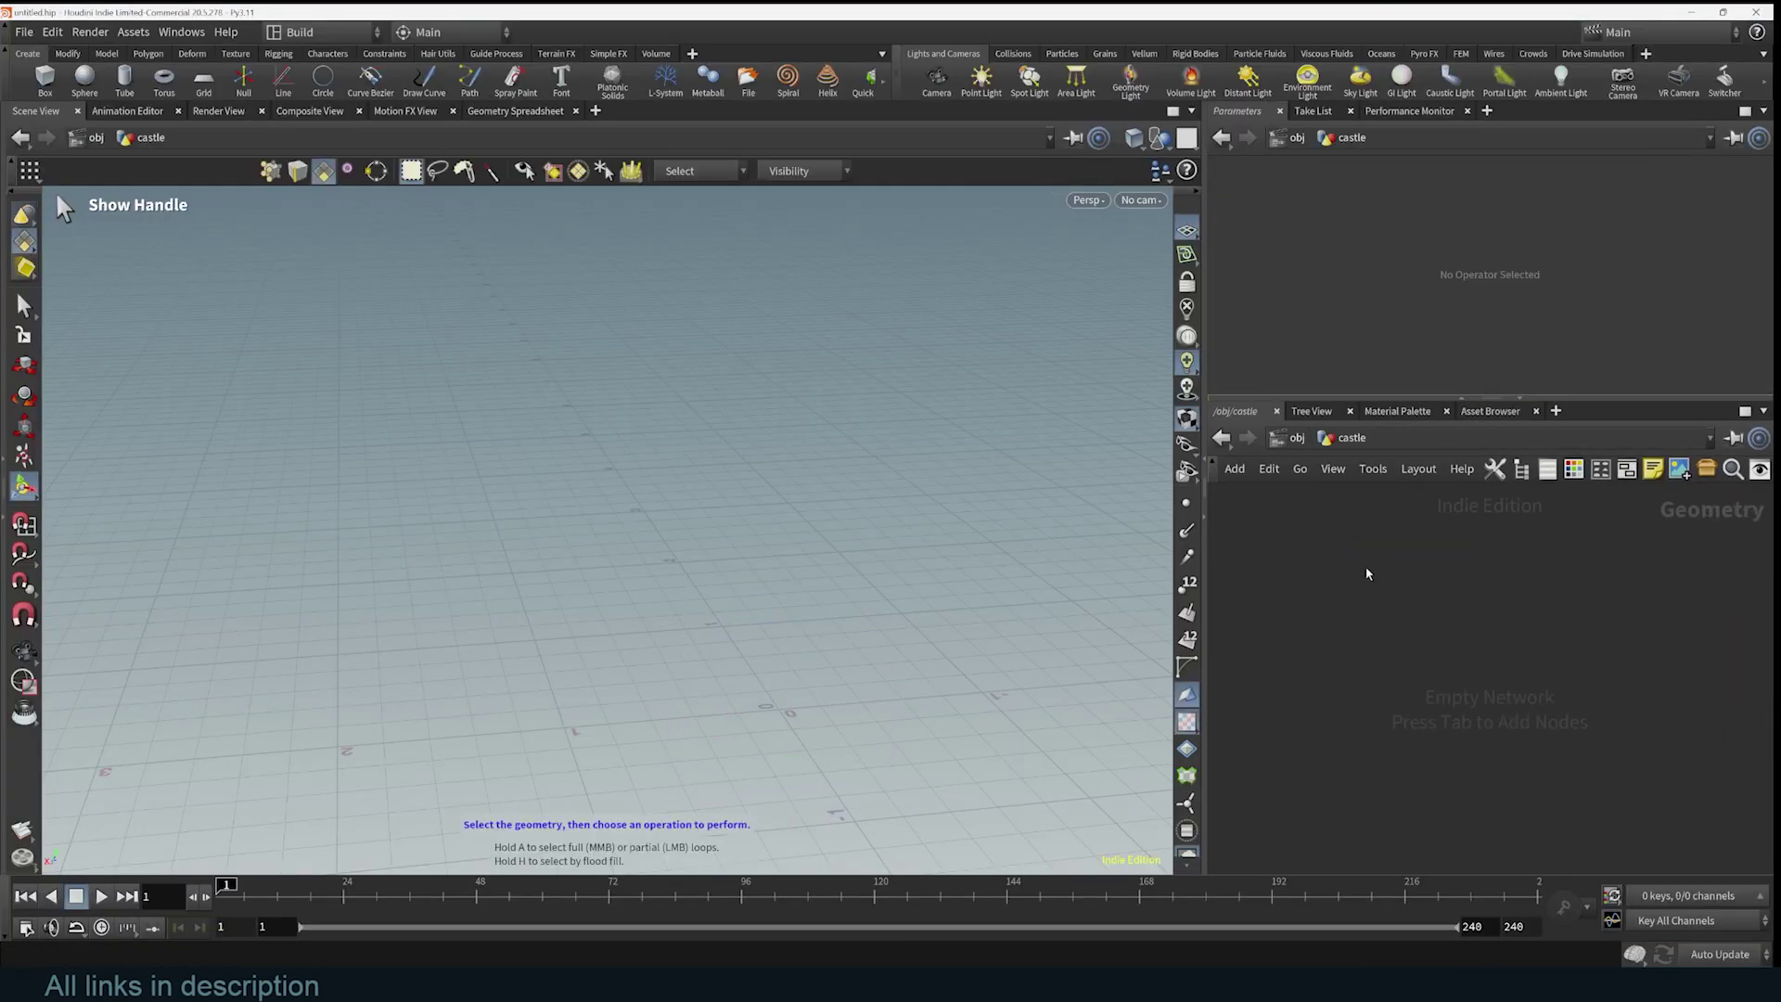
# - Add a File node inside the castle network and load E:/models/2025/january/castle.fbx
pyautogui.press('Tab')
pyautogui.write('fbx')
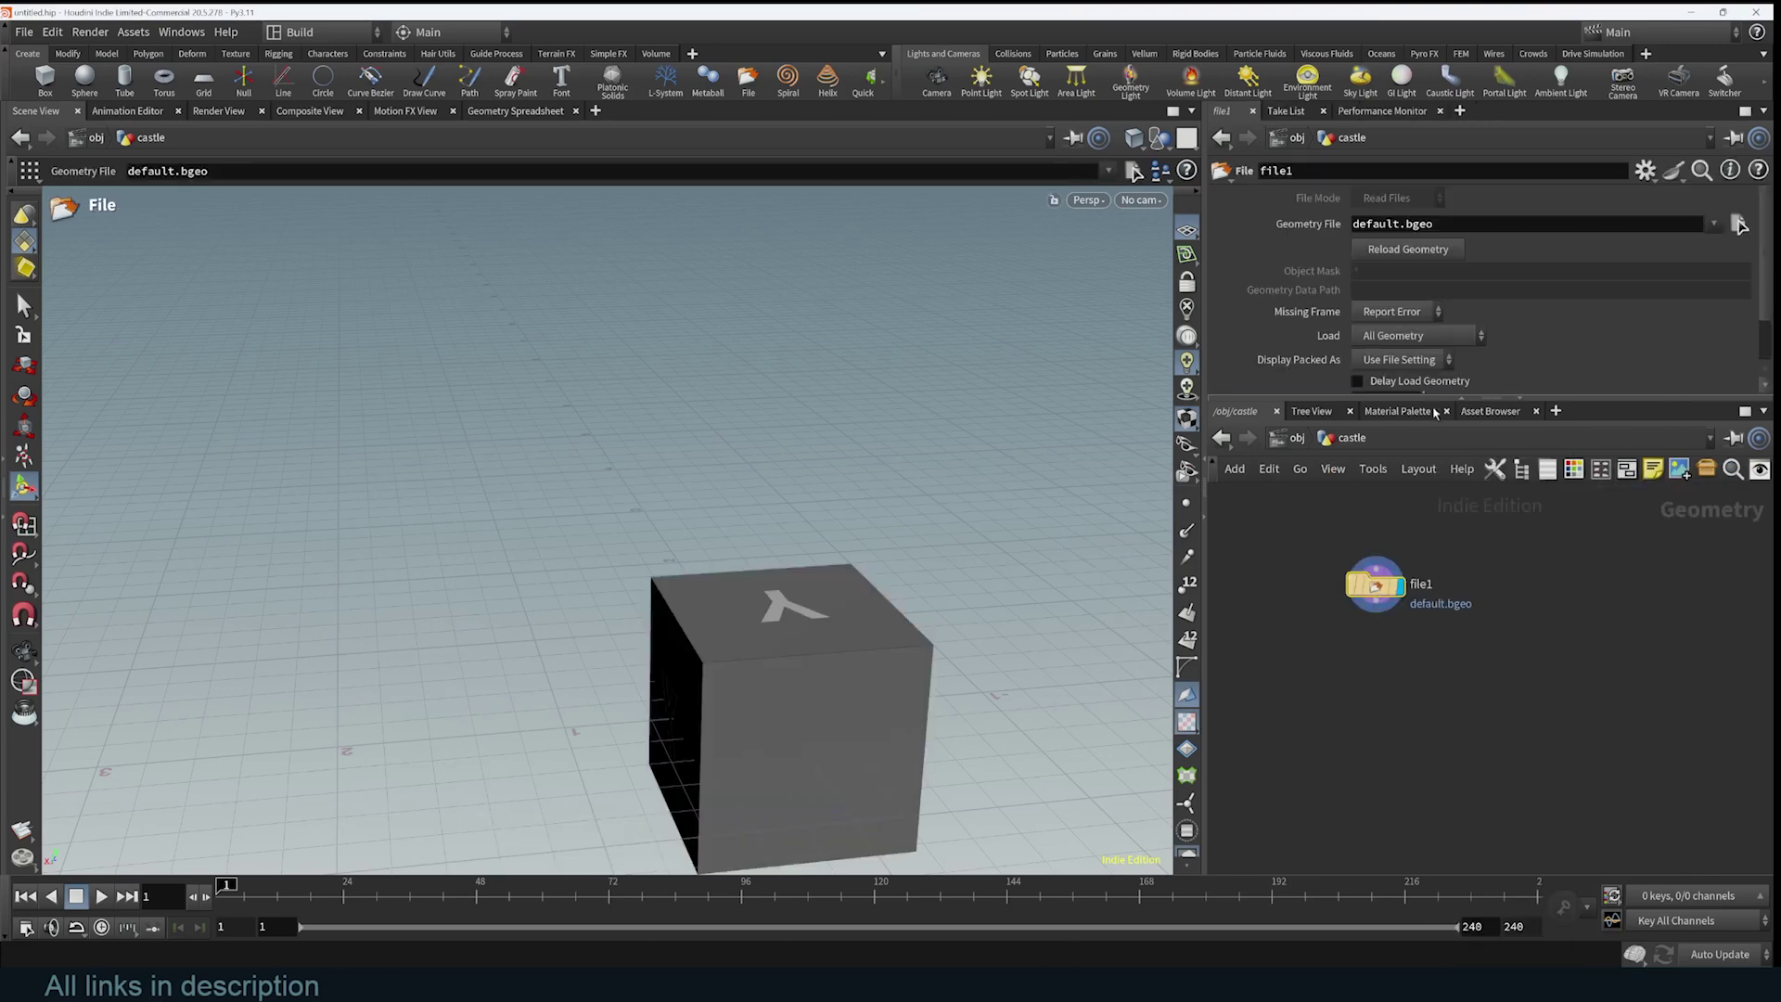
pyautogui.click(1737, 222)
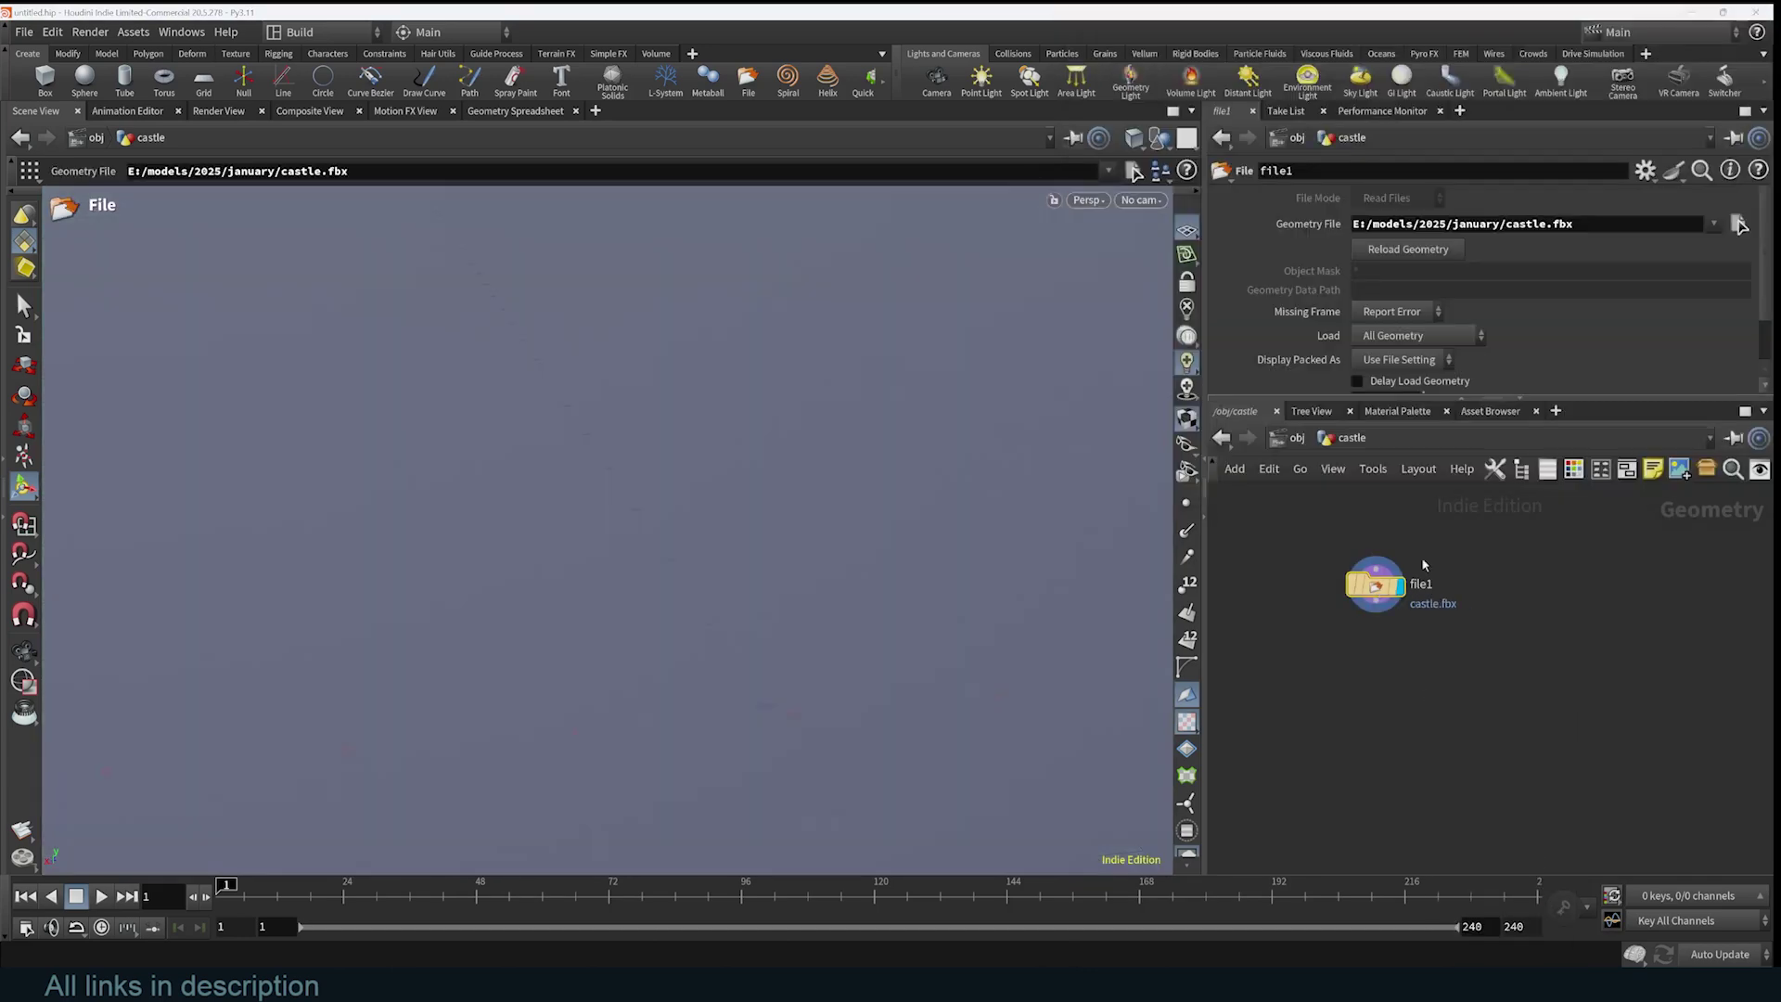
# - Connect a Match Size node after the file node, enabling Scale to Fit with a target size of 5, 5, 5
pyautogui.press('Tab')
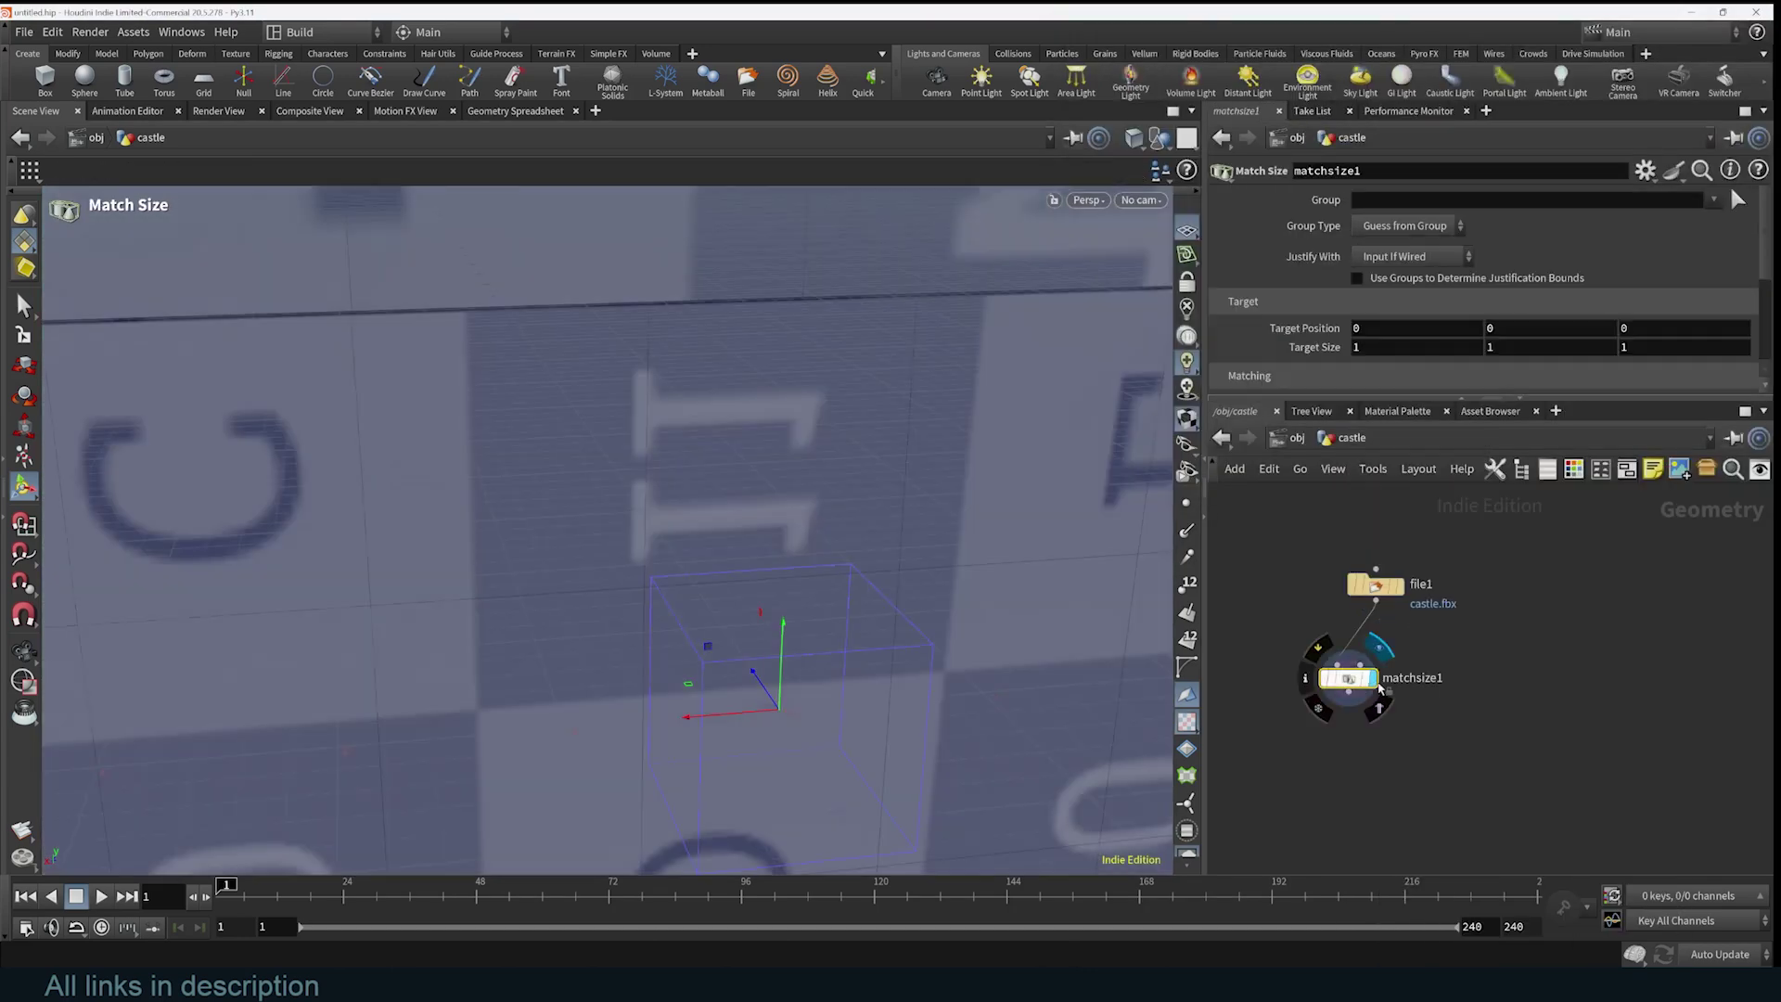
pyautogui.scroll(-3, 1425, 307)
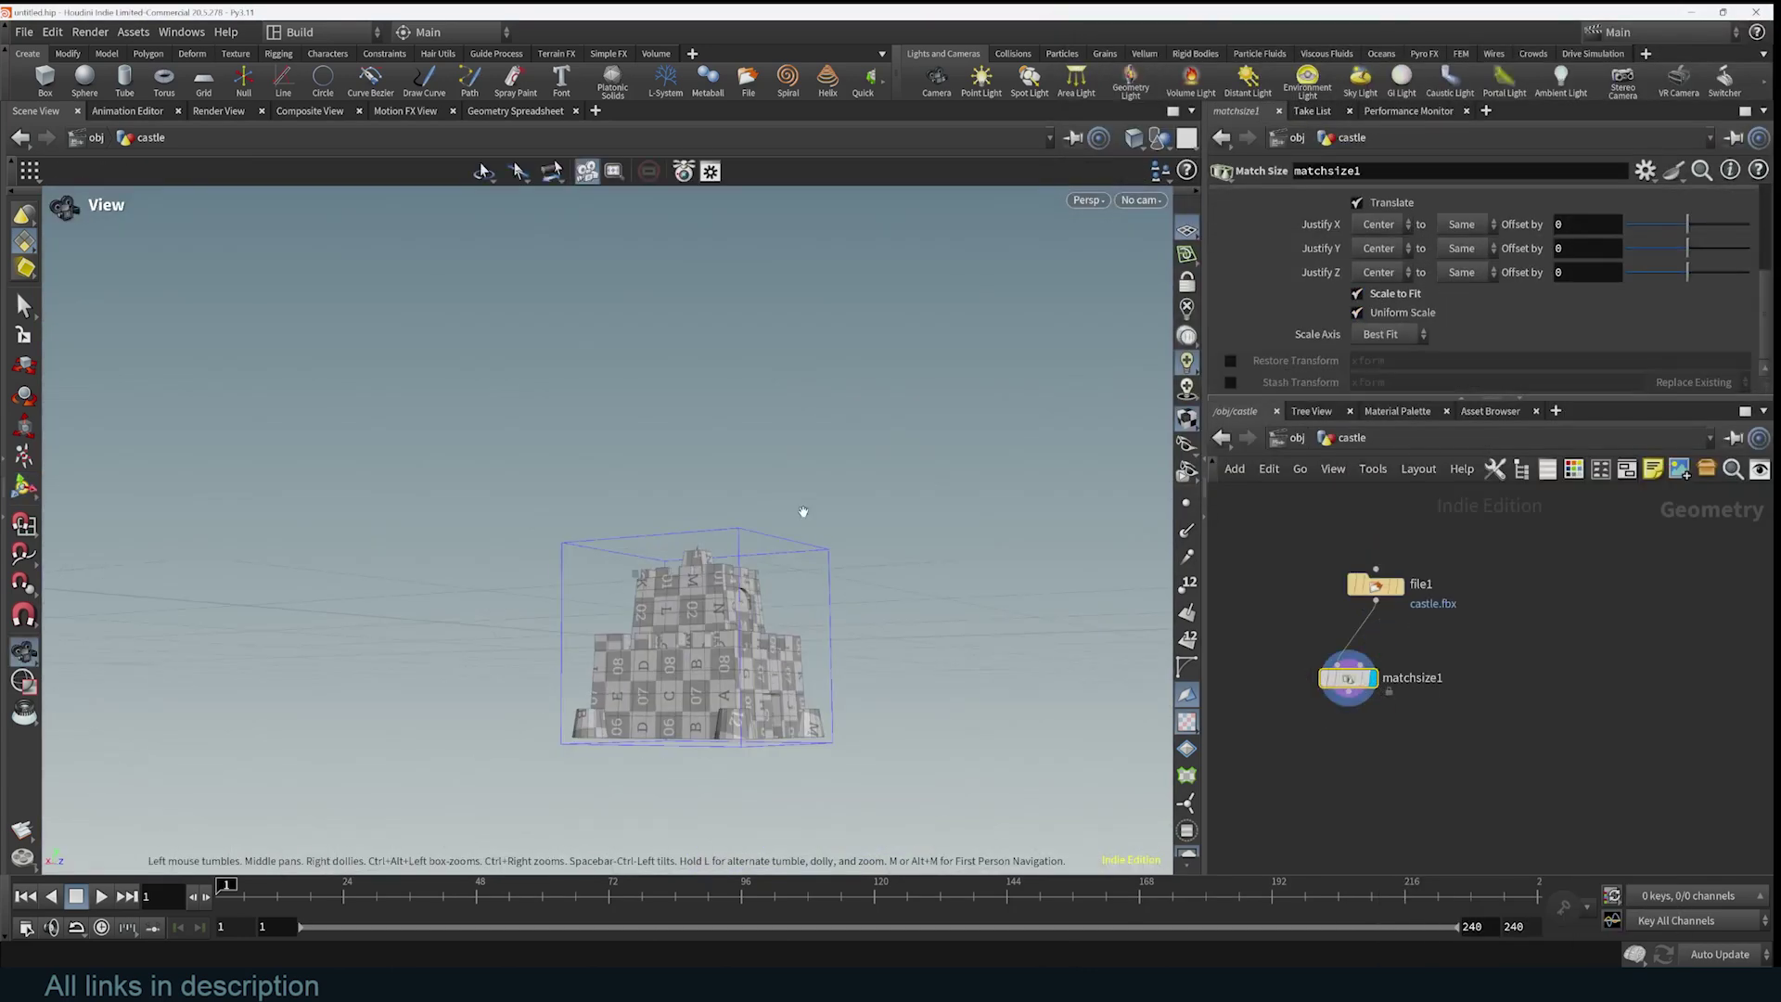
pyautogui.moveTo(803, 509); pyautogui.dragTo(930, 393)
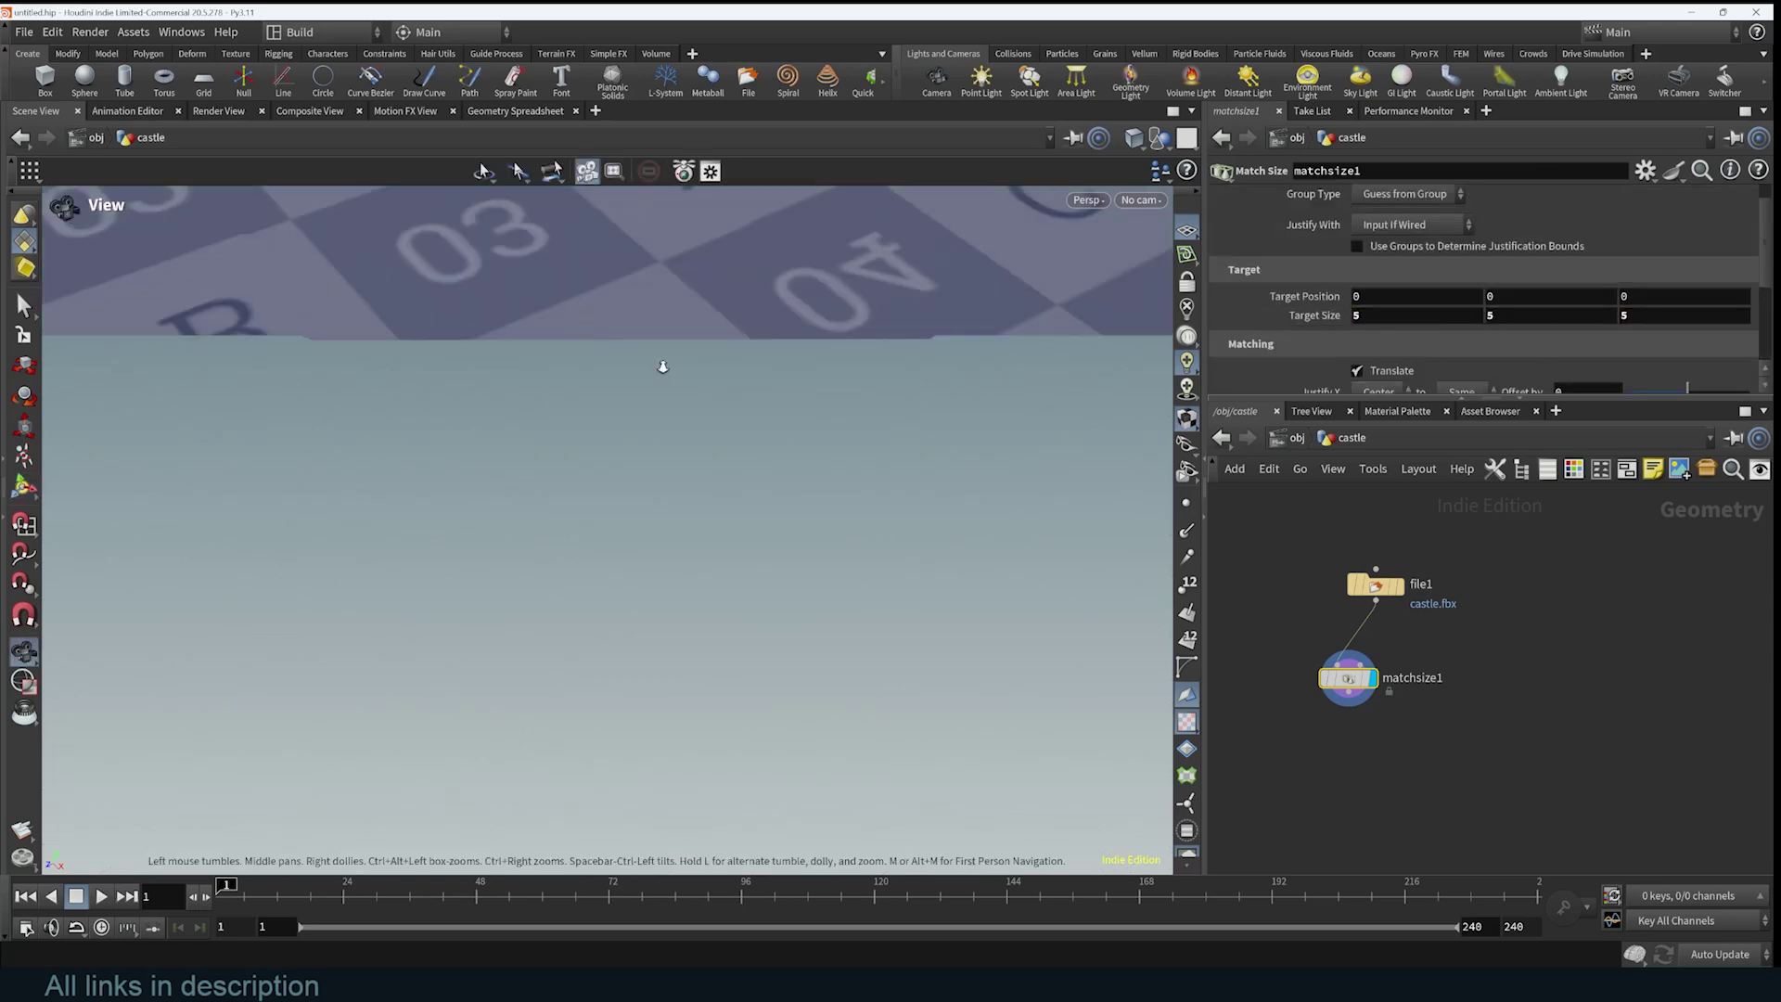
# - Add a Test Geometry: Tommy node moved 3.3 in X as a template scale reference and display the Match Size result beside it
pyautogui.moveTo(659, 370); pyautogui.dragTo(845, 482)
pyautogui.press('Tab')
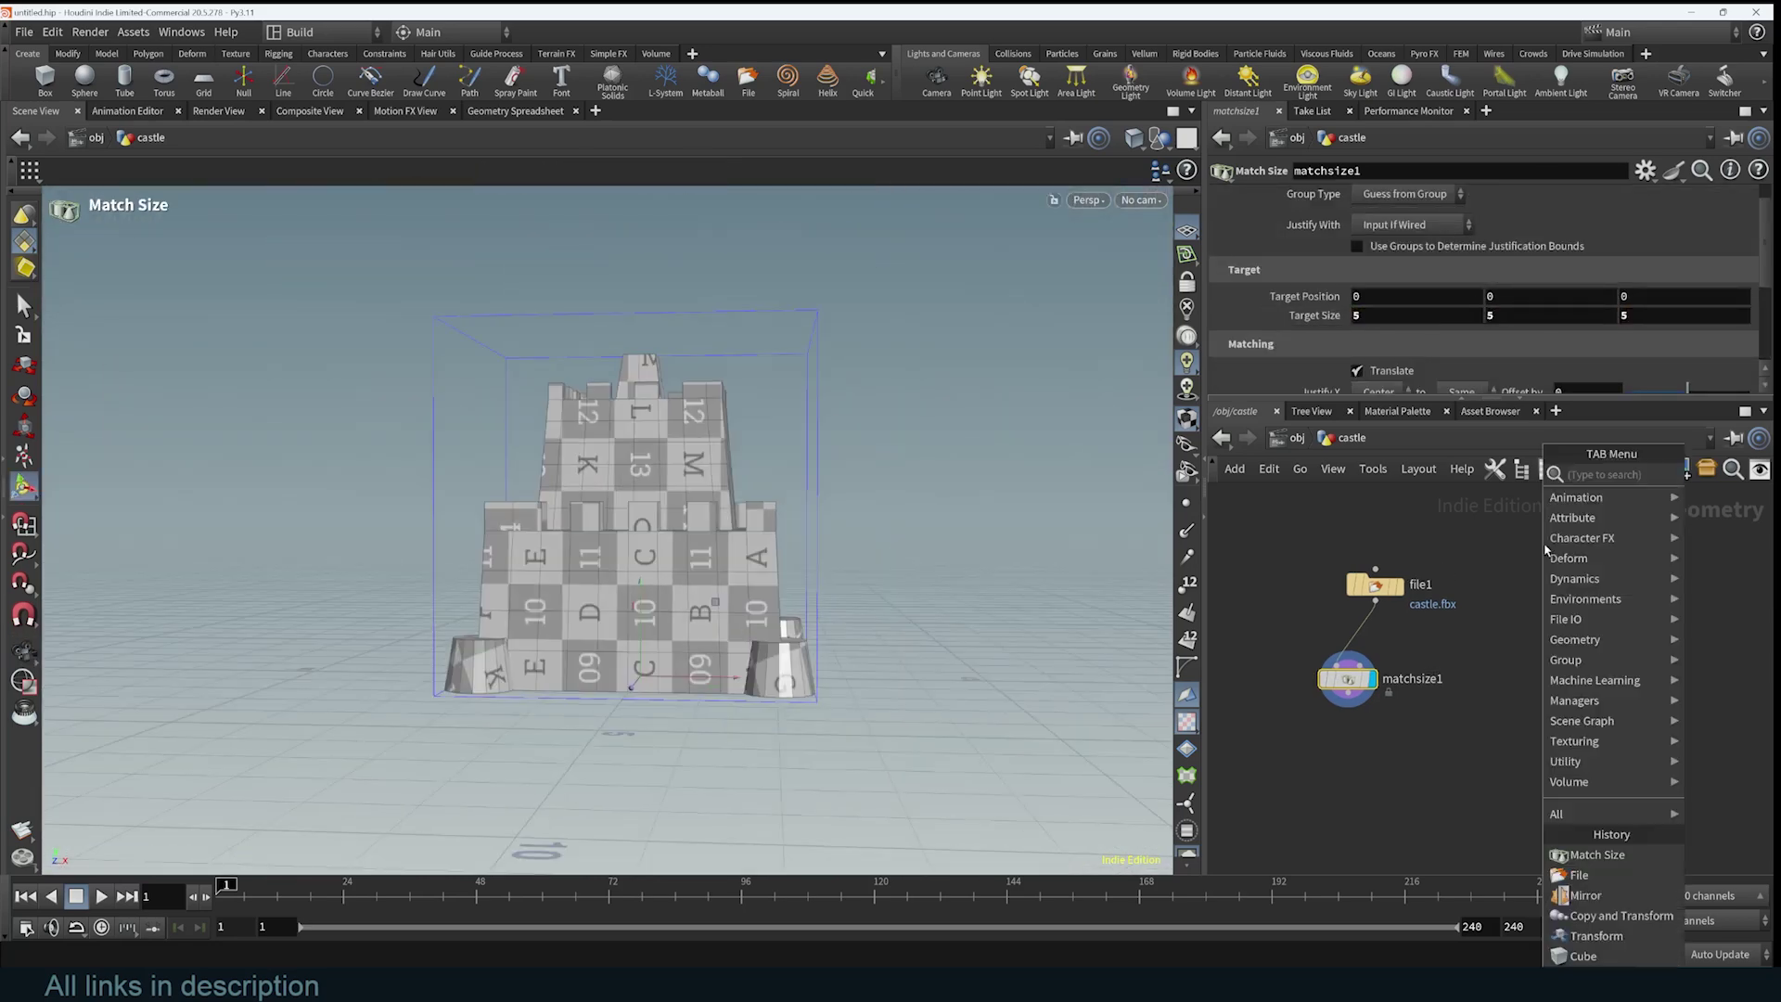
pyautogui.moveTo(1589, 536)
pyautogui.click(1451, 708)
pyautogui.click(1670, 584)
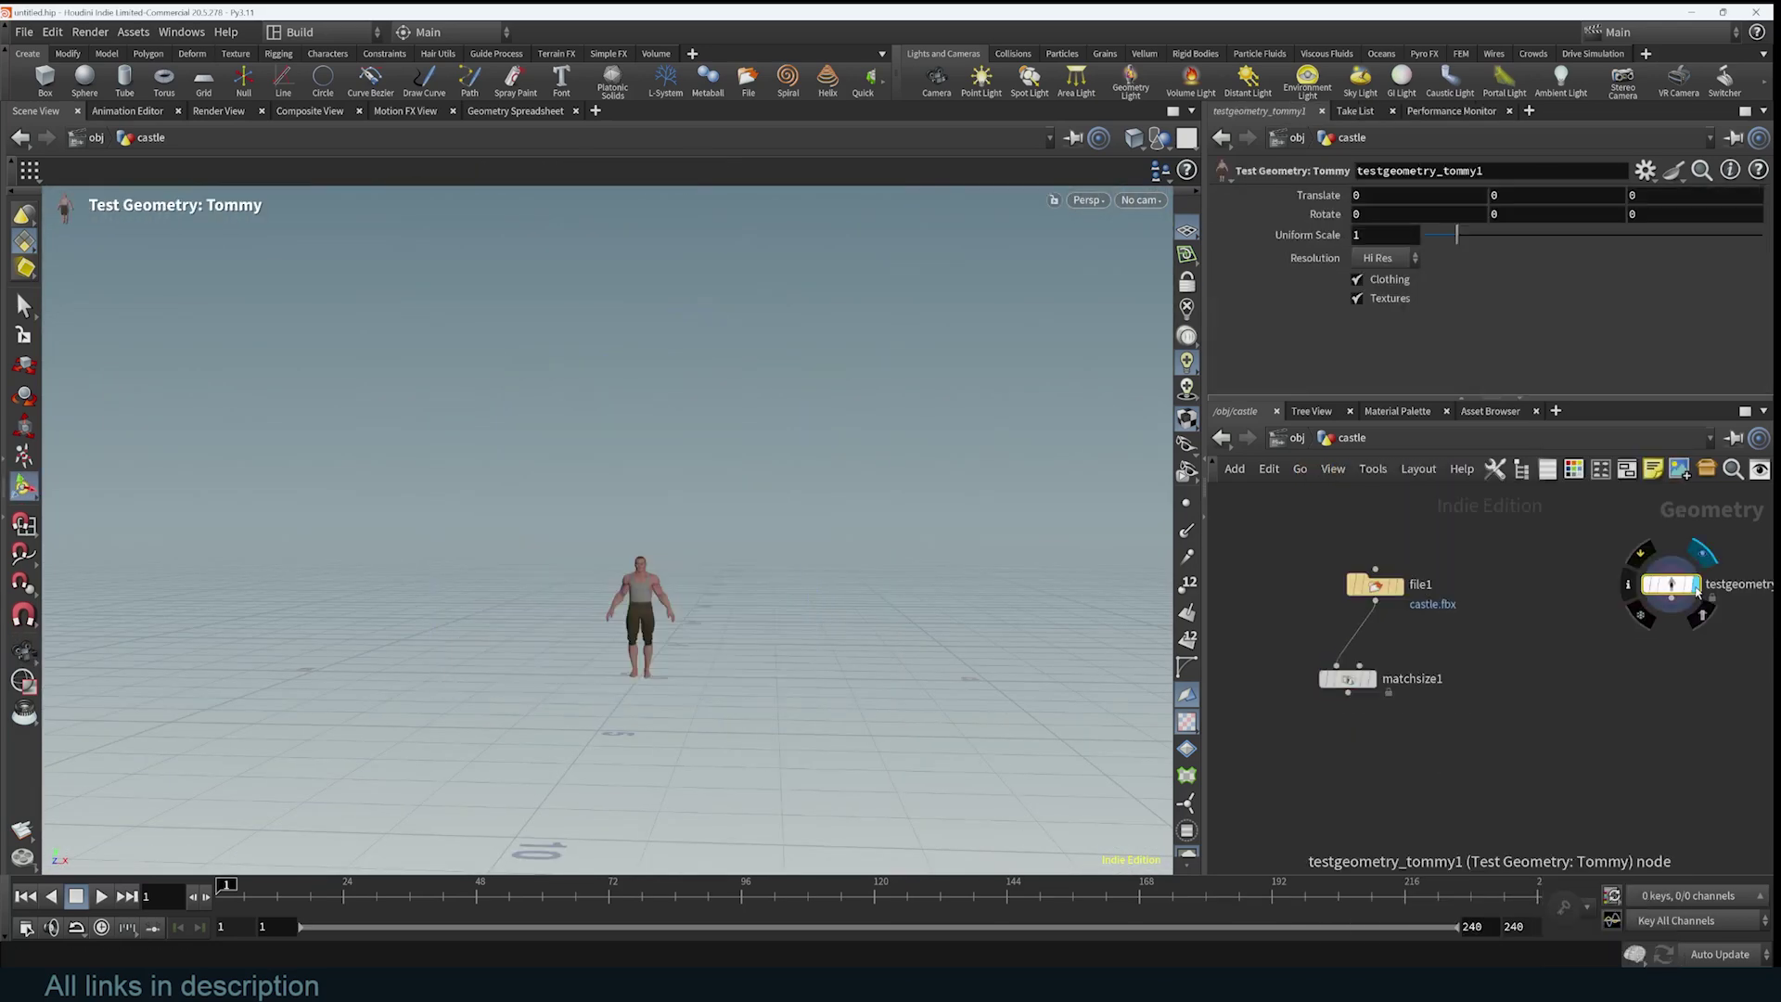
pyautogui.click(1328, 678)
pyautogui.click(1370, 678)
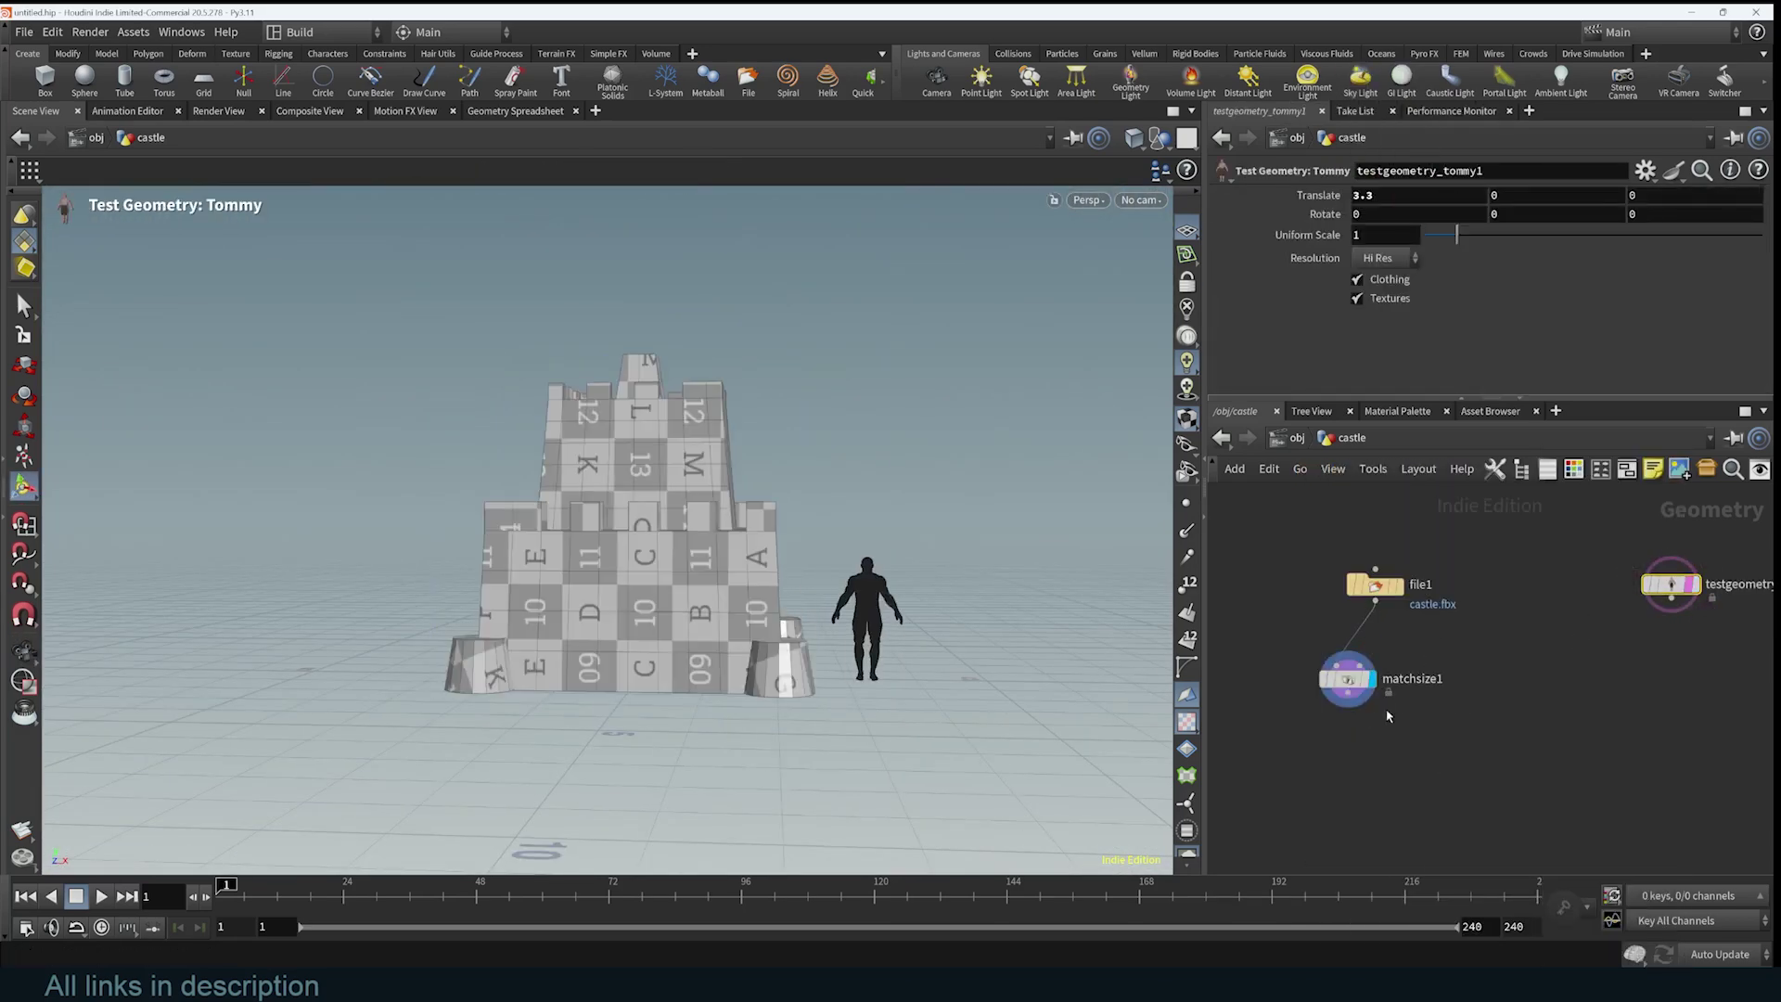
# - Set the Match Size node's target size to 1, 1, 1 and place the node directly below the file node
pyautogui.click(1349, 679)
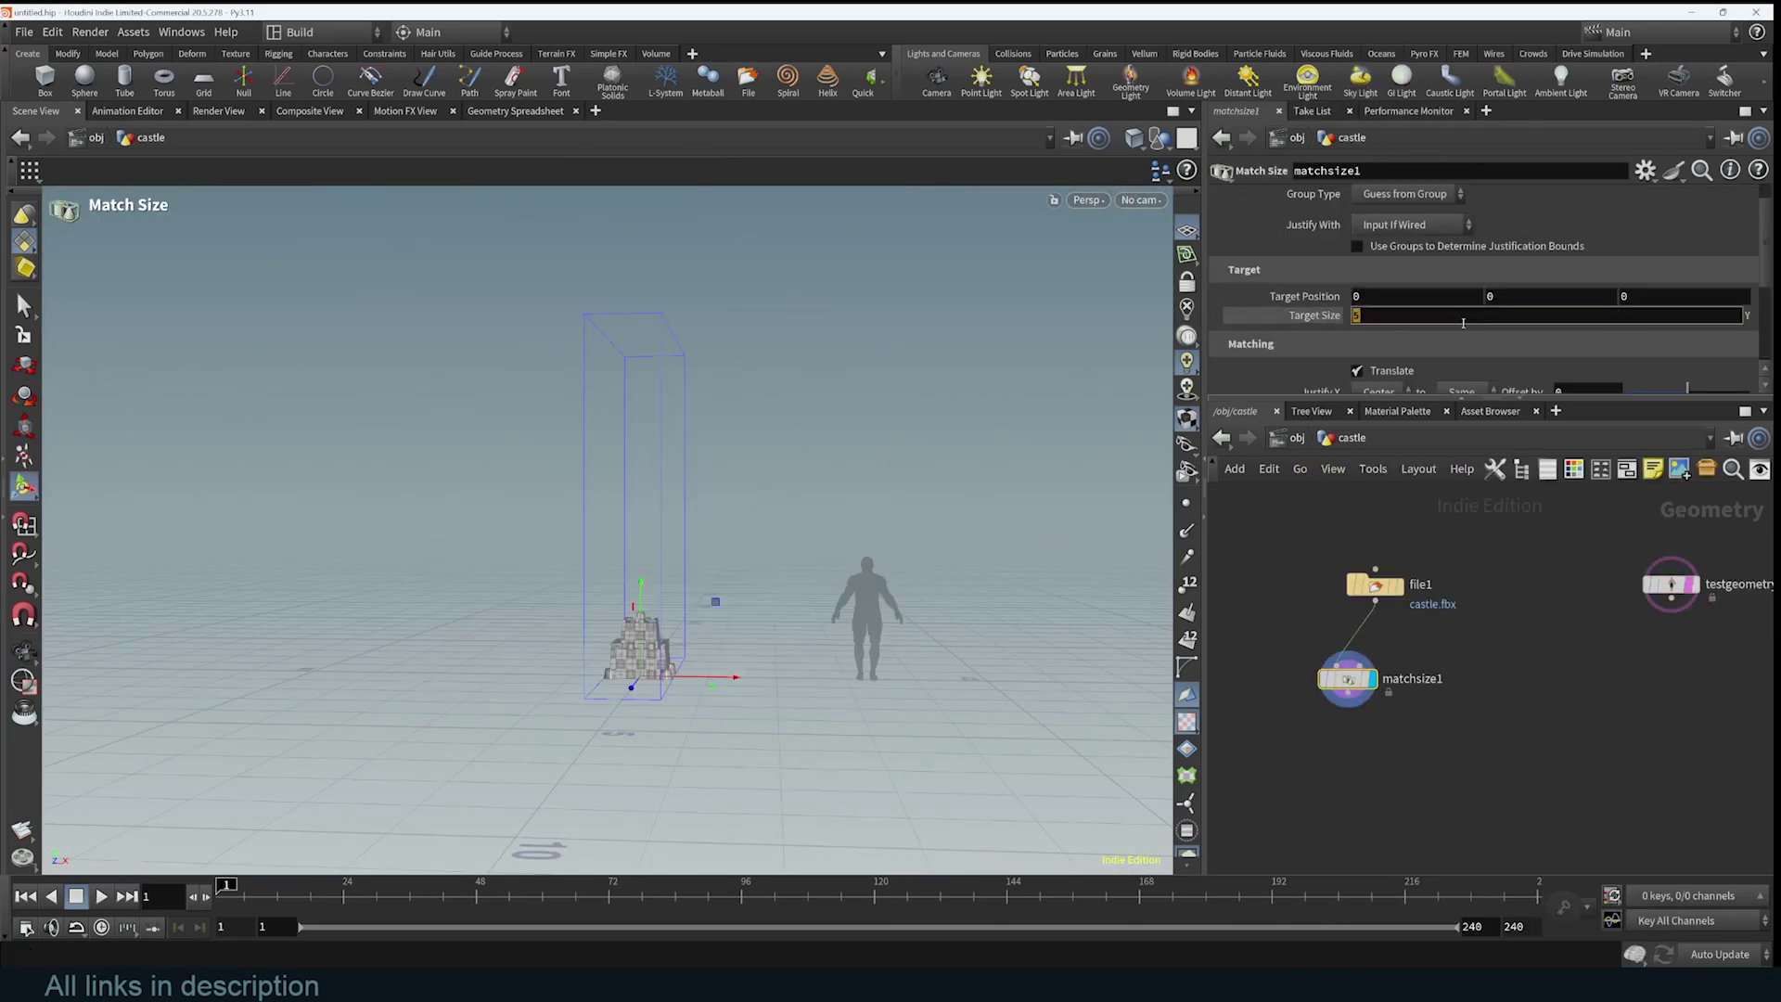
pyautogui.keyDown('alt'); pyautogui.moveTo(715, 600); pyautogui.dragTo(755, 672); pyautogui.keyUp('alt')
pyautogui.keyDown('alt'); pyautogui.moveTo(755, 671); pyautogui.dragTo(803, 477, button='right'); pyautogui.keyUp('alt')
pyautogui.keyDown('alt'); pyautogui.moveTo(803, 477); pyautogui.dragTo(840, 660, button='middle'); pyautogui.keyUp('alt')
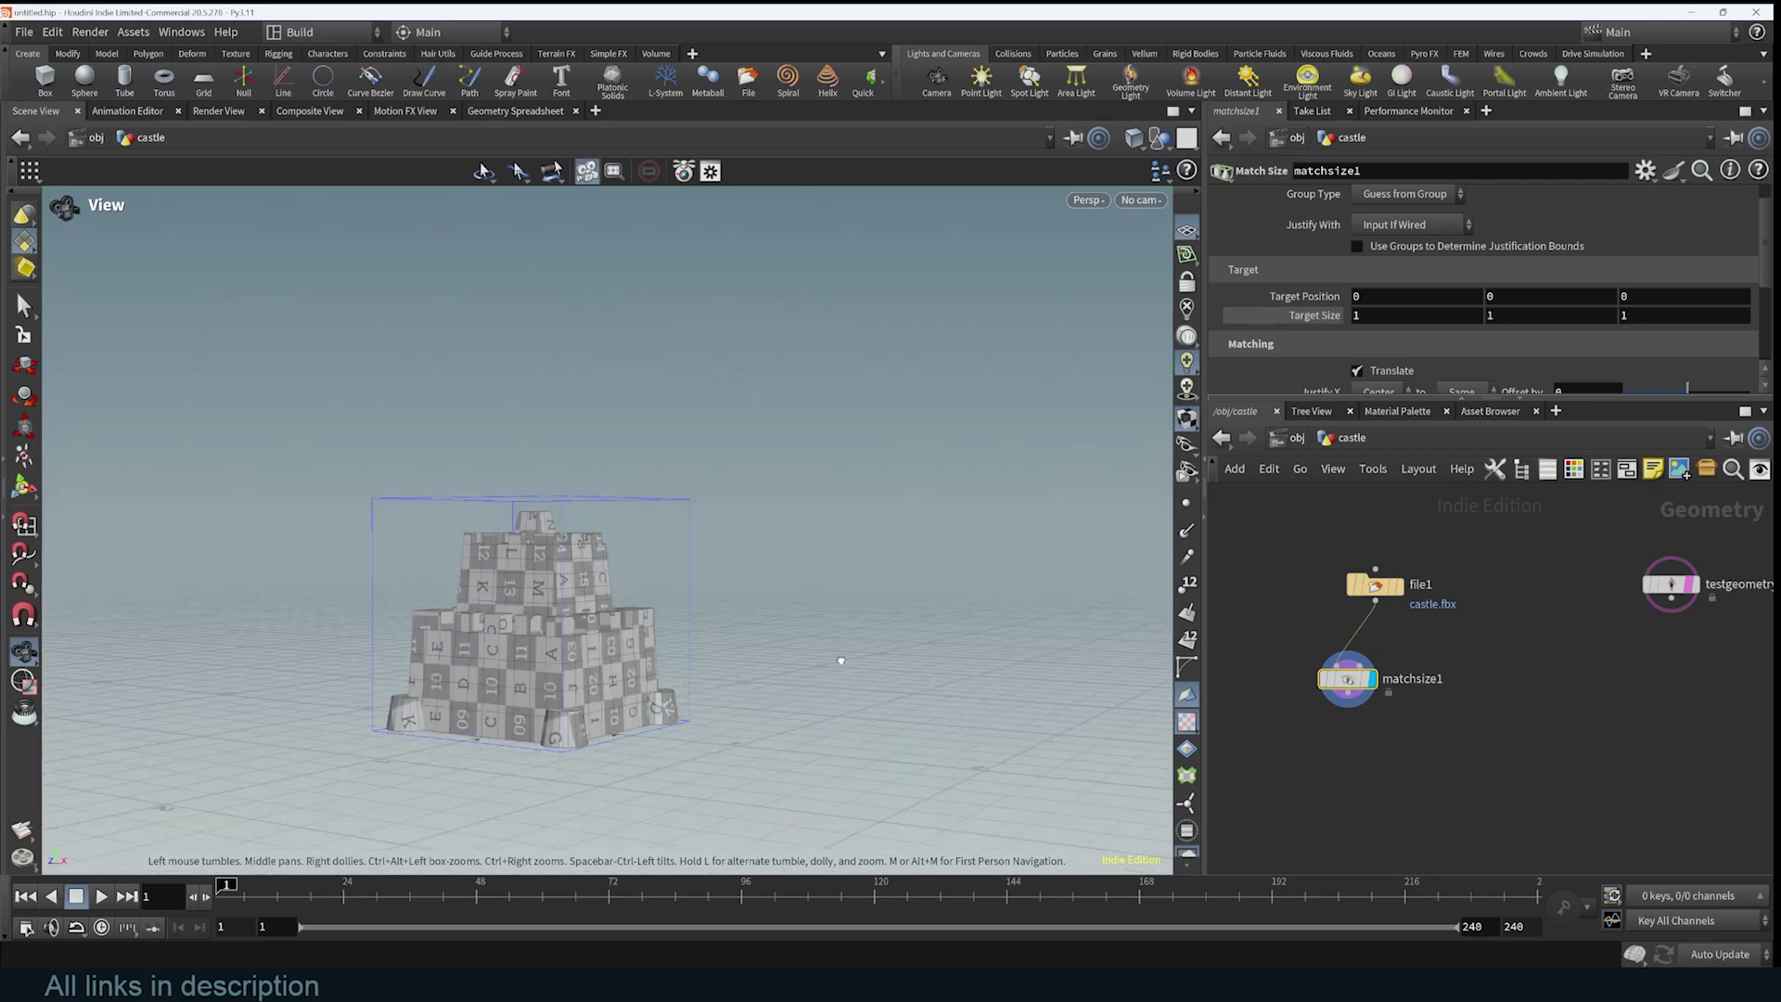
pyautogui.keyDown('alt'); pyautogui.moveTo(840, 660); pyautogui.dragTo(937, 660); pyautogui.keyUp('alt')
pyautogui.moveTo(1349, 679); pyautogui.dragTo(1376, 652)
pyautogui.keyDown('alt'); pyautogui.moveTo(667, 548); pyautogui.dragTo(767, 540); pyautogui.keyUp('alt')
pyautogui.click(1670, 585)
pyautogui.keyDown('alt'); pyautogui.moveTo(1020, 447); pyautogui.dragTo(897, 446); pyautogui.keyUp('alt')
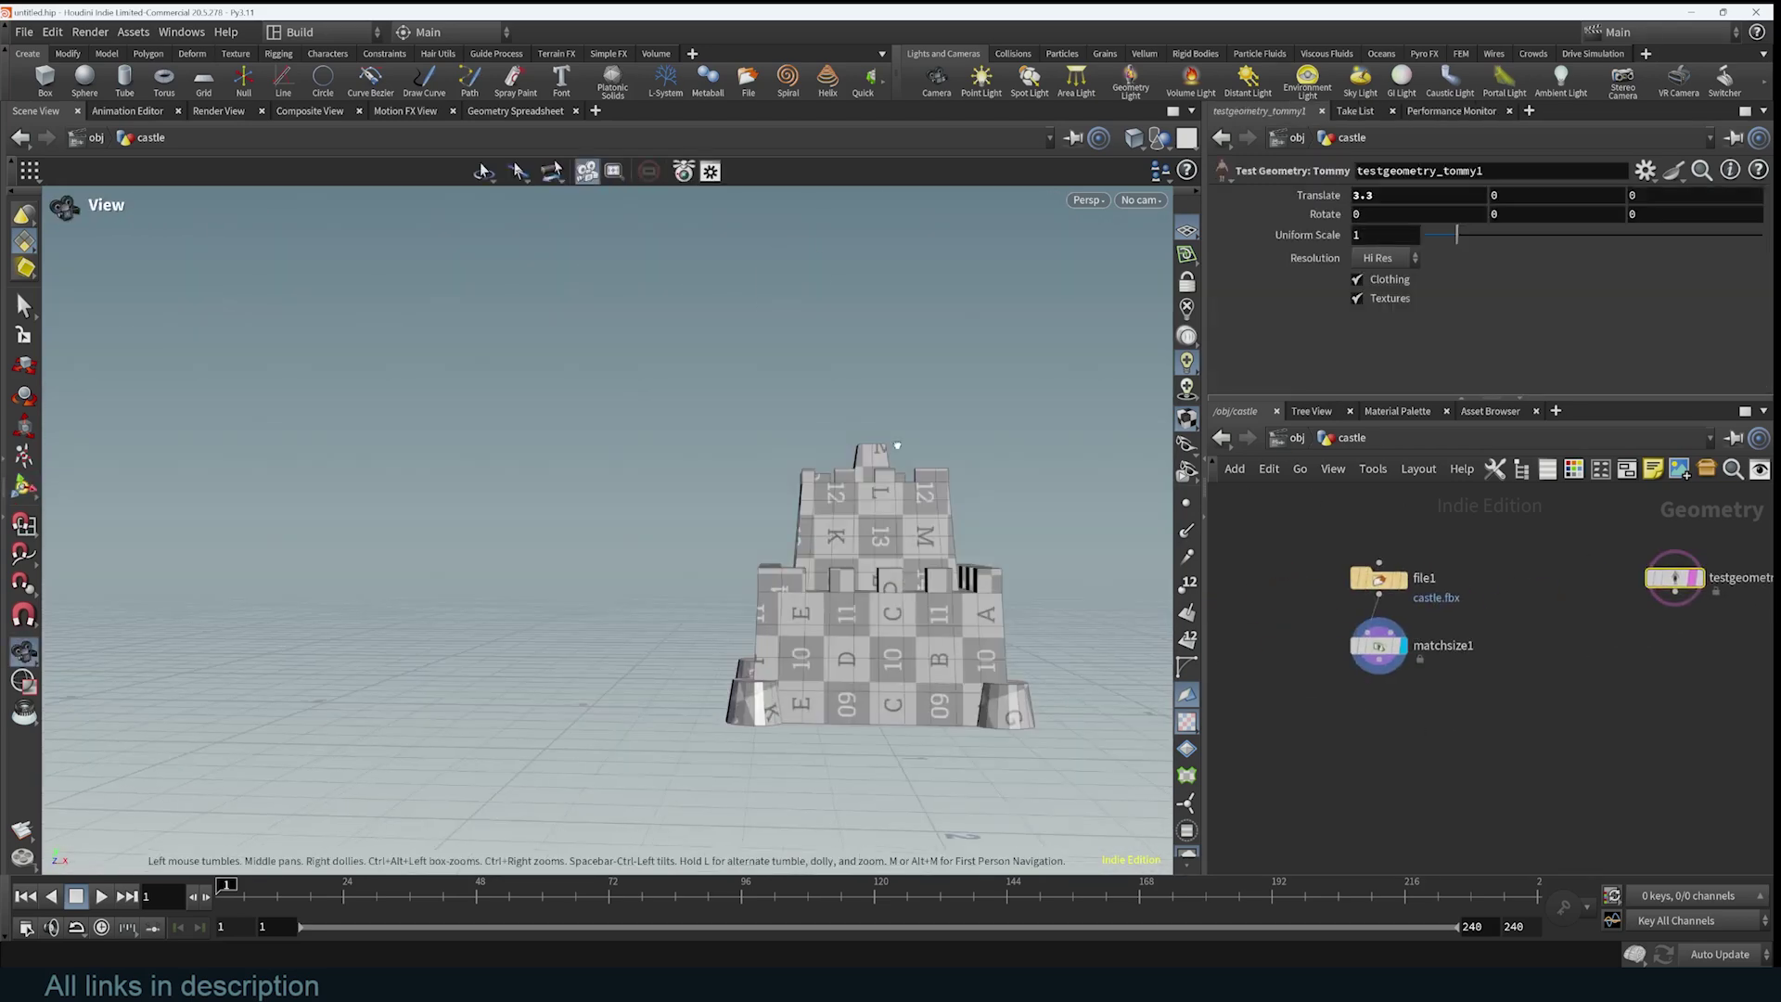
# - Connect a Vellum Configure Grain node after Match Size and enable Create Points from Volume
pyautogui.press('Return')
pyautogui.press('Tab')
pyautogui.press('Down')
pyautogui.press('Return')
pyautogui.click(1406, 718)
pyautogui.click(1357, 195)
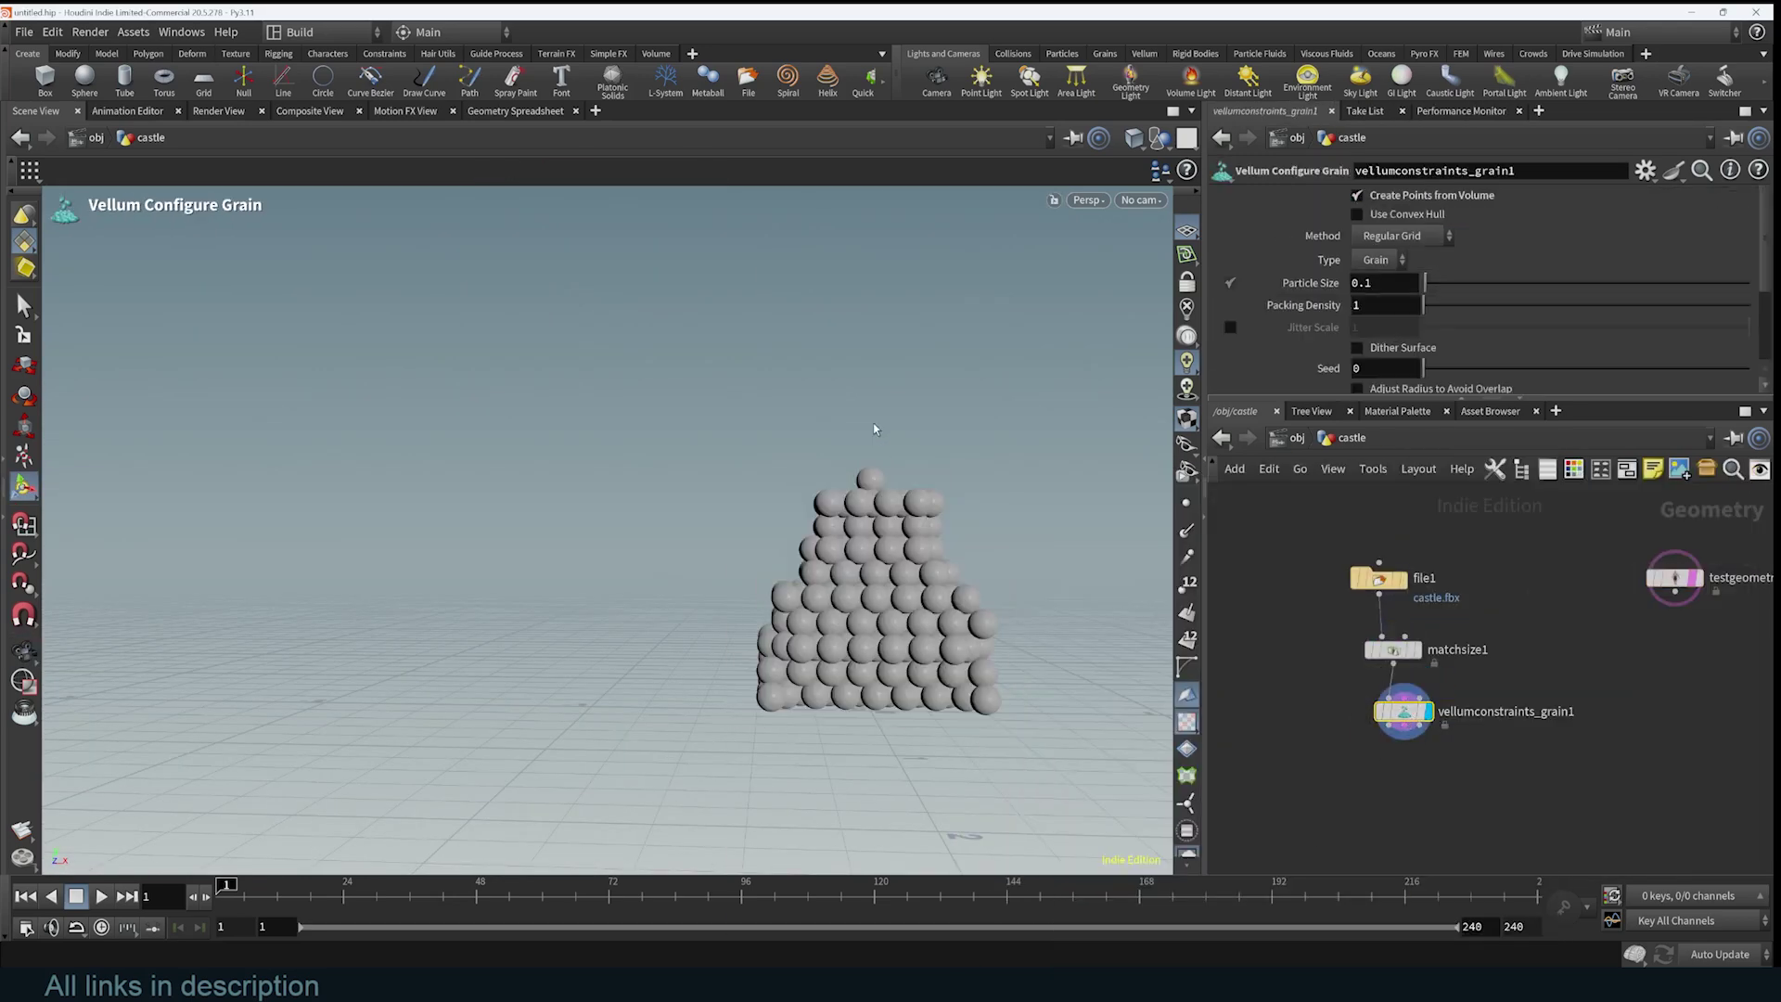
# - Set the grain particle size to 0.02 and enable Dither Surface with a dither angle of 27.6
pyautogui.moveTo(1428, 284); pyautogui.dragTo(1460, 287)
pyautogui.press('BackSpace')
pyautogui.write('05')
pyautogui.press('Return')
pyautogui.click(1376, 287)
pyautogui.press('BackSpace')
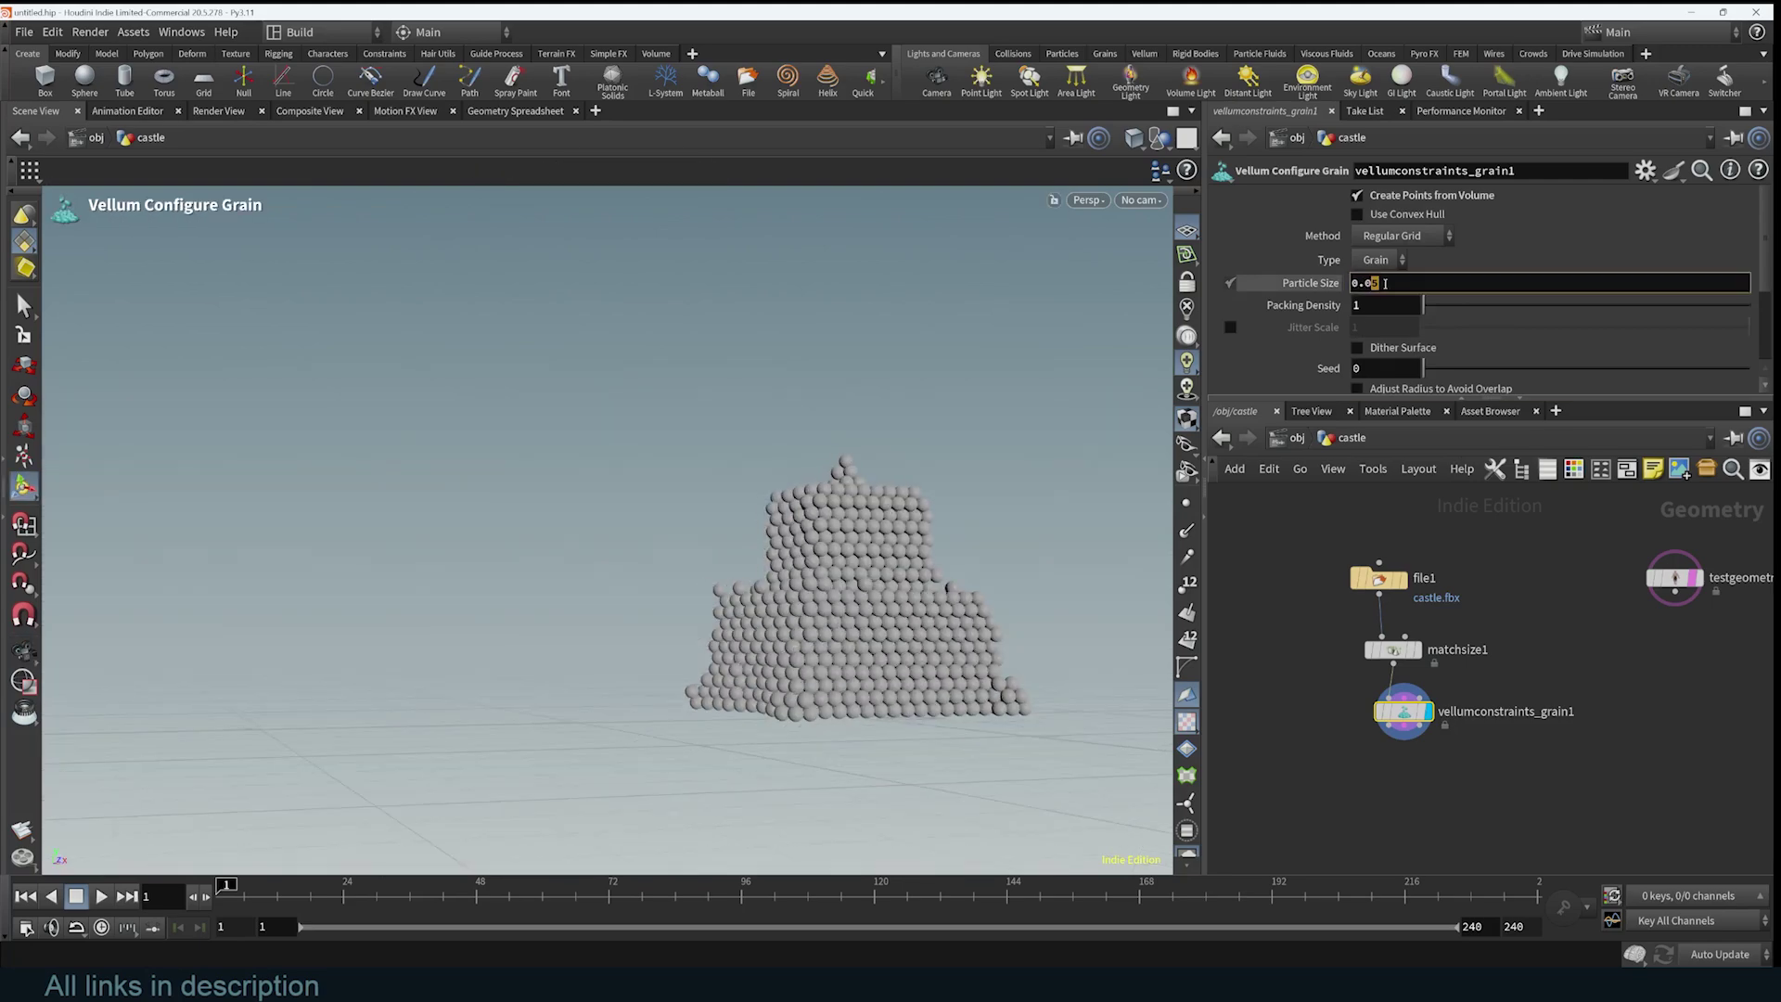
pyautogui.write('3')
pyautogui.press('Return')
pyautogui.keyDown('alt'); pyautogui.moveTo(847, 596); pyautogui.dragTo(1101, 499); pyautogui.keyUp('alt')
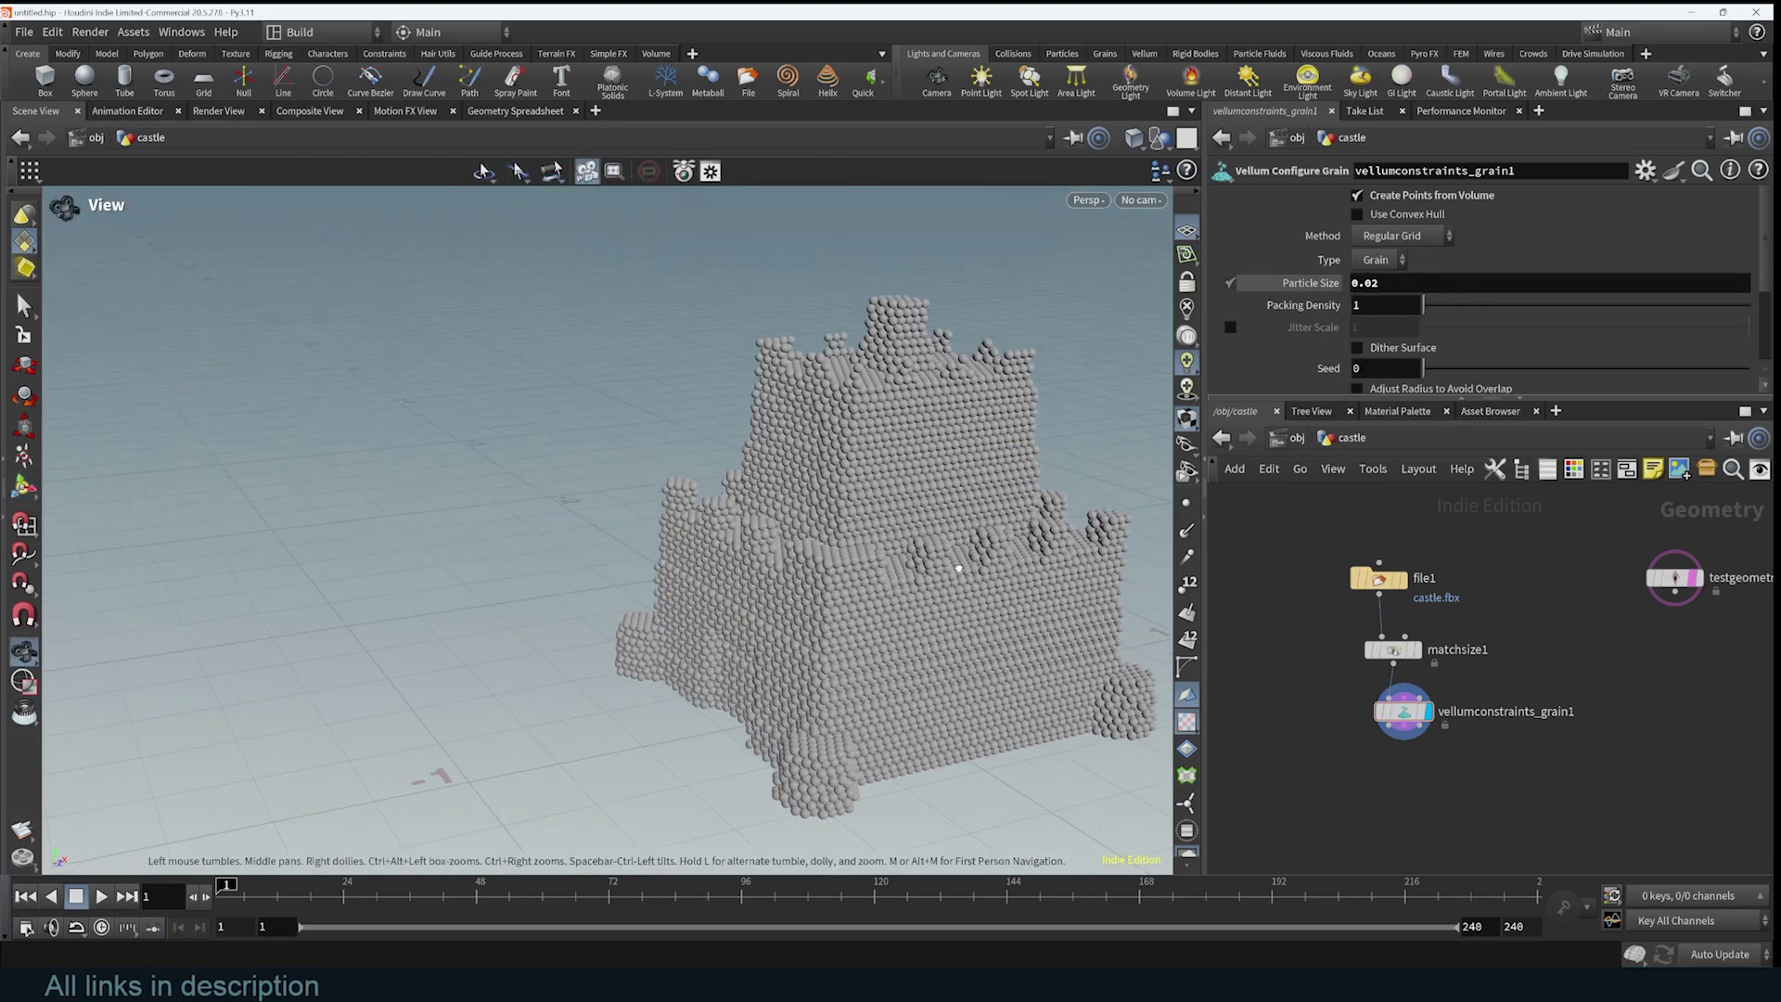
pyautogui.click(1357, 347)
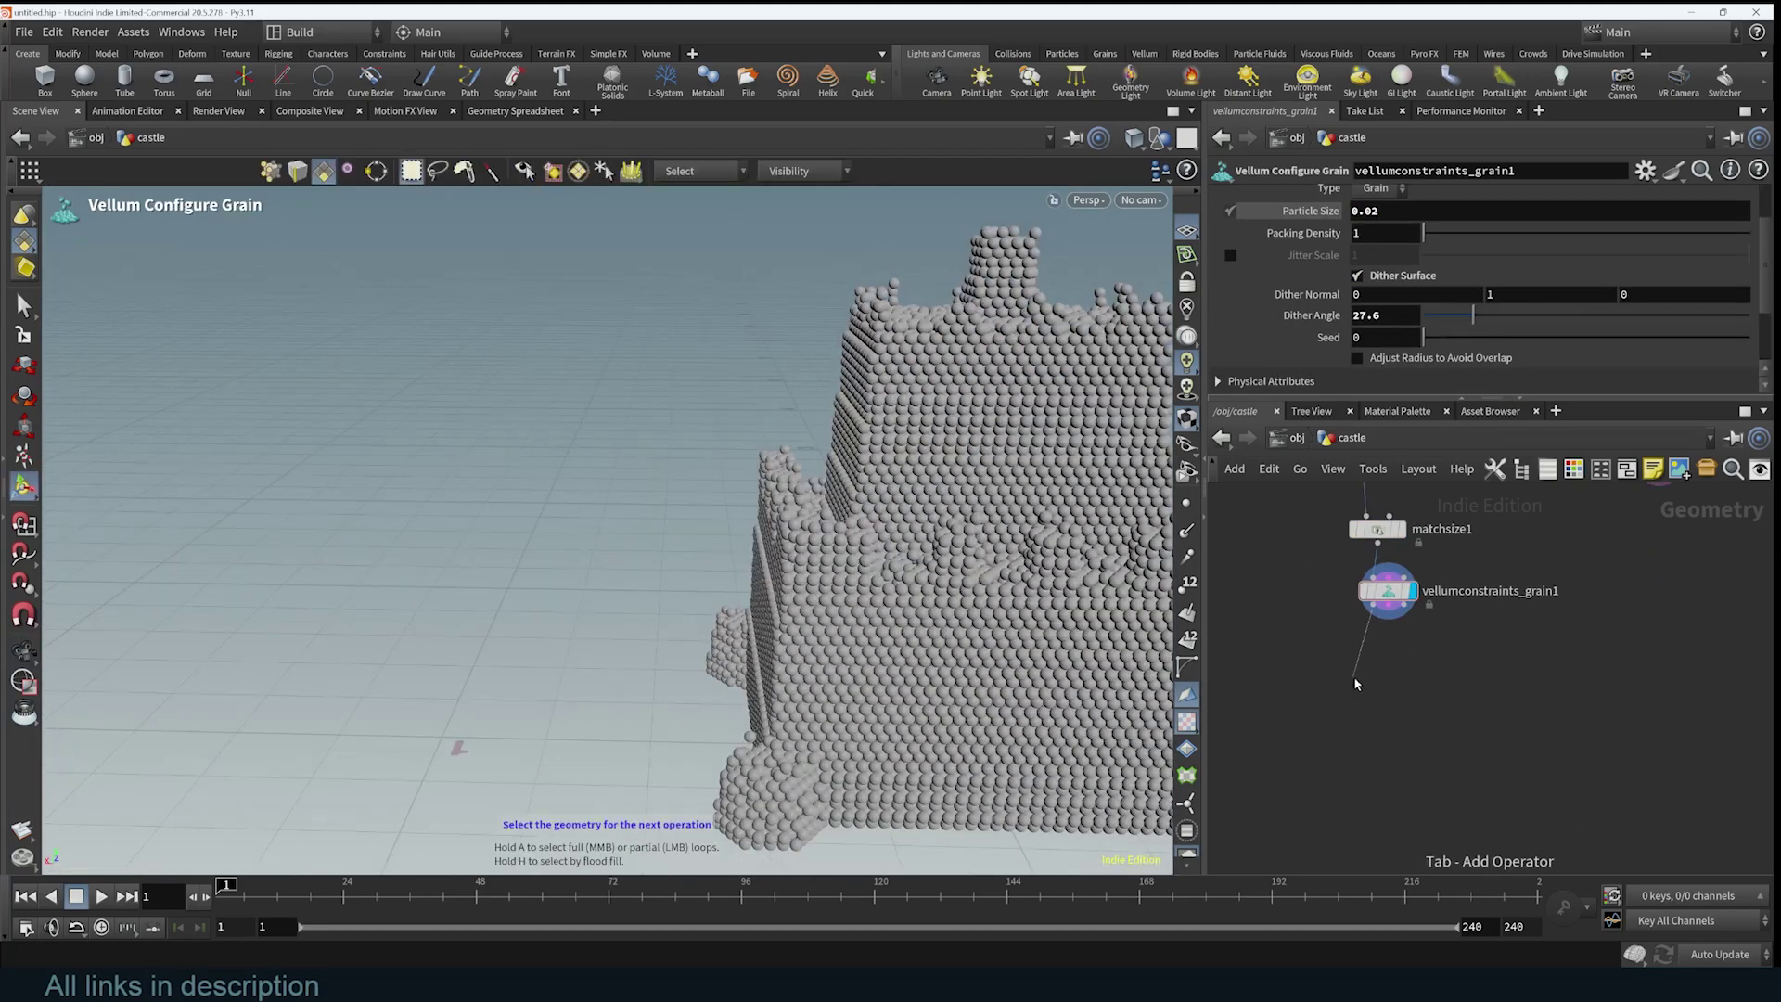
# - Connect a Vellum Solver to the grain node, with 2 substeps and 29 constraint iterations, and play the simulation
pyautogui.press('Tab')
pyautogui.write('vs')
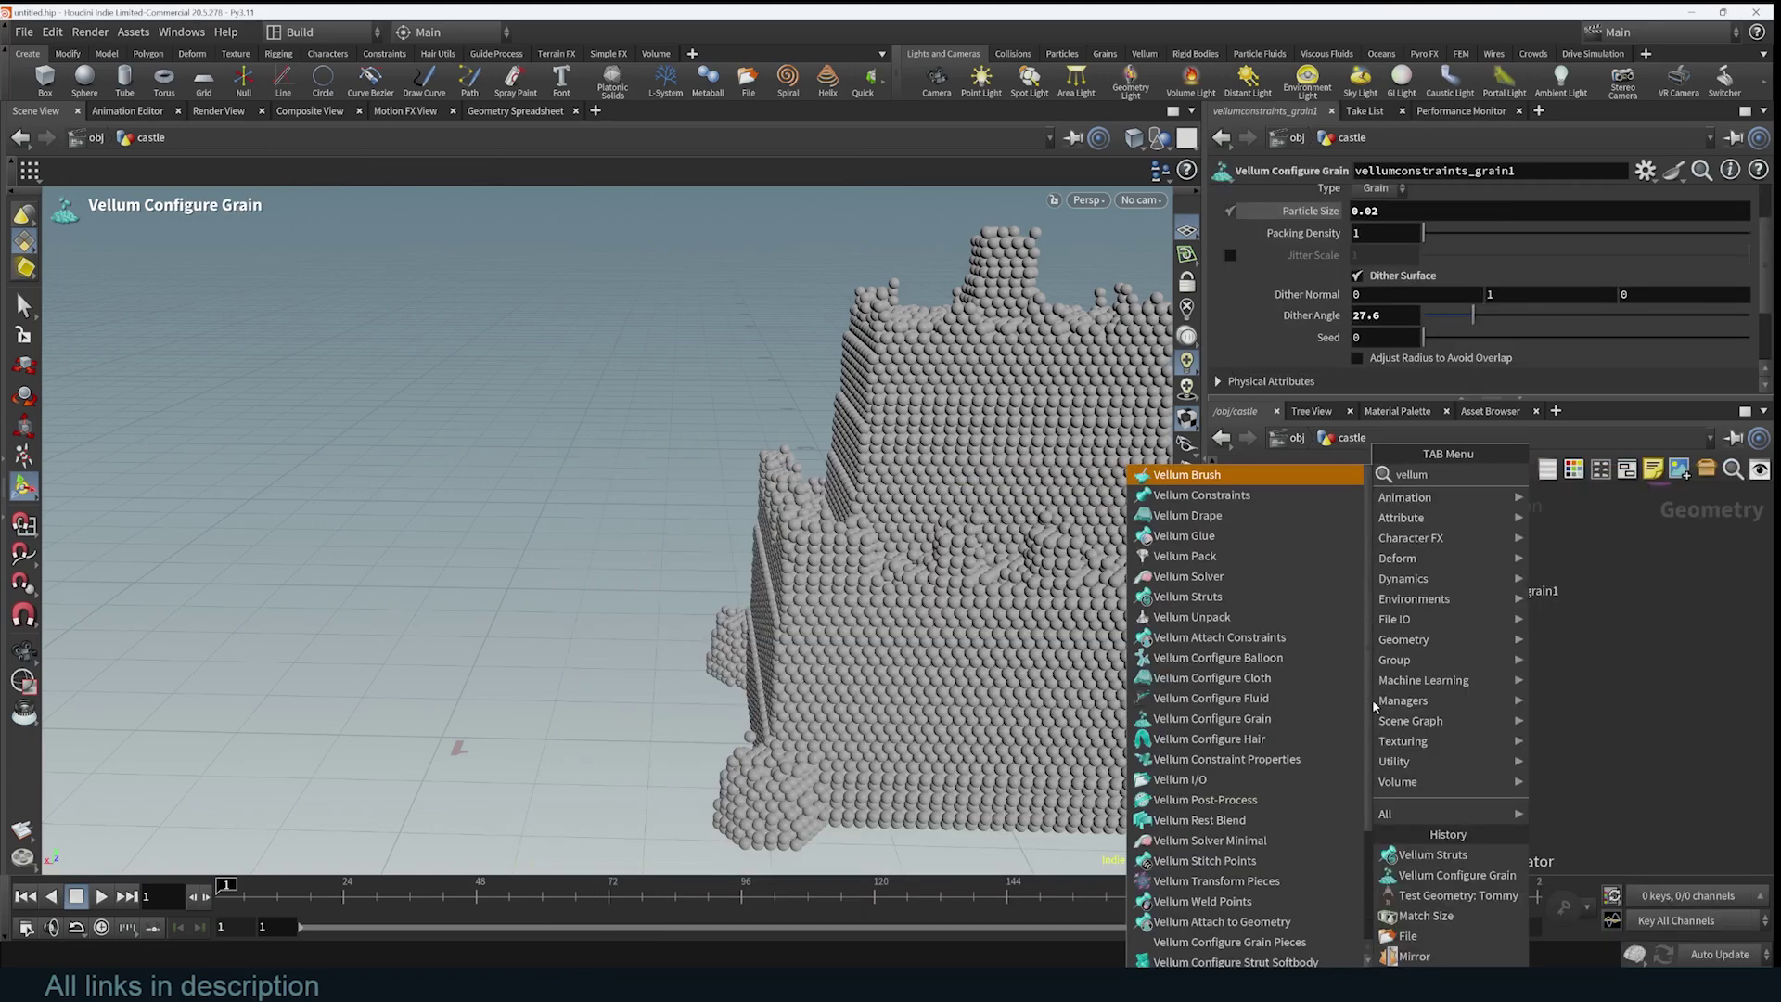
pyautogui.press('Return')
pyautogui.click(1376, 713)
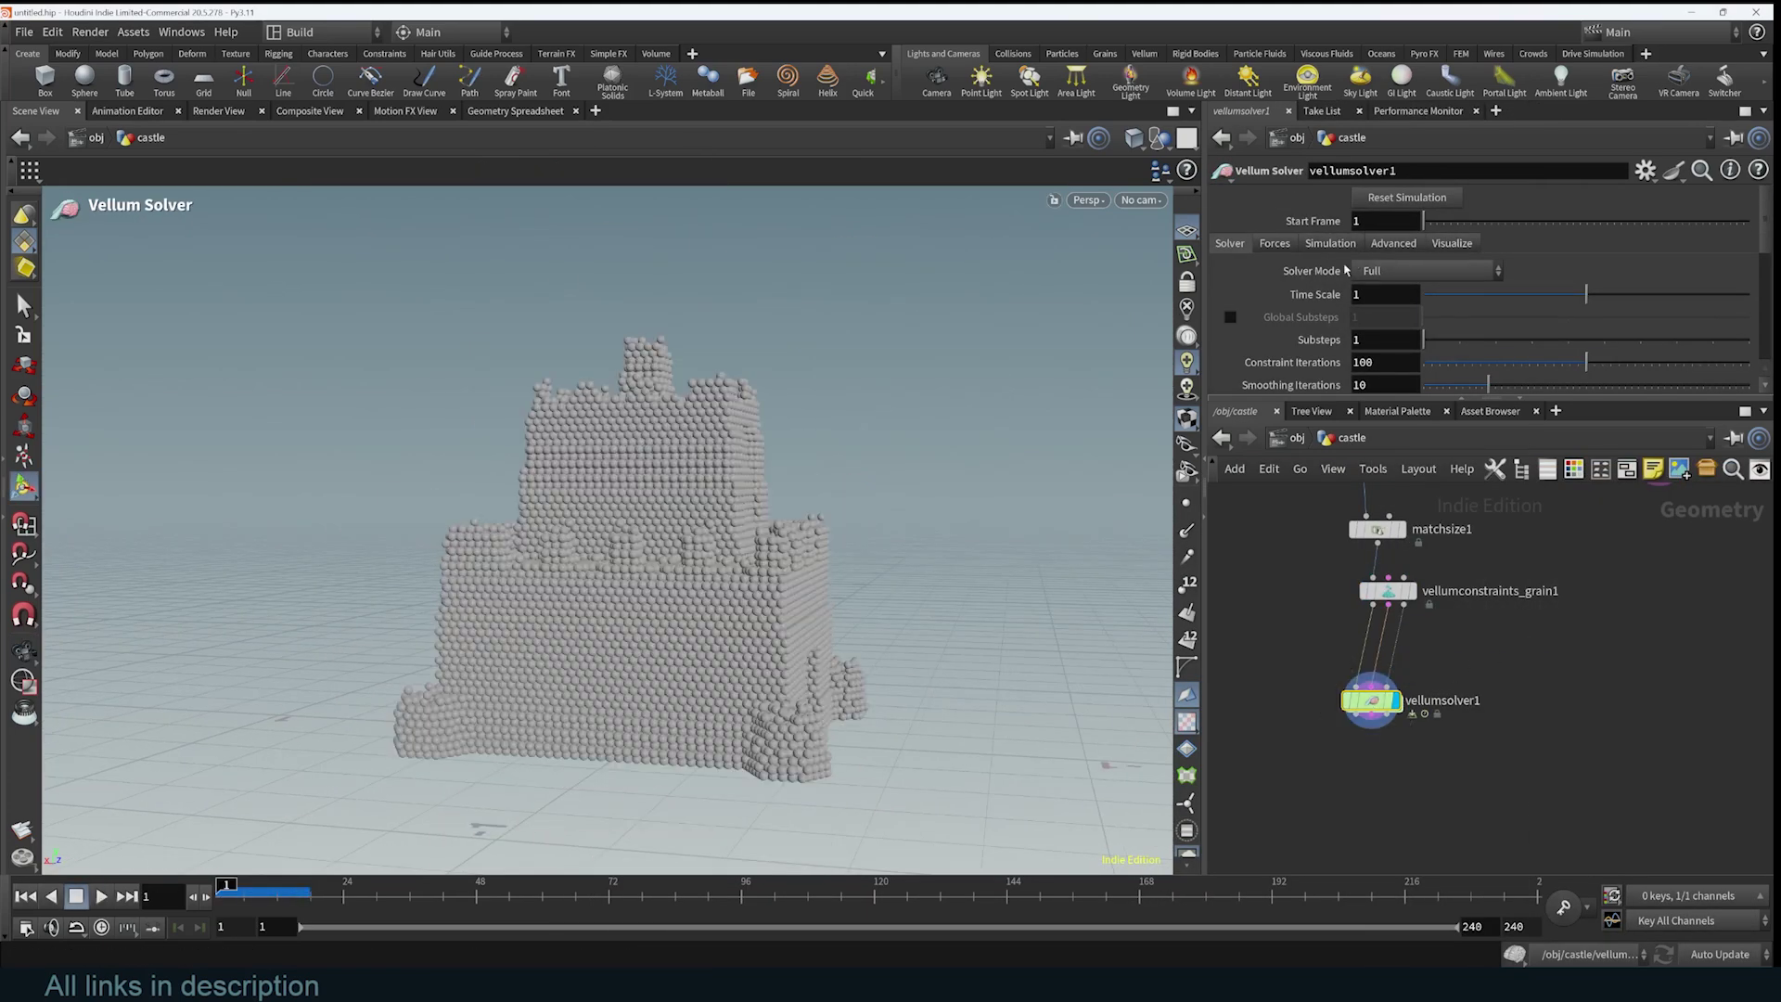
pyautogui.scroll(-3, 1250, 337)
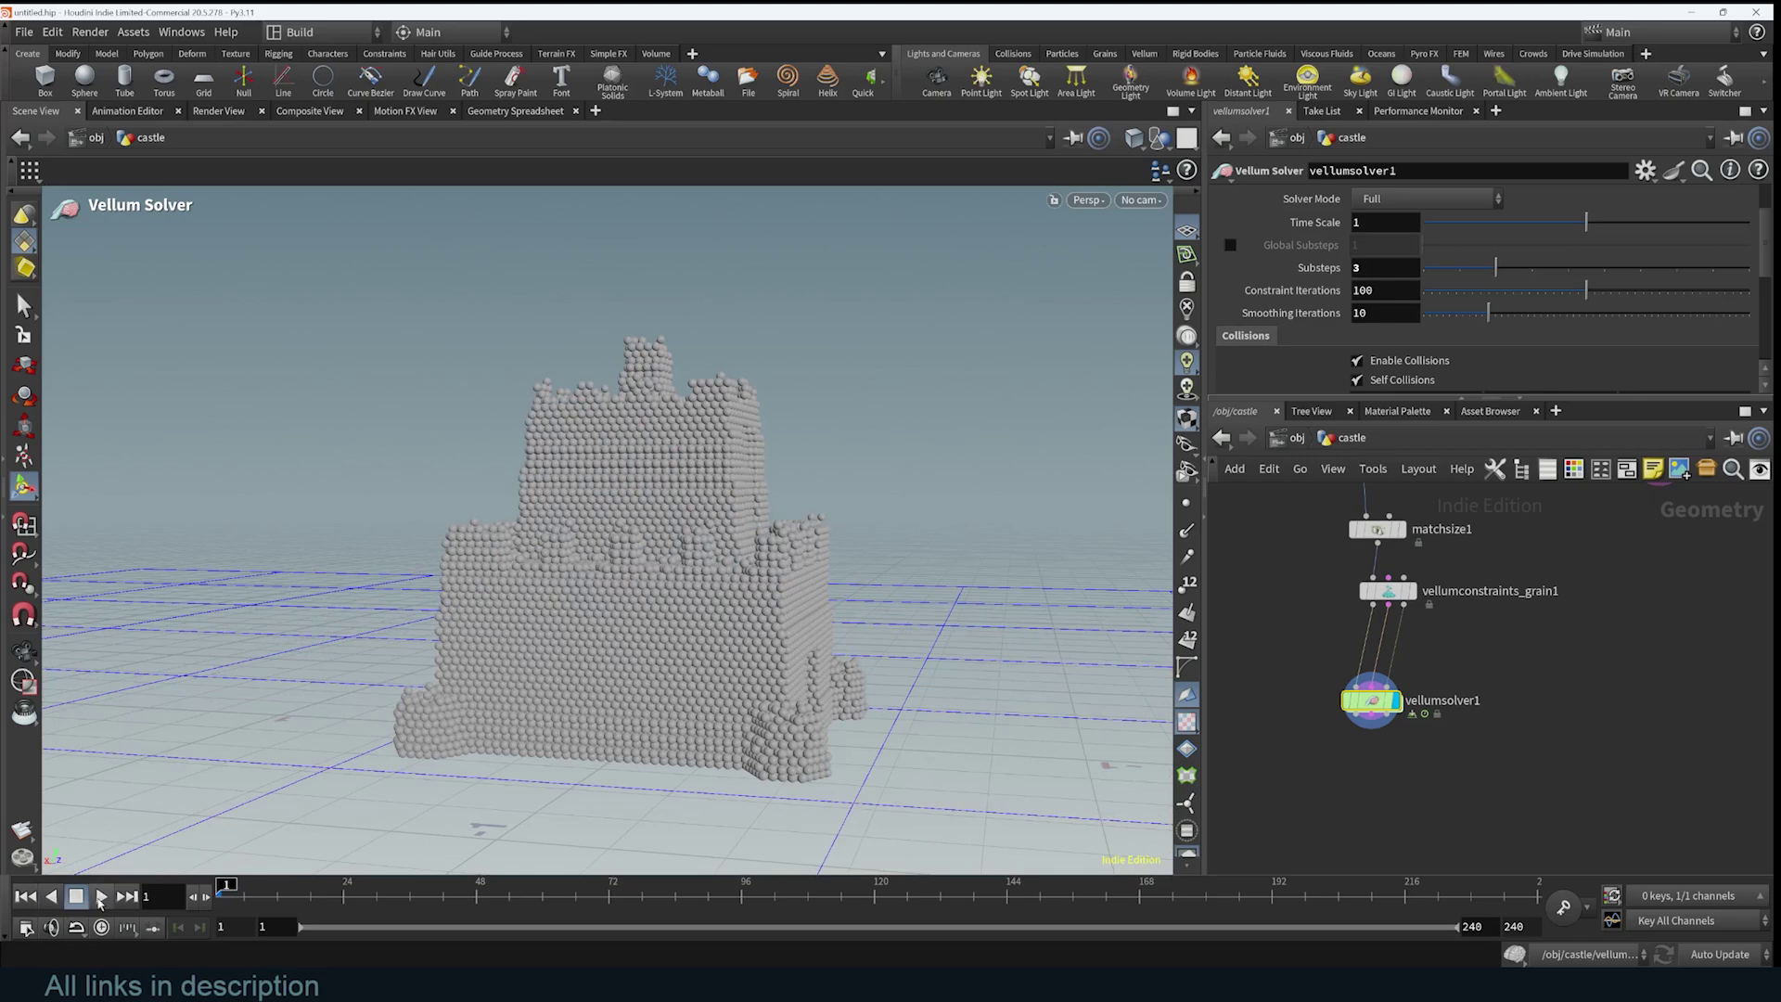
pyautogui.click(100, 896)
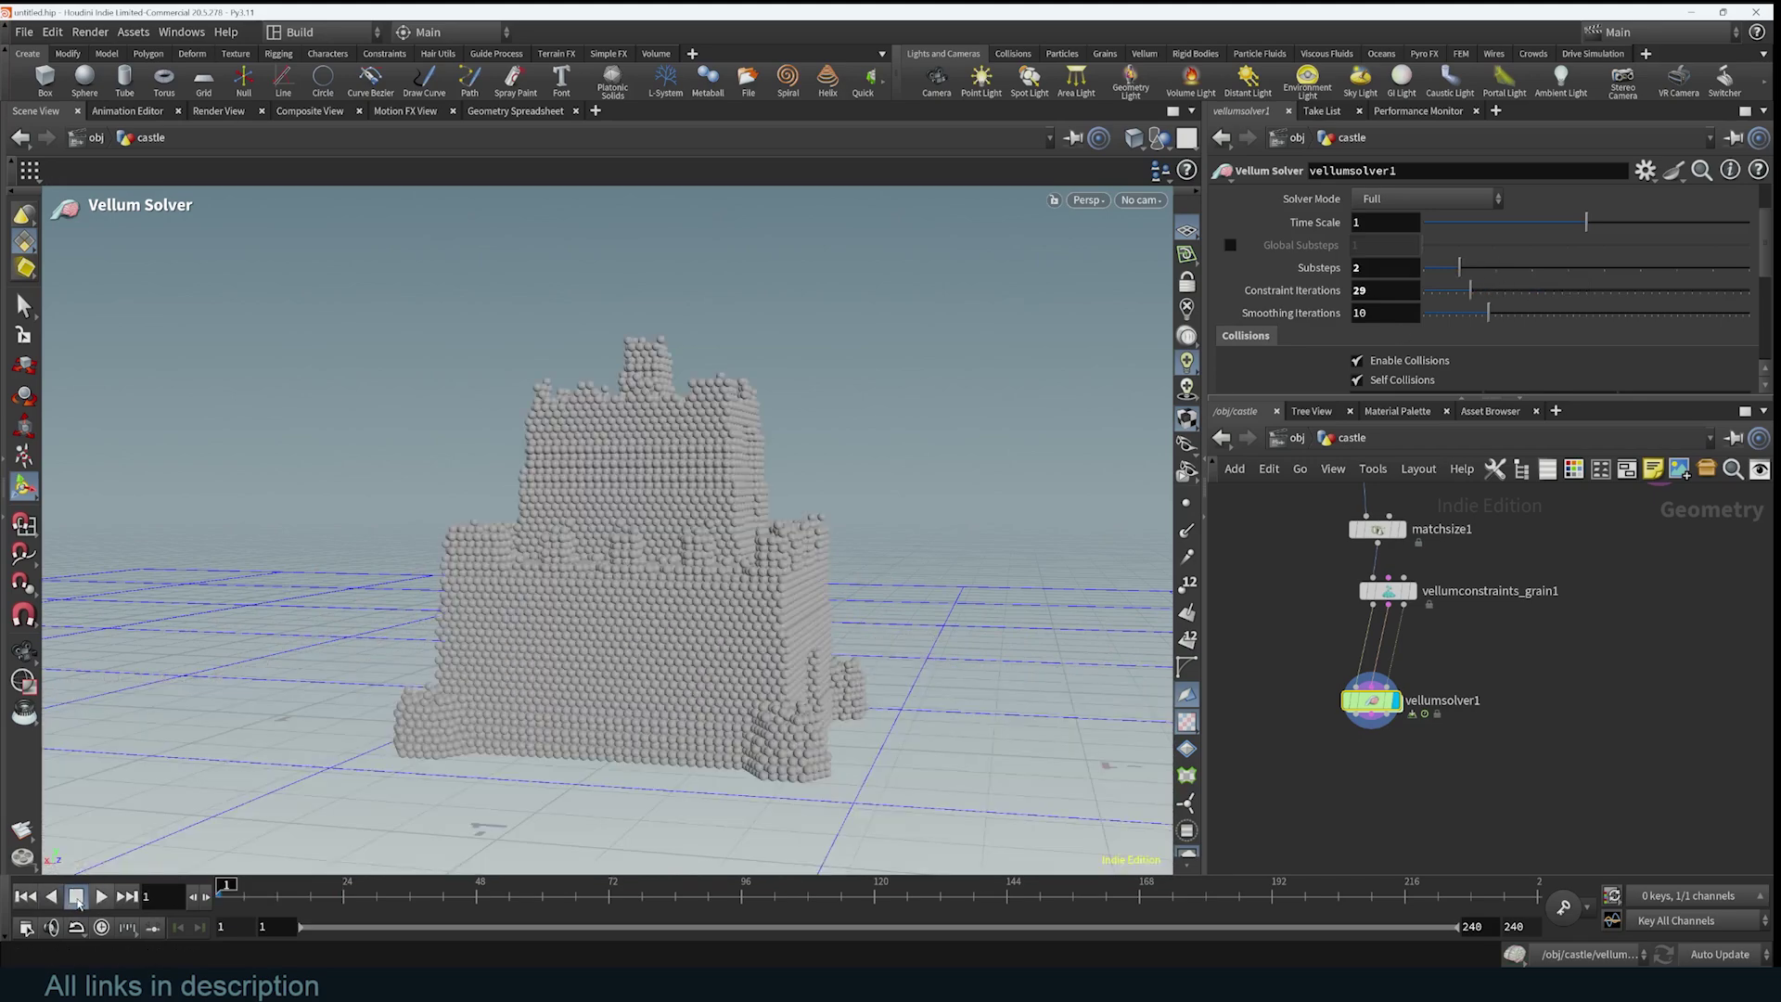
# - Enable Auto Sleep in the solver's advanced sleeping settings with velocity threshold 1 and sleep delay 0, and return to the first frame
pyautogui.scroll(3, 1310, 276)
pyautogui.click(1332, 243)
pyautogui.click(1397, 221)
pyautogui.moveTo(1372, 399); pyautogui.dragTo(1372, 494)
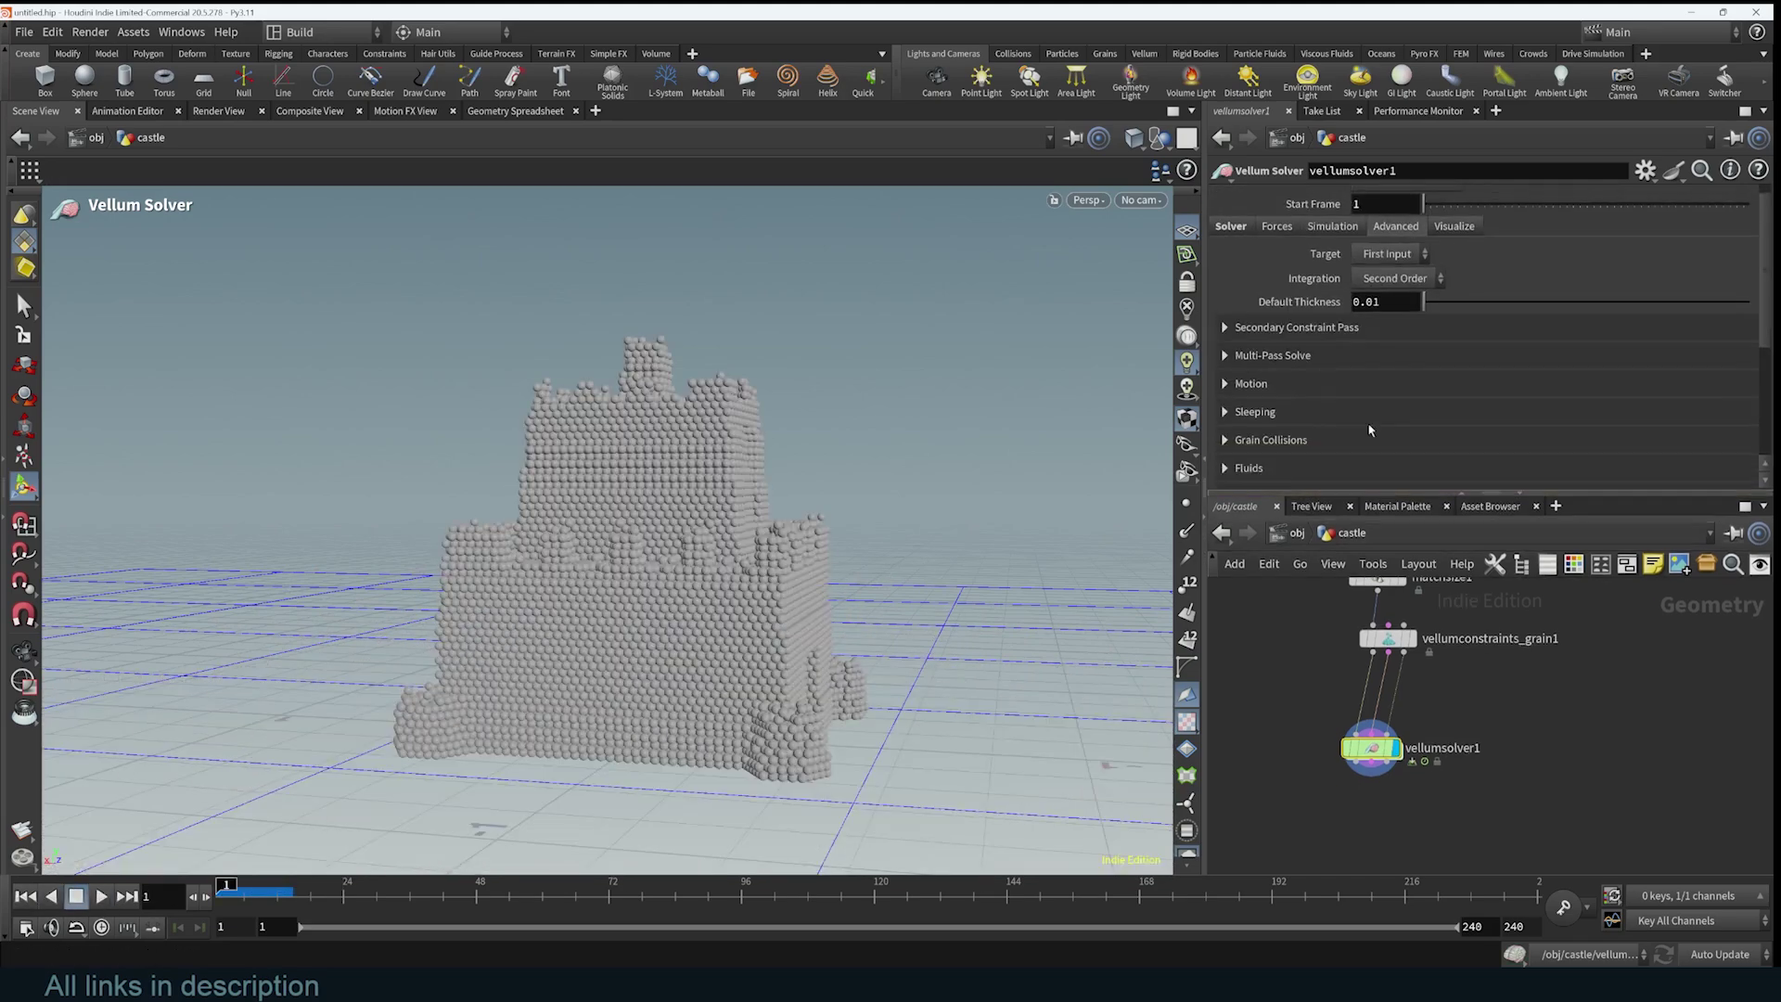
pyautogui.click(1371, 416)
pyautogui.doubleClick(1382, 339)
pyautogui.write('0.1')
pyautogui.press('Tab')
pyautogui.write('0.1')
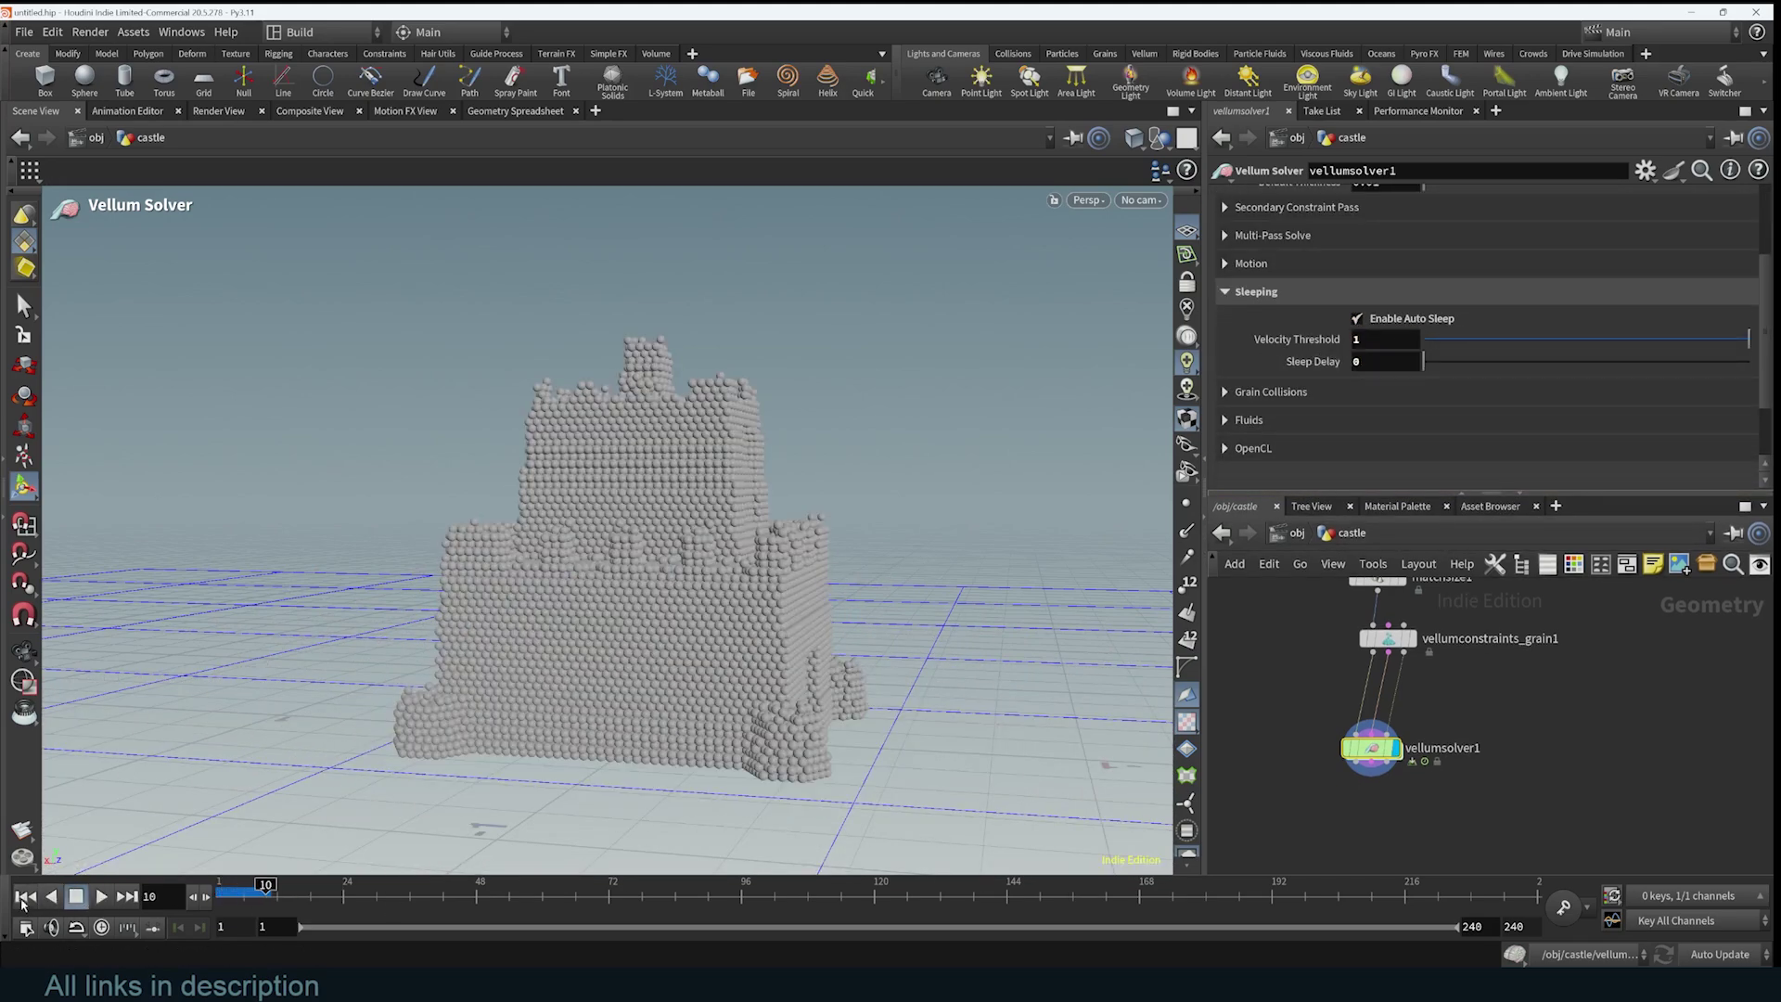
pyautogui.click(22, 895)
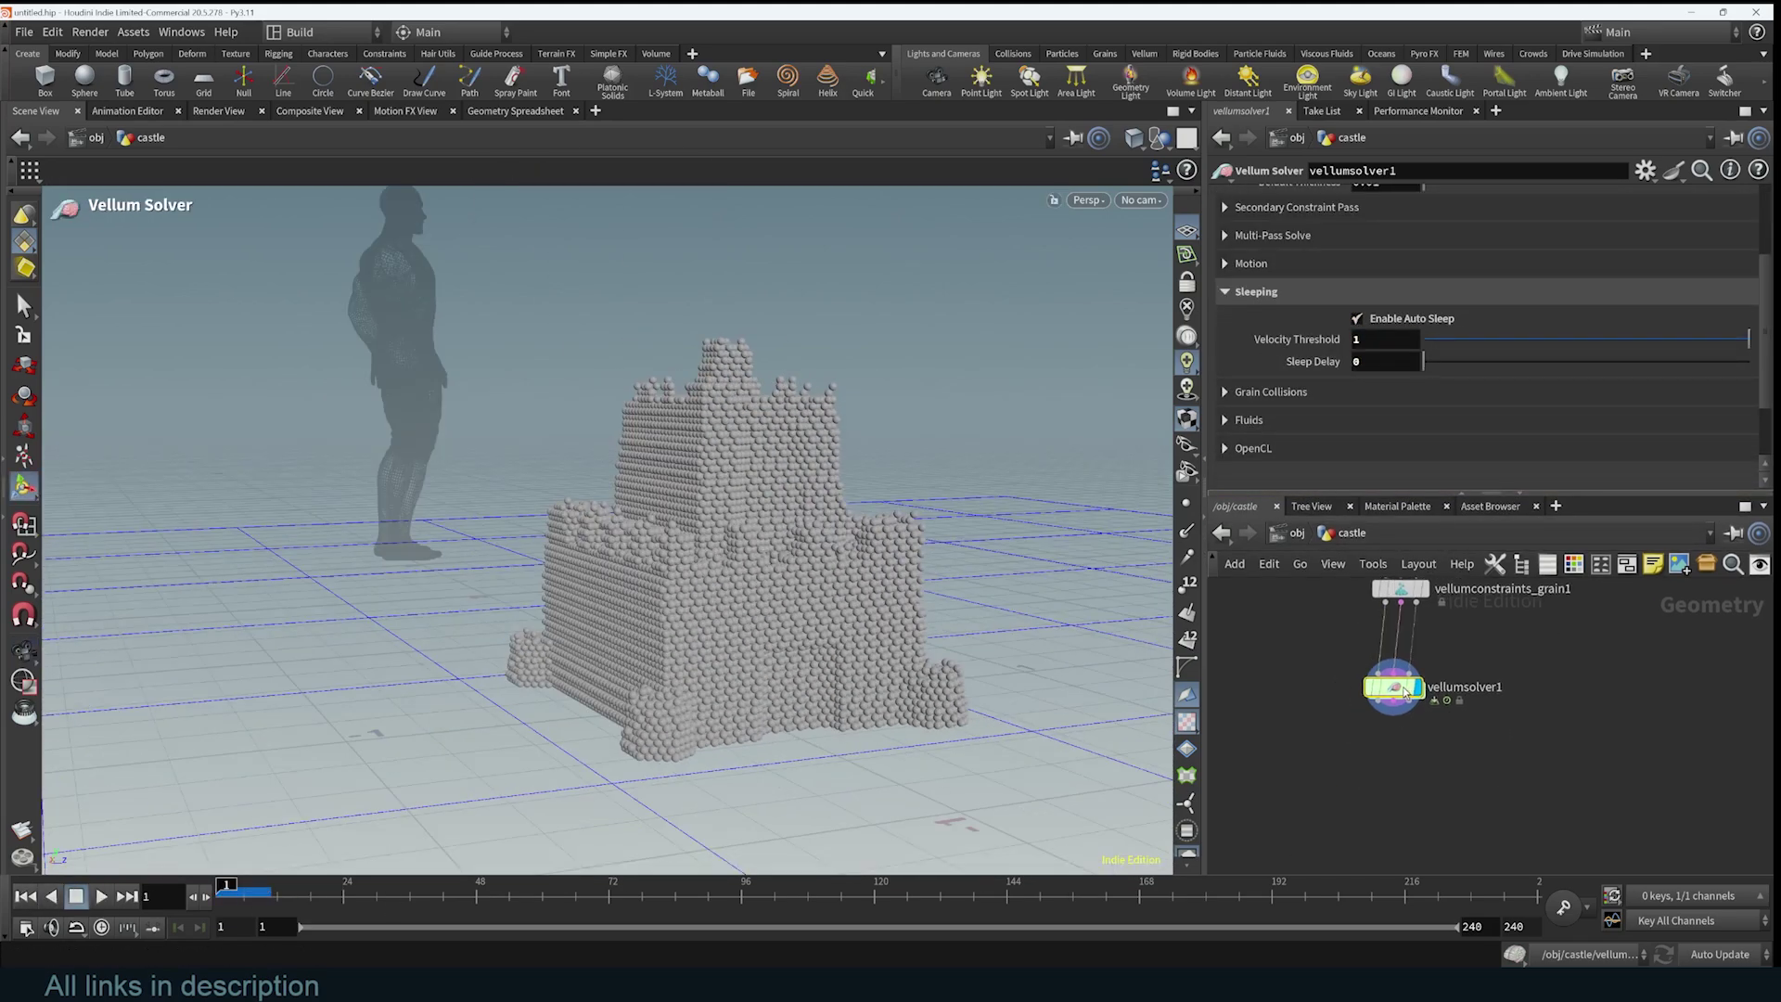
# - Search the available nodes for test geometry characters to use with the sand castle
pyautogui.moveTo(594, 520); pyautogui.dragTo(853, 719)
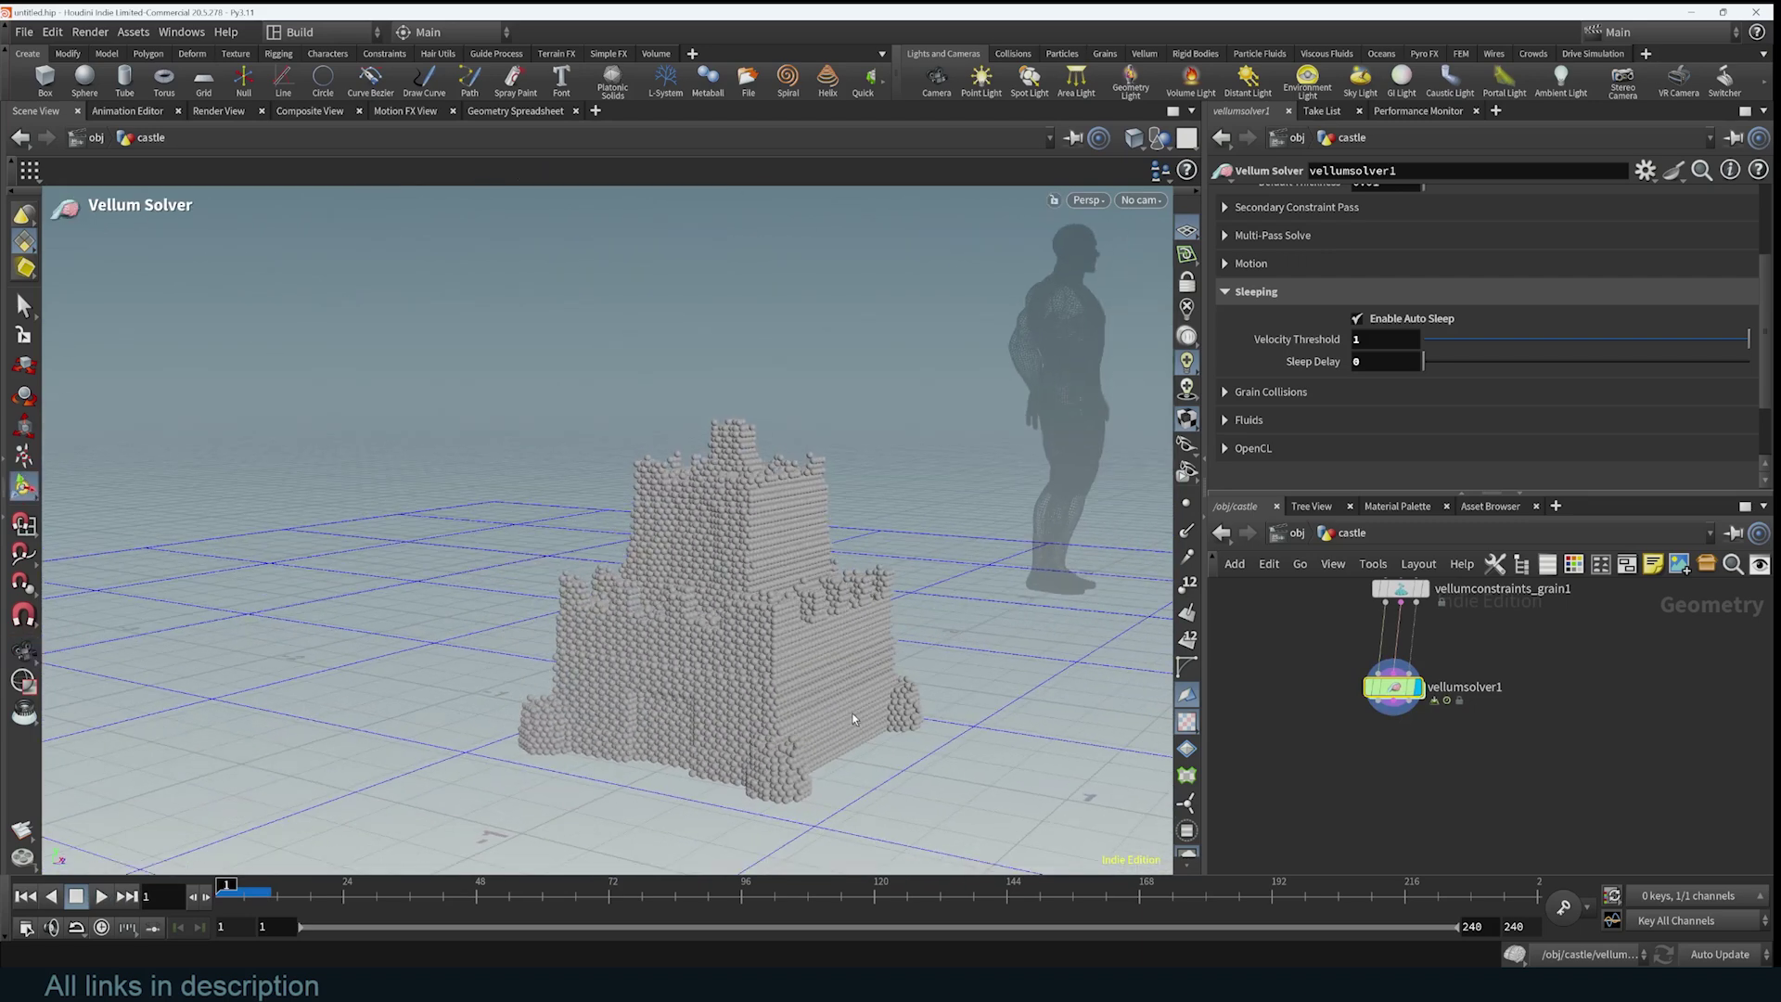
pyautogui.press('Tab')
pyautogui.write('test')
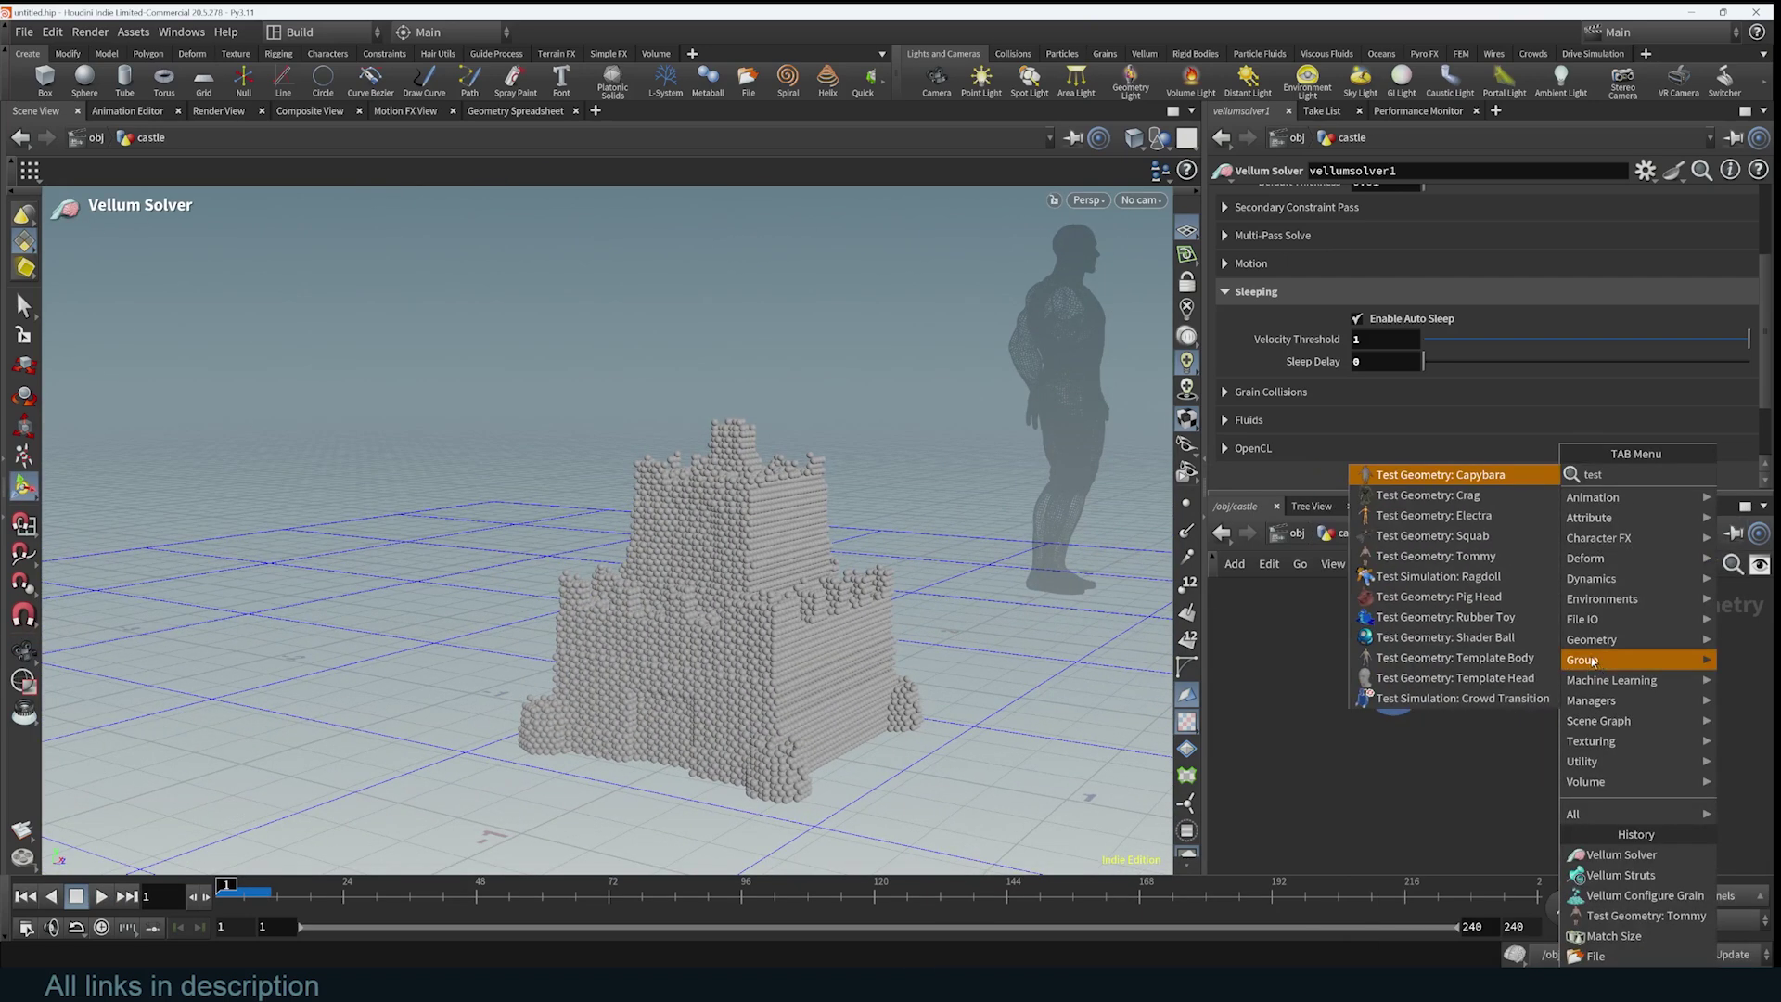
pyautogui.press('Escape')
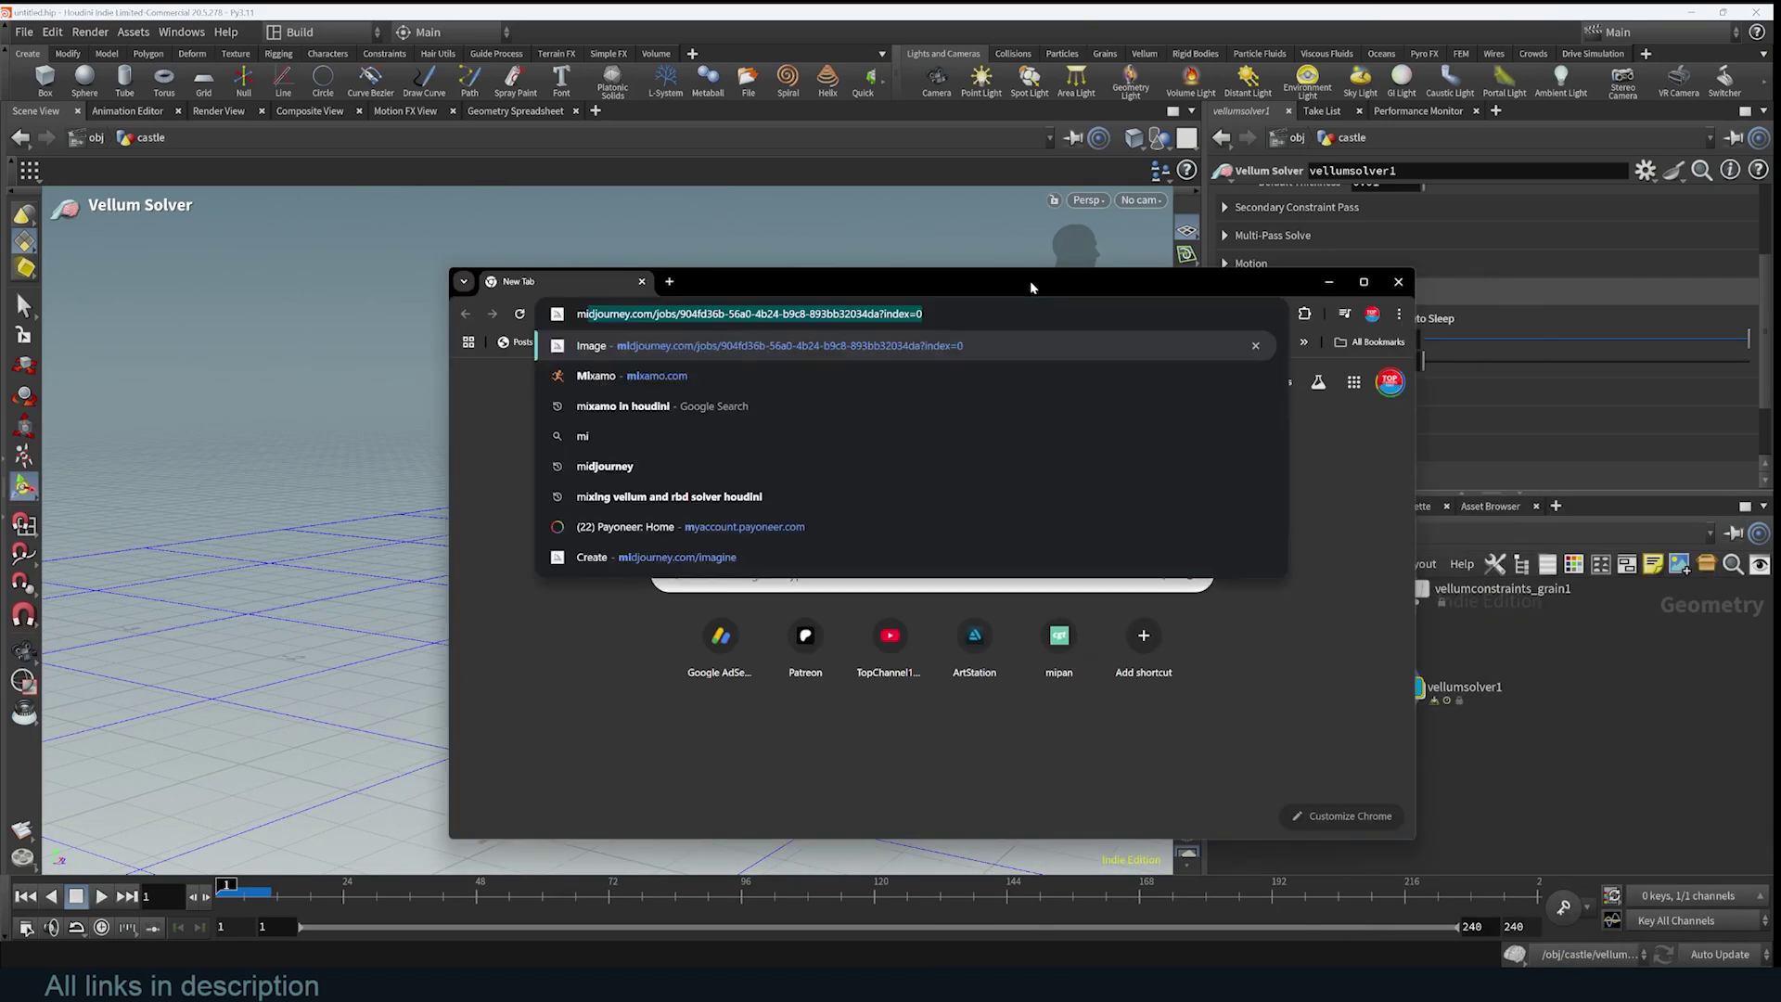
pyautogui.press('Return')
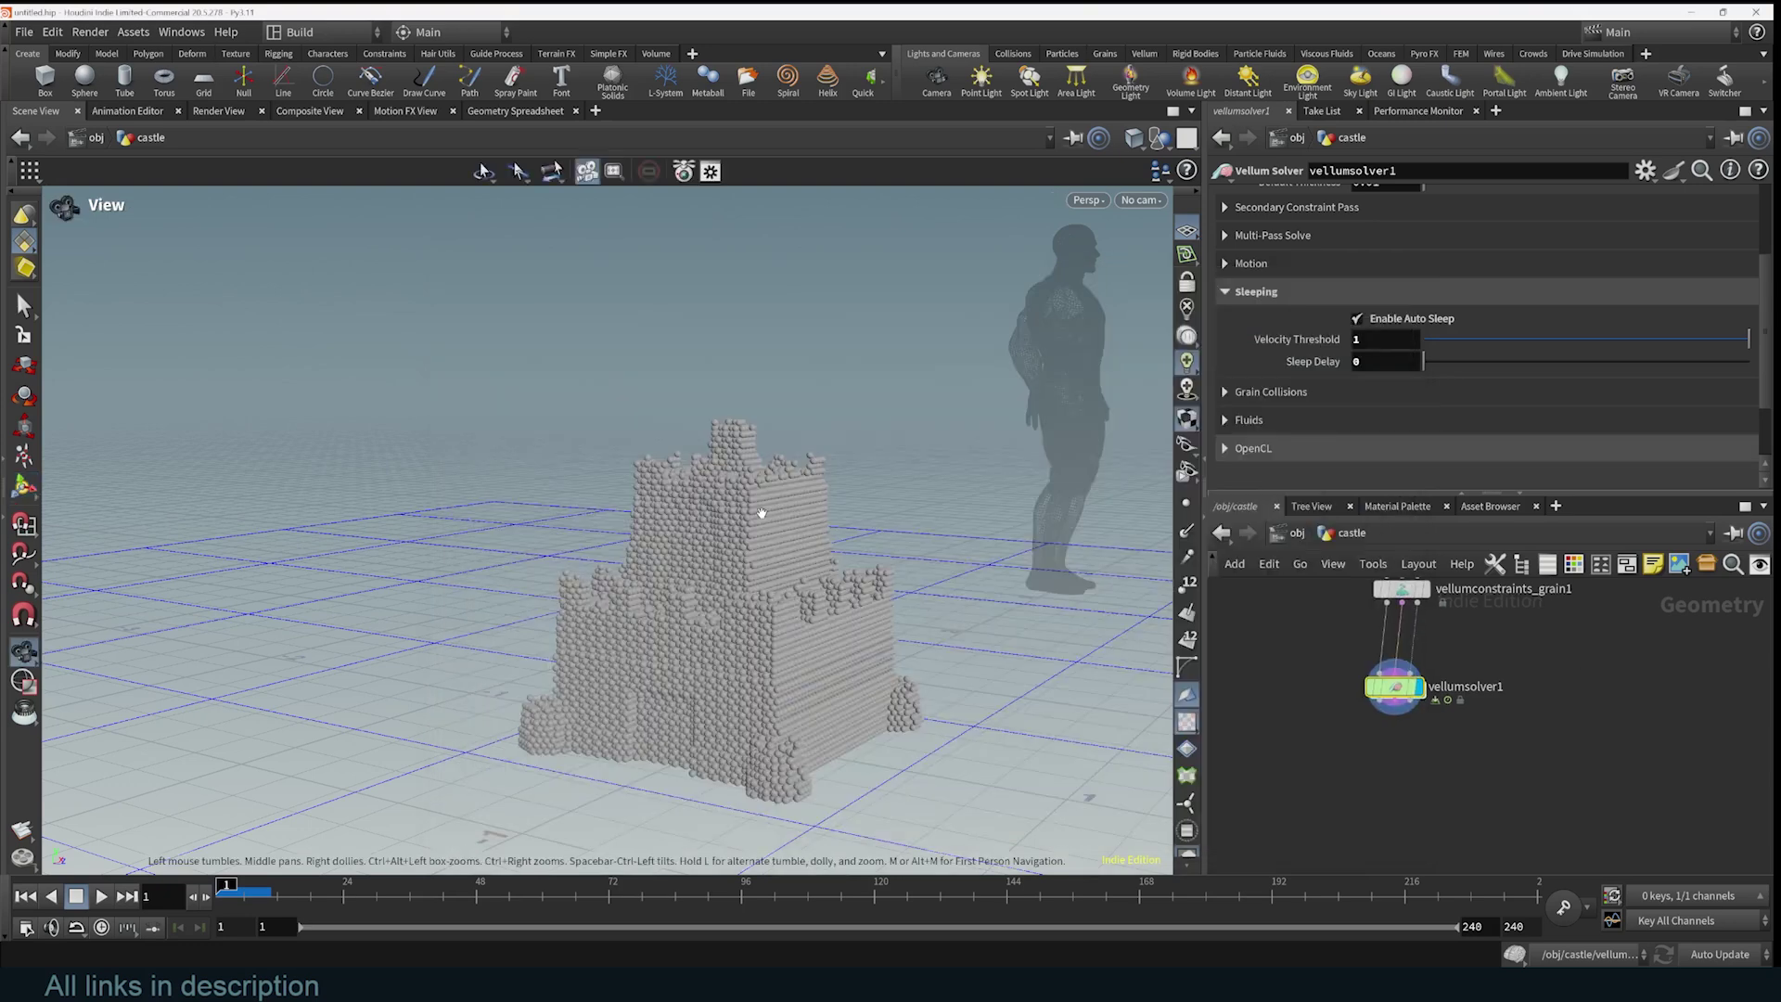
pyautogui.press('Tab')
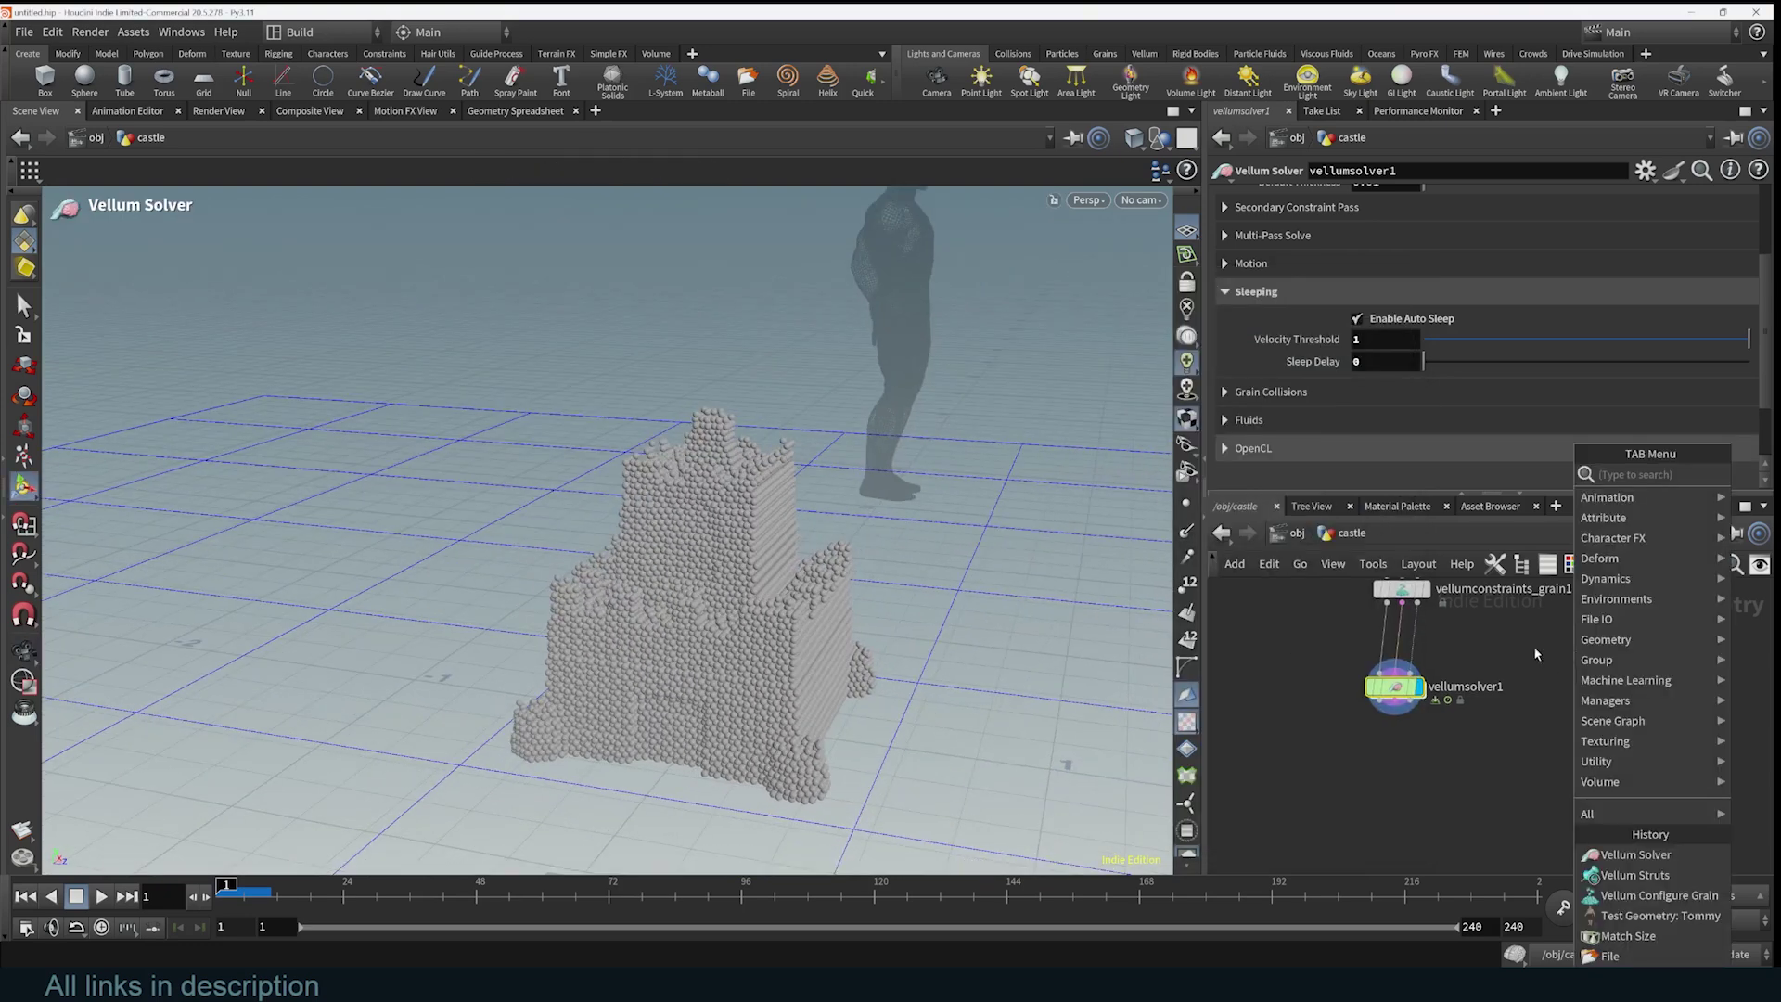
pyautogui.write('test')
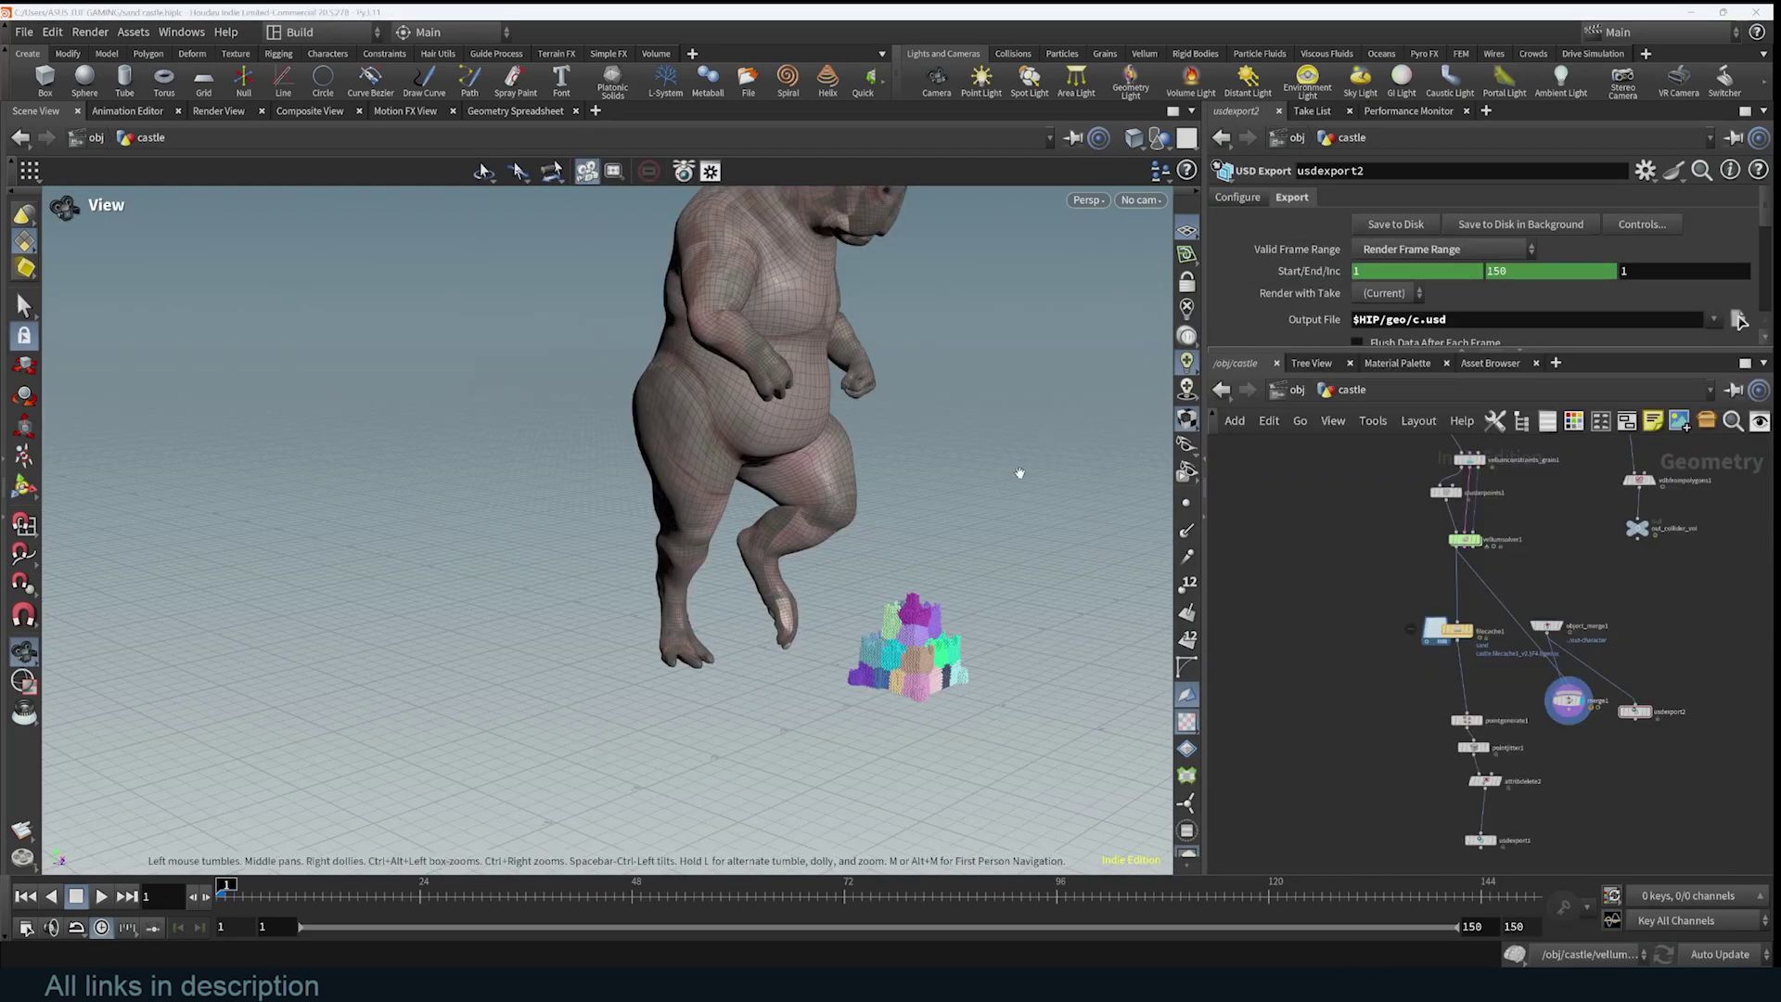
# - Examine the completed sand castle scene with the character and its node network, including the simulation, cache and export branches
pyautogui.moveTo(1019, 472)
pyautogui.mouseDown()
pyautogui.moveTo(715, 409)
pyautogui.moveTo(795, 449)
pyautogui.moveTo(1000, 470)
pyautogui.mouseUp()
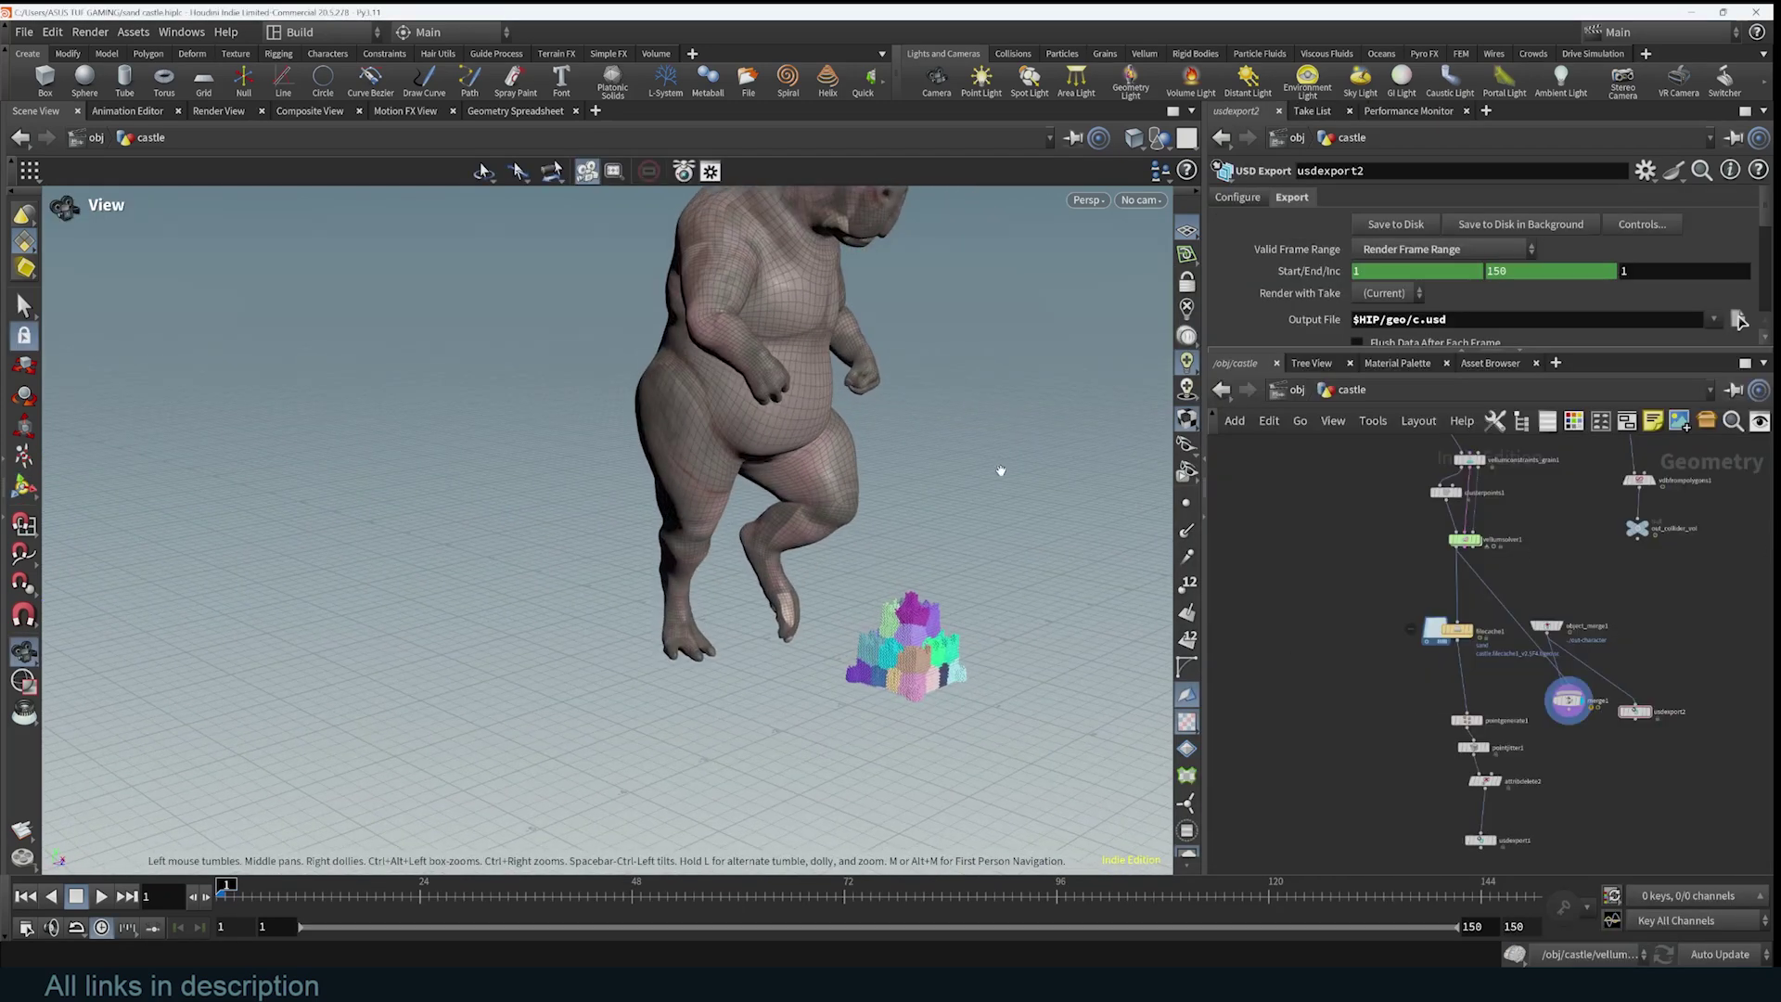
pyautogui.moveTo(826, 438); pyautogui.dragTo(860, 667)
pyautogui.moveTo(948, 643); pyautogui.dragTo(1131, 445, button='right')
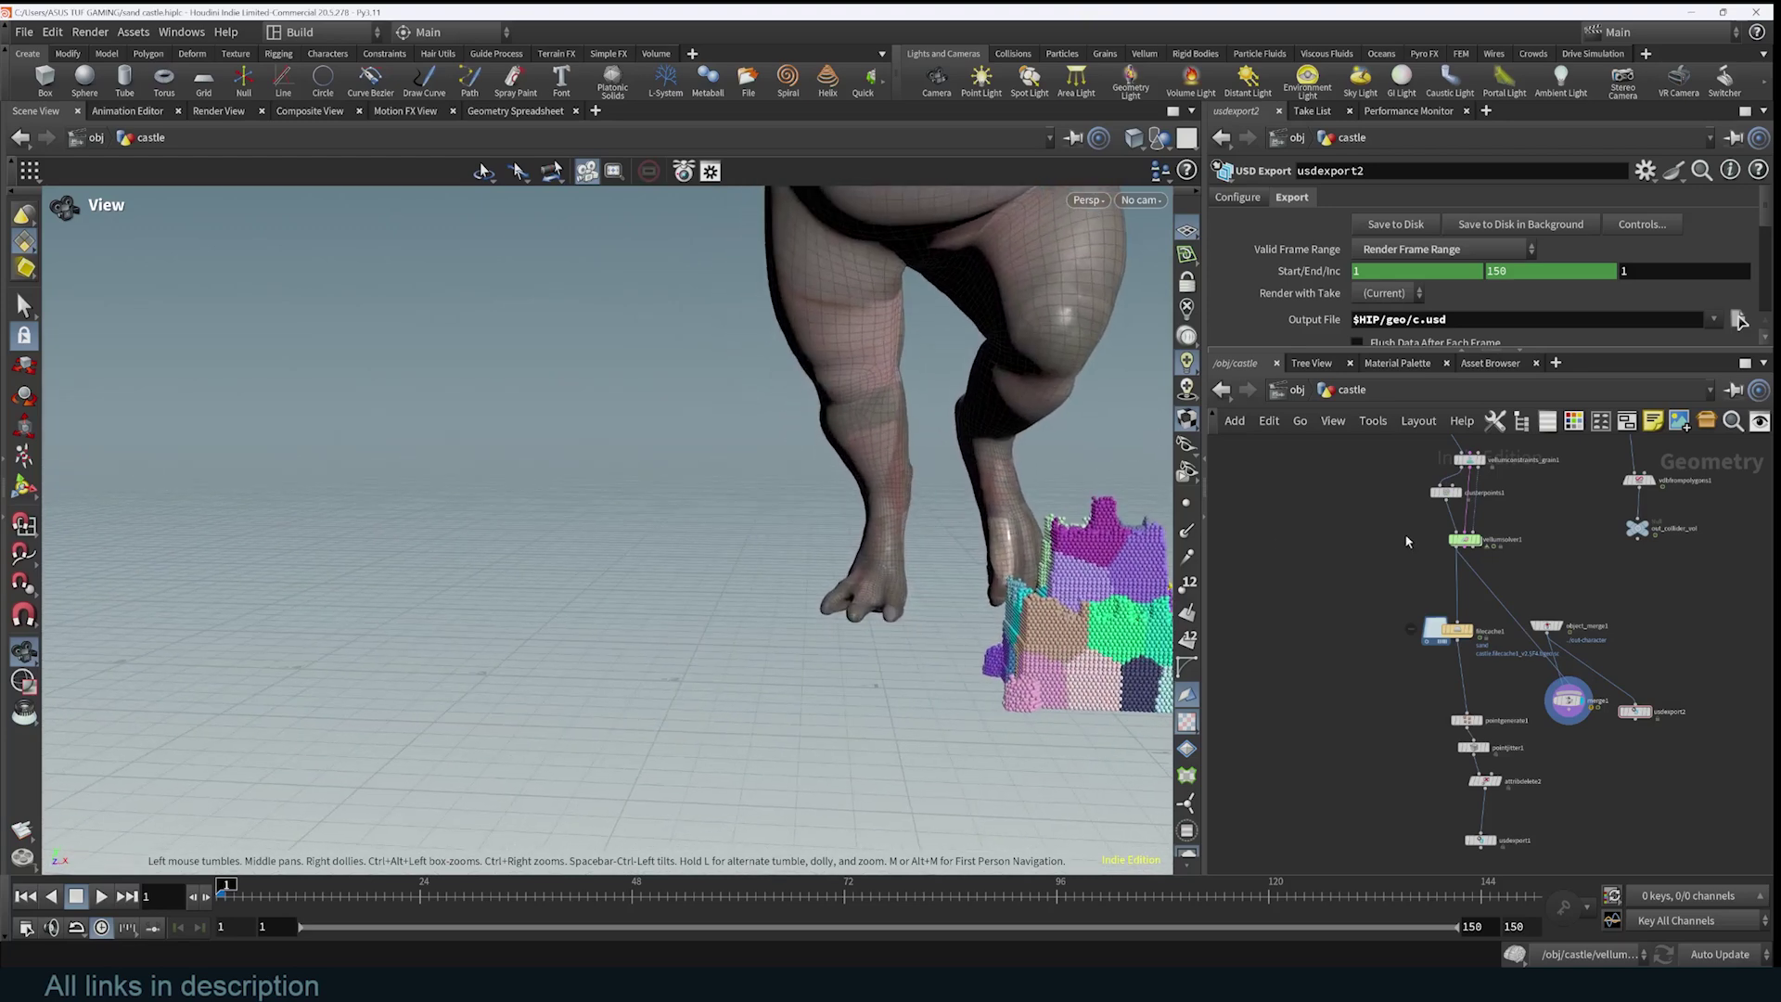
pyautogui.scroll(-3, 1406, 541)
pyautogui.moveTo(1407, 501); pyautogui.dragTo(1391, 627, button='middle')
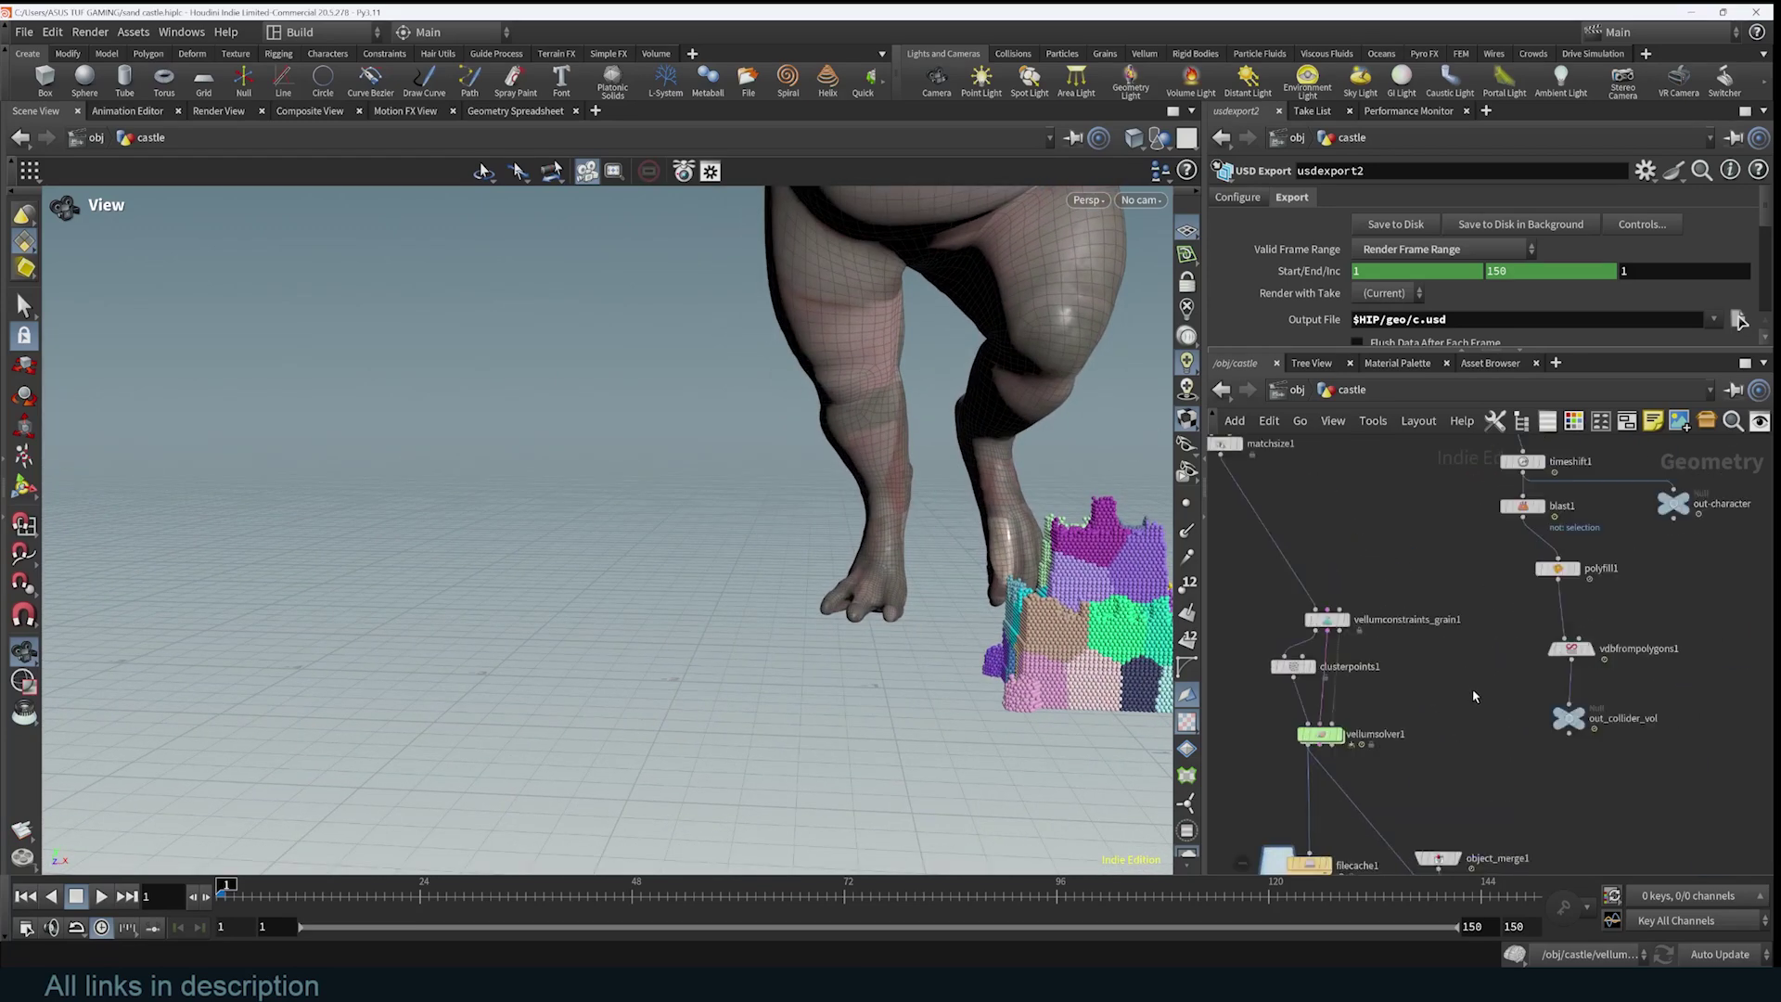
pyautogui.scroll(-3, 1470, 685)
pyautogui.moveTo(1246, 459); pyautogui.dragTo(1403, 725)
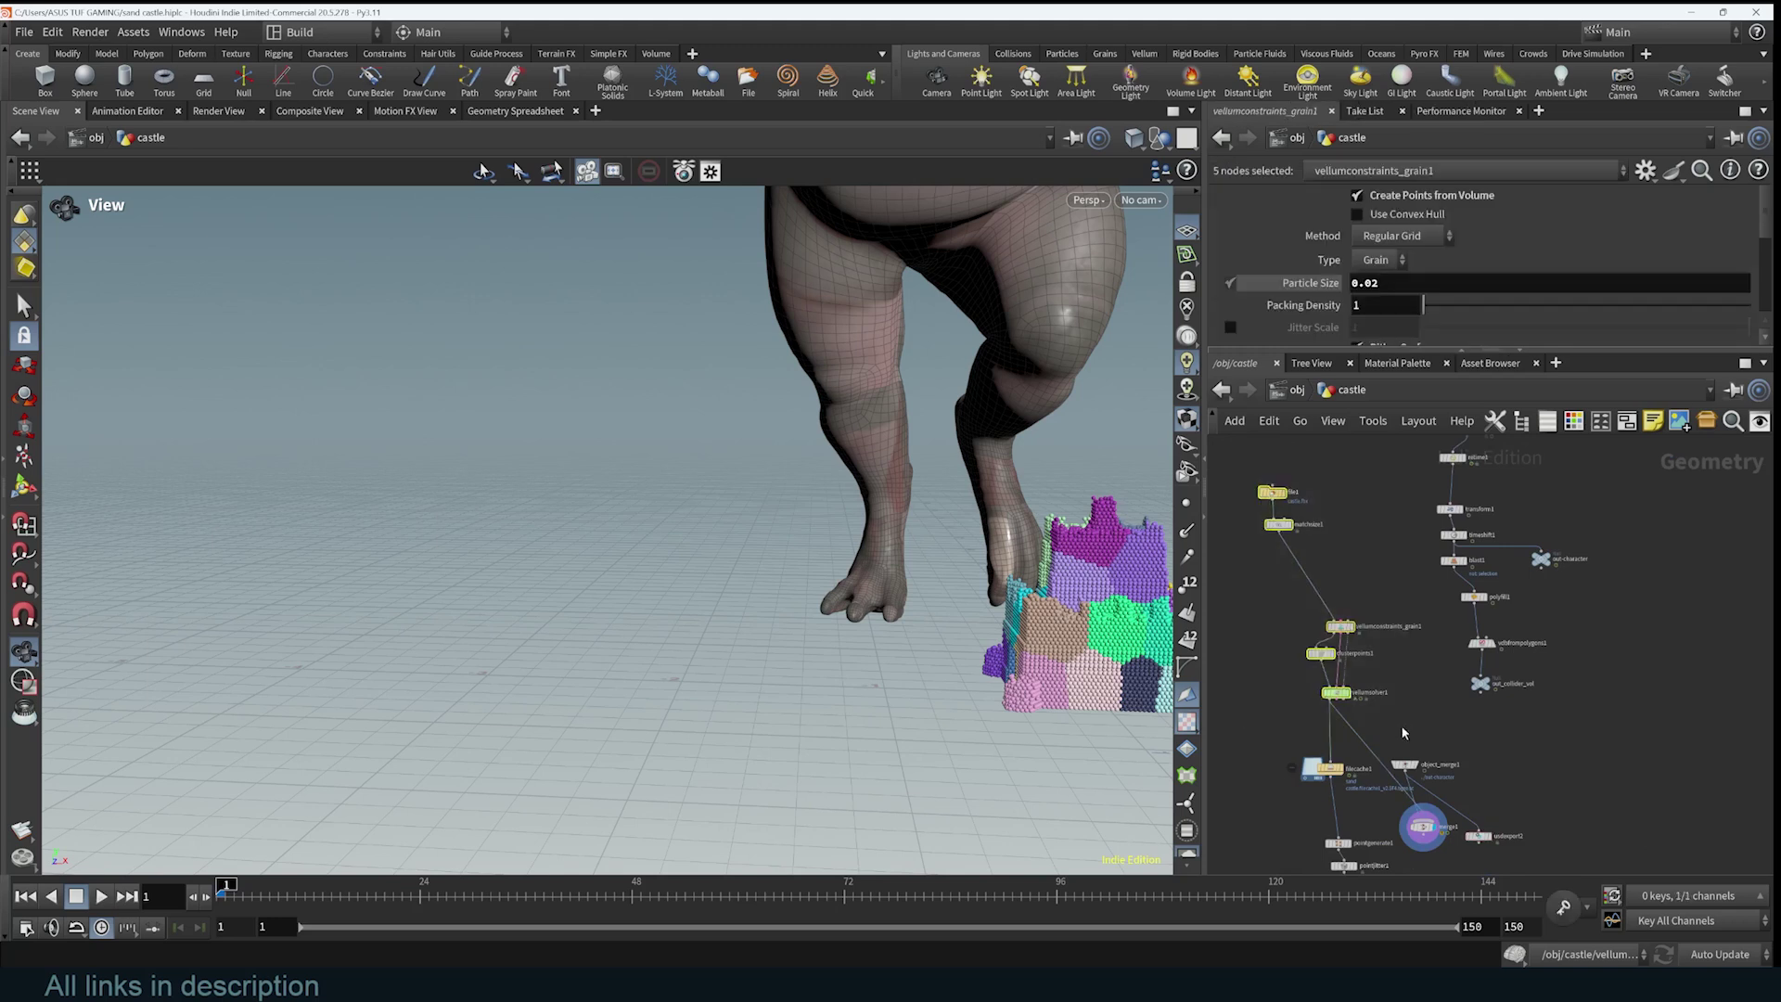
pyautogui.moveTo(1401, 725); pyautogui.dragTo(1430, 589, button='middle')
pyautogui.moveTo(1285, 592); pyautogui.dragTo(1601, 858)
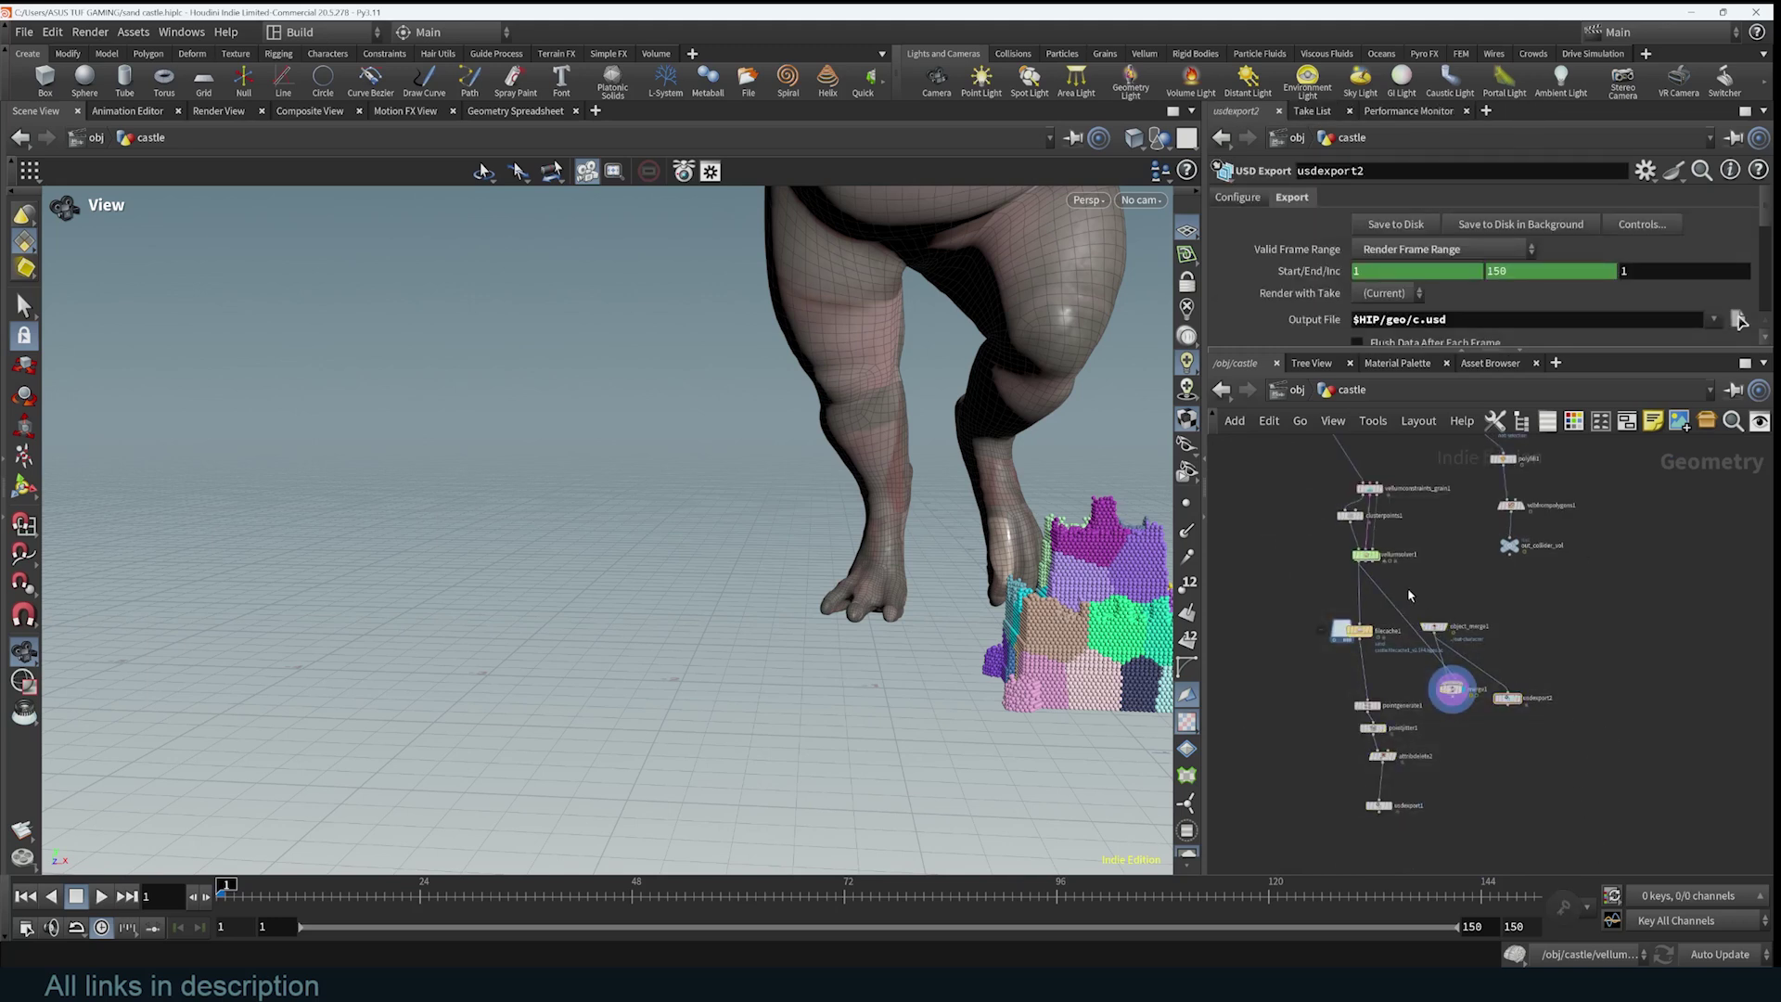
pyautogui.moveTo(1402, 833); pyautogui.dragTo(1403, 831)
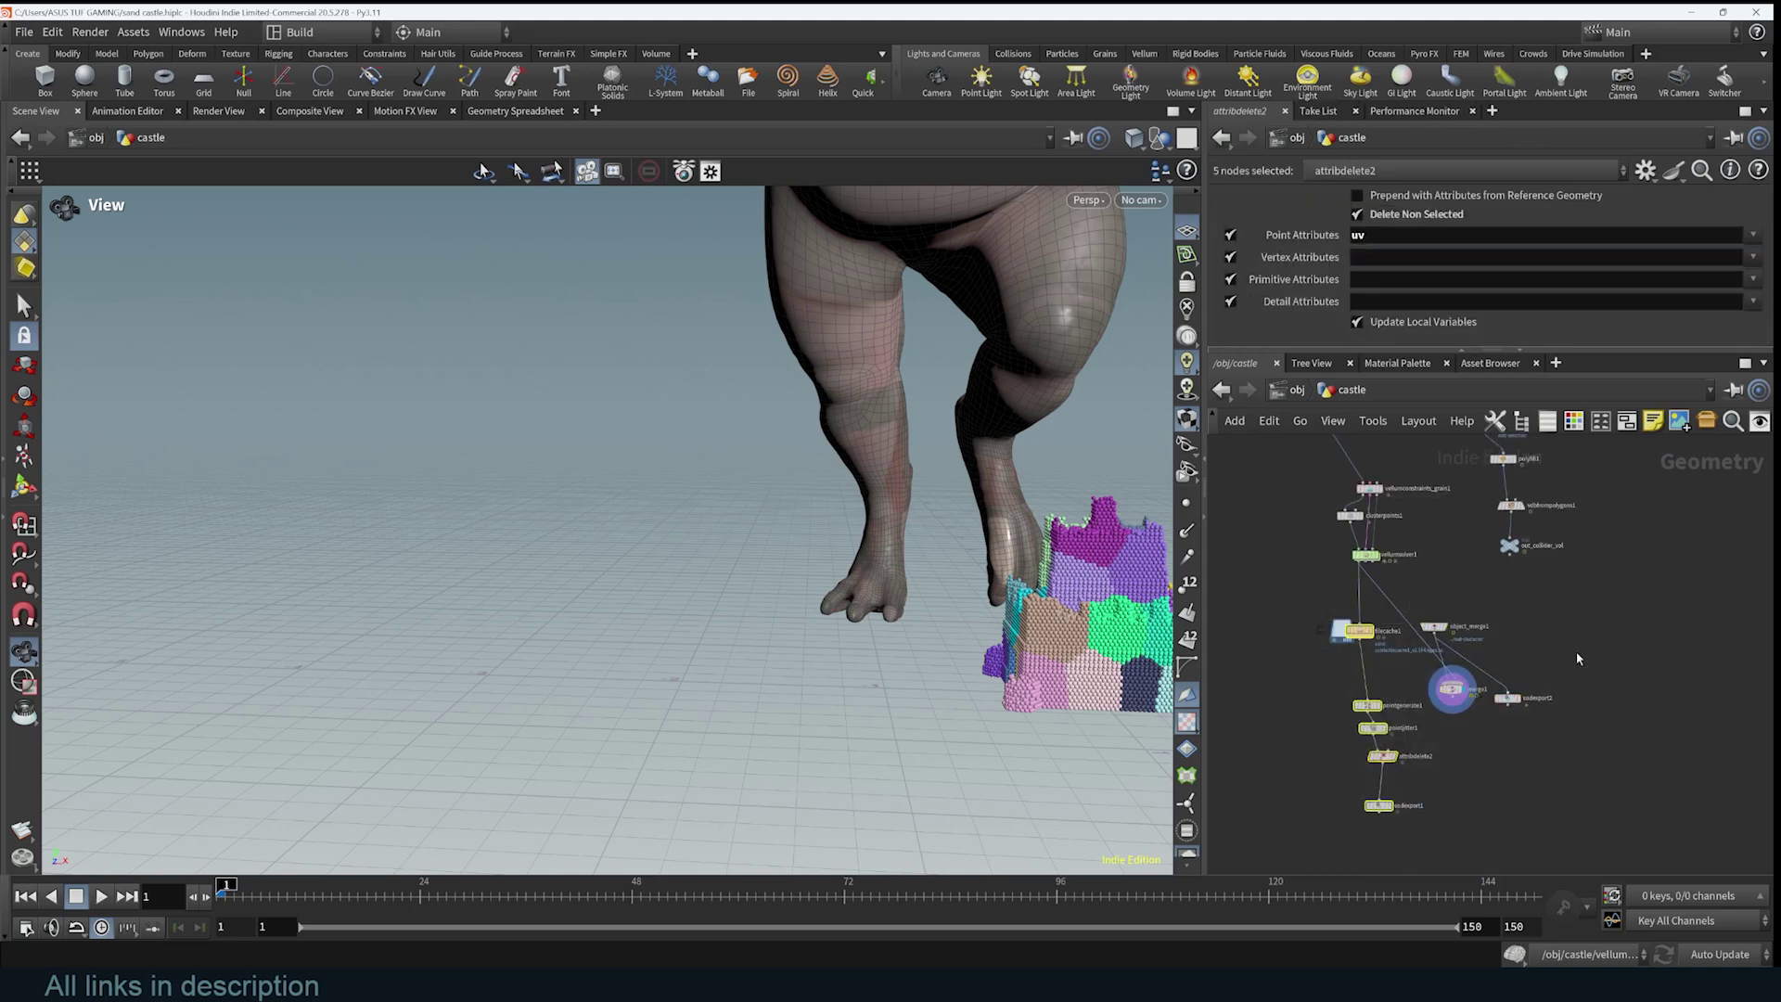
pyautogui.scroll(2, 1586, 709)
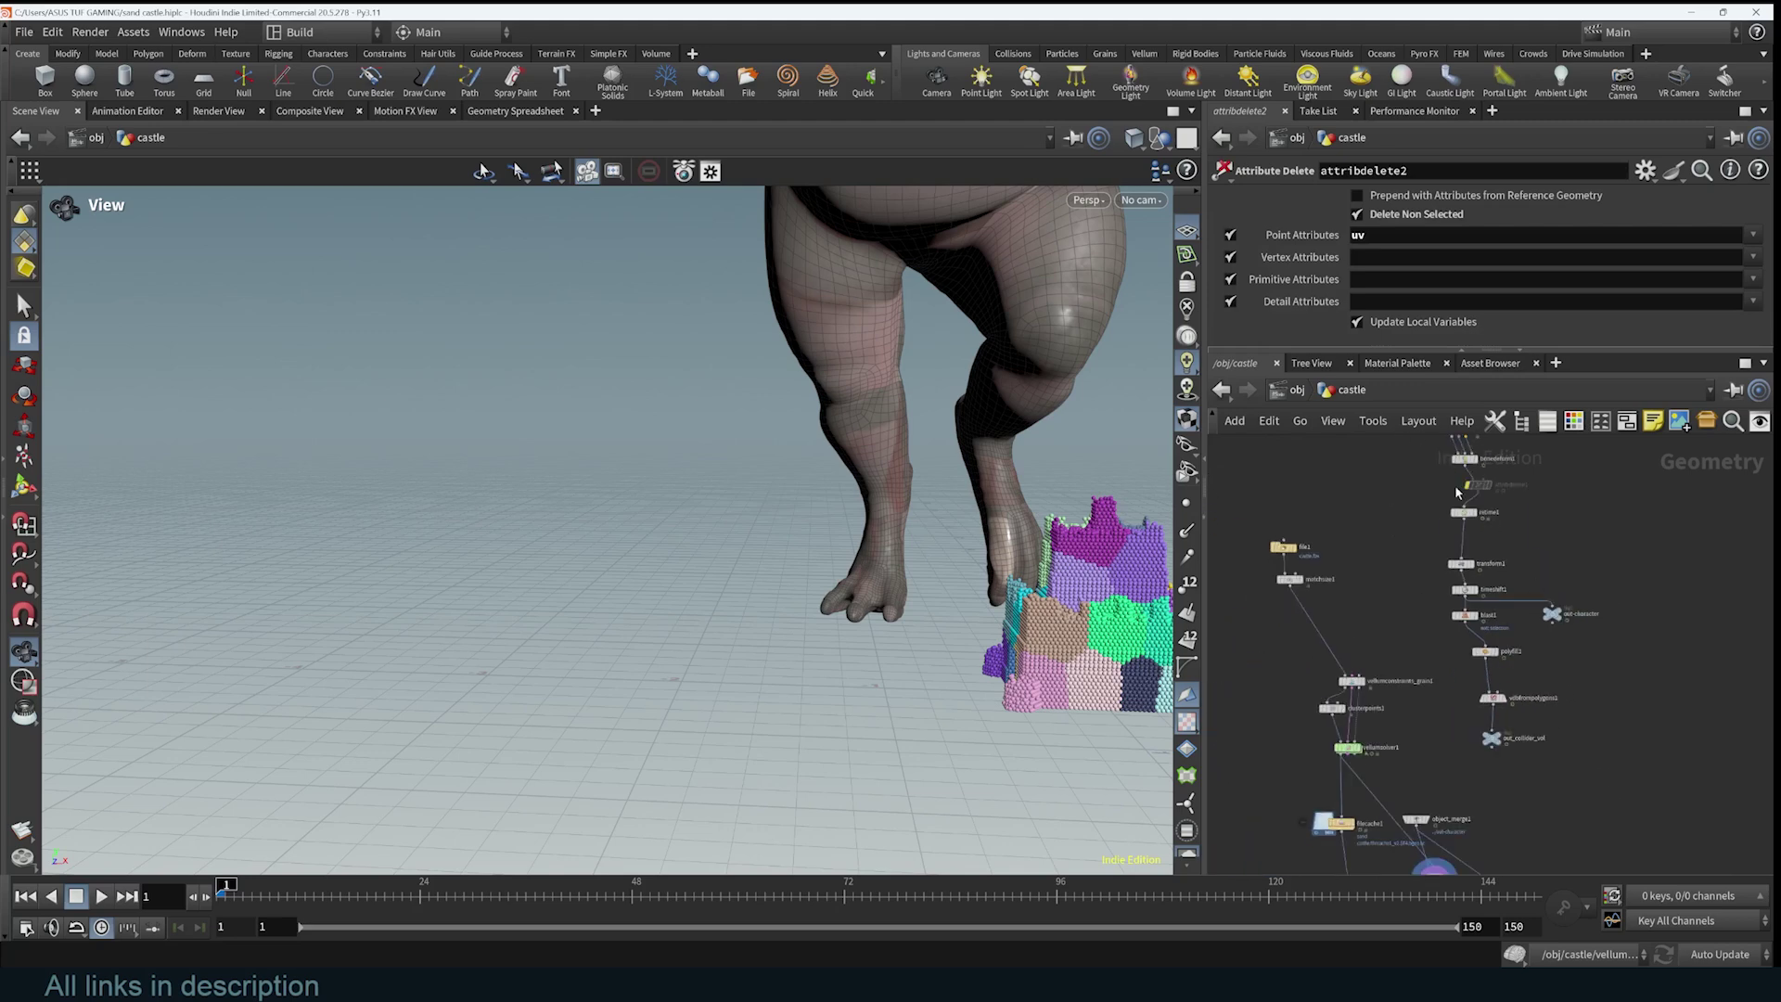
# - Display the castle.fbx file node and set the viewport shading to Smooth Shaded
pyautogui.click(1449, 501)
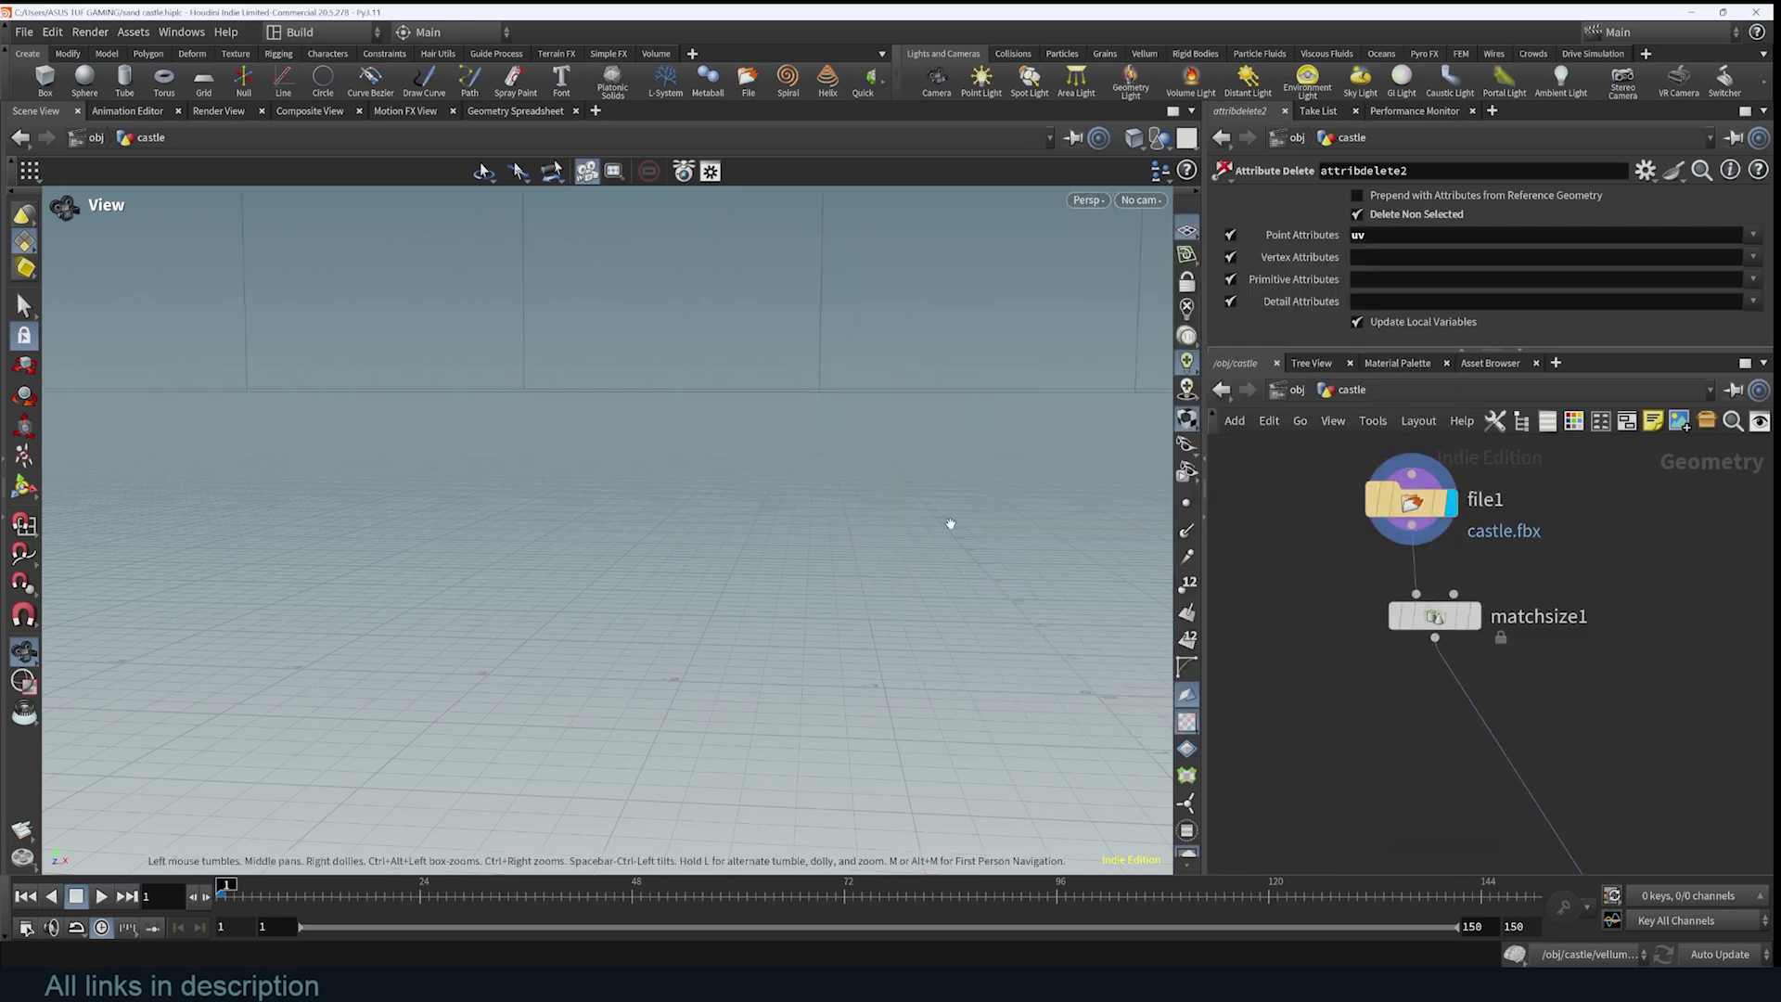
pyautogui.moveTo(954, 449); pyautogui.dragTo(706, 505, button='right')
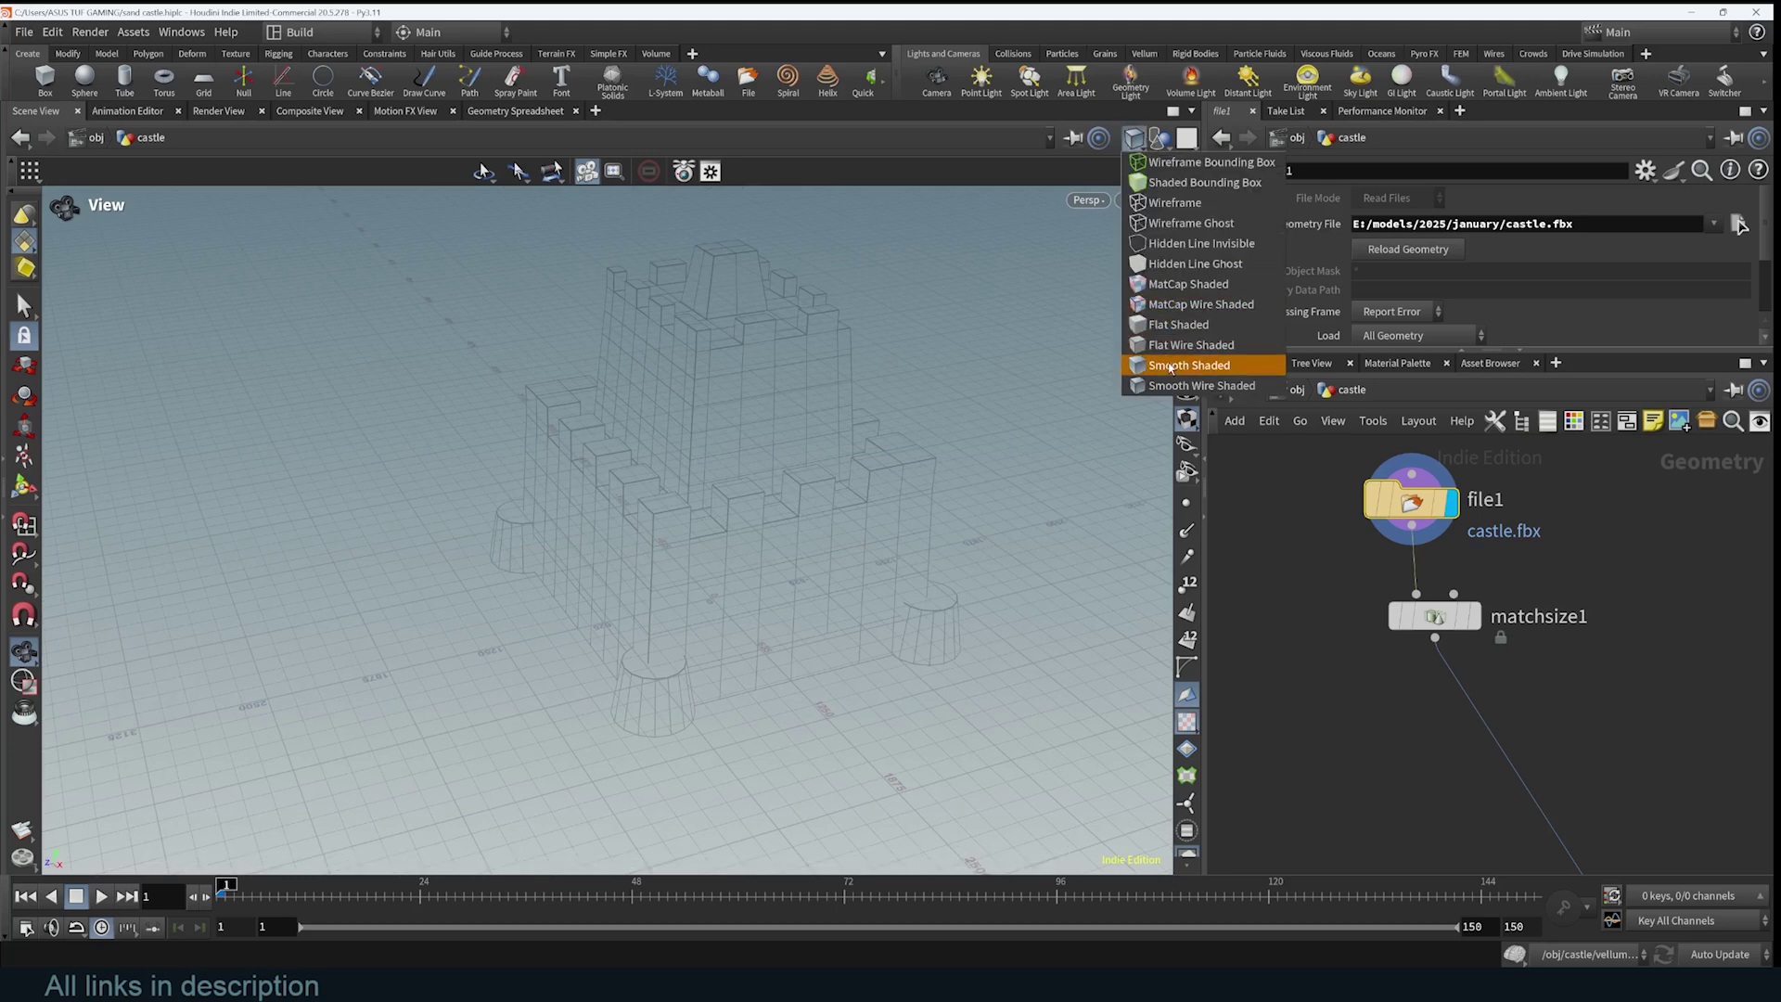
pyautogui.click(1171, 367)
pyautogui.moveTo(913, 477); pyautogui.dragTo(764, 511)
# - Display the matchsize1 node and add a Vellum Configure Grain node wired to its output, placed beneath it
pyautogui.click(1476, 617)
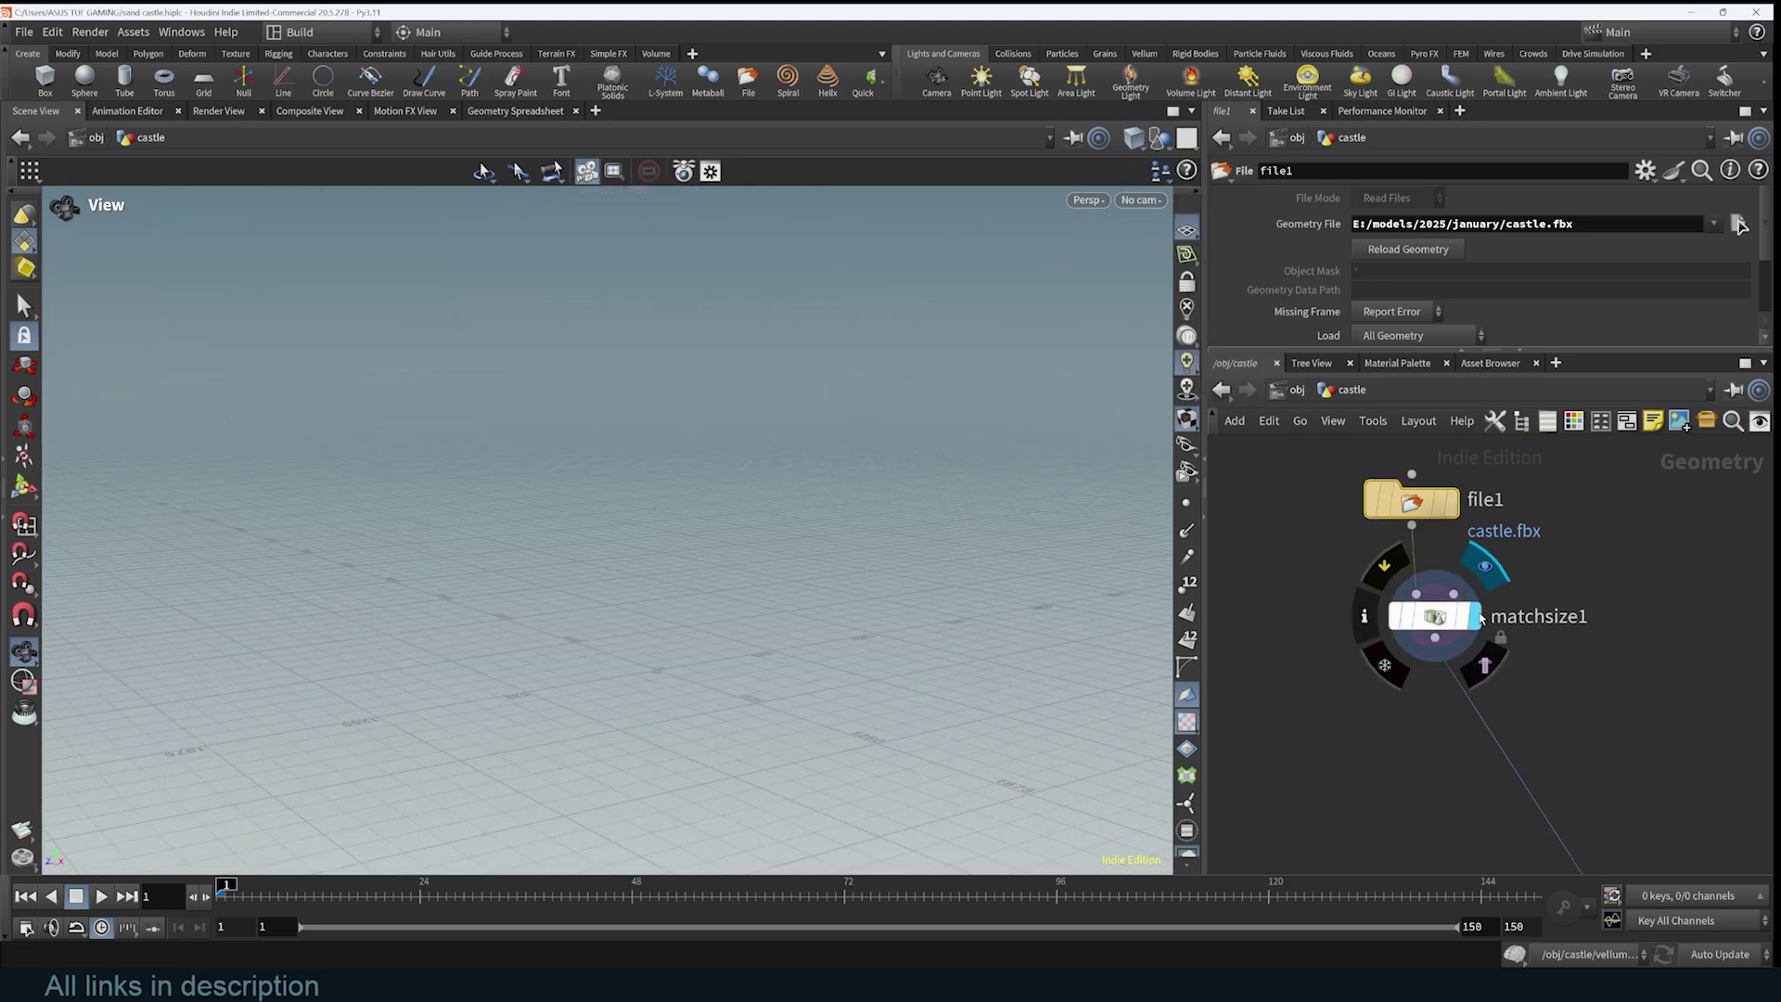
pyautogui.click(1440, 616)
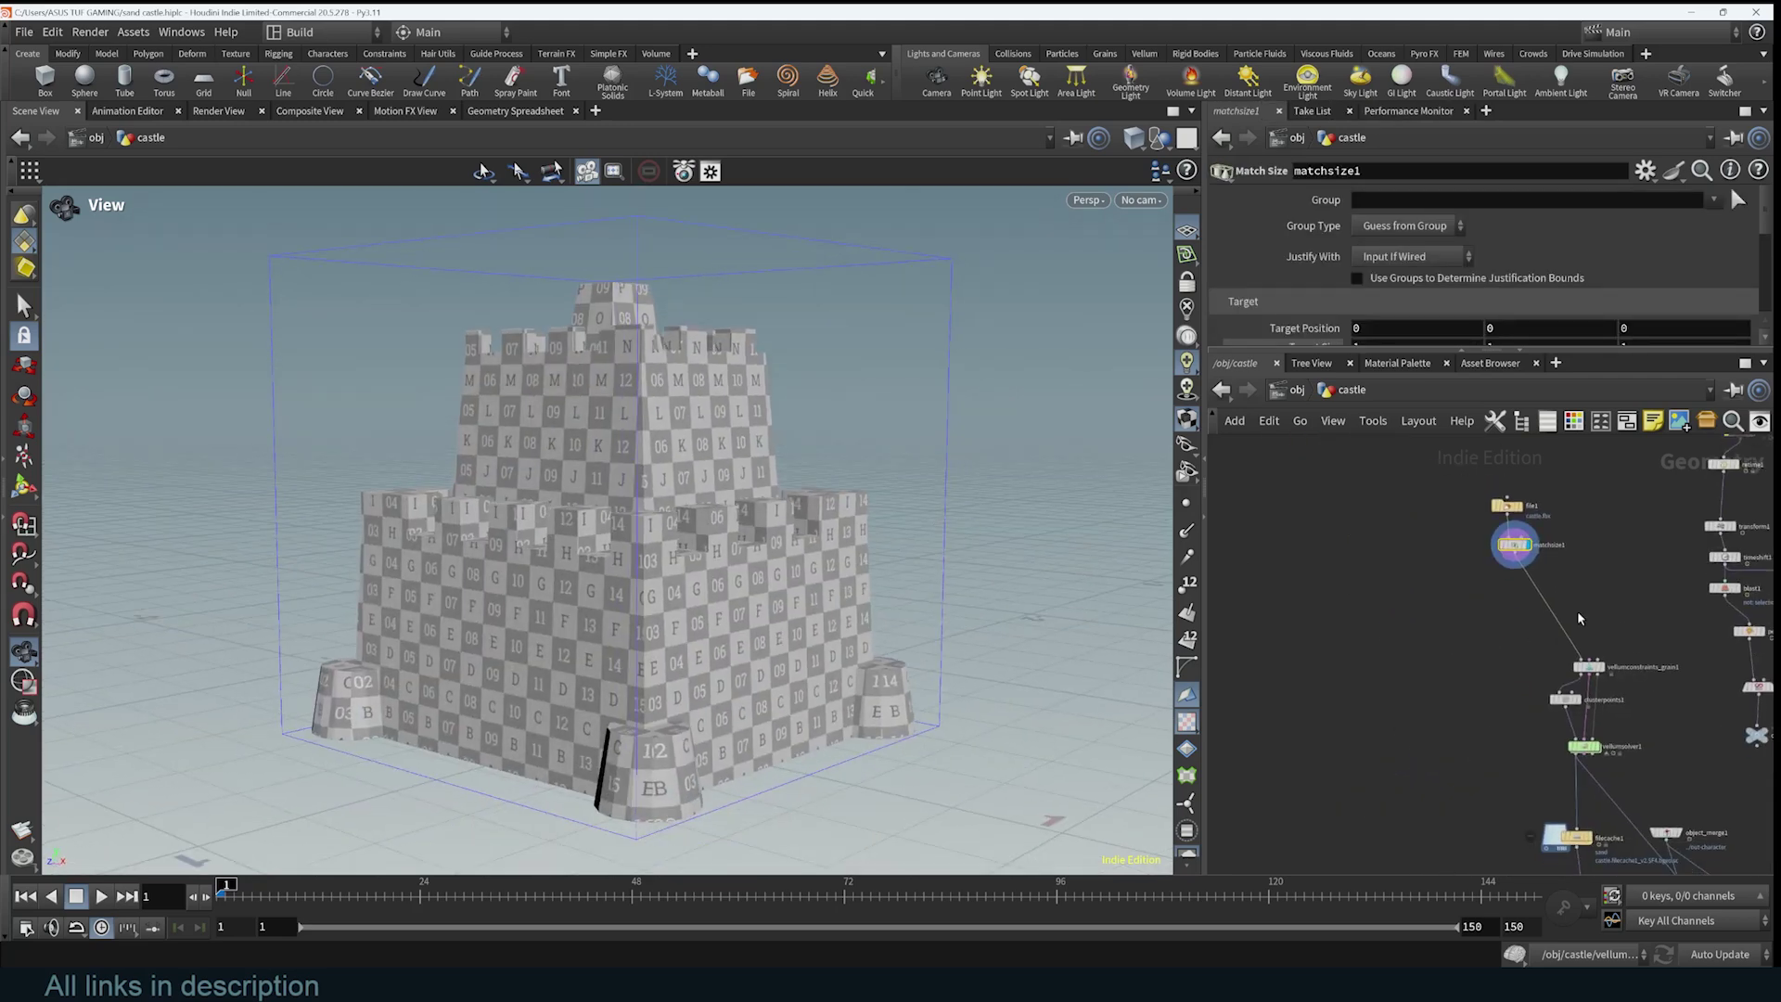
pyautogui.scroll(3, 1500, 562)
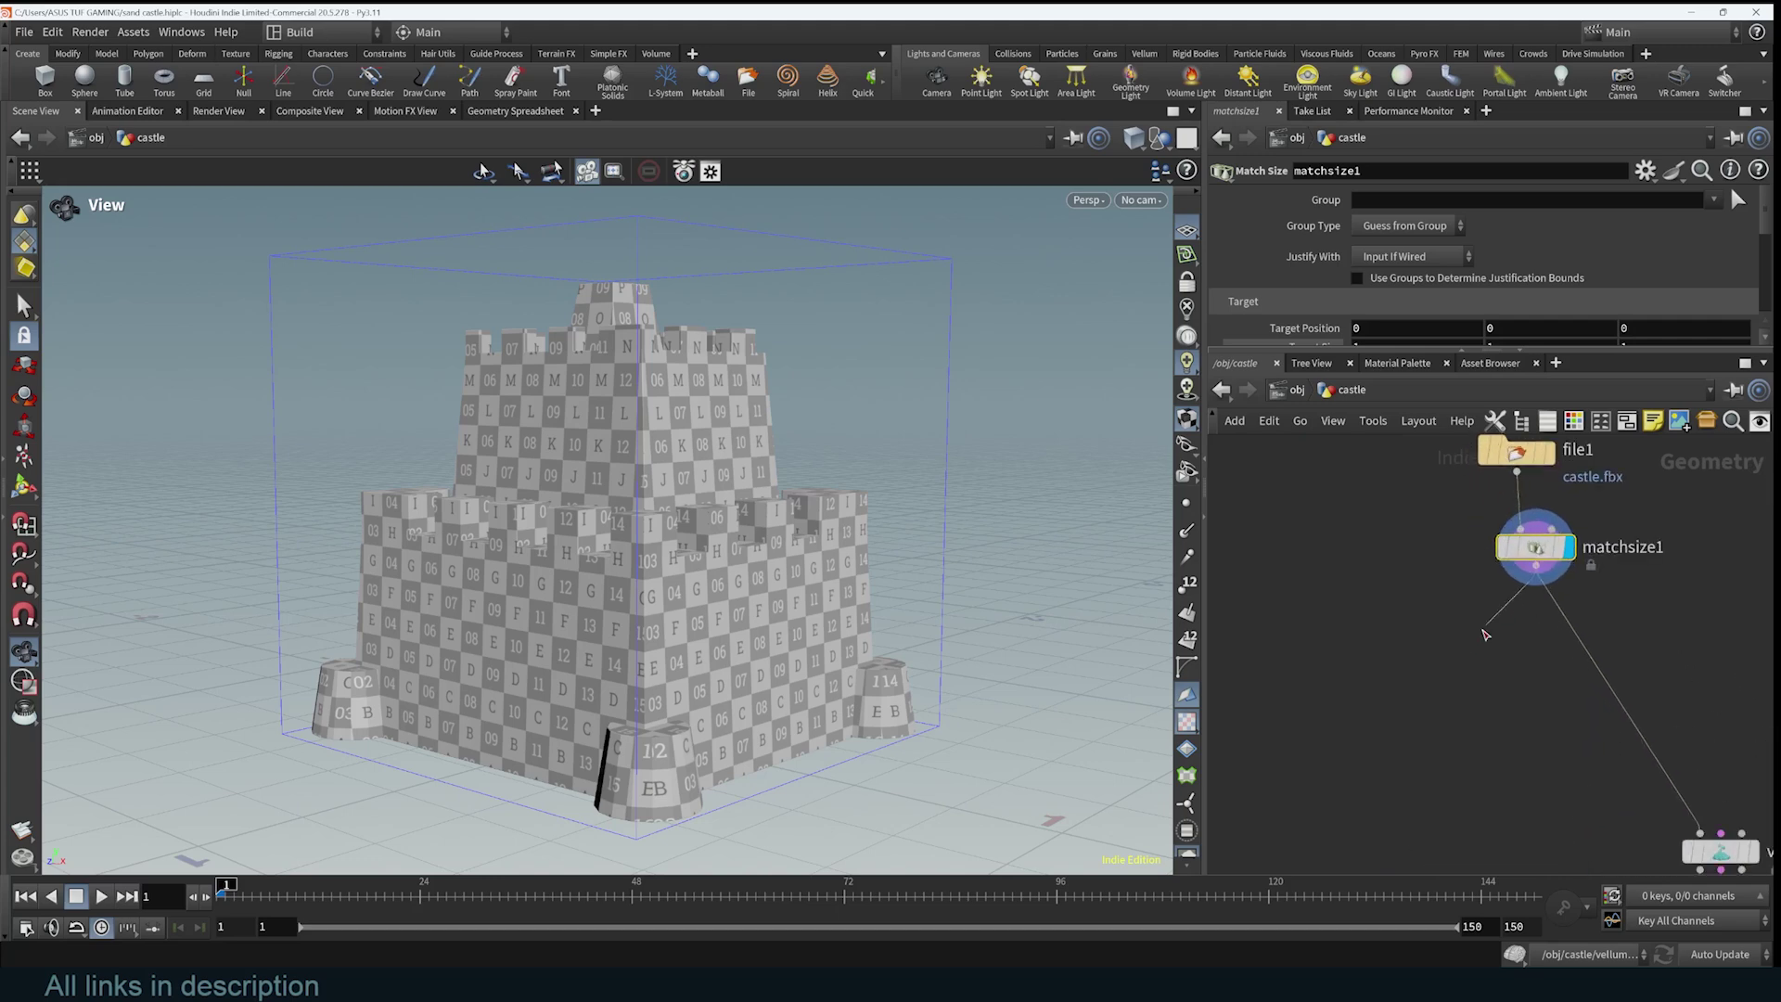
pyautogui.press('Tab')
pyautogui.write('vell g')
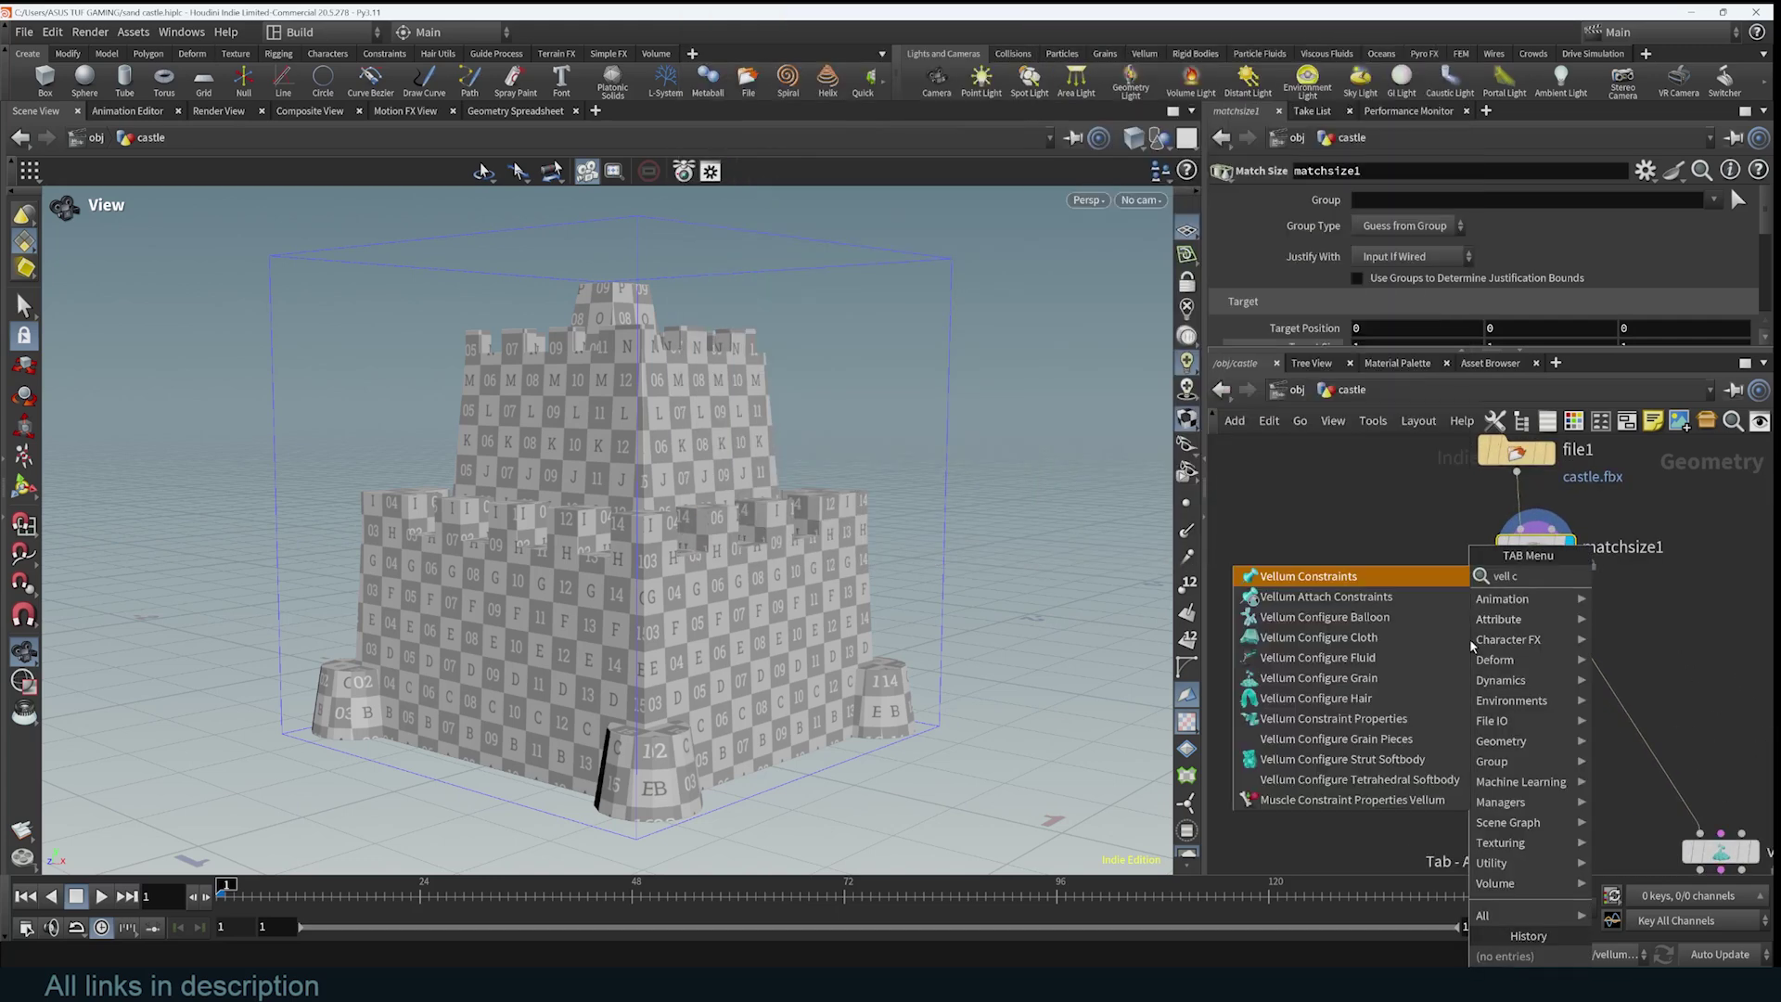
pyautogui.click(1364, 596)
pyautogui.click(1475, 637)
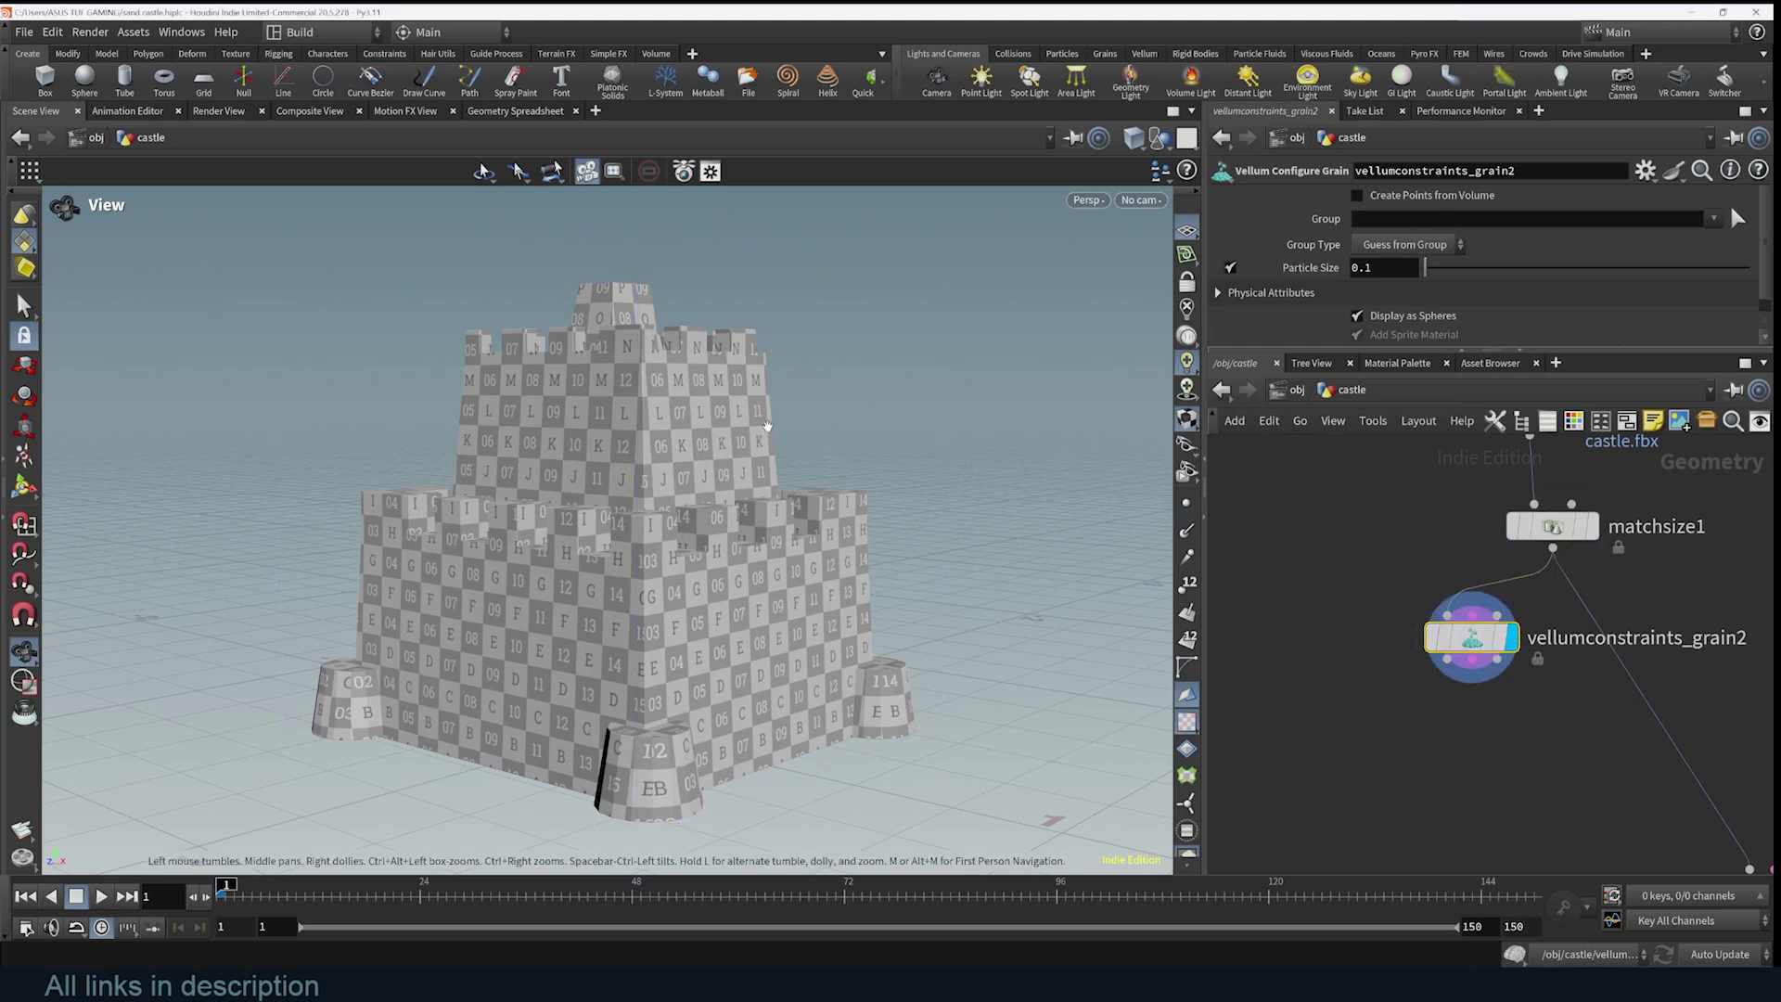
# - Enable Create Points from Volume on the new grain node and set its particle size to 0.02
pyautogui.click(1358, 196)
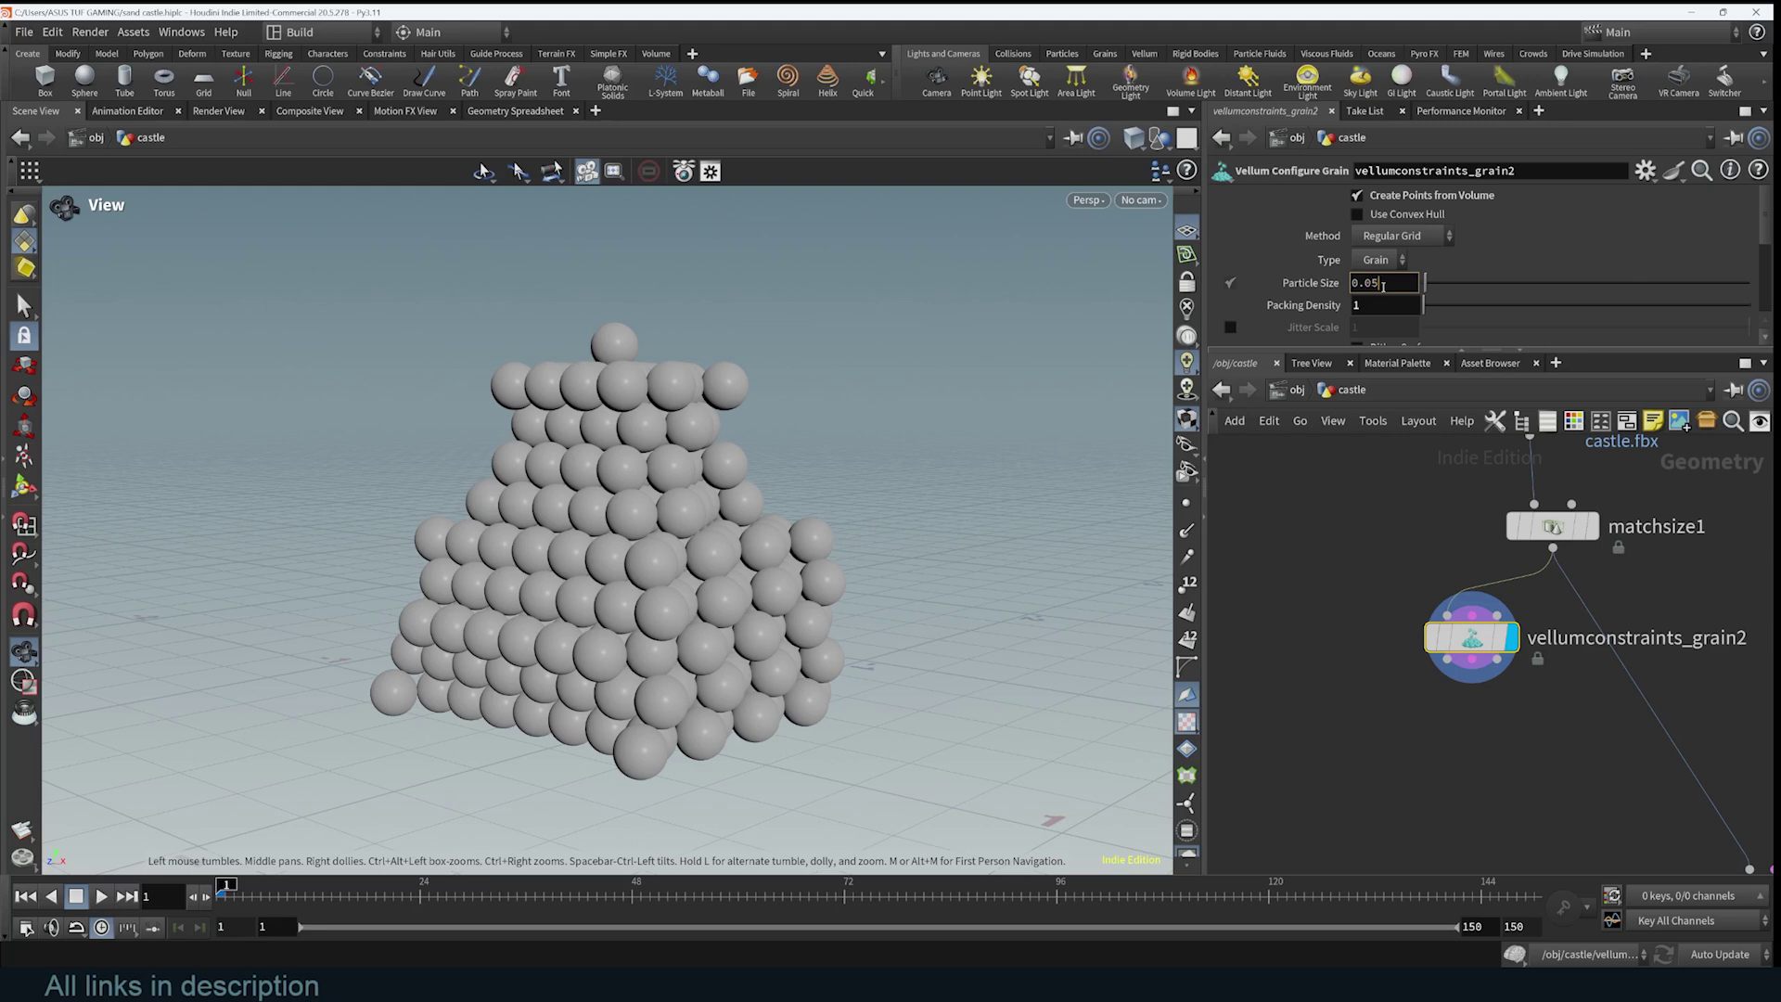
pyautogui.press('Return')
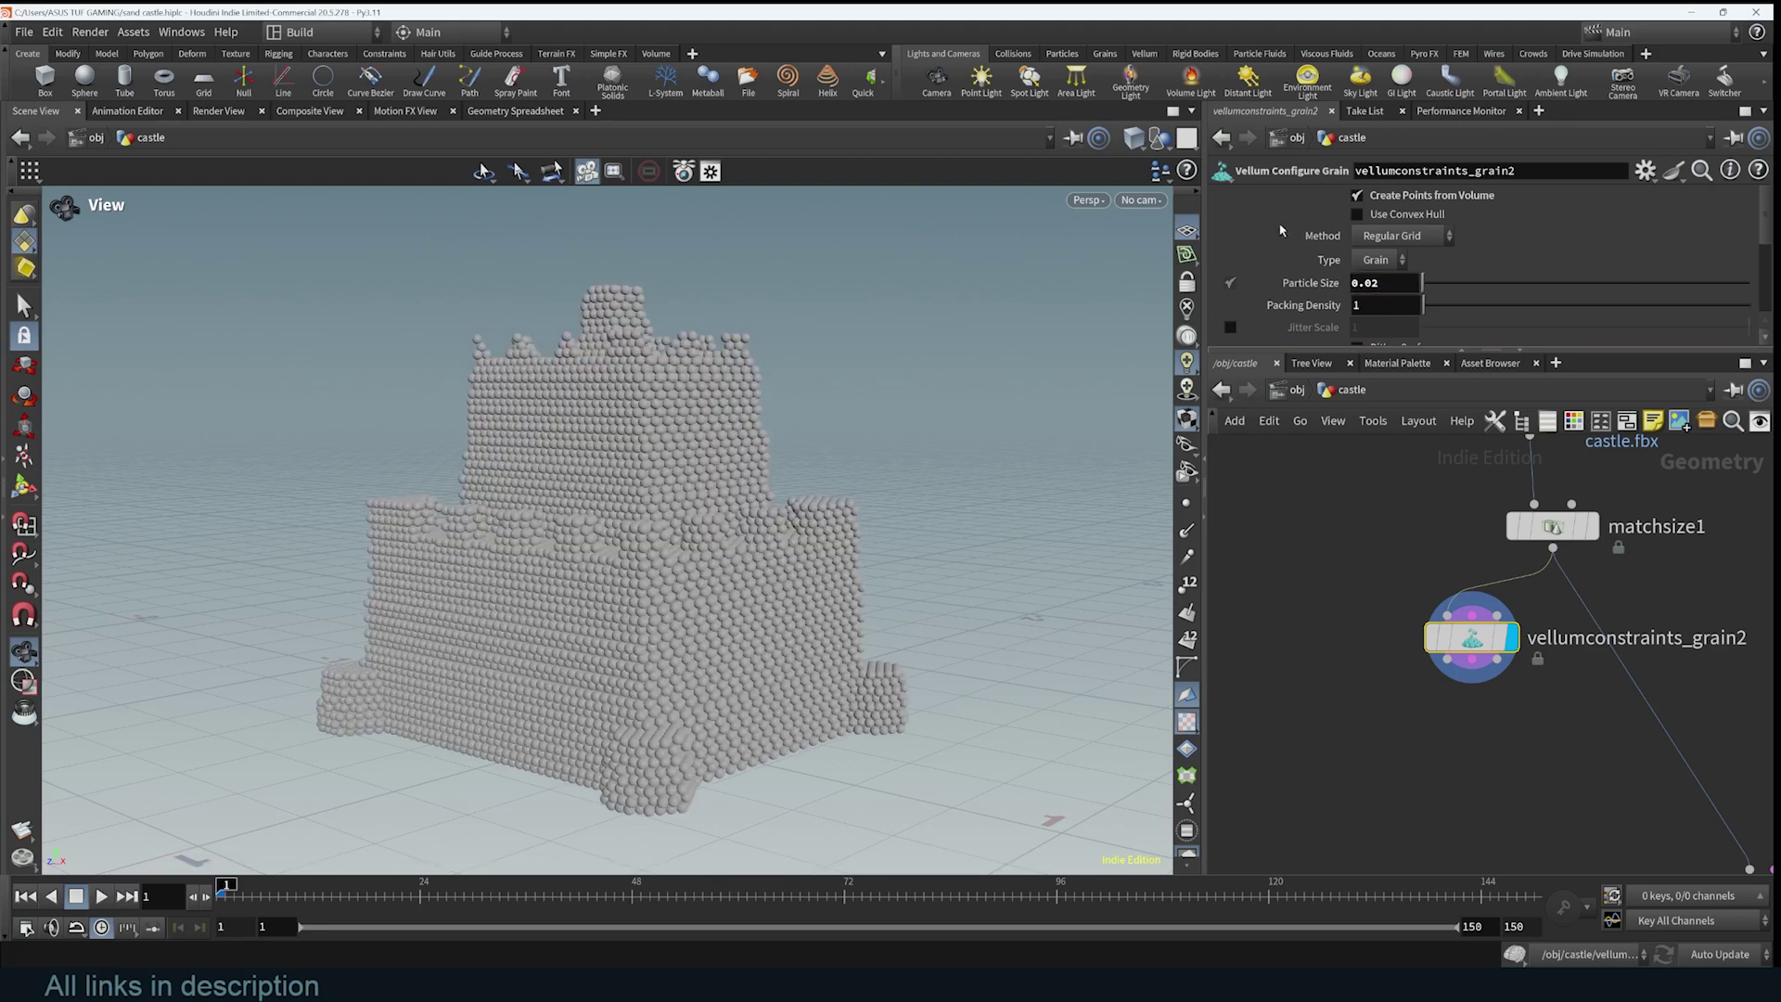
pyautogui.moveTo(707, 556); pyautogui.dragTo(1277, 388)
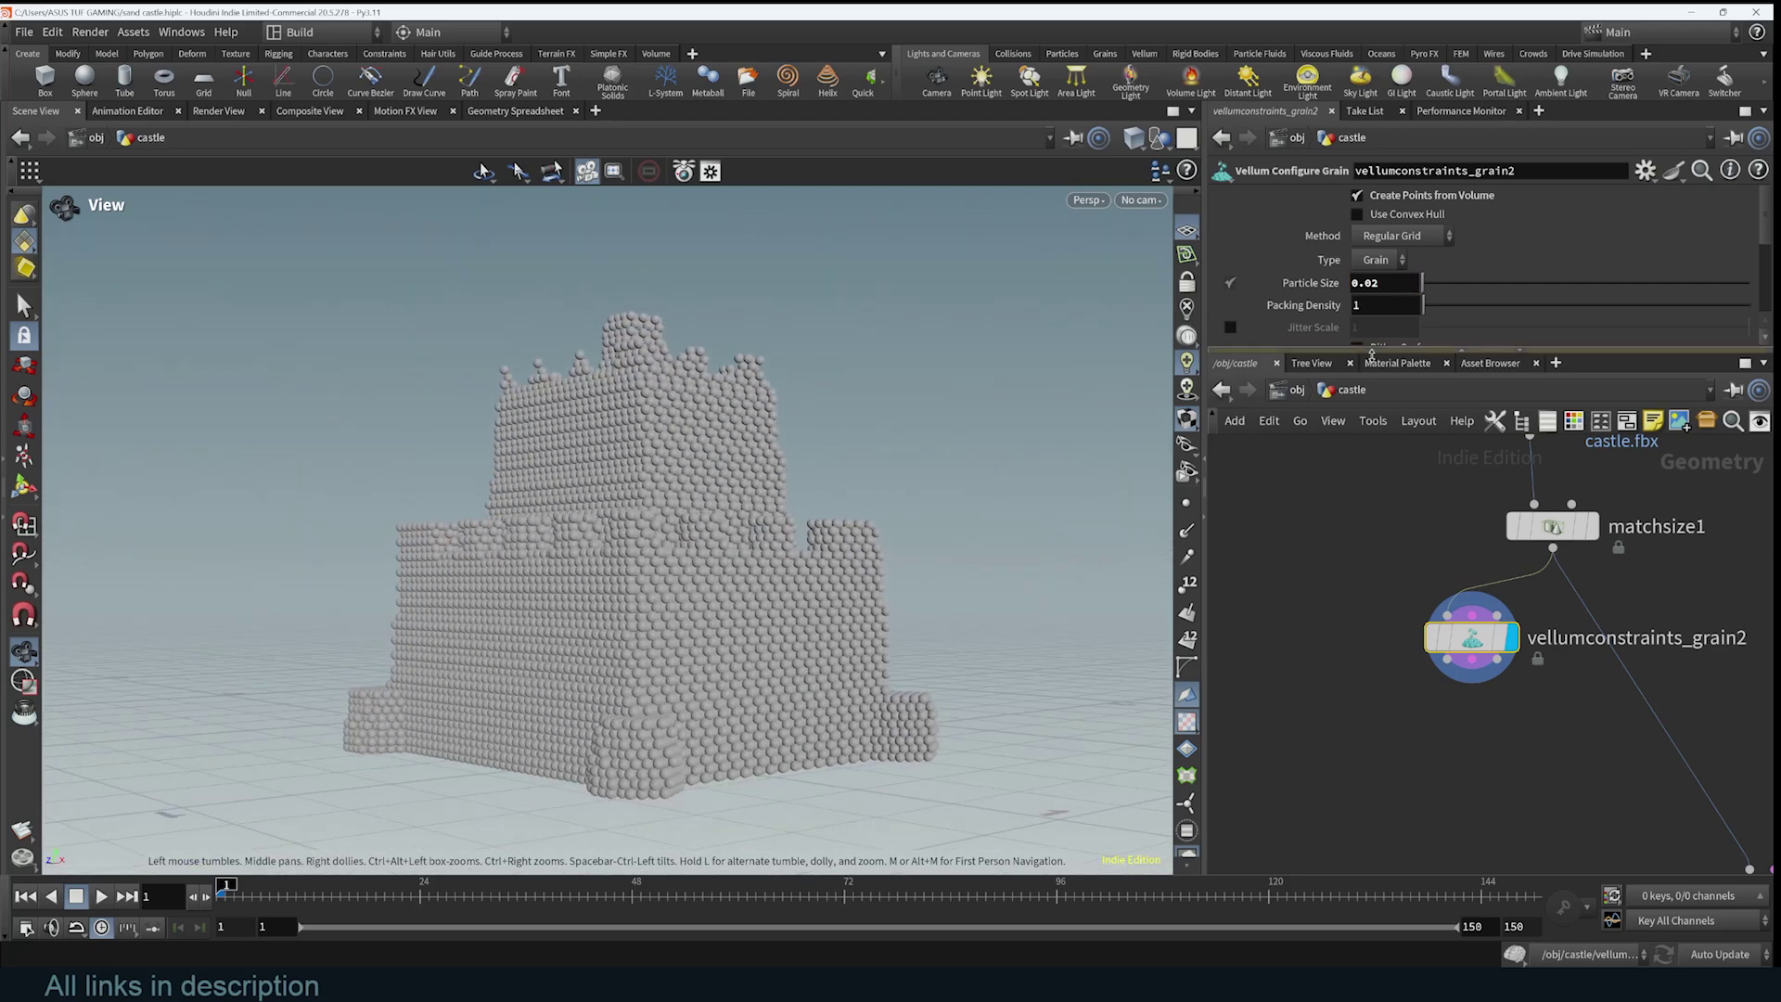
pyautogui.moveTo(599, 560); pyautogui.dragTo(763, 610)
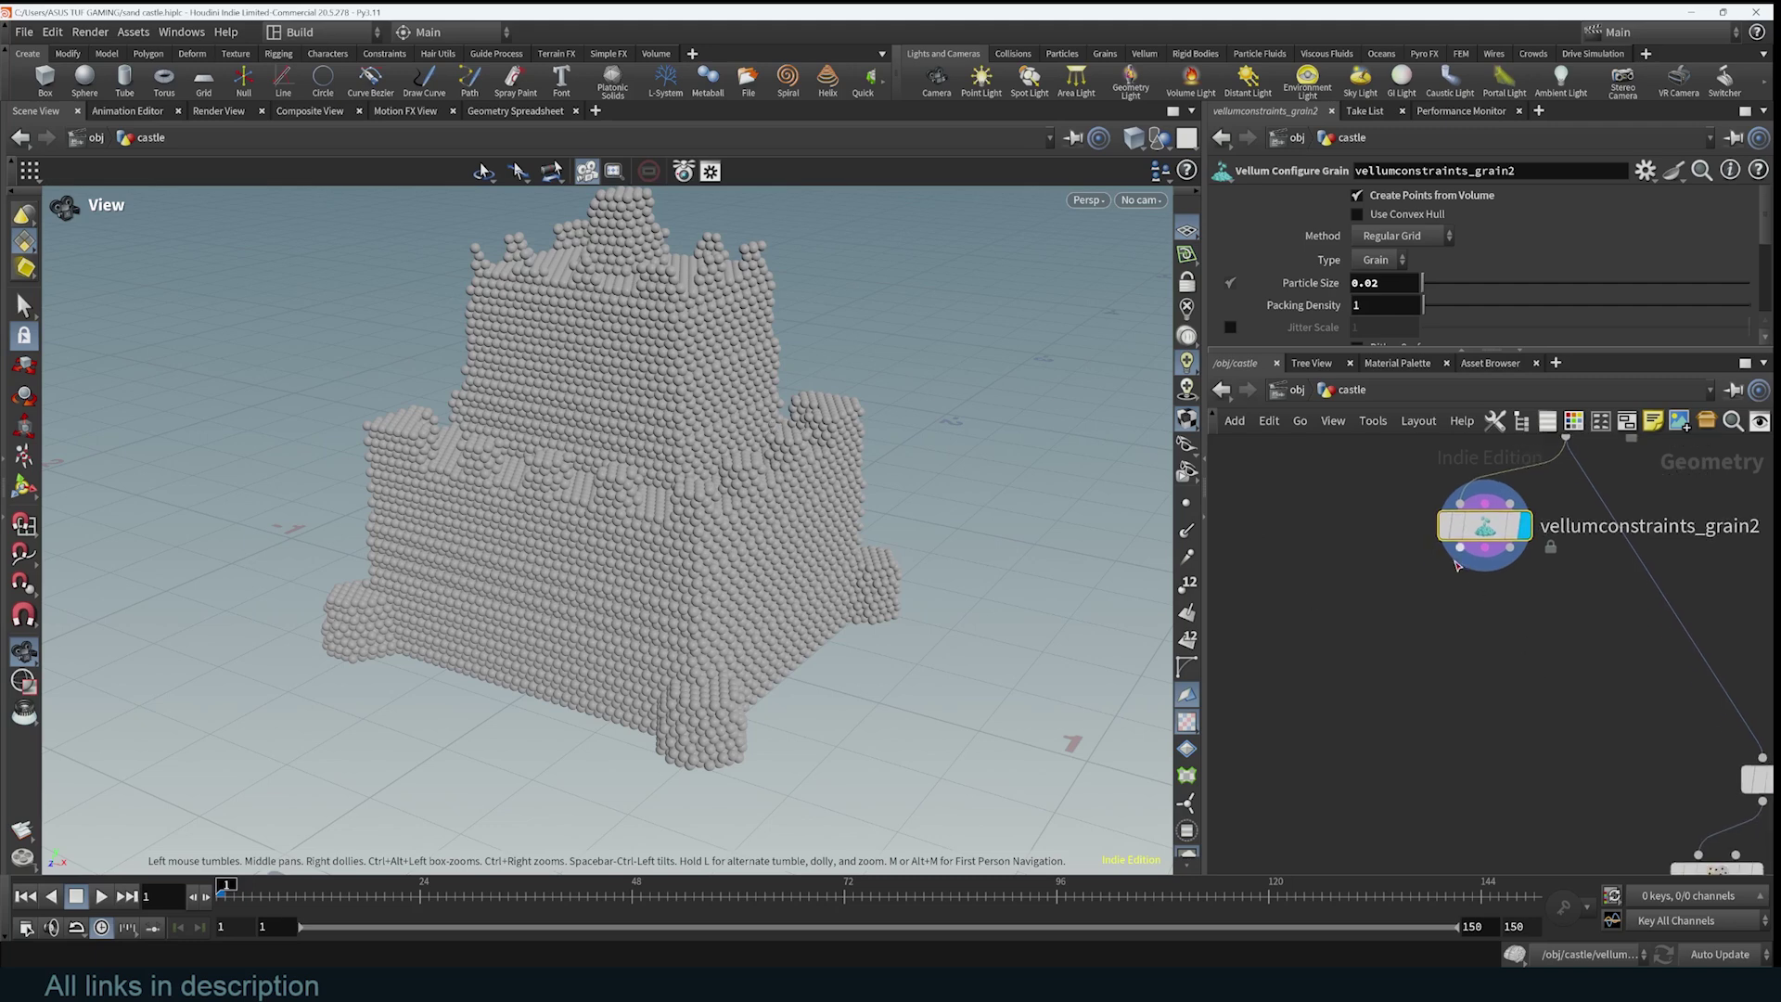
# - Add a Vellum Solver wired below vellumconstraints_grain2, display it and play the simulation
pyautogui.press('Tab')
pyautogui.write('vell')
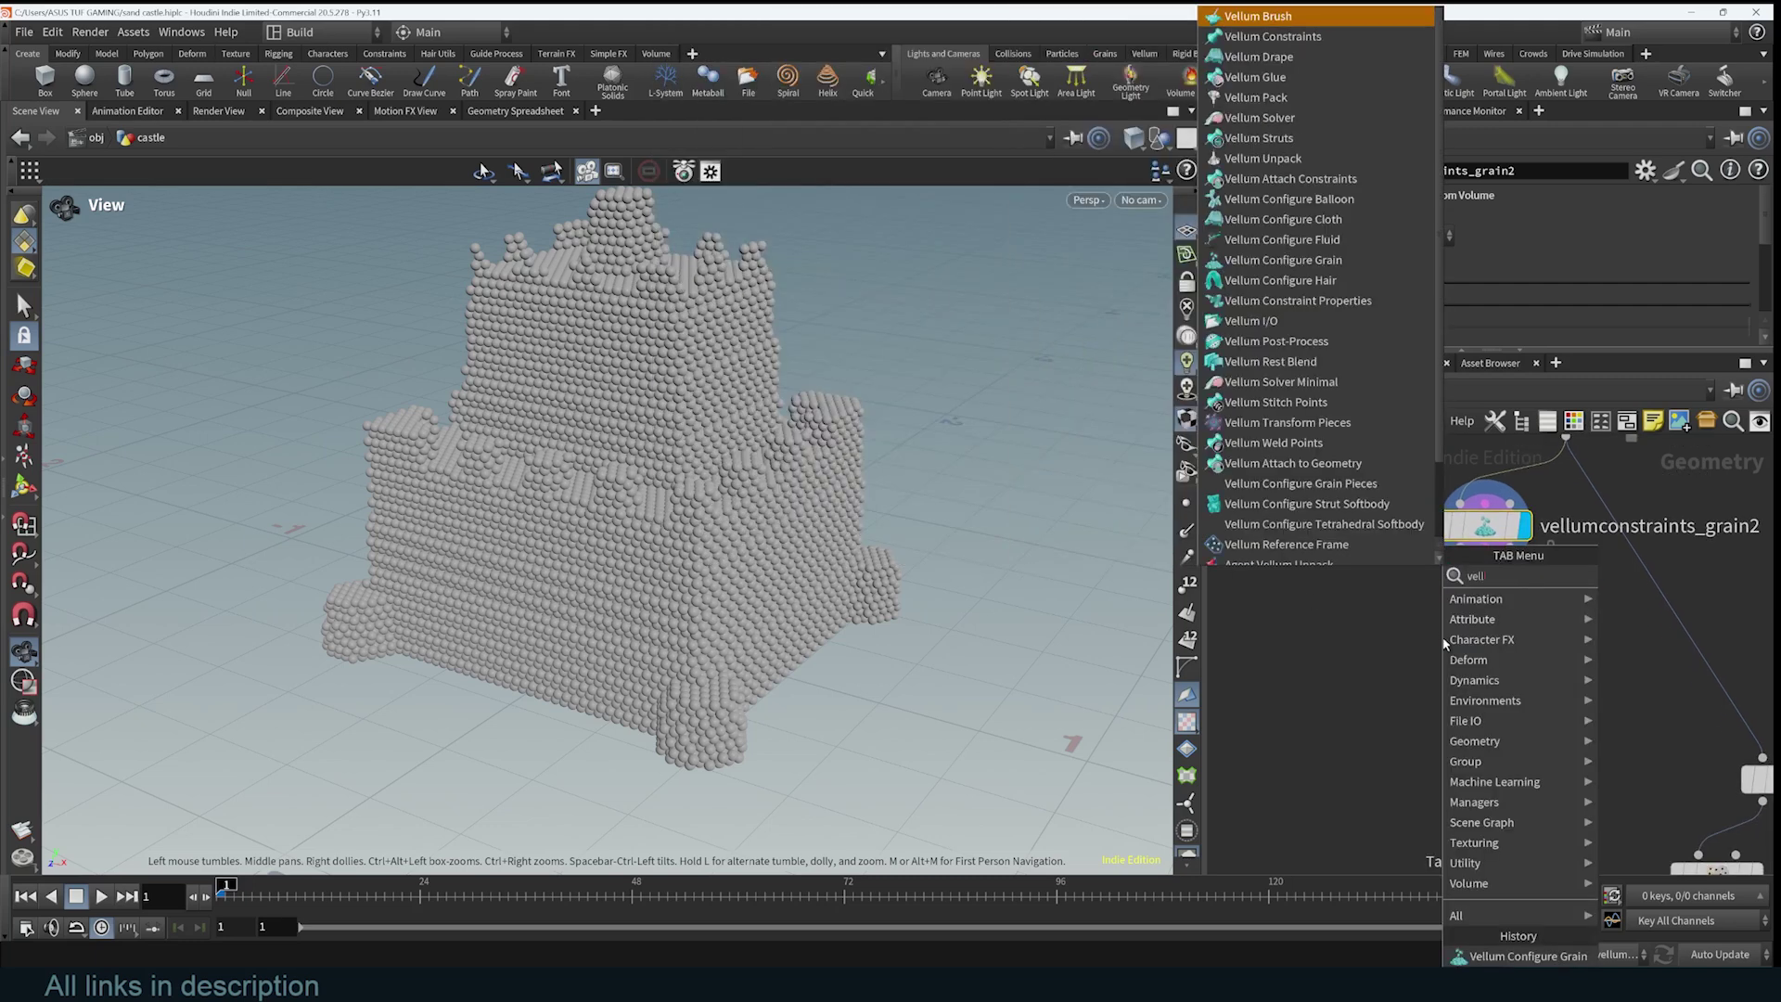
pyautogui.write('um s')
pyautogui.click(1327, 577)
pyautogui.click(1443, 638)
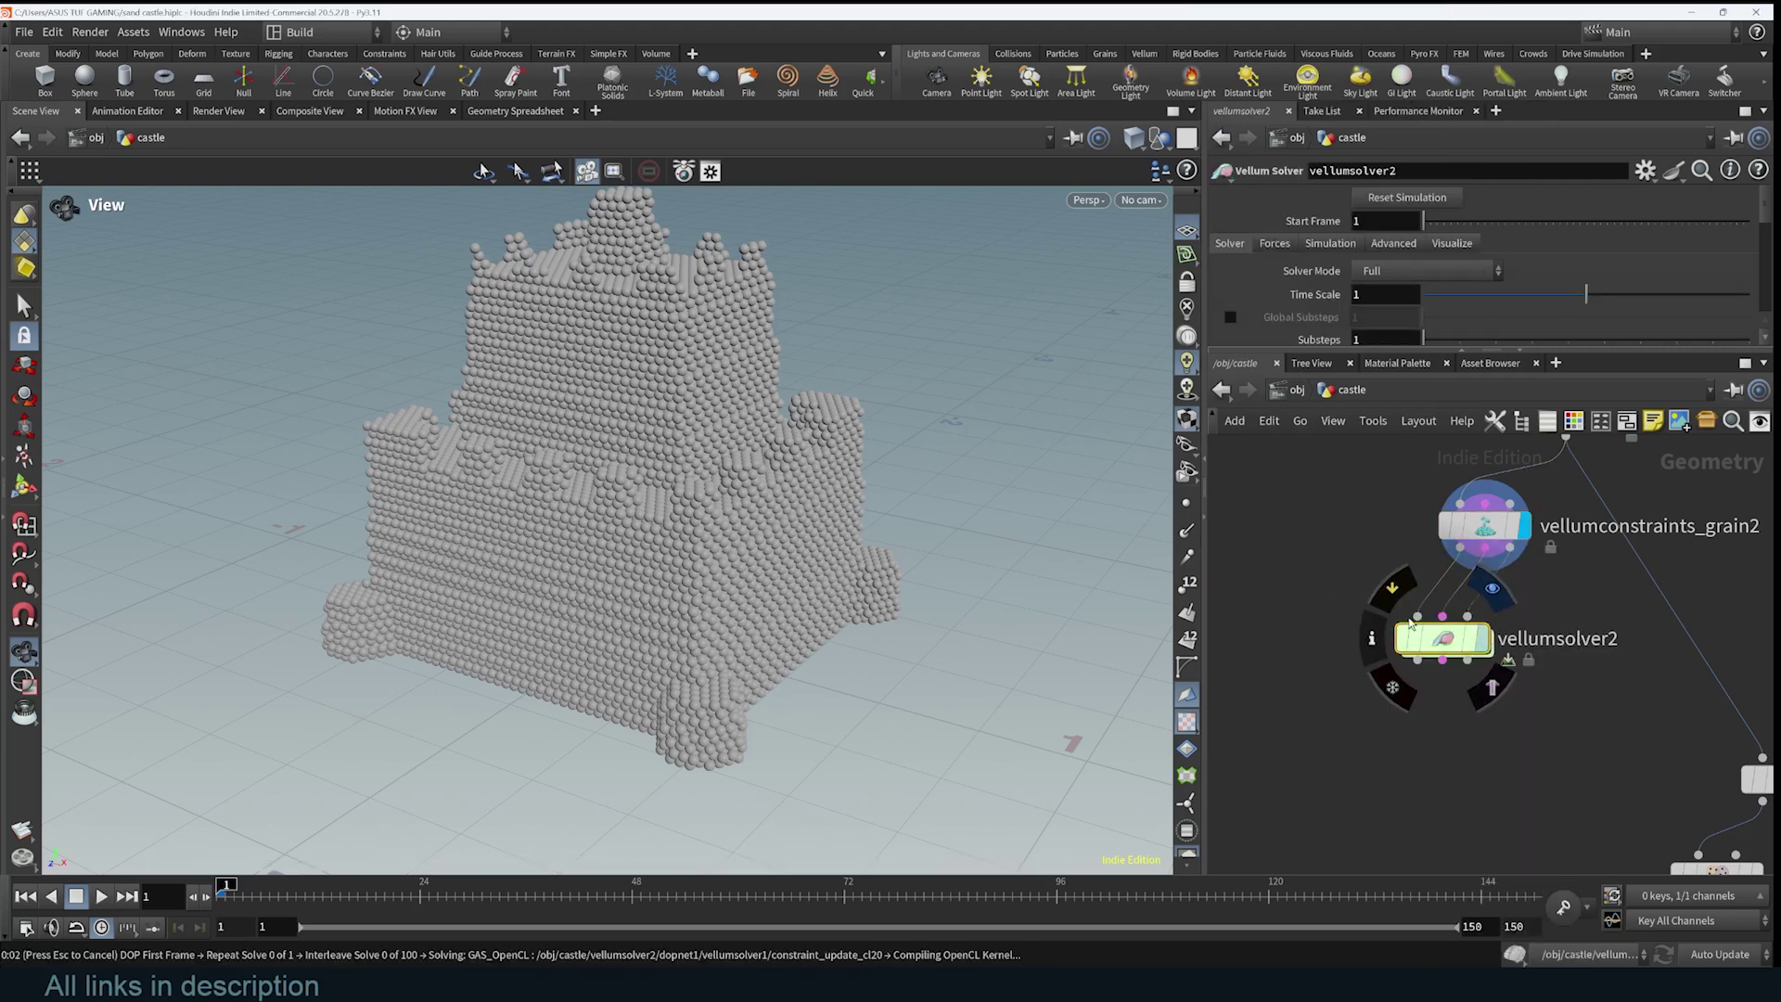
pyautogui.click(1484, 638)
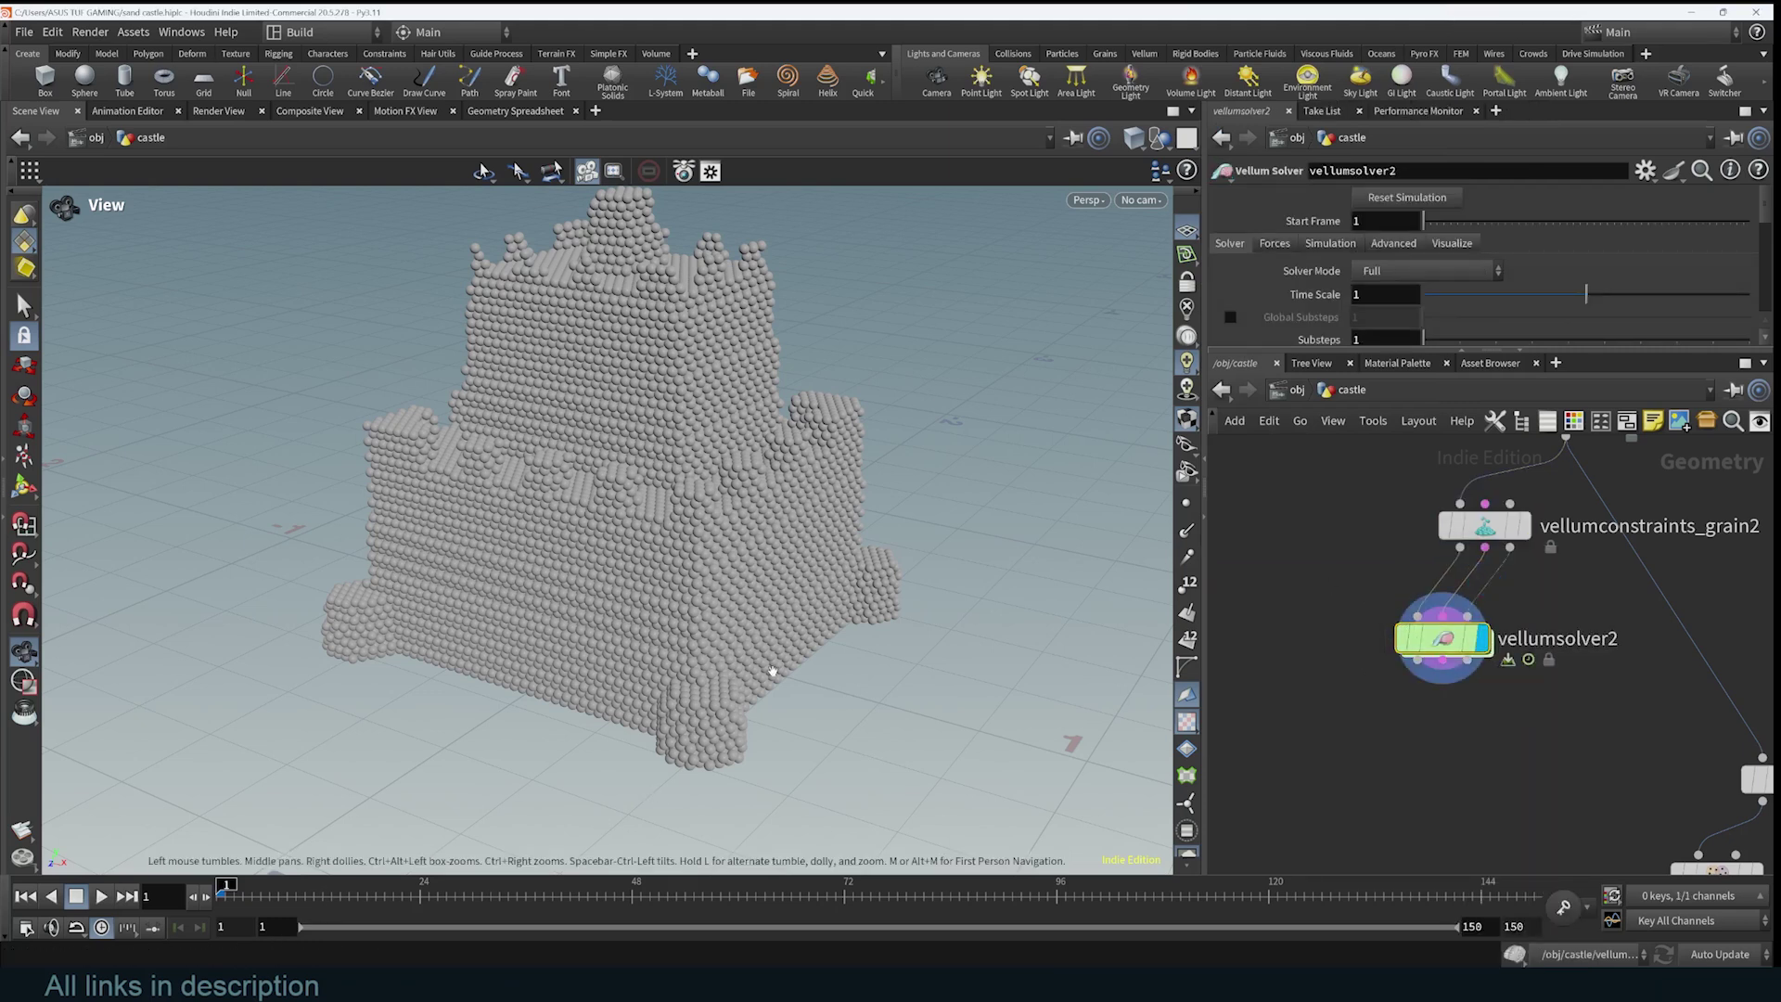
pyautogui.click(101, 896)
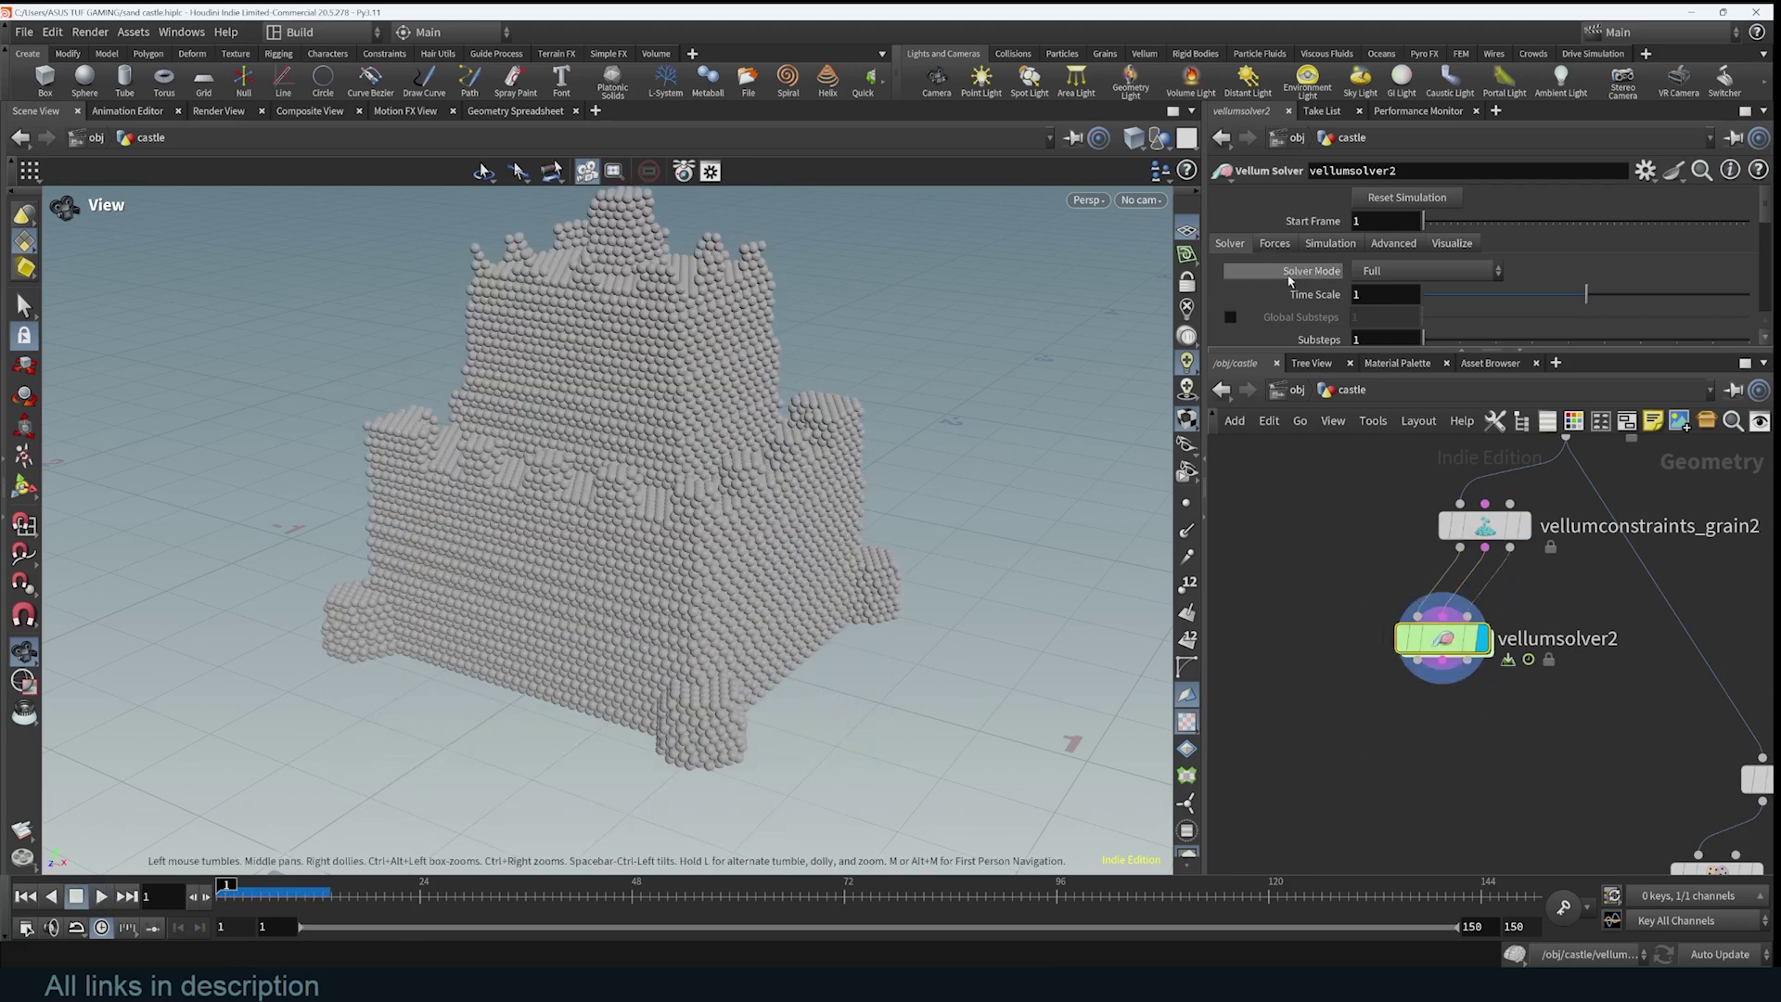
# - Enable the solver's Ground Position at 0, 0, 0, play the simulation and return to the first frame
pyautogui.scroll(-5, 1289, 280)
pyautogui.click(1229, 303)
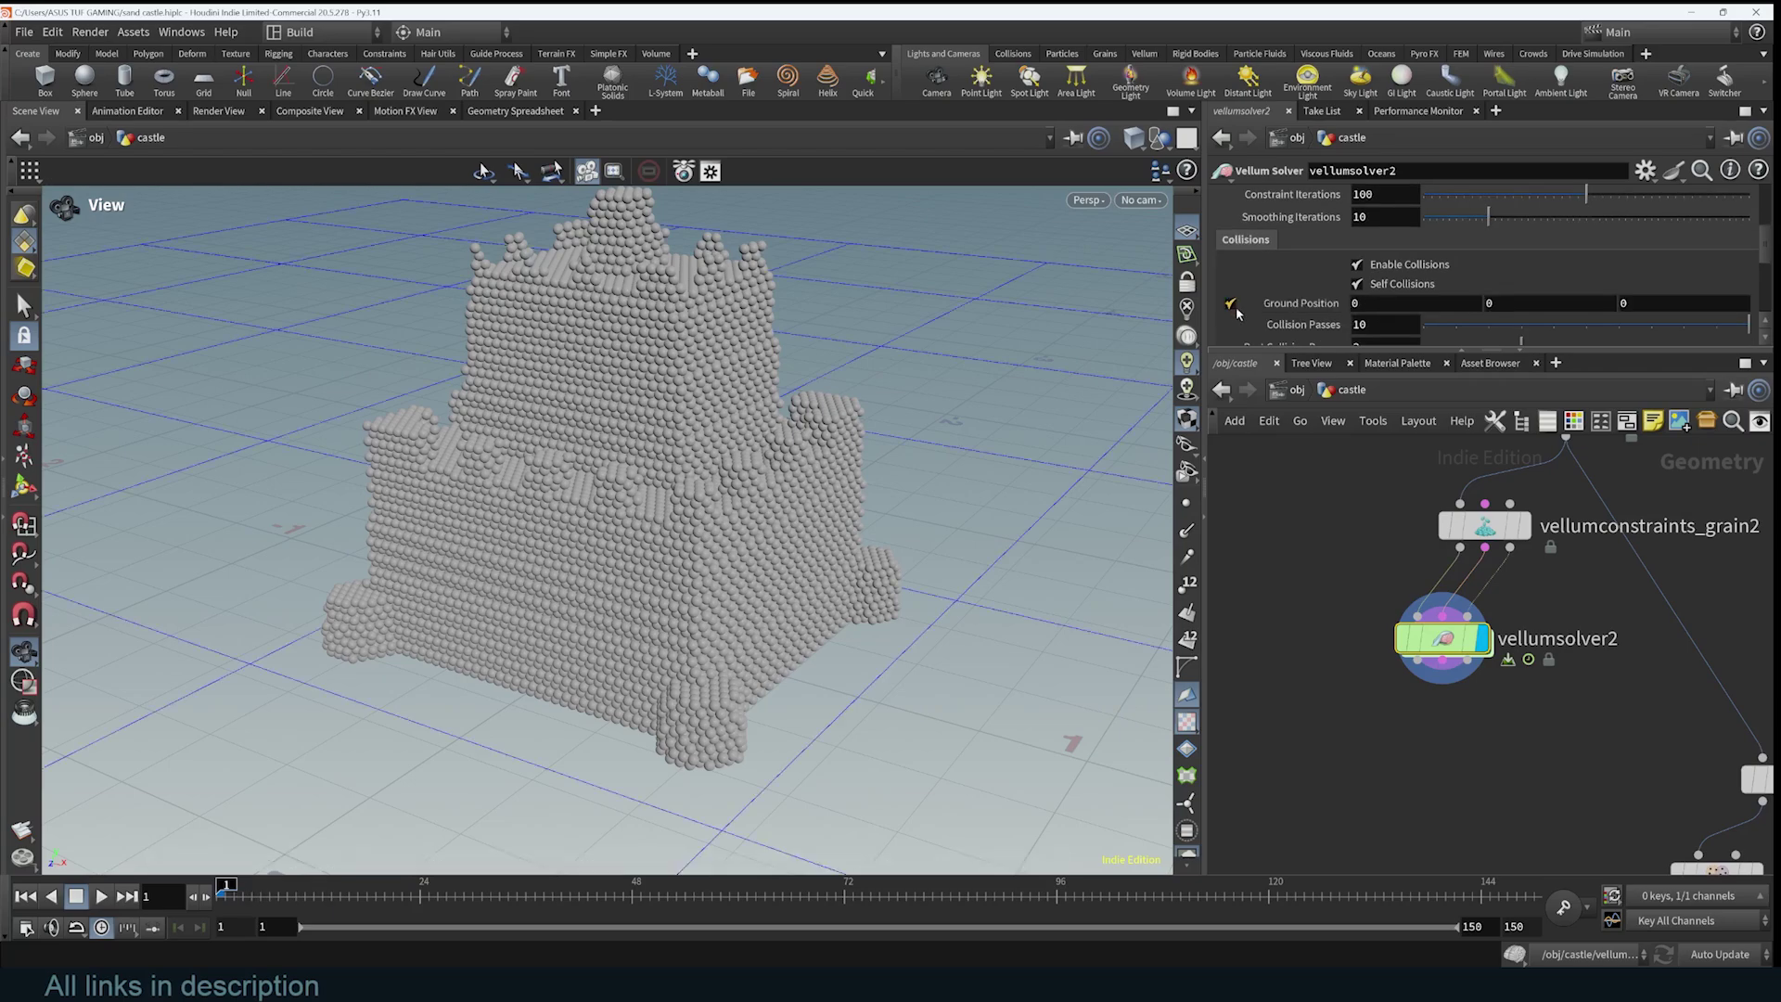
pyautogui.click(103, 898)
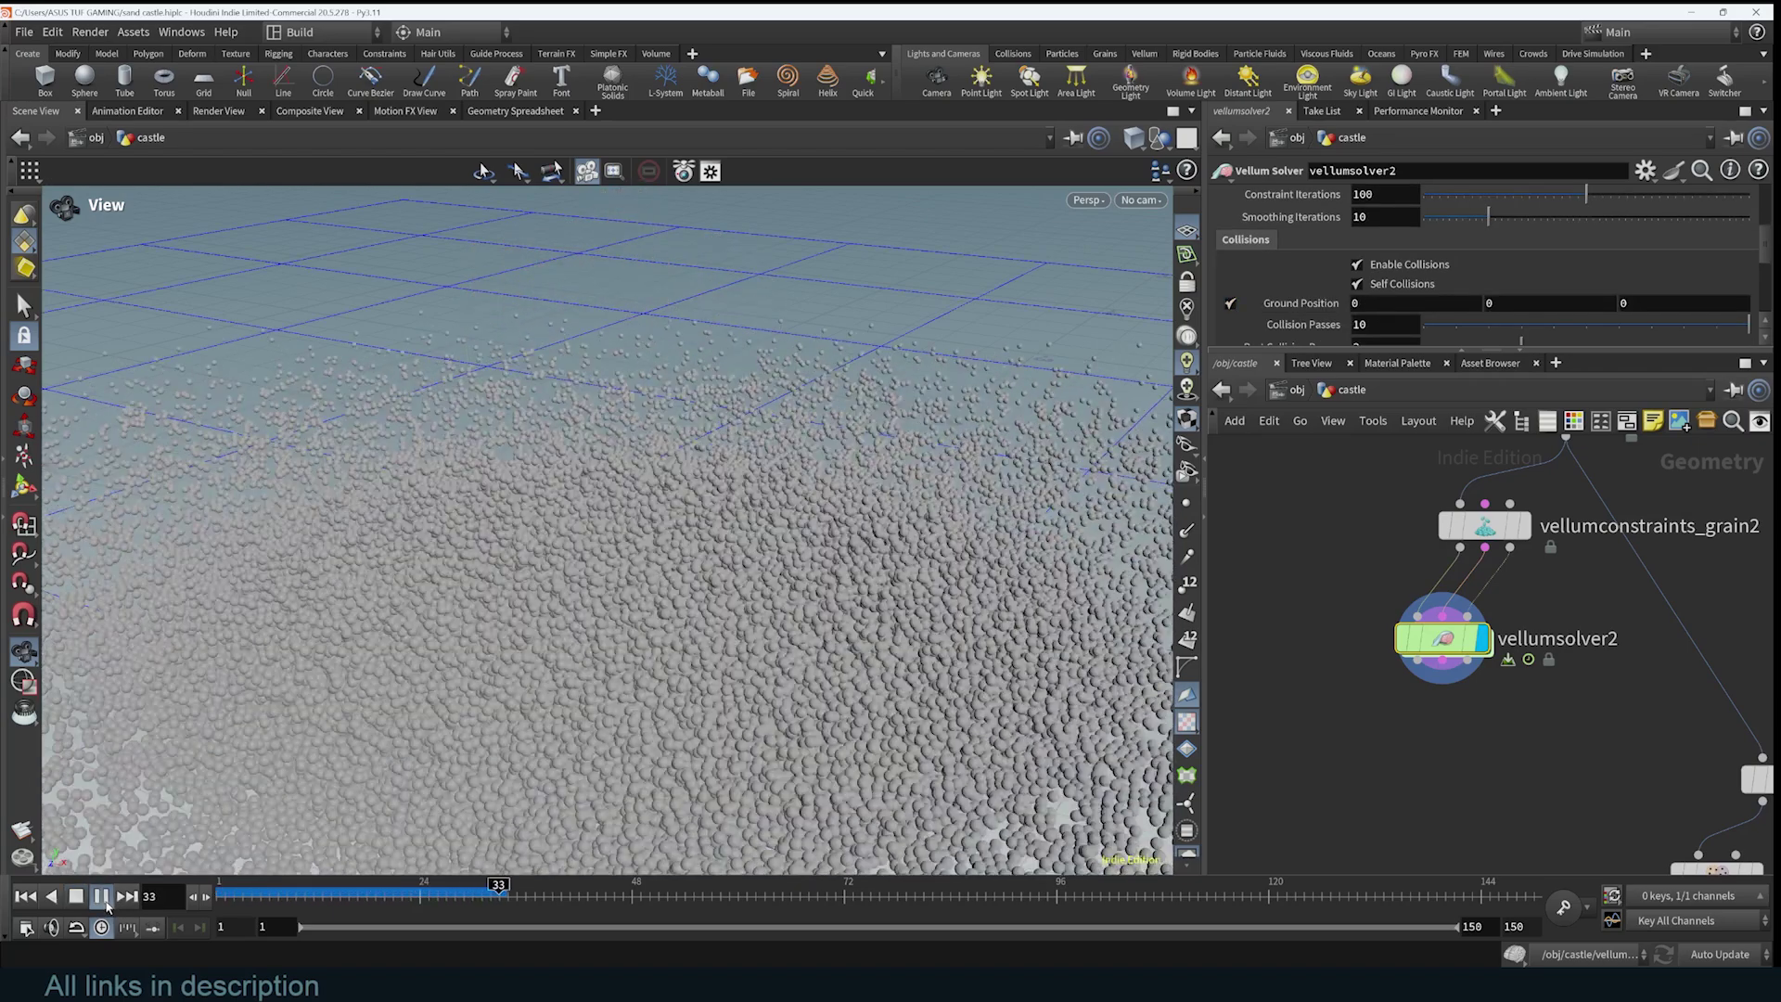
pyautogui.click(102, 896)
pyautogui.click(25, 895)
pyautogui.moveTo(728, 387); pyautogui.dragTo(816, 384)
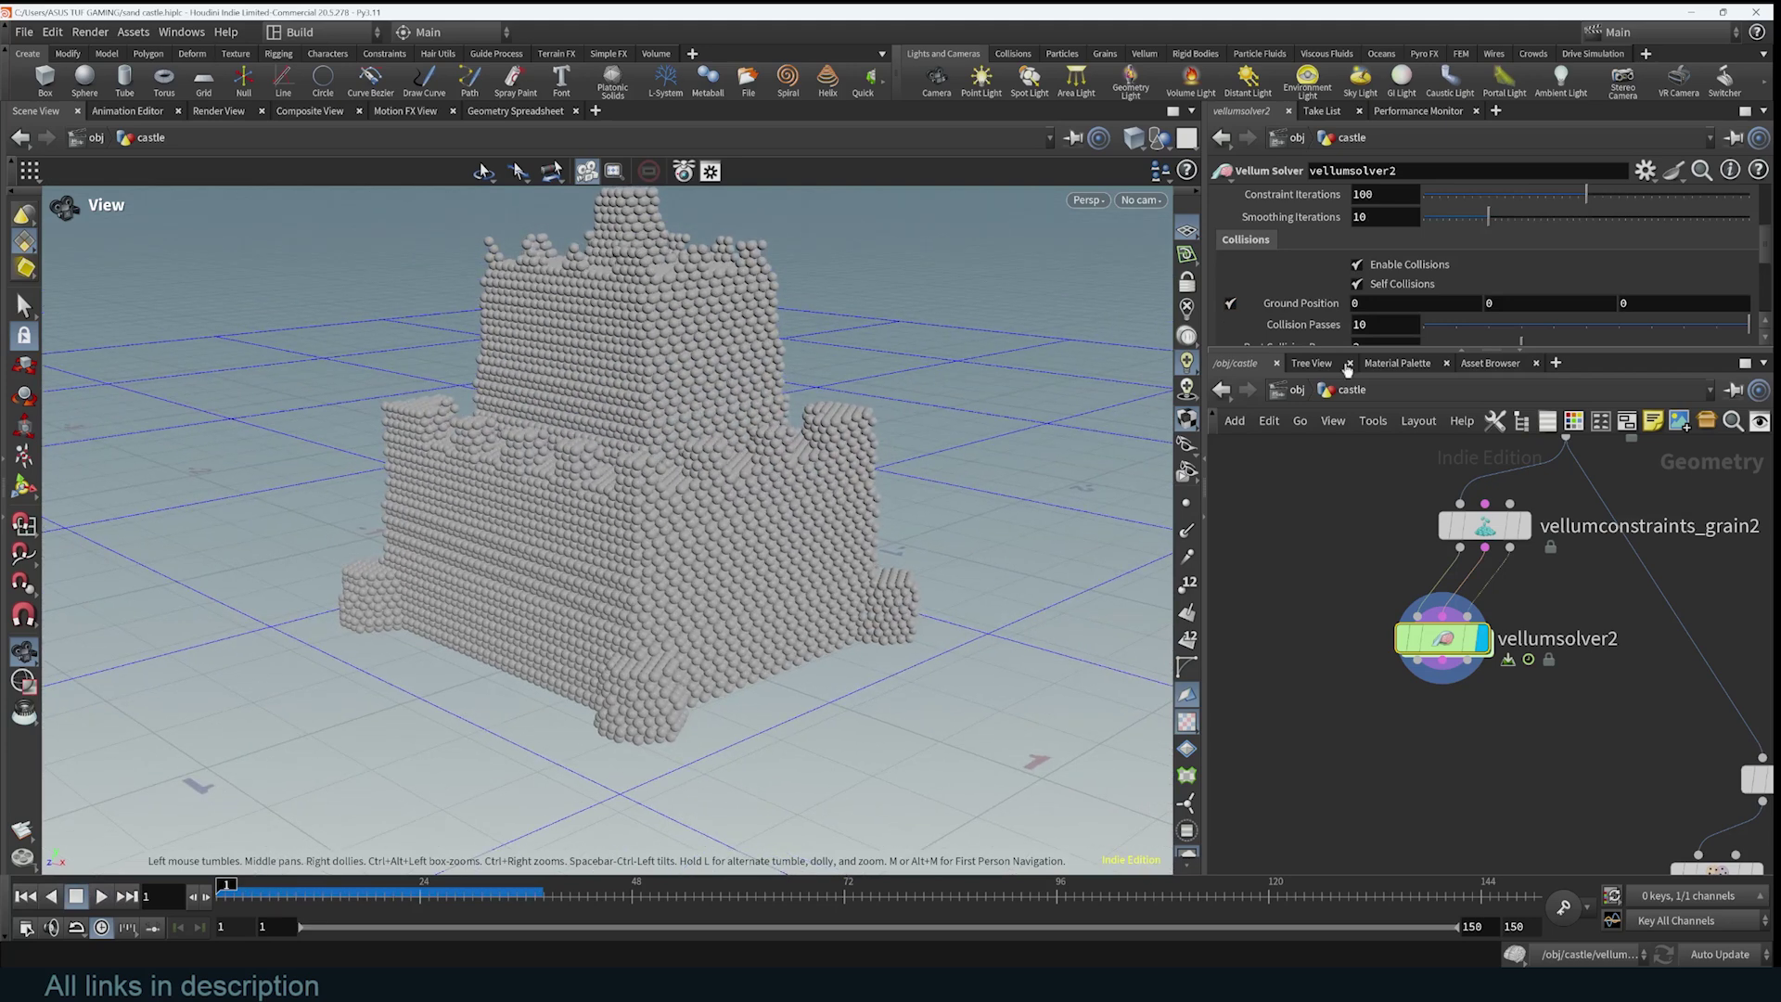
# - Set the solver's substeps to 2, replay the grain simulation and return to the first frame
pyautogui.scroll(5, 1307, 278)
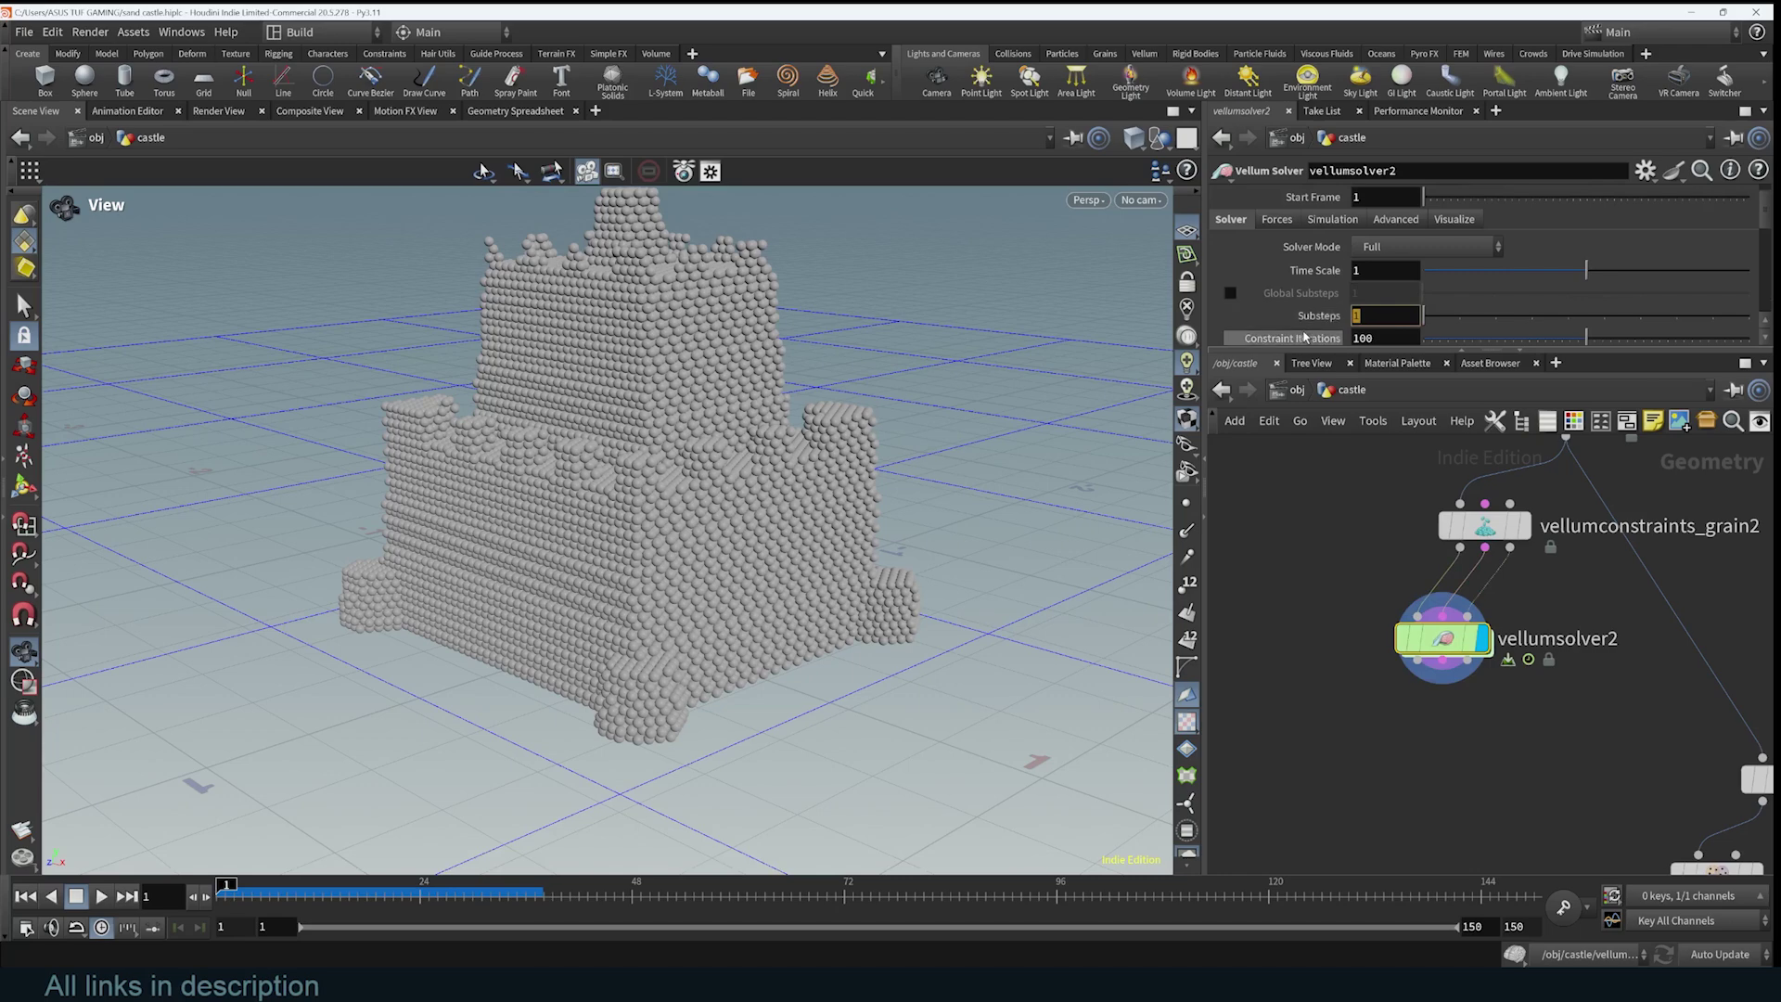
pyautogui.write('2')
pyautogui.press('Return')
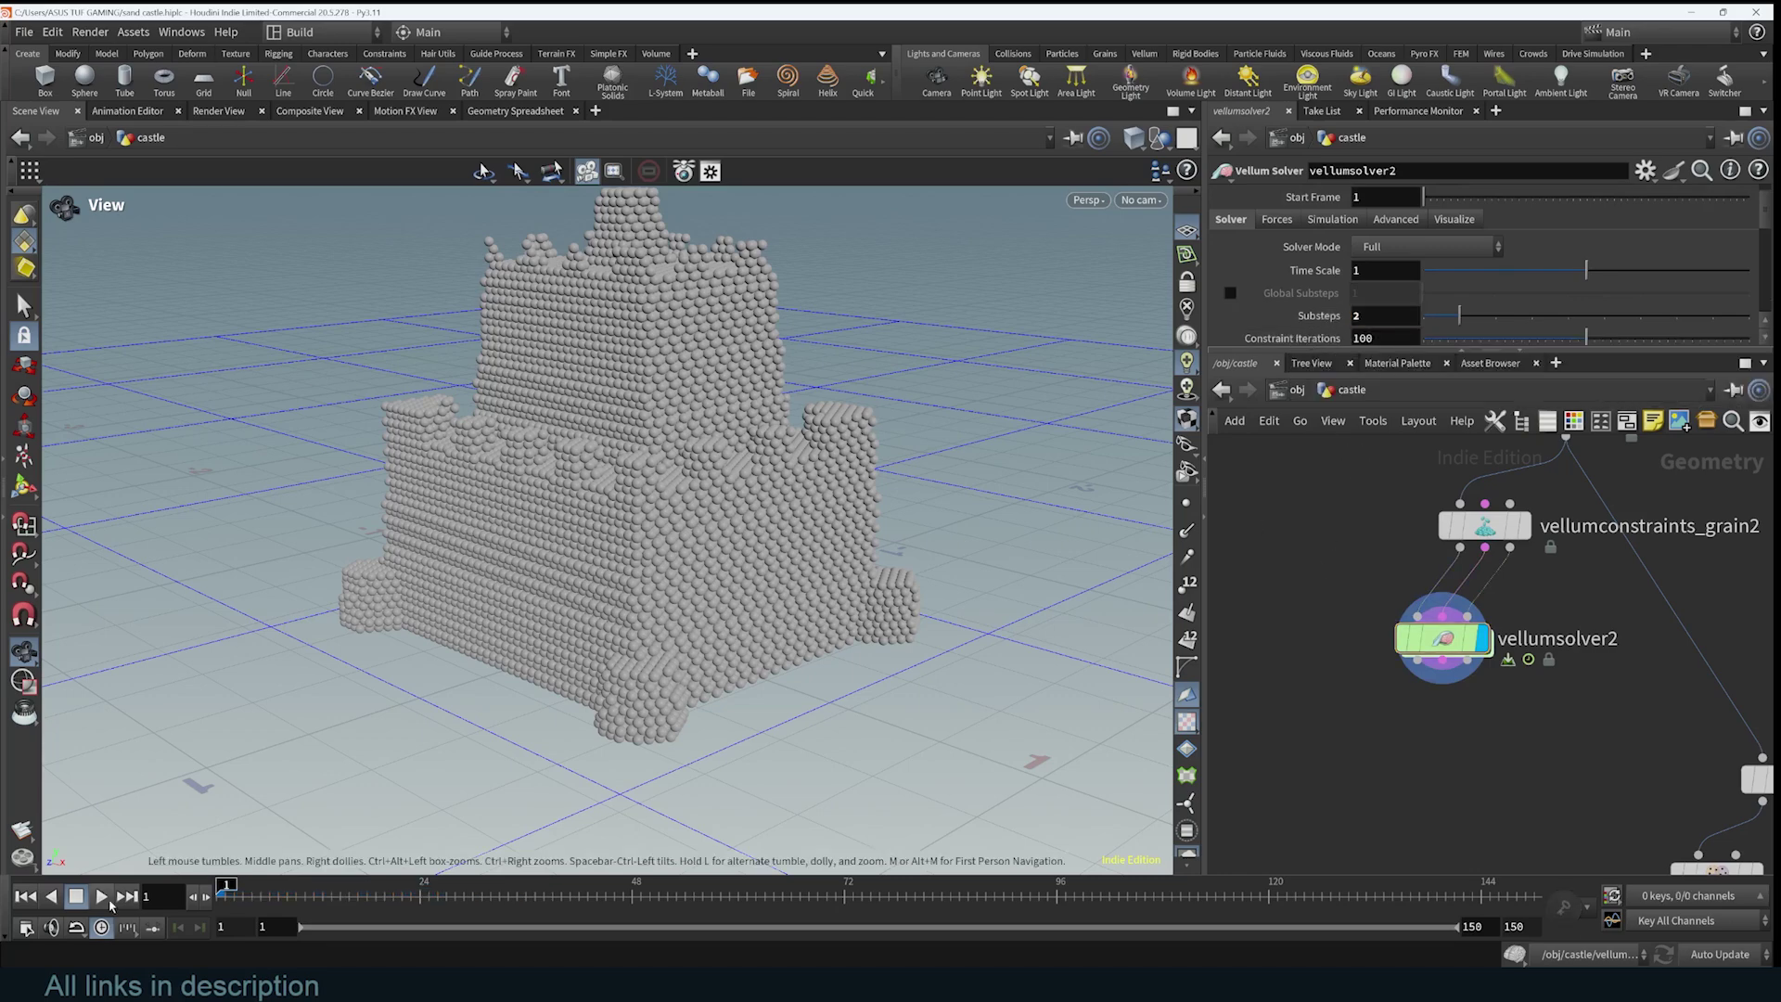
pyautogui.click(109, 901)
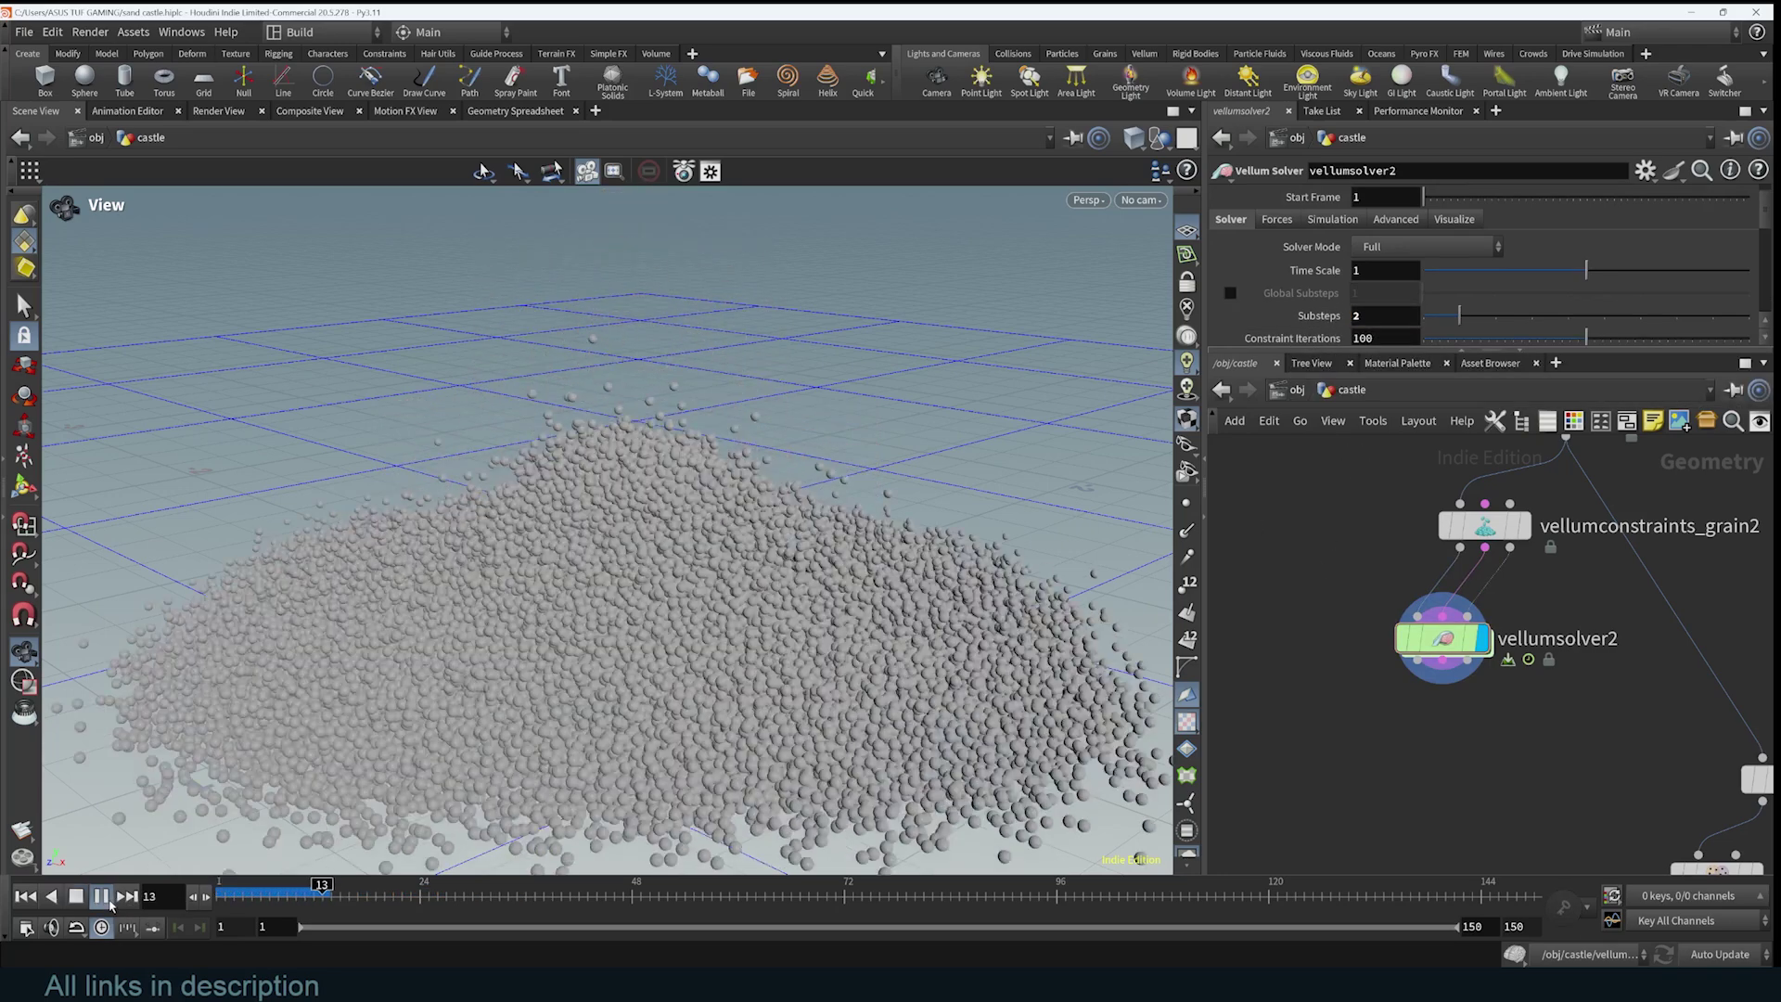
pyautogui.click(110, 903)
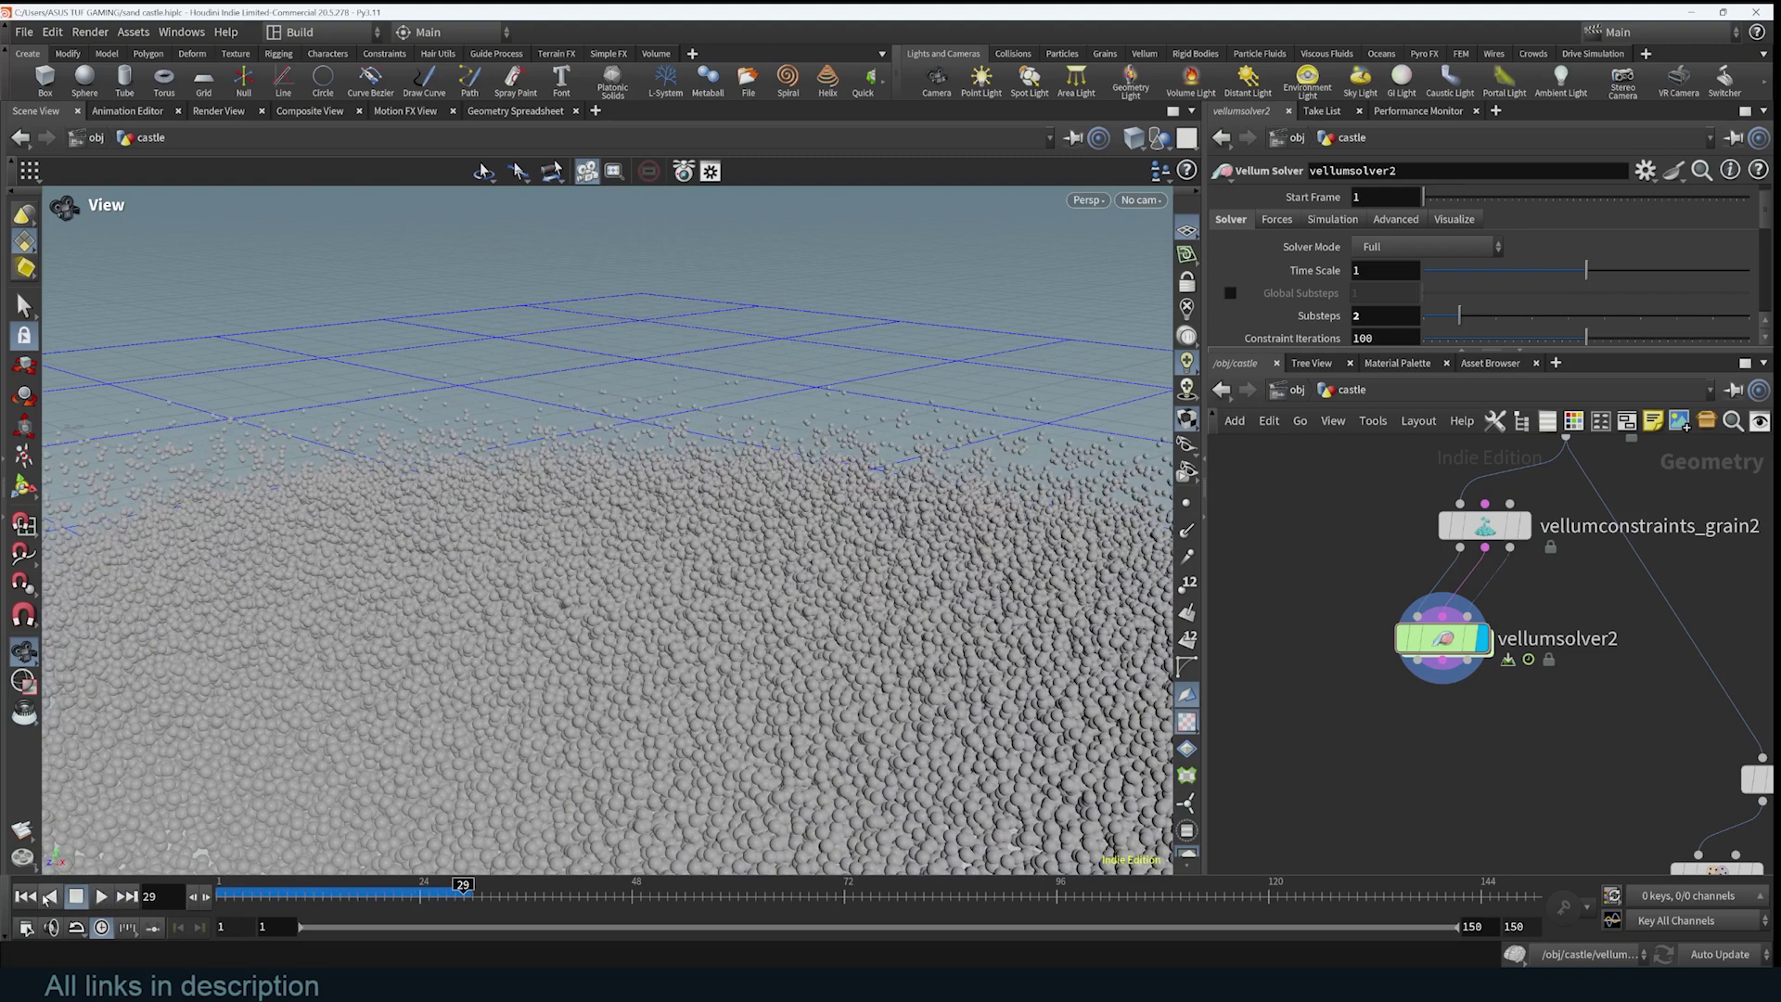
pyautogui.click(25, 896)
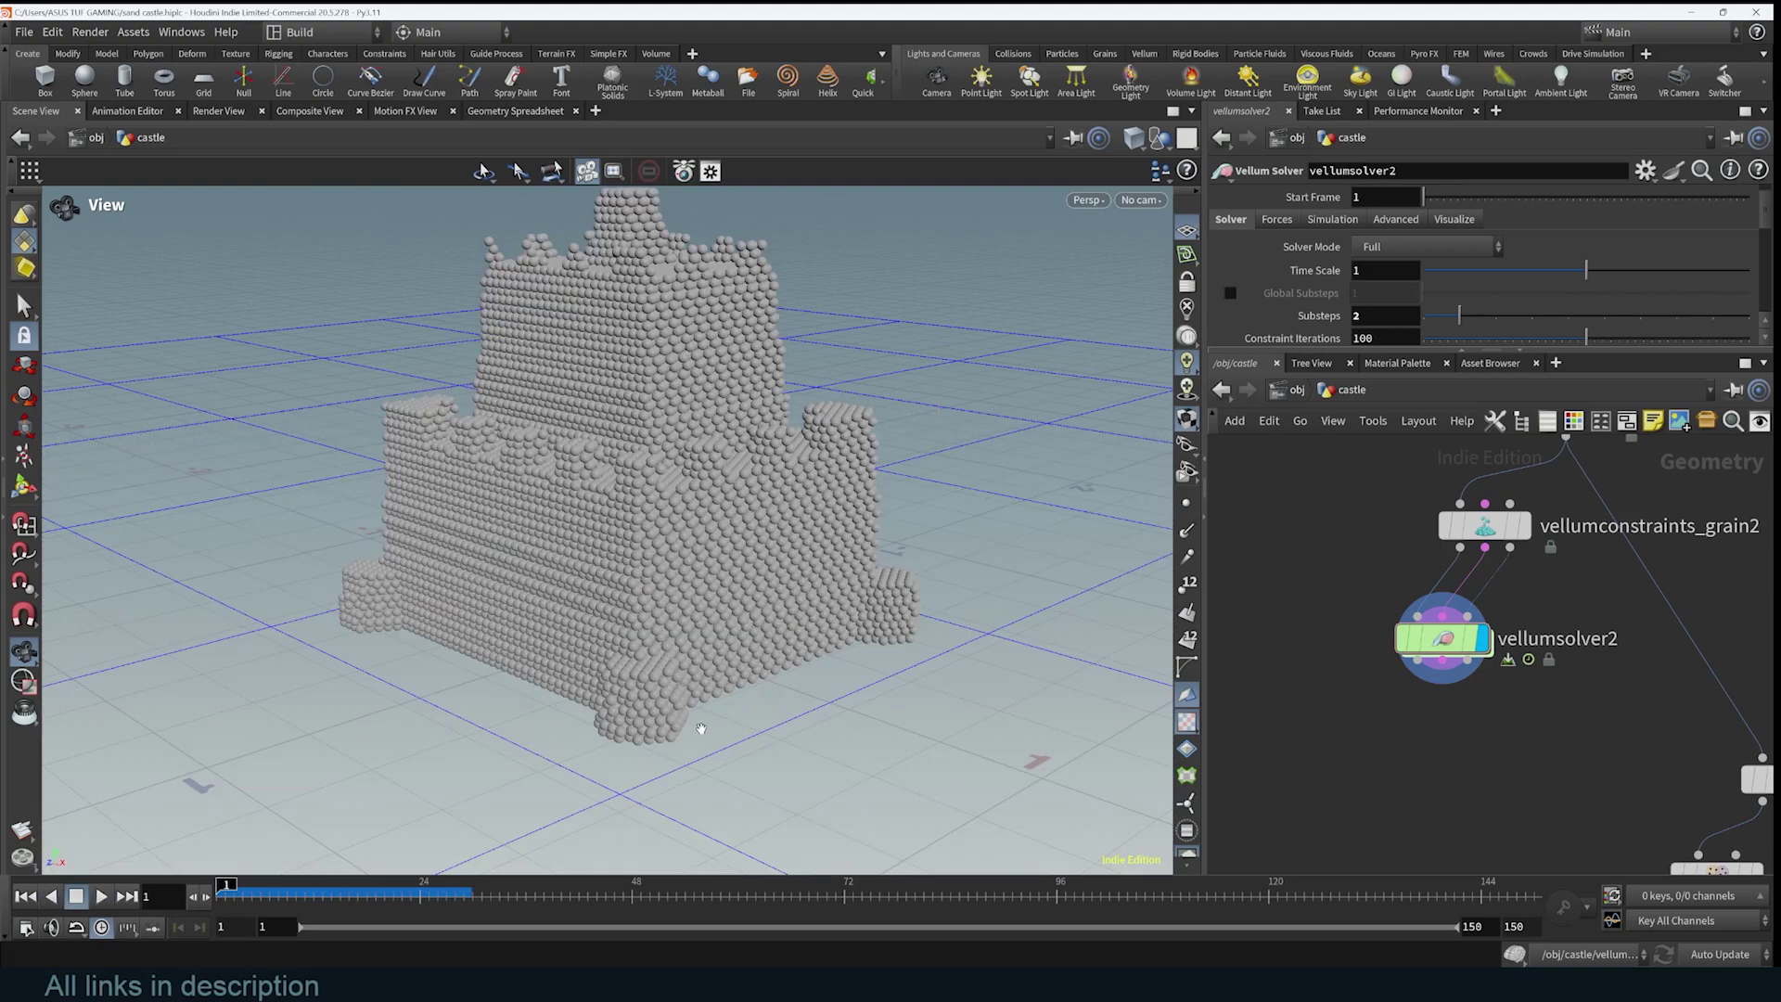
# - Add a Box node near the file node and wire it into the third input of vellumconstraints_grain2 as collision geometry
pyautogui.scroll(-3, 1424, 621)
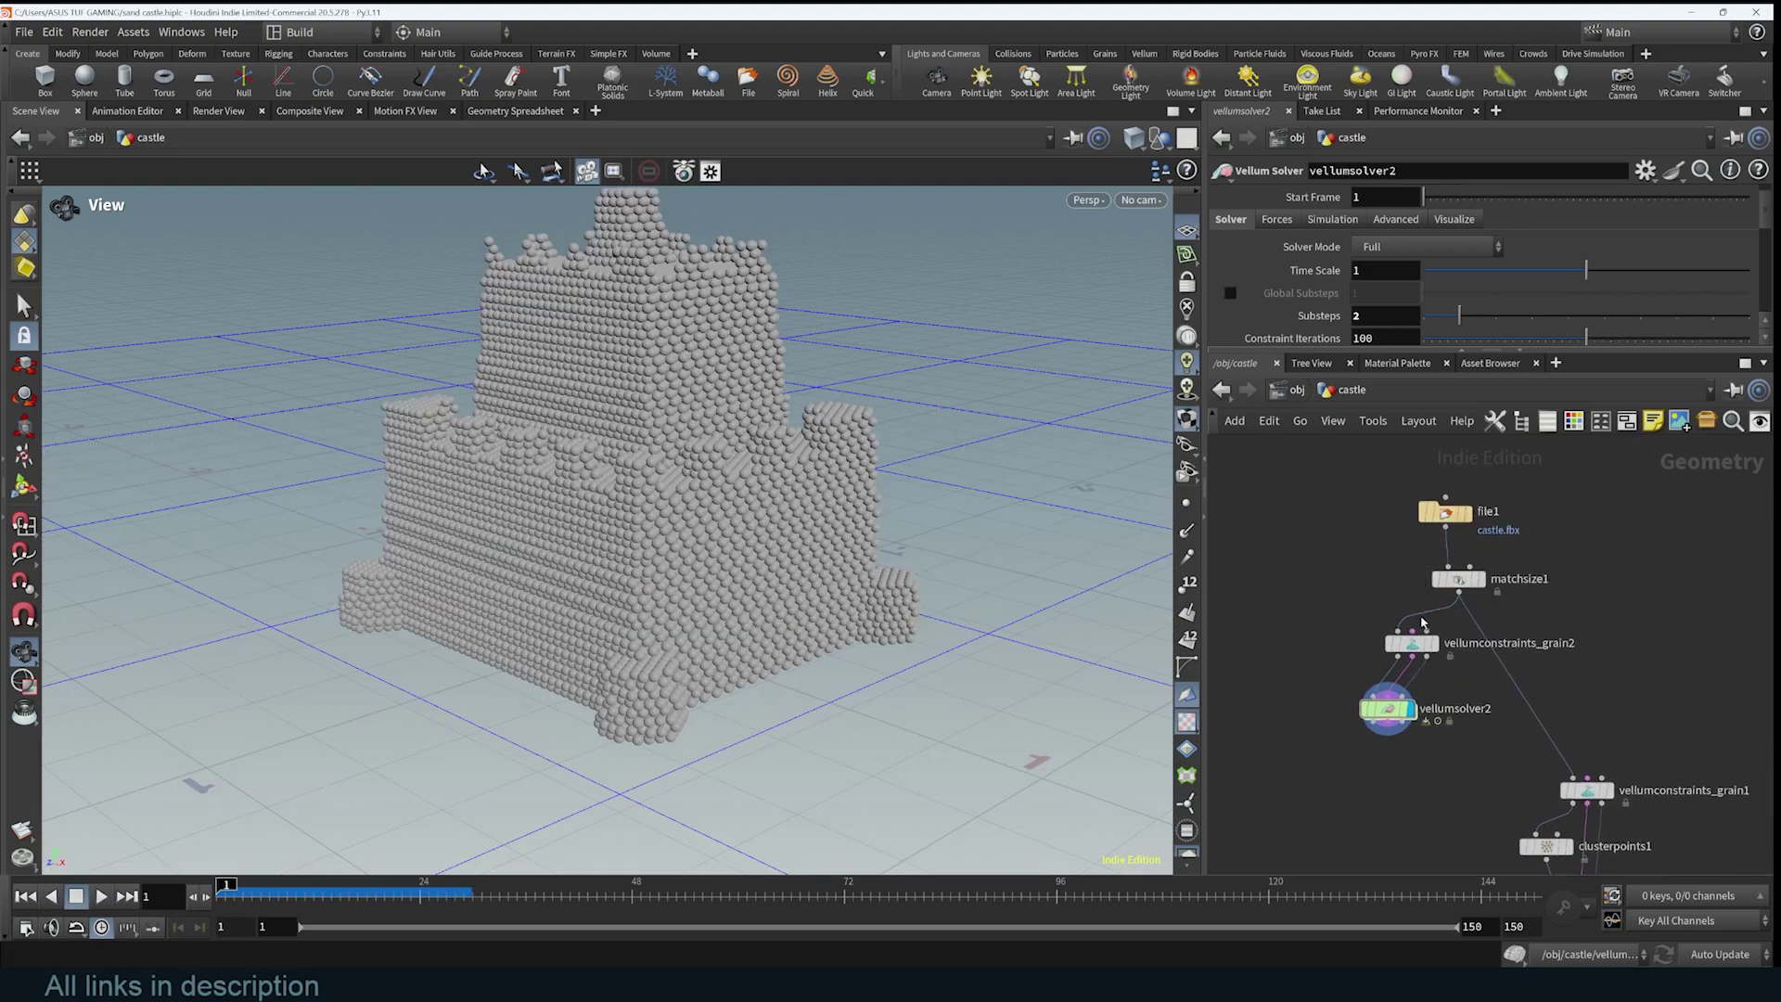
pyautogui.moveTo(1470, 695); pyautogui.dragTo(1370, 723, button='middle')
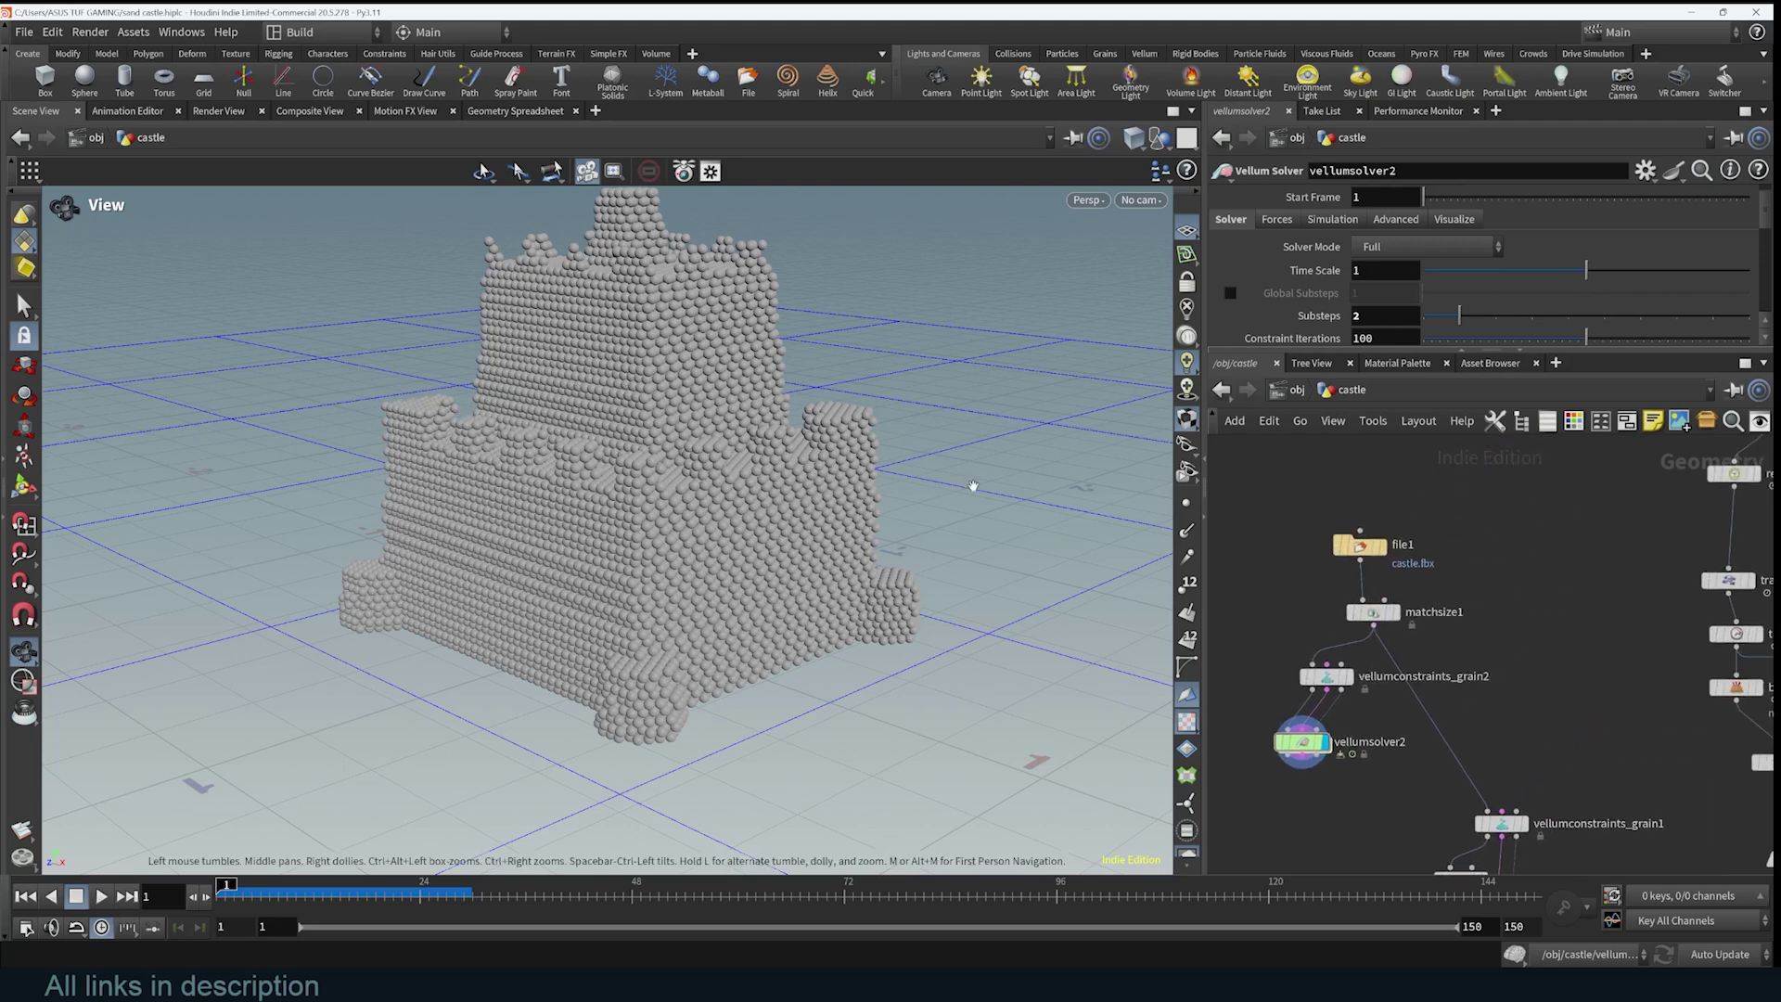
pyautogui.middleClick(1502, 823)
pyautogui.press('Tab')
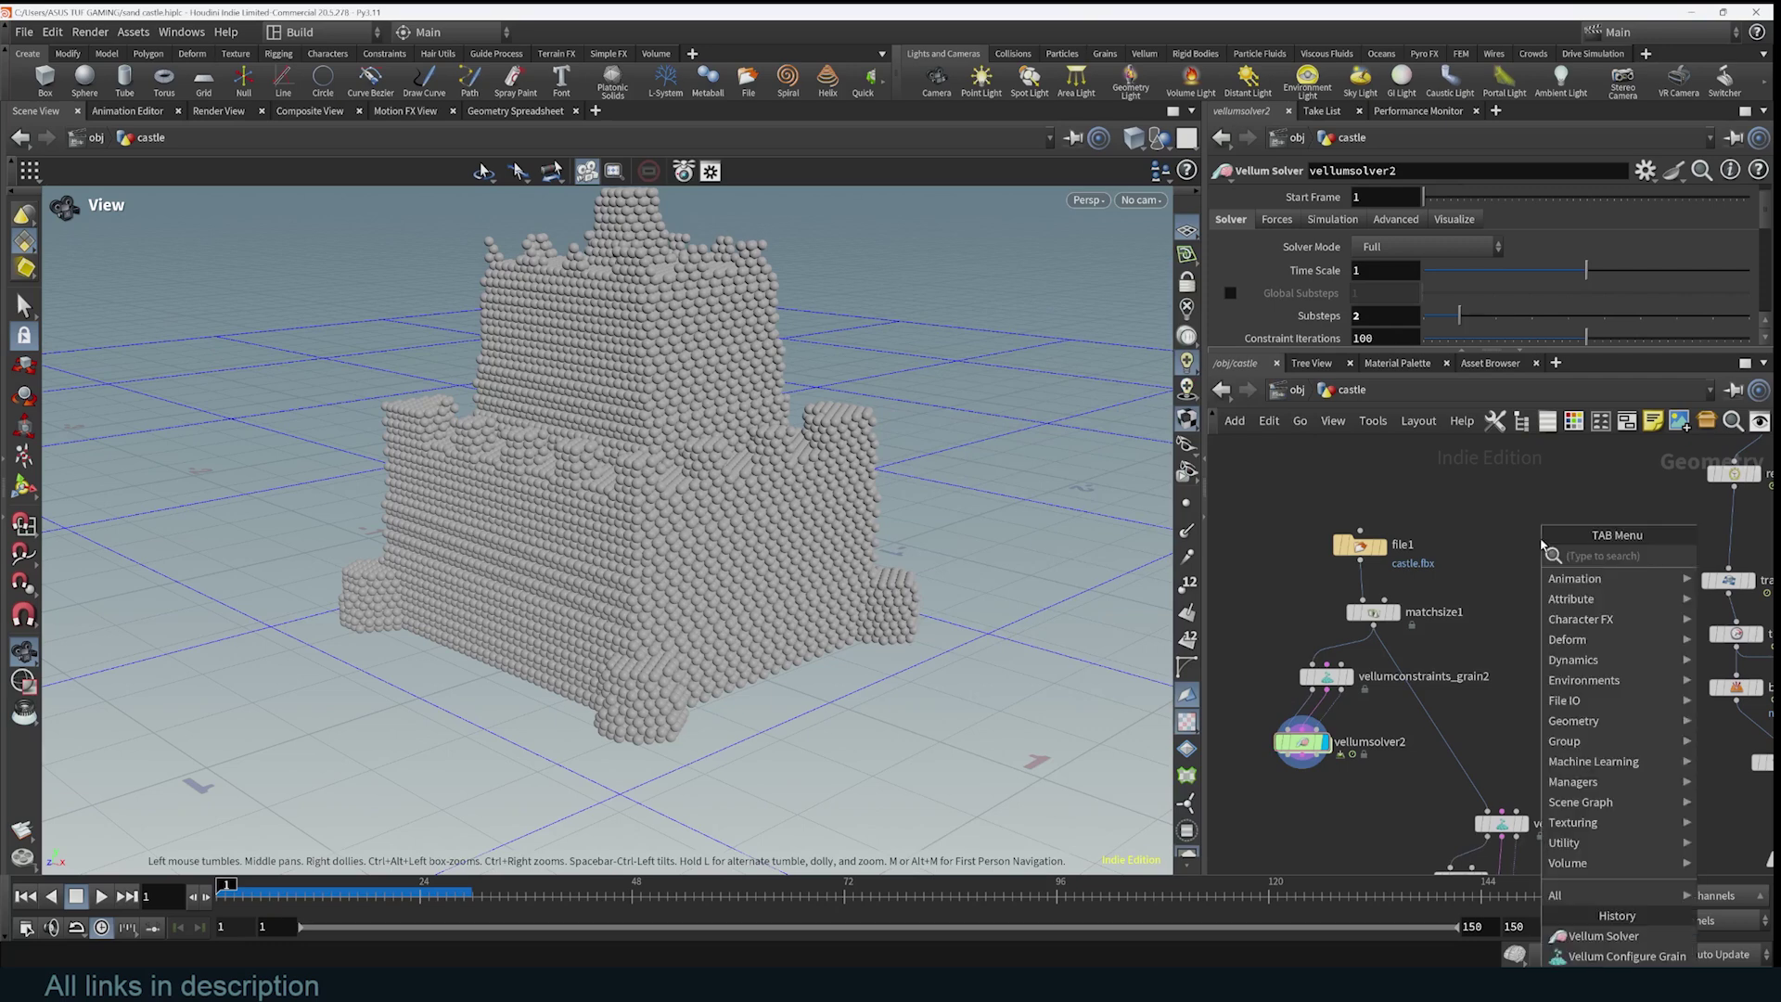
pyautogui.write('box')
pyautogui.press('Return')
pyautogui.click(1540, 533)
pyautogui.scroll(3, 1543, 543)
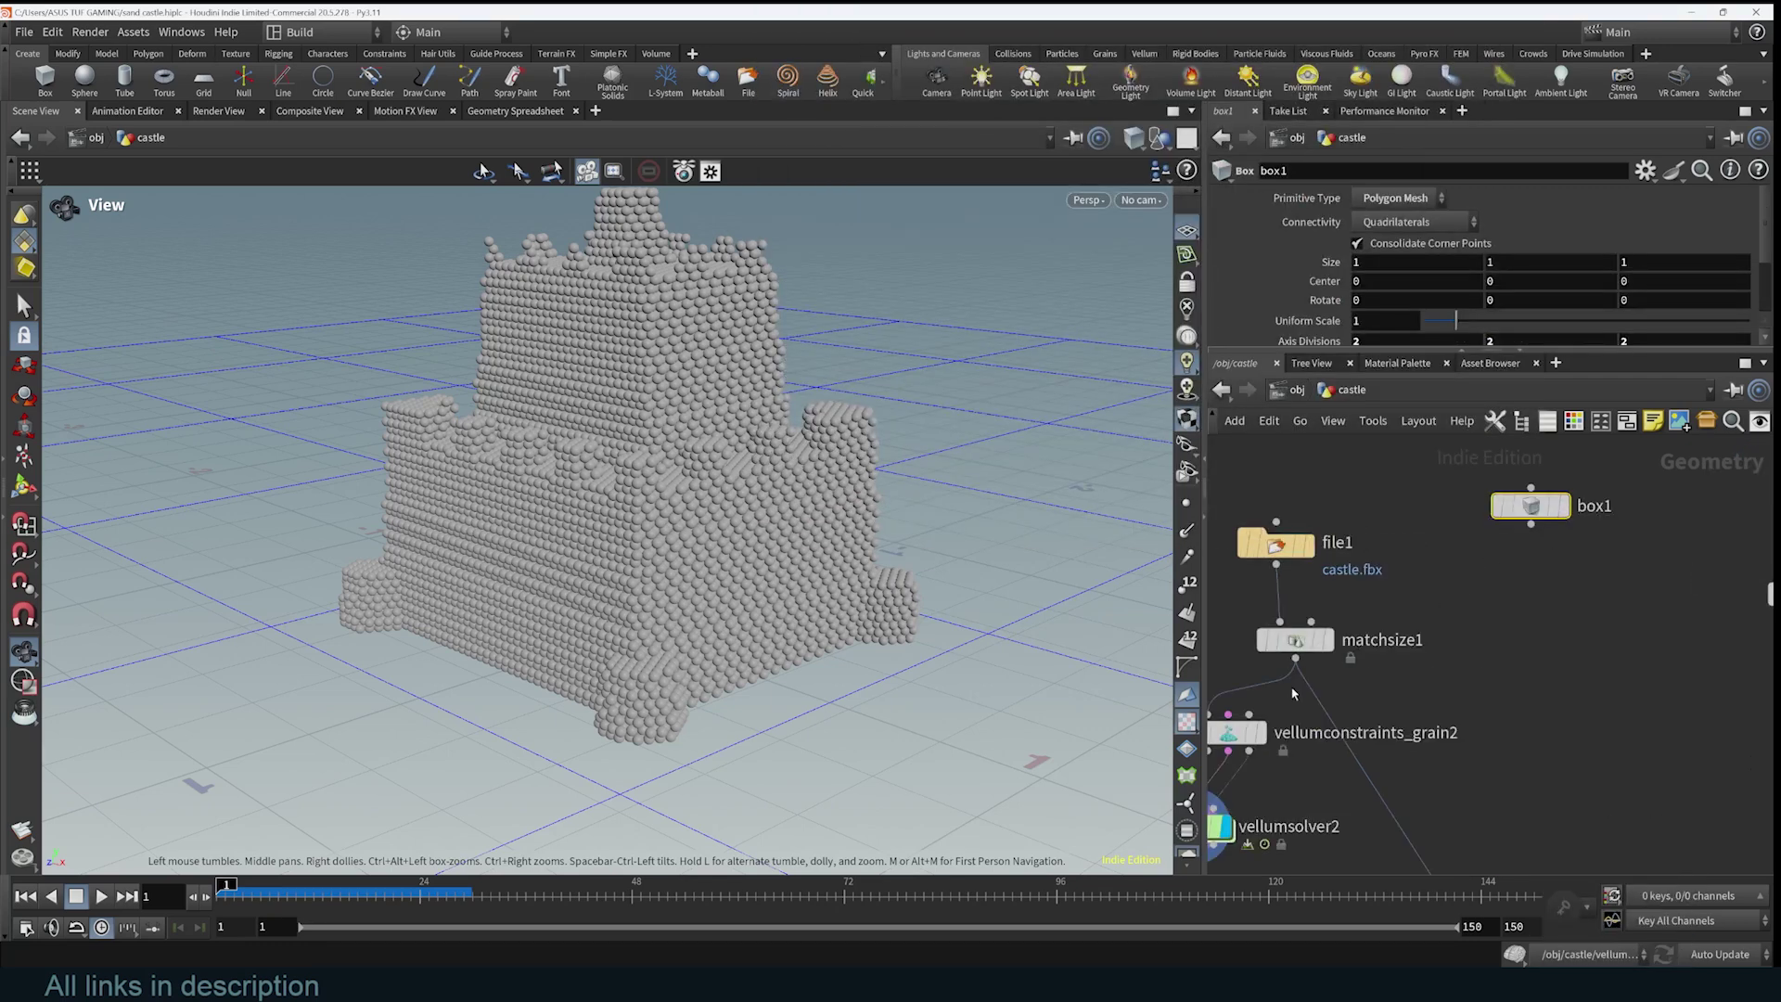
pyautogui.moveTo(1496, 665); pyautogui.dragTo(1654, 610, button='middle')
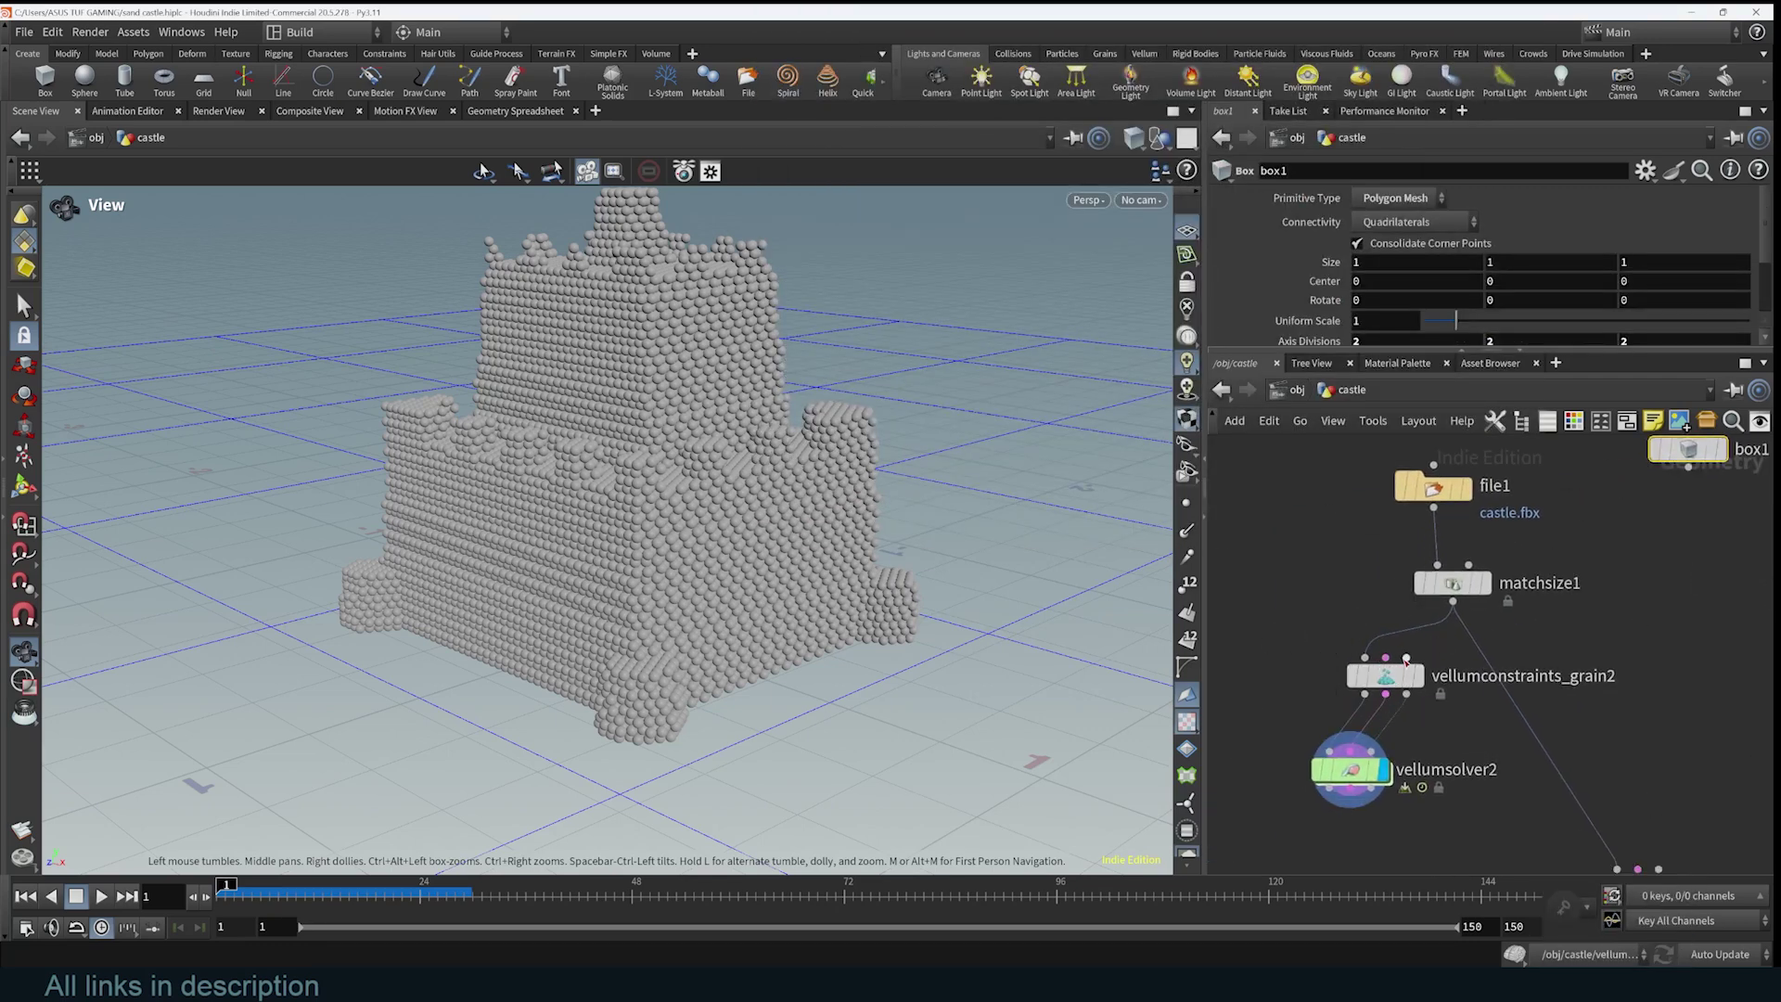
pyautogui.moveTo(1687, 468); pyautogui.dragTo(1406, 657)
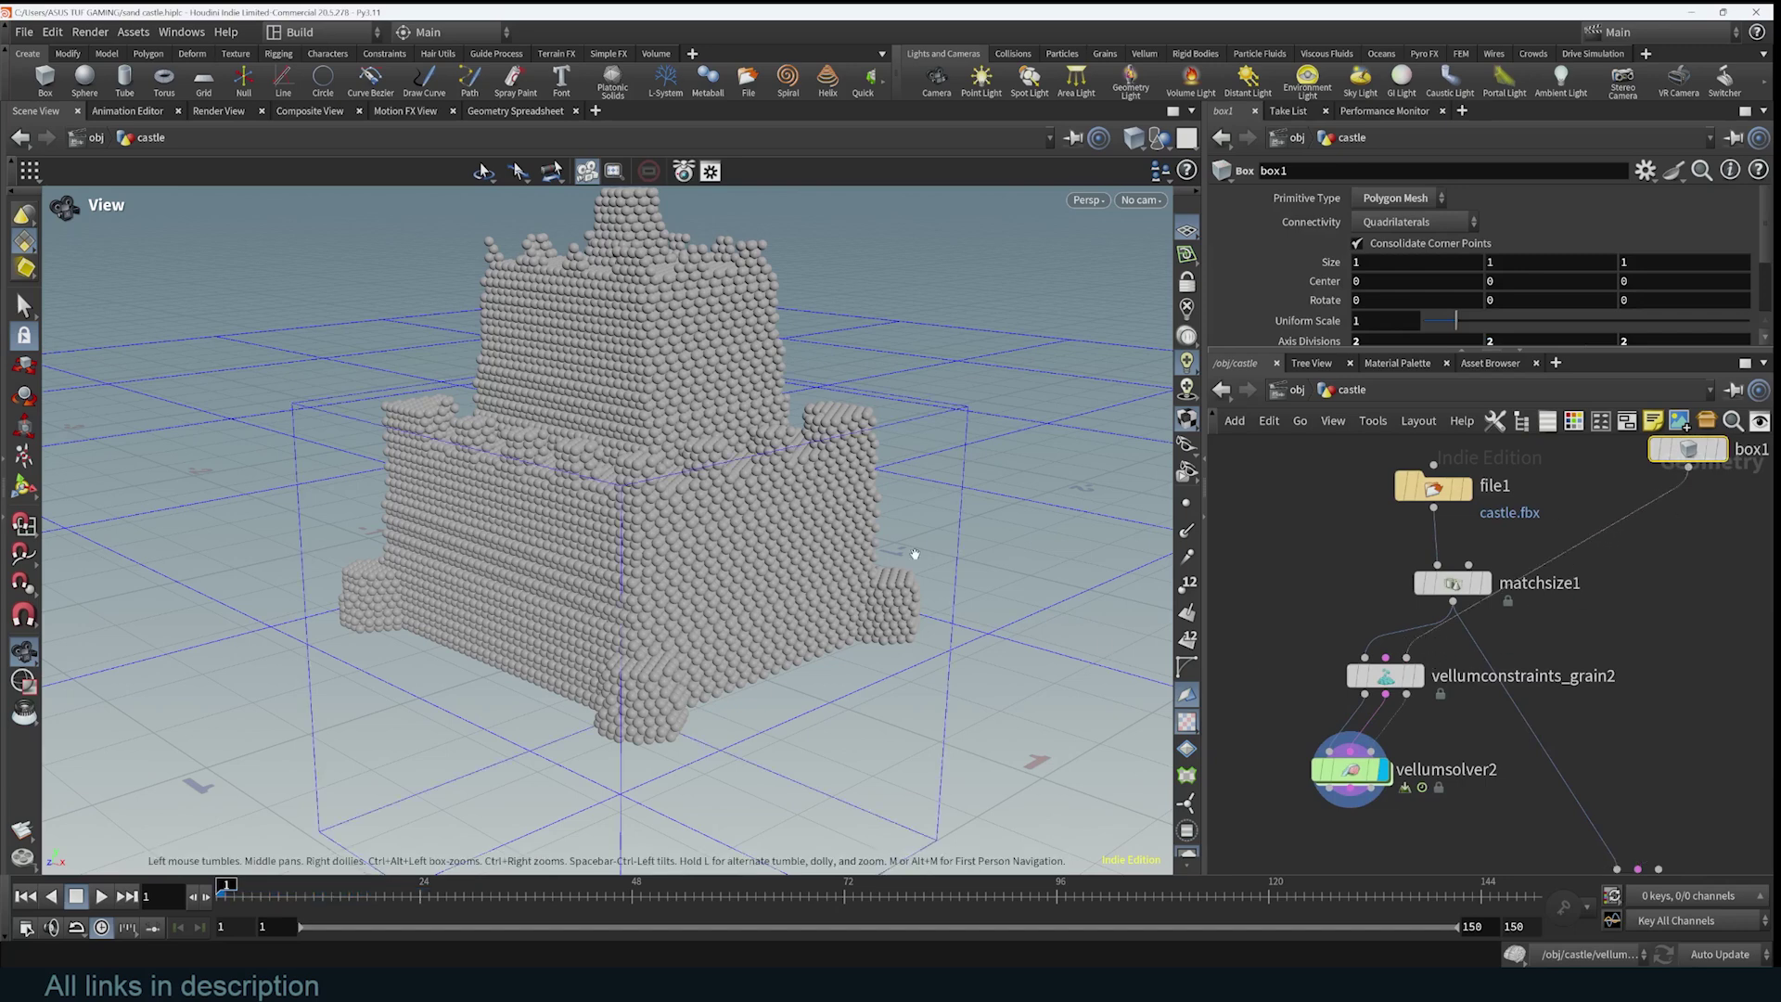
# - Scale the box uniformly to about 0.47 and move its center beside the castle to about 0.66, 0.91, -0.89
pyautogui.moveTo(914, 554); pyautogui.dragTo(883, 560)
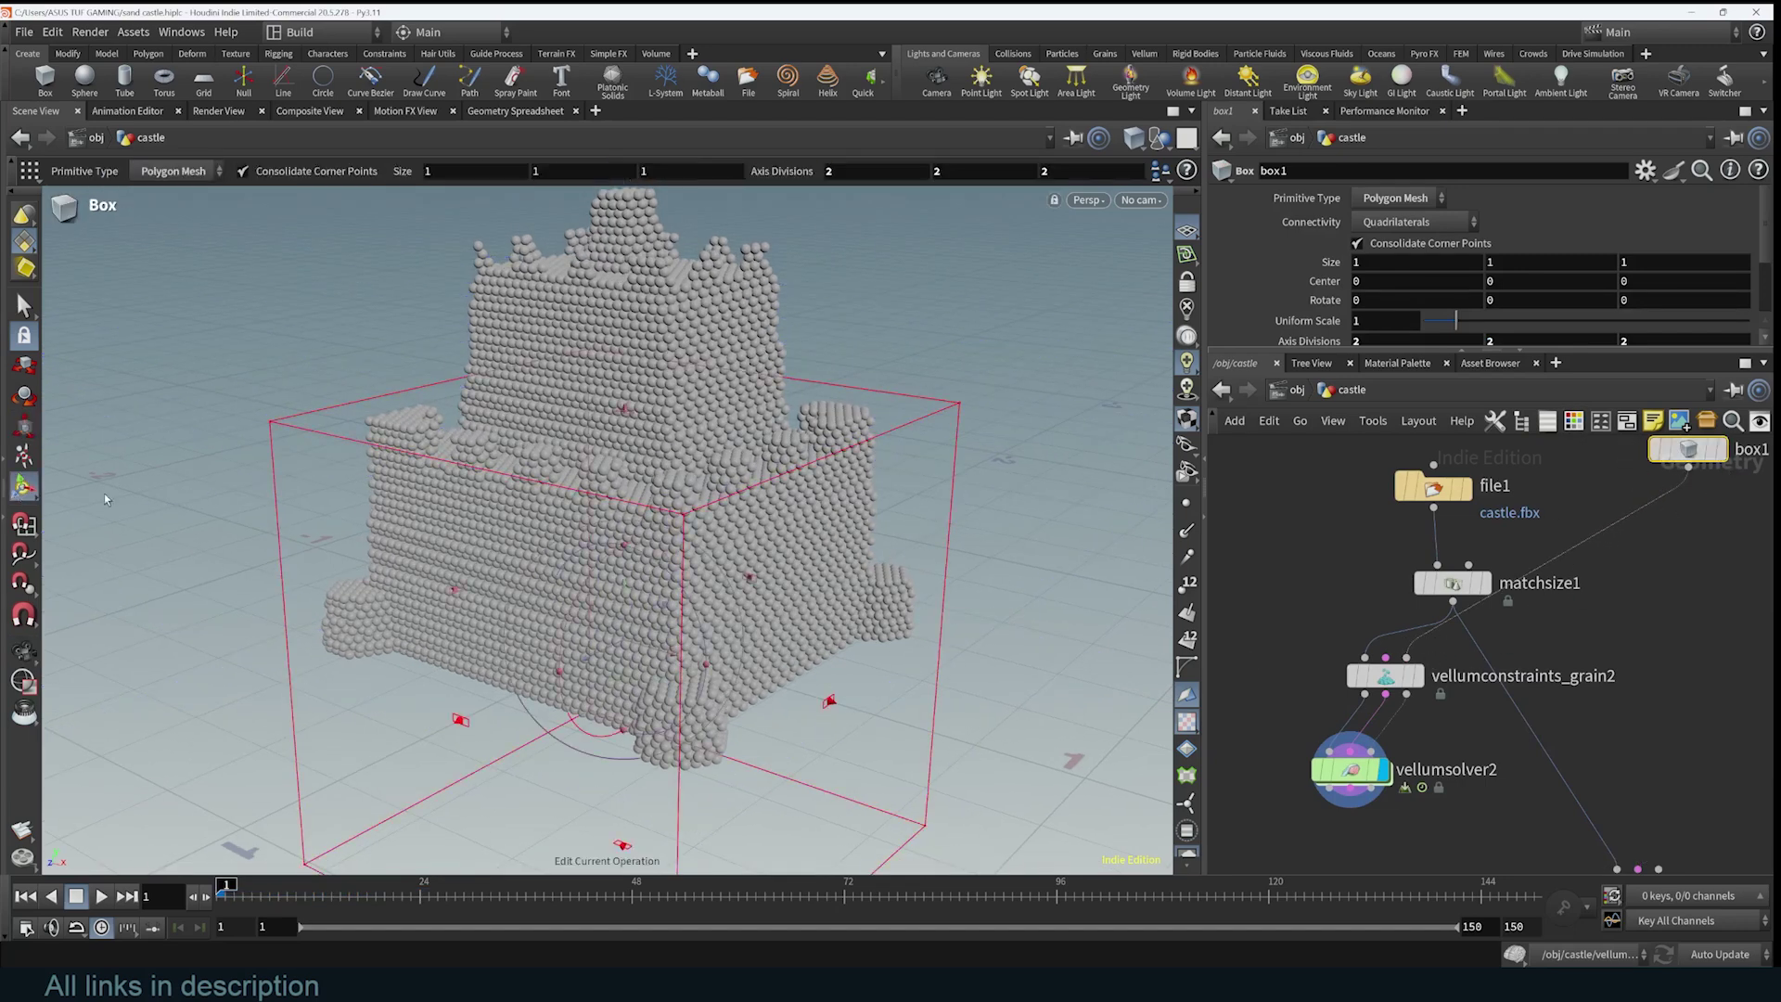
pyautogui.keyDown('alt'); pyautogui.moveTo(854, 544); pyautogui.dragTo(836, 560, button='right'); pyautogui.keyUp('alt')
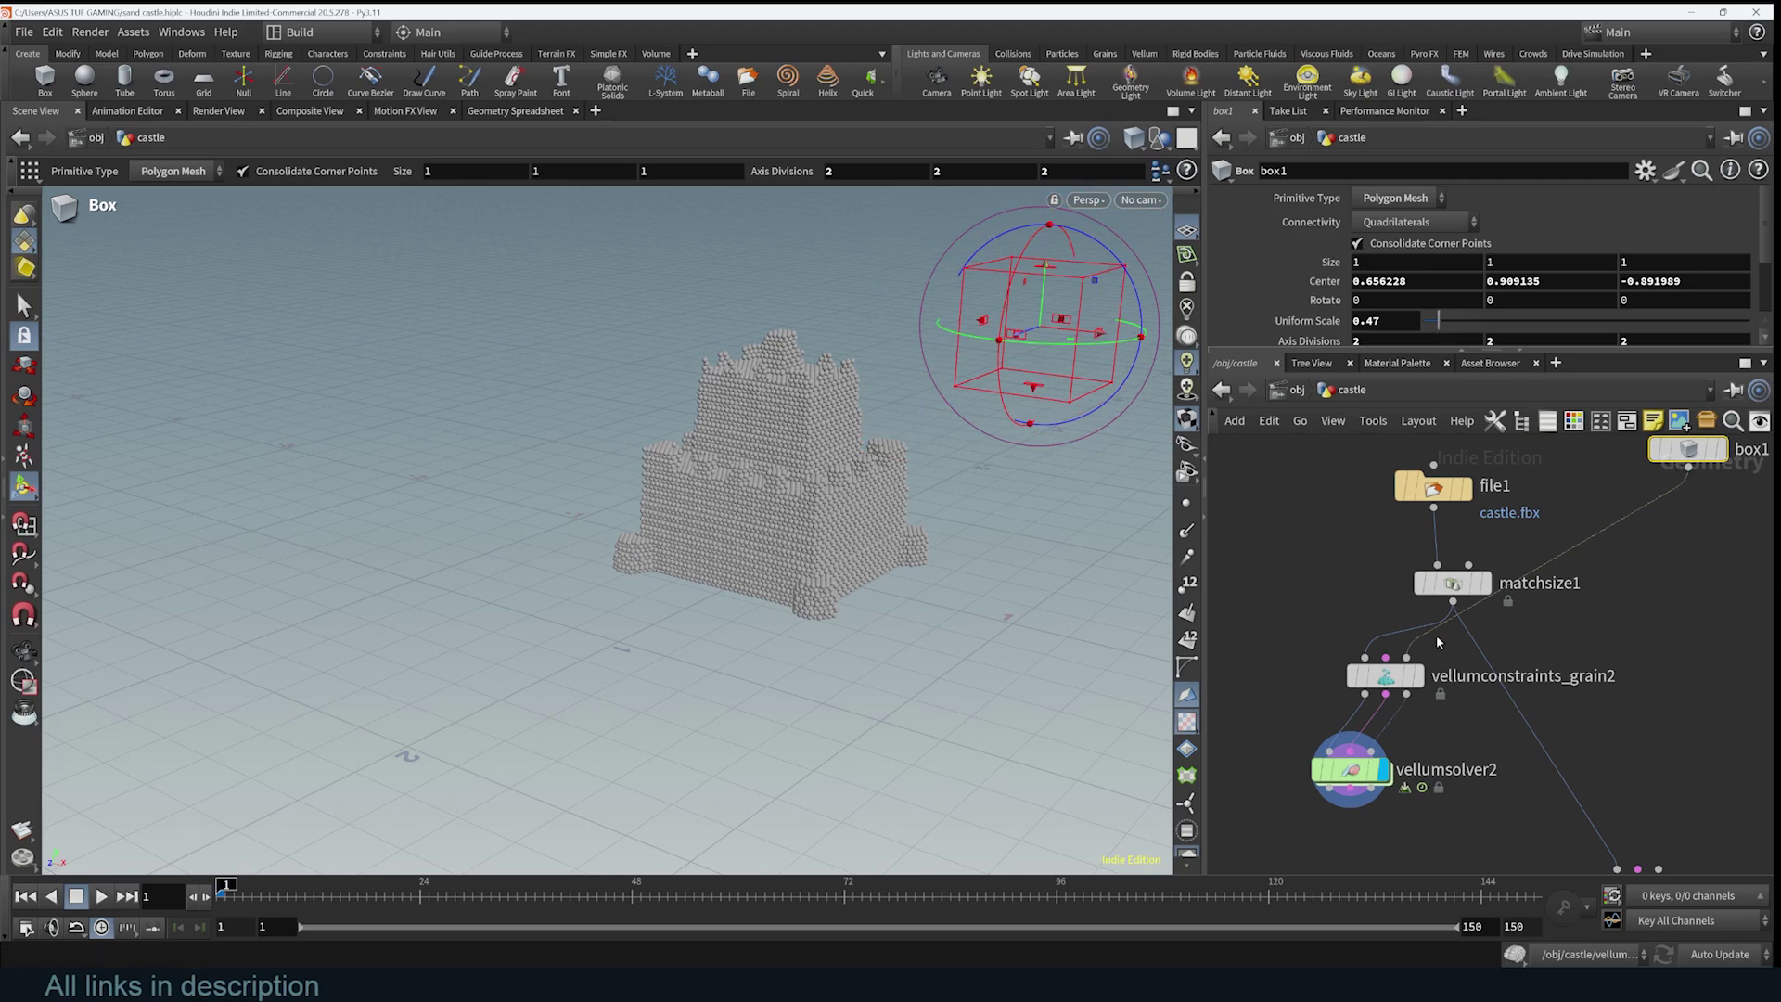
pyautogui.press('Escape')
# - Keyframe the box's Center parameters at frame 1
pyautogui.moveTo(1069, 421); pyautogui.dragTo(946, 626)
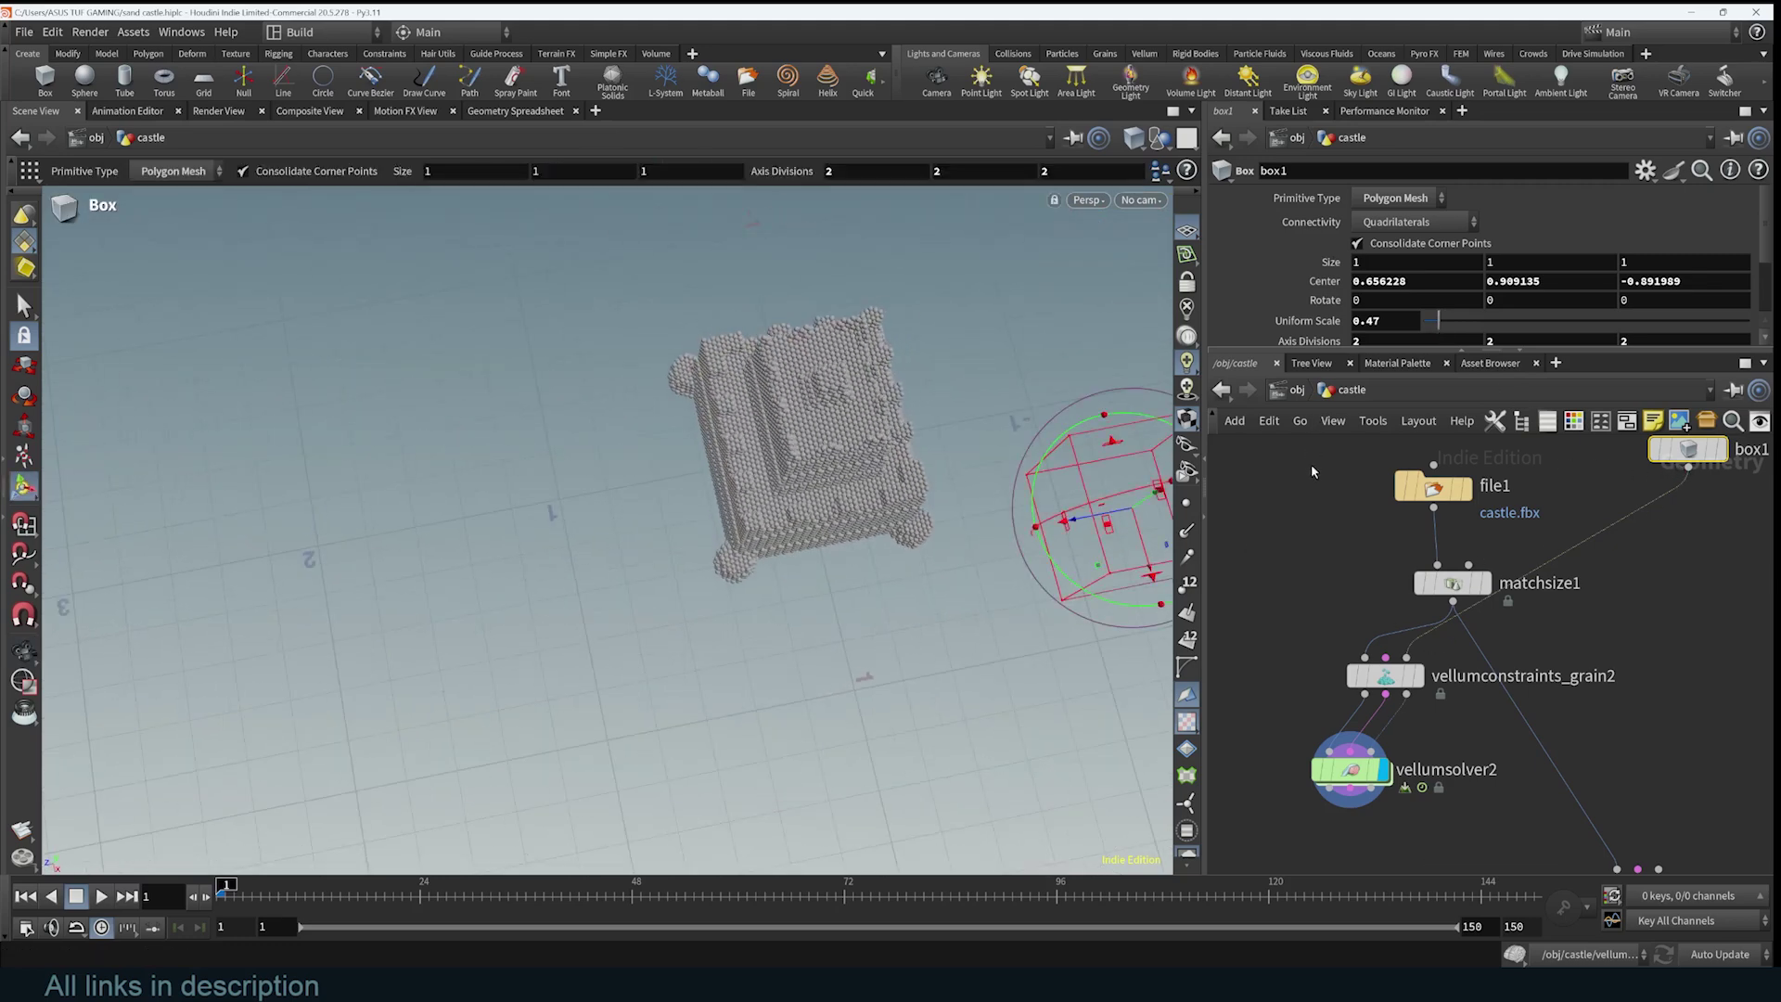
pyautogui.scroll(-2, 1337, 288)
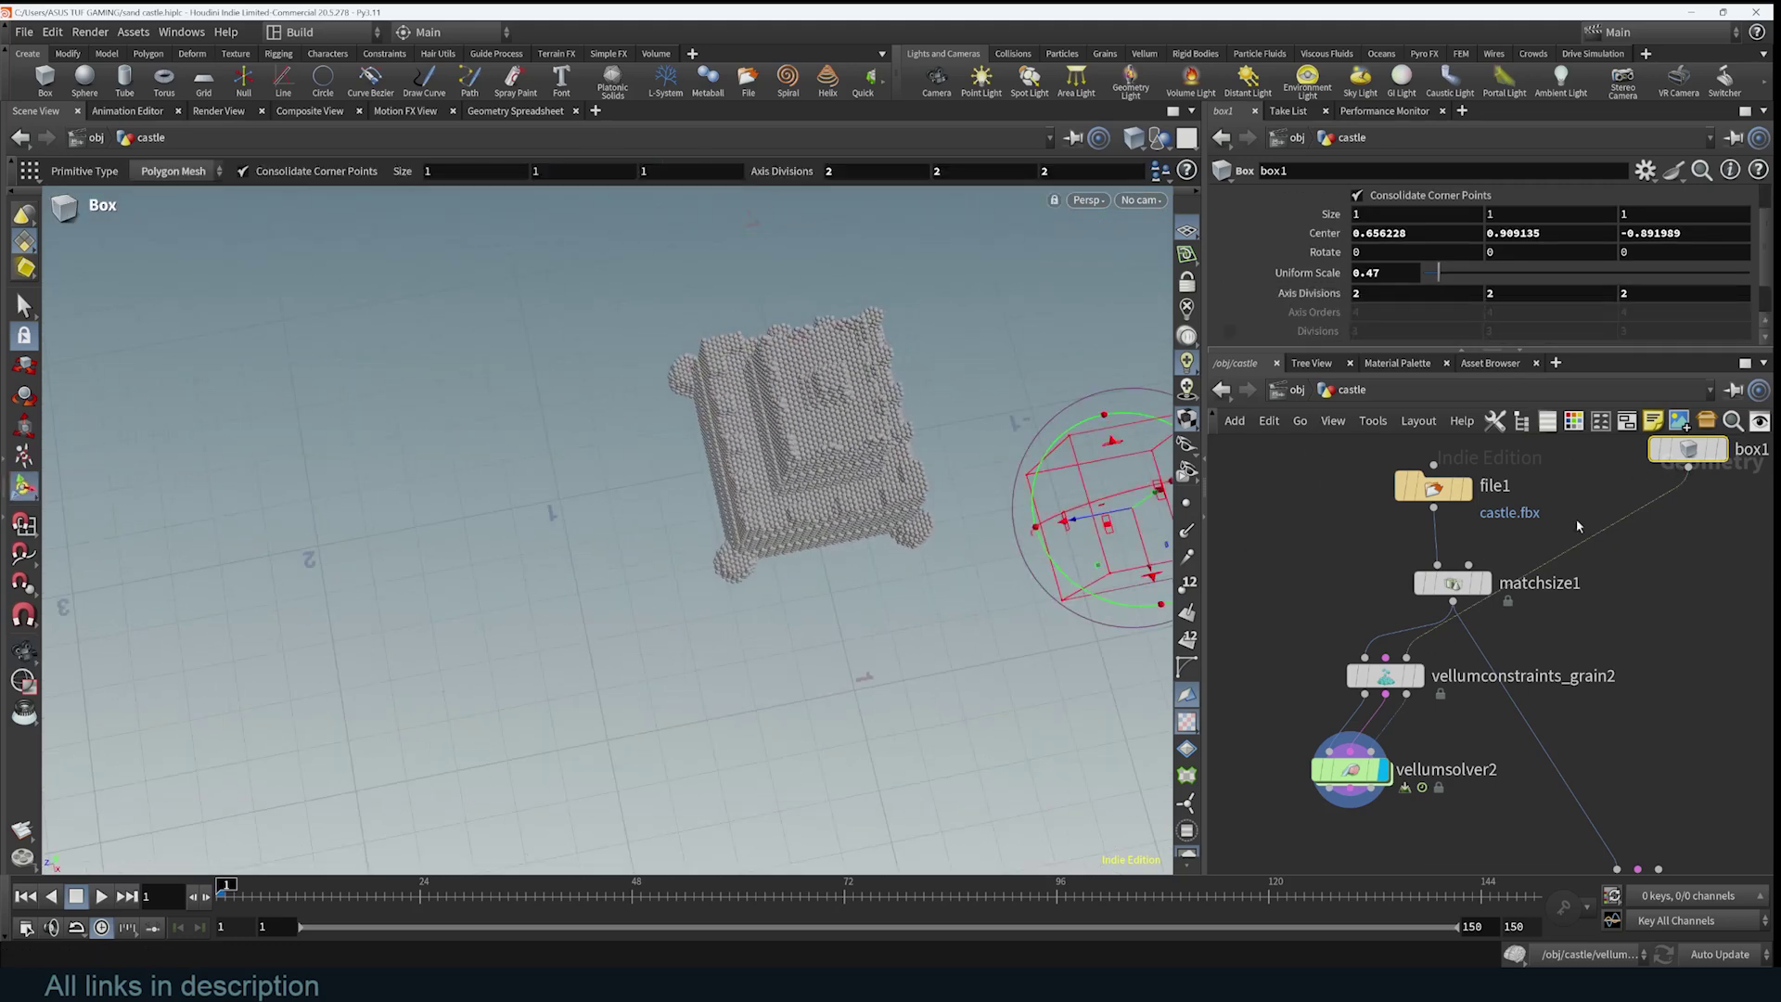
pyautogui.keyDown('alt'); pyautogui.click(1326, 235); pyautogui.keyUp('alt')
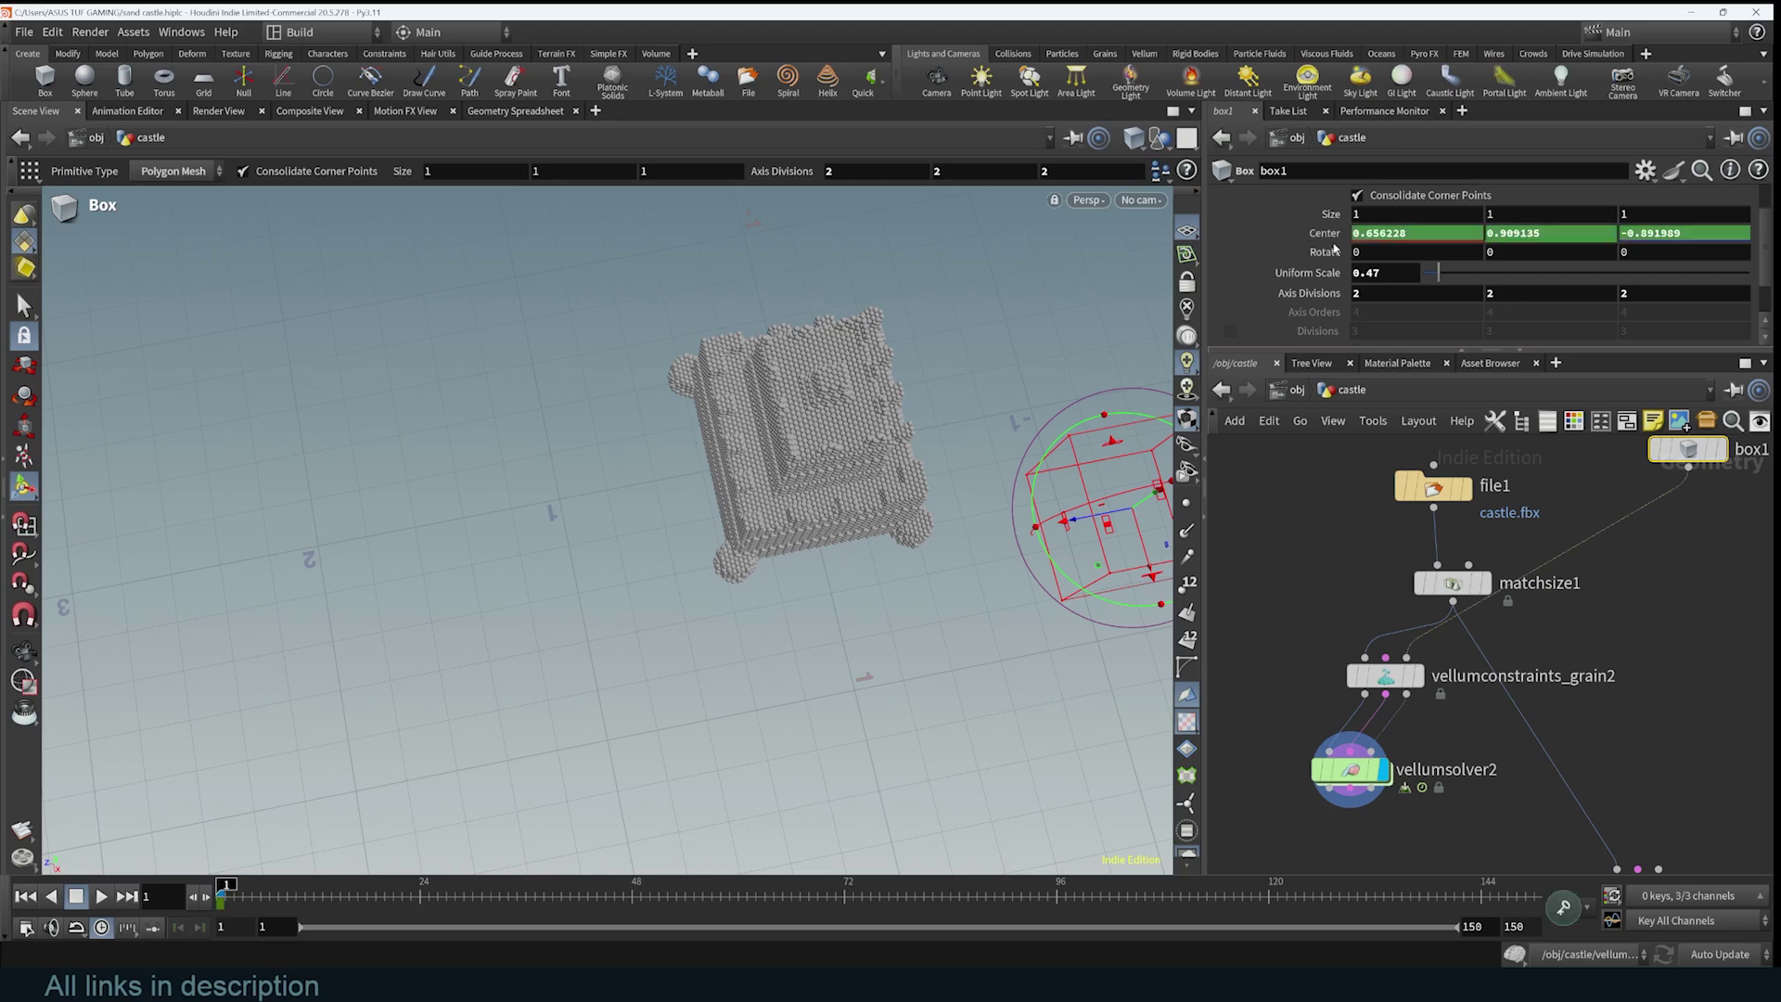
# - At frame 9, with simulation disabled, move the box into the castle to about -0.15, 0.42, 0.41 and keyframe its Center
pyautogui.press('Up')
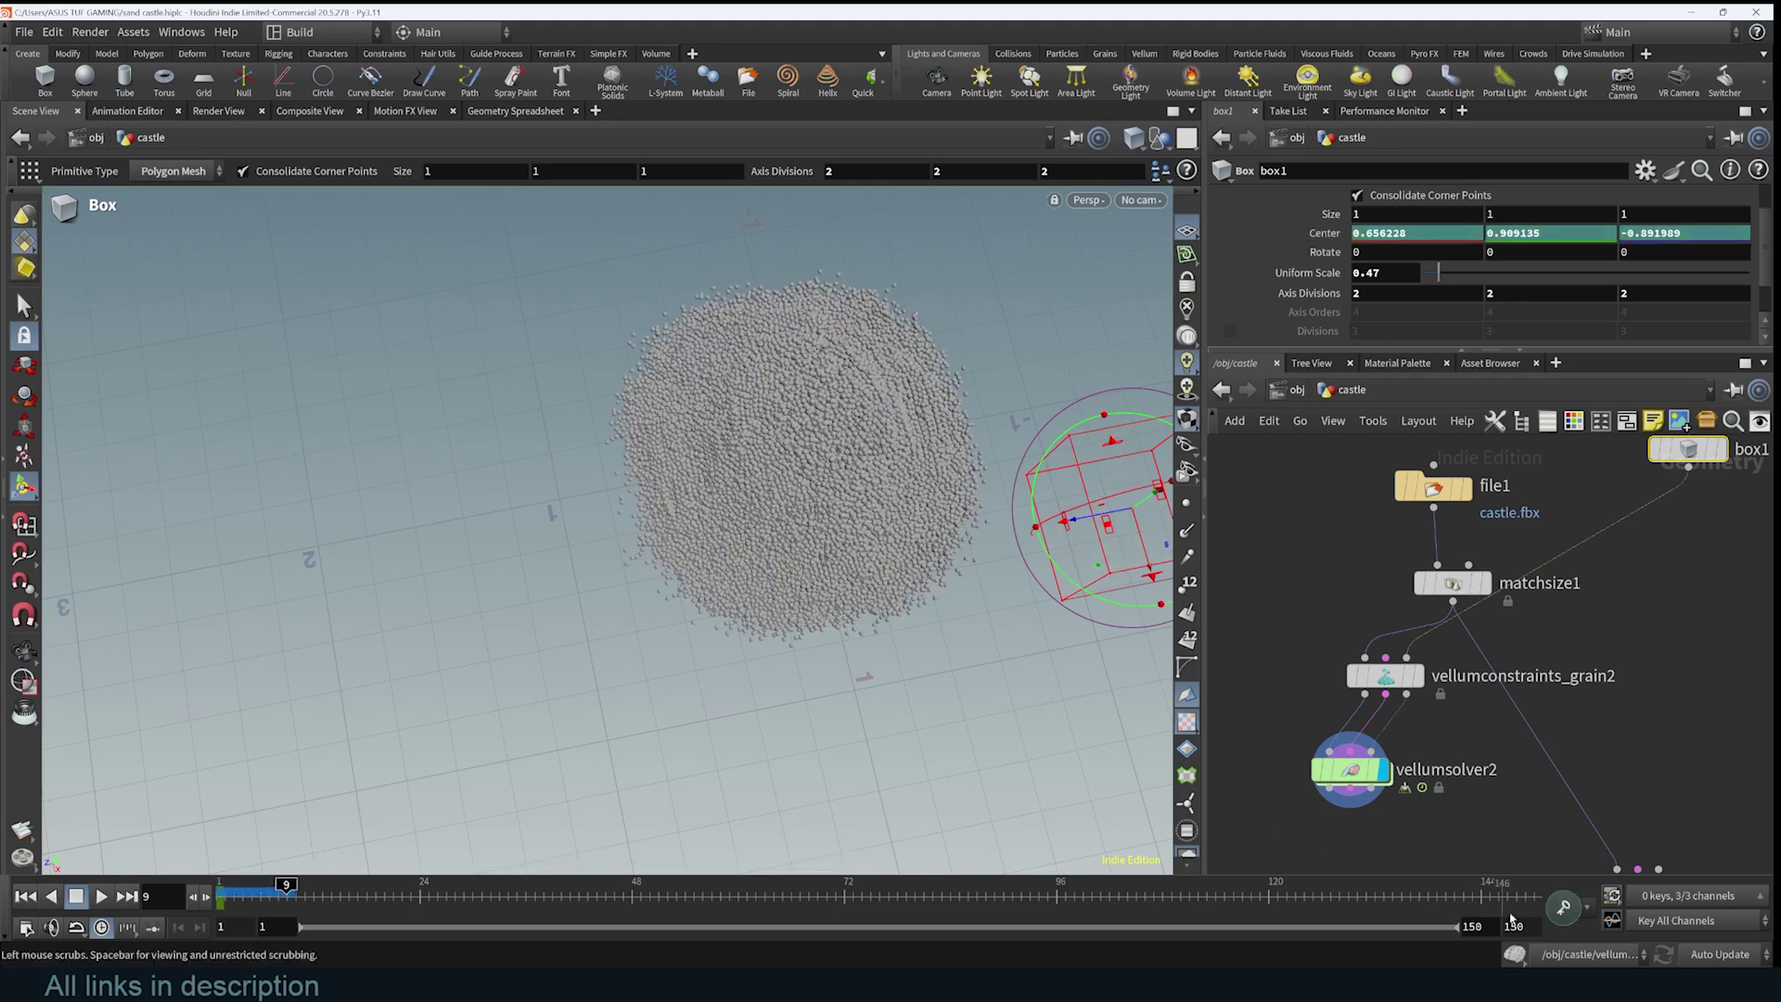
pyautogui.click(1514, 955)
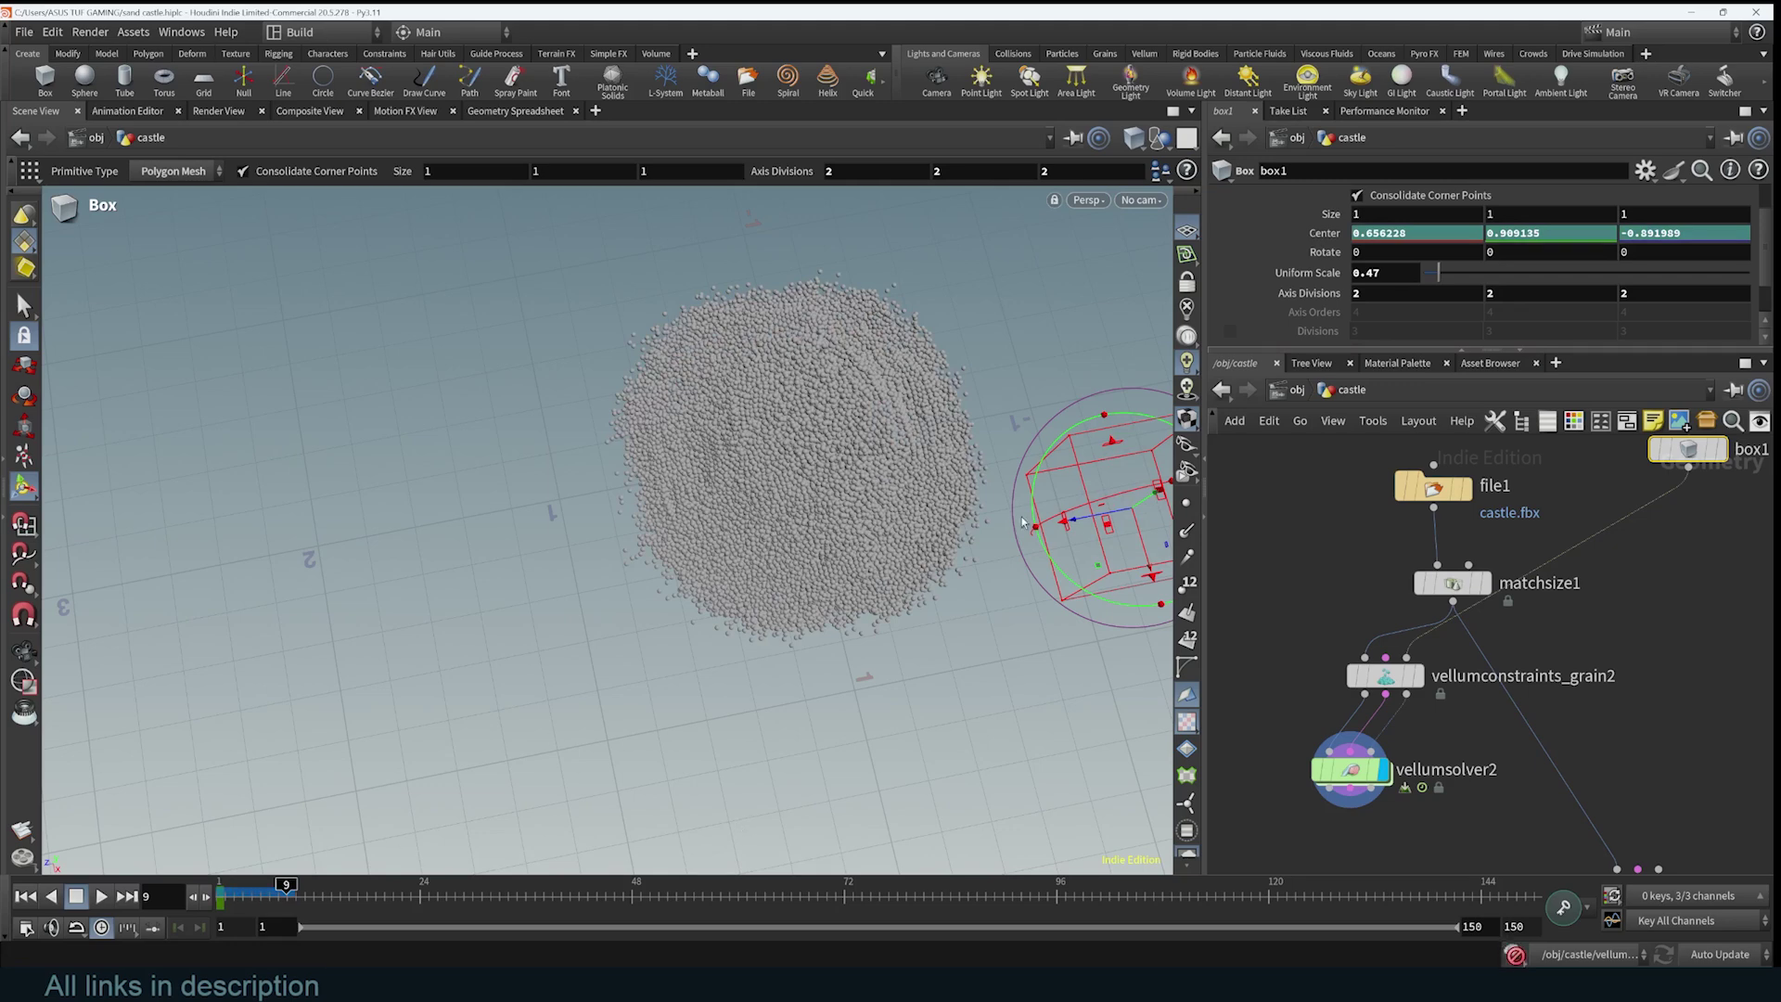
pyautogui.moveTo(1130, 514); pyautogui.dragTo(734, 428)
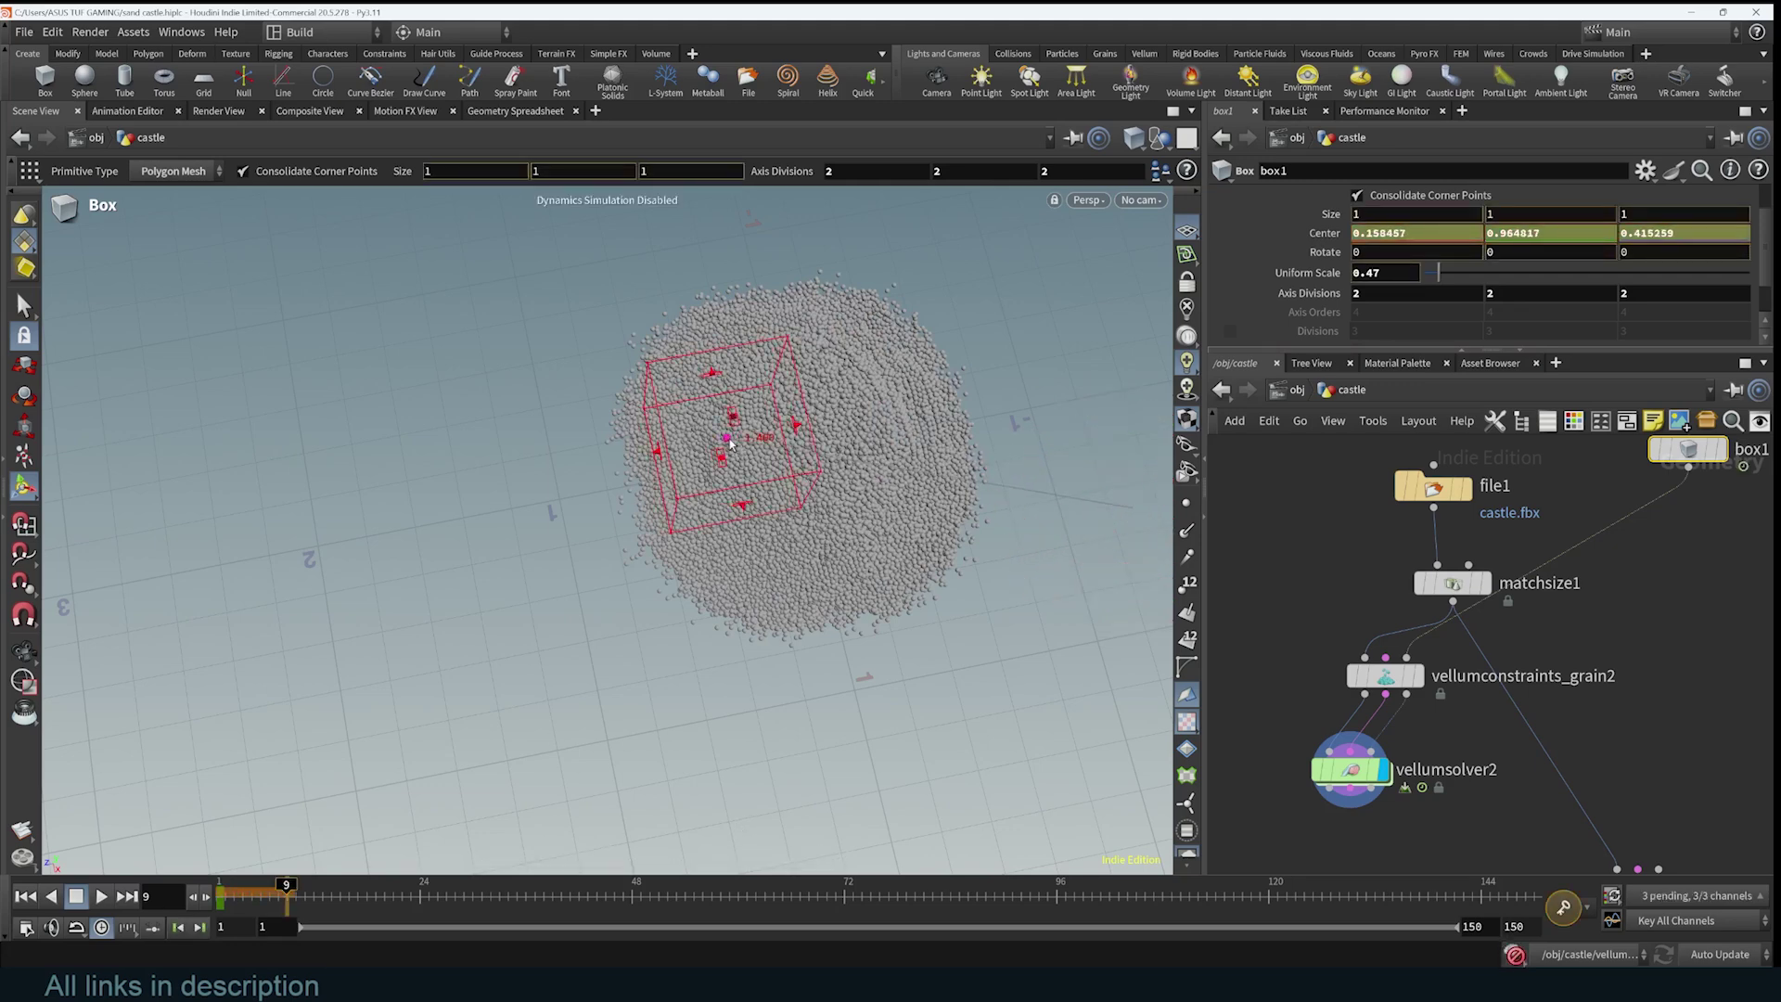
pyautogui.keyDown('alt'); pyautogui.moveTo(890, 547); pyautogui.dragTo(907, 347); pyautogui.keyUp('alt')
pyautogui.moveTo(701, 332); pyautogui.dragTo(1038, 661)
pyautogui.press('Return')
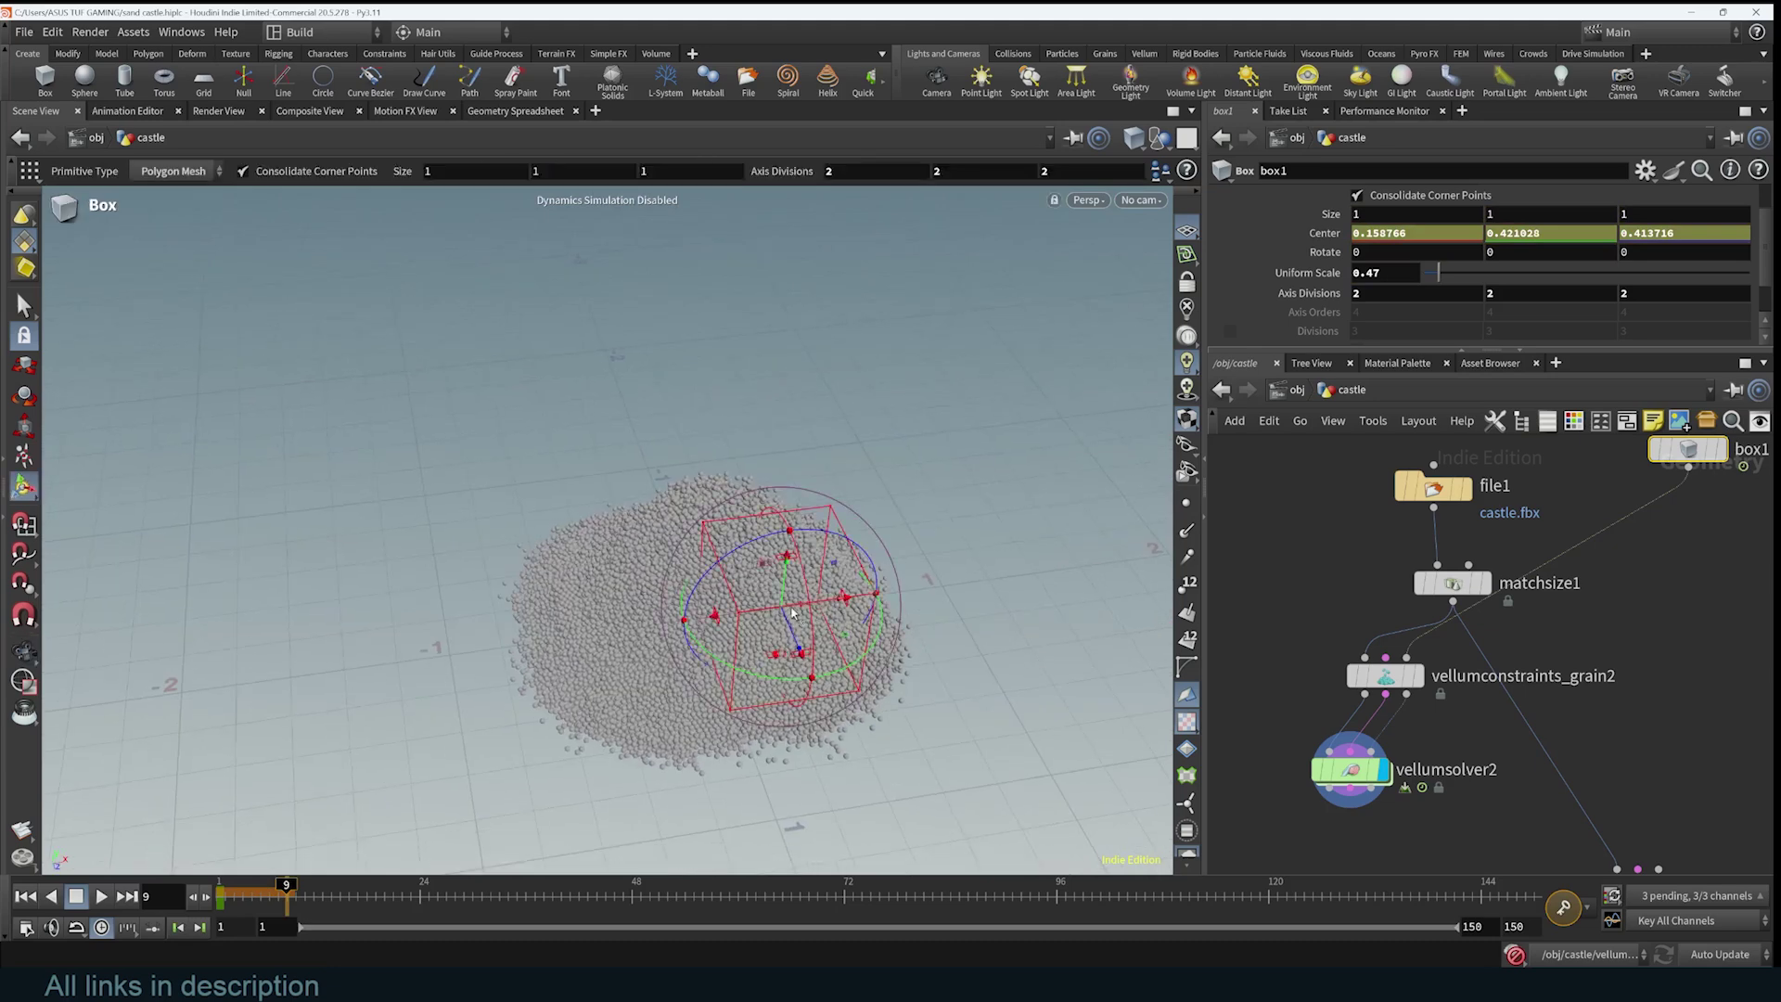
pyautogui.moveTo(825, 607); pyautogui.dragTo(742, 619)
pyautogui.keyDown('alt'); pyautogui.moveTo(927, 596); pyautogui.dragTo(742, 491); pyautogui.keyUp('alt')
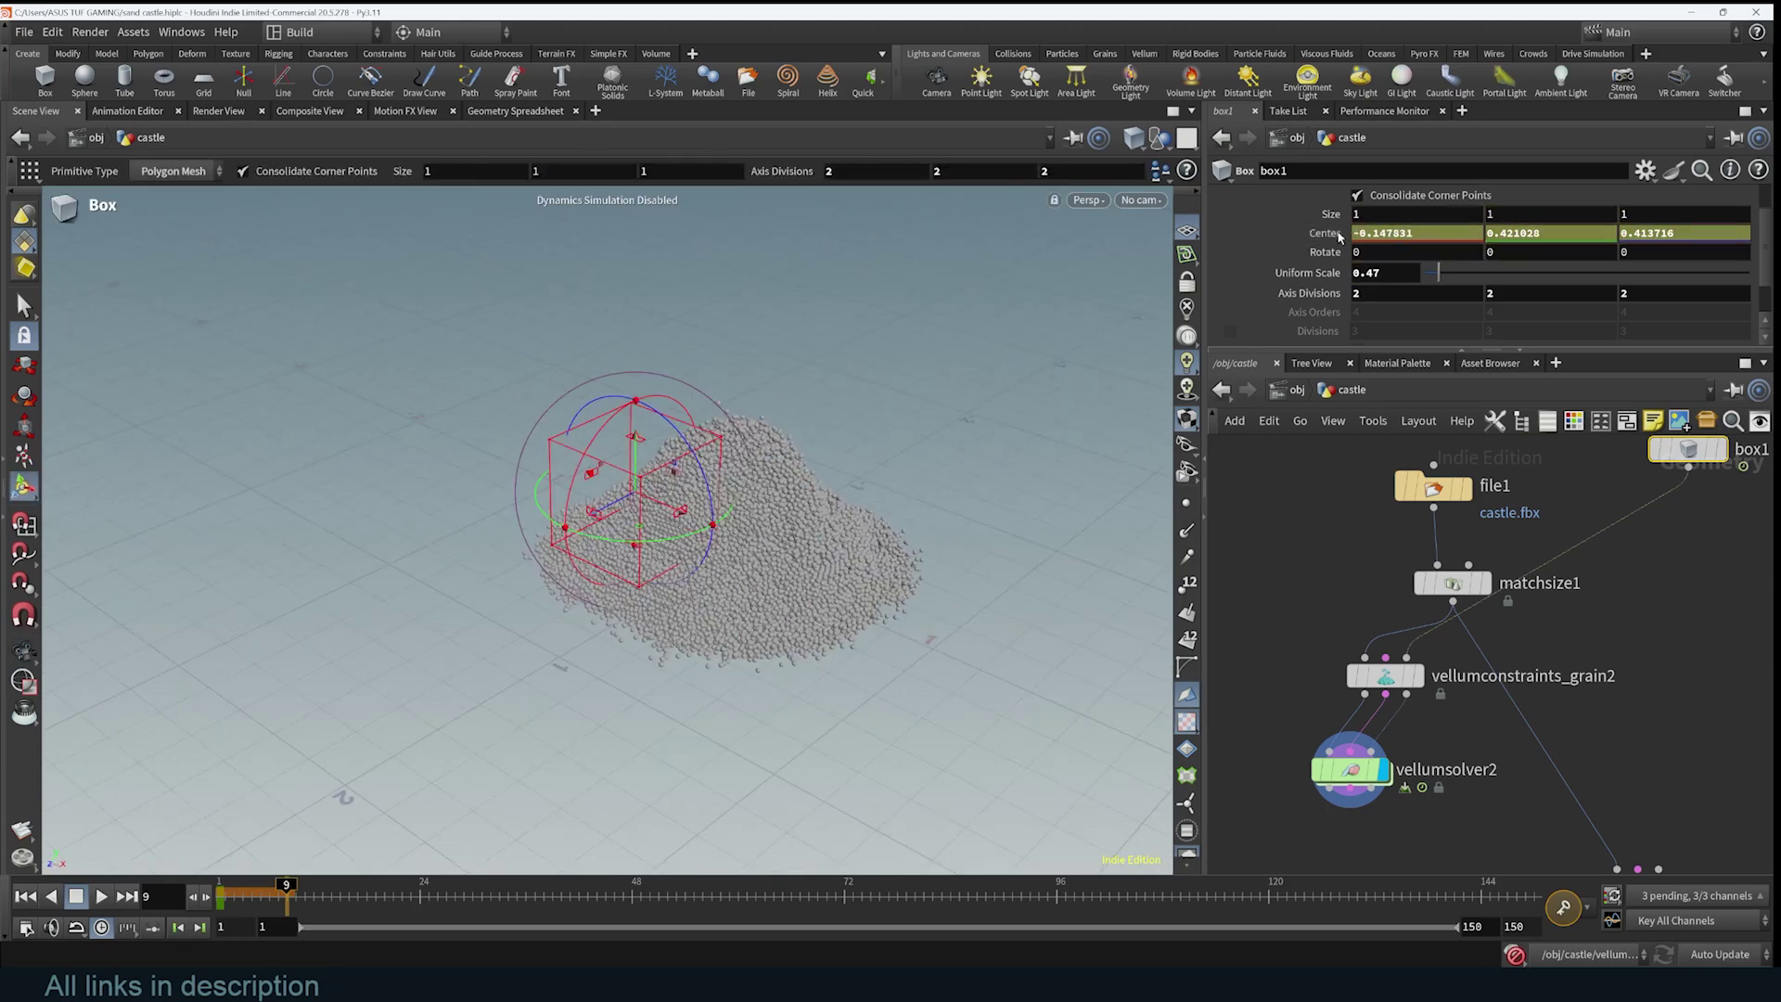
pyautogui.keyDown('alt'); pyautogui.click(1333, 236); pyautogui.keyUp('alt')
# - Return to frame 1, re-enable simulation, play the box collision with the castle grains and rewind to the first frame
pyautogui.moveTo(289, 883); pyautogui.dragTo(198, 881)
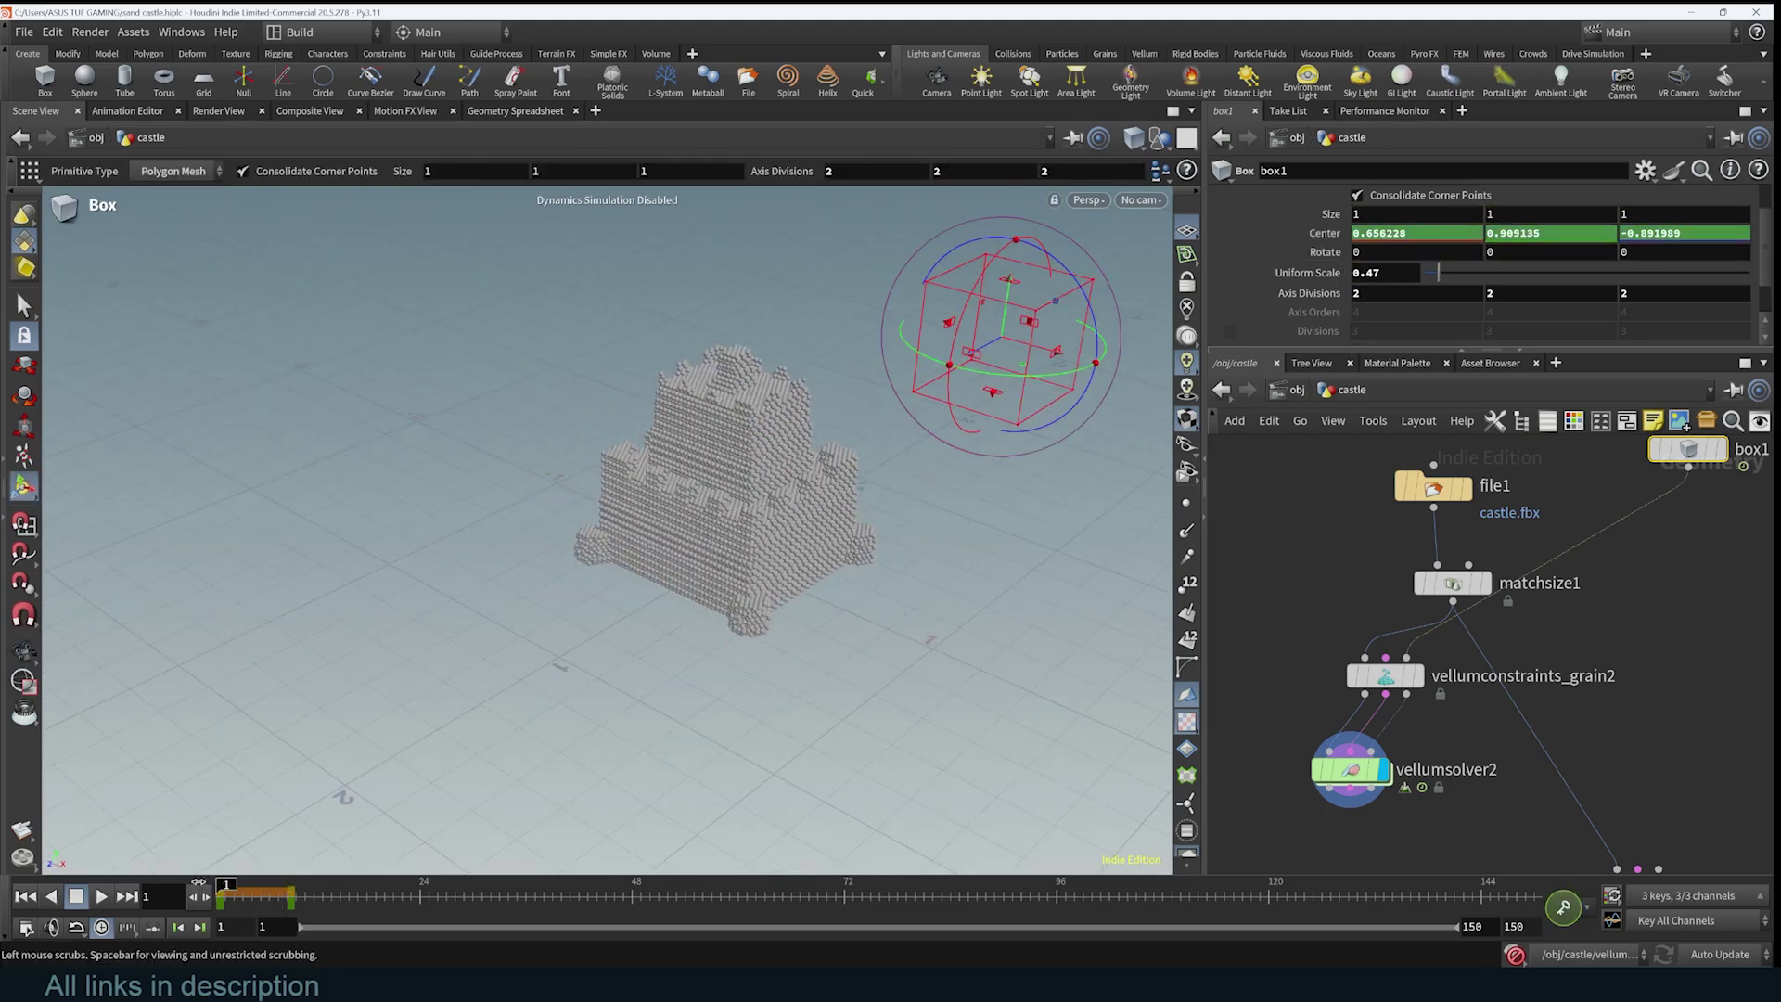
pyautogui.click(1526, 954)
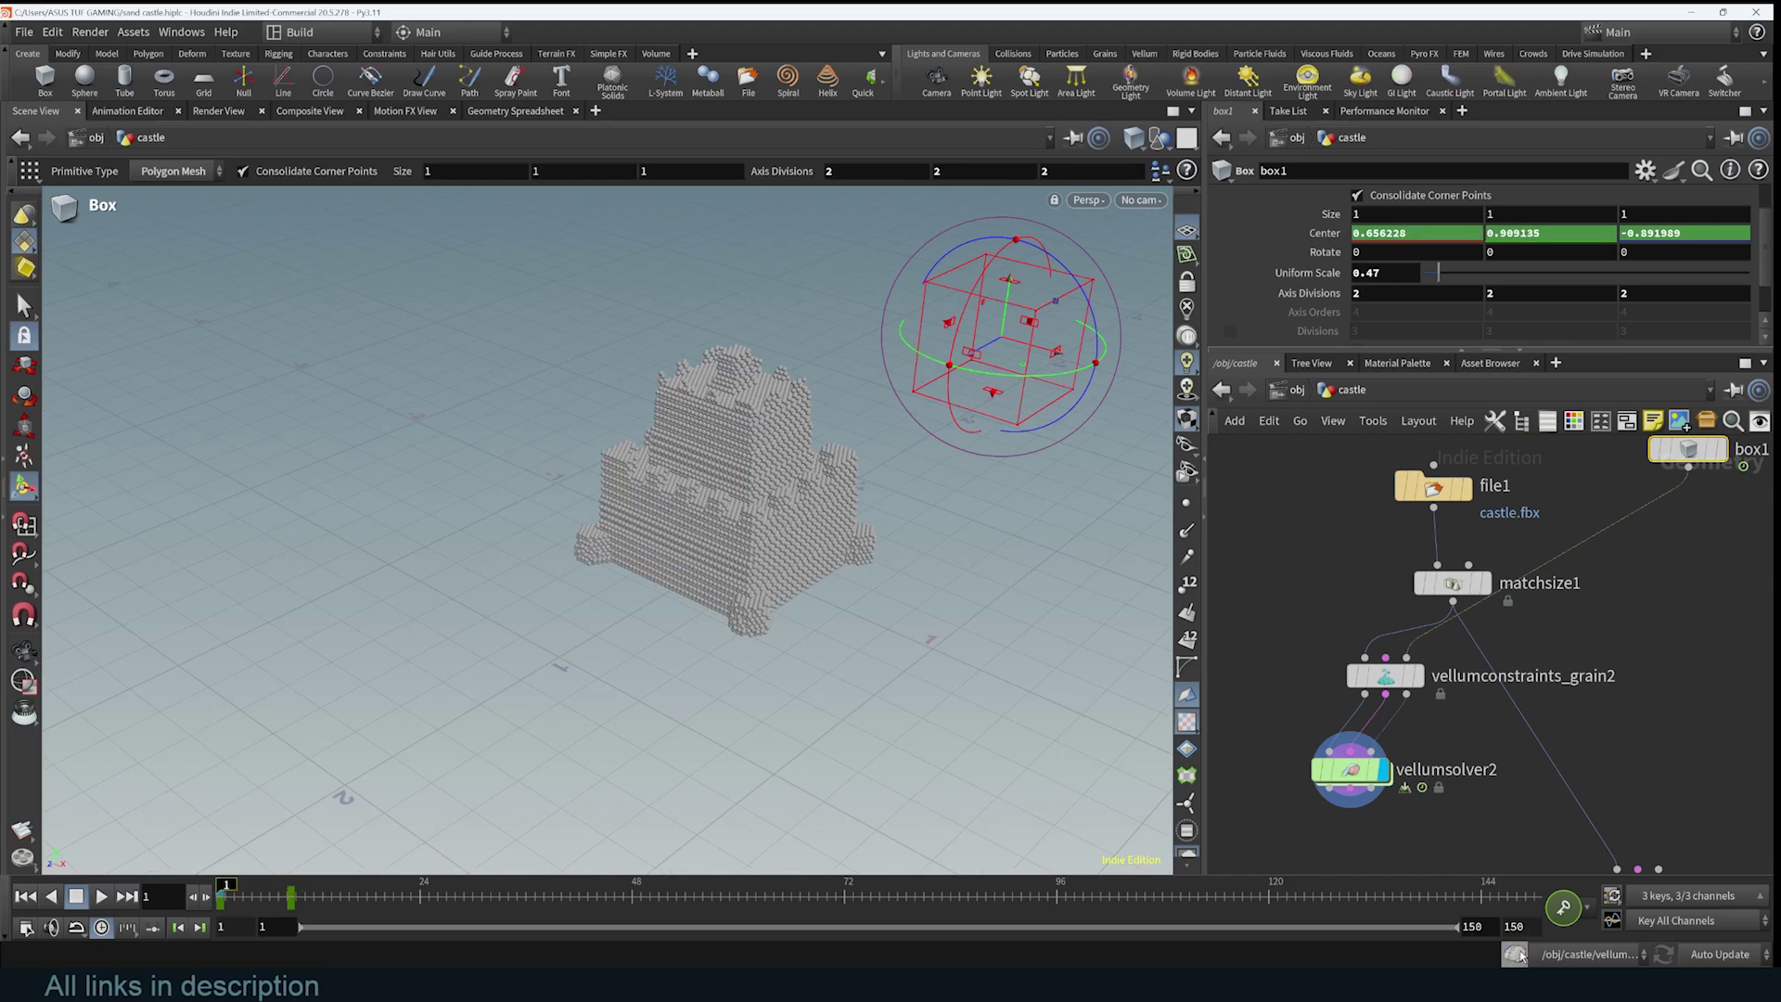
pyautogui.click(117, 894)
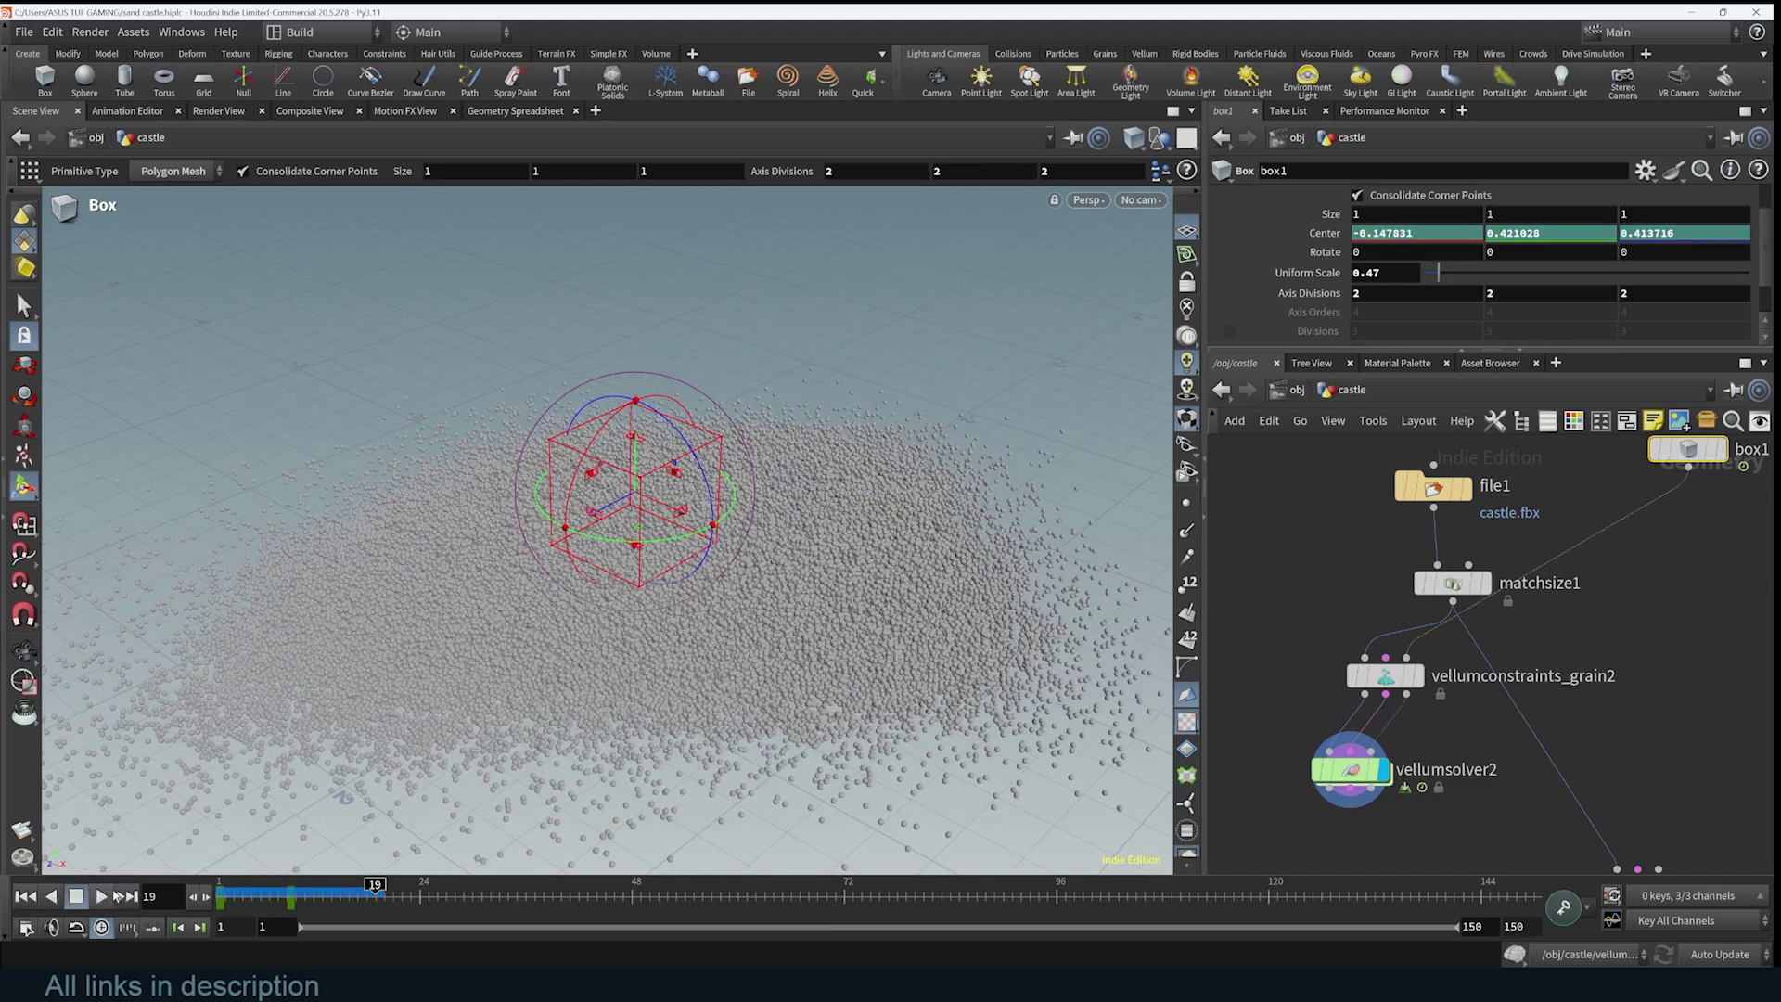
pyautogui.click(117, 894)
pyautogui.click(25, 896)
pyautogui.press('Escape')
pyautogui.keyDown('alt'); pyautogui.moveTo(615, 623); pyautogui.dragTo(631, 577); pyautogui.keyUp('alt')
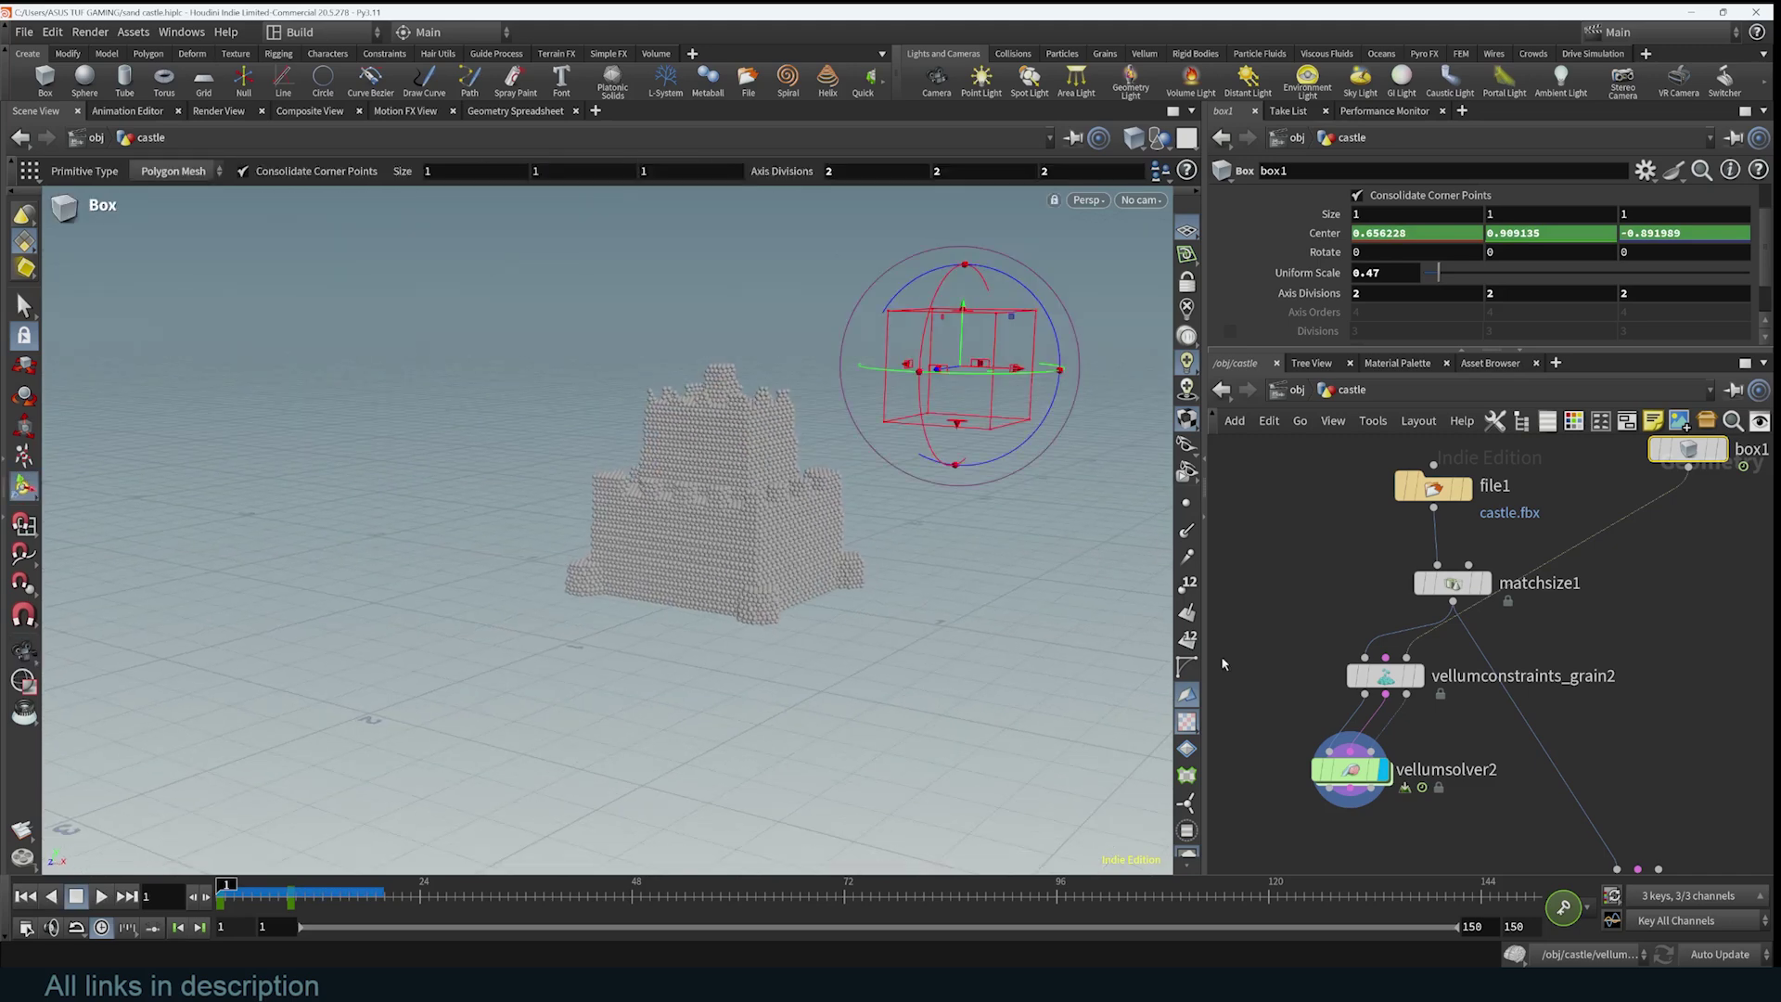
# - Delete the collision box node from the castle network
pyautogui.moveTo(1766, 506); pyautogui.dragTo(1638, 615, button='middle')
pyautogui.press('Delete')
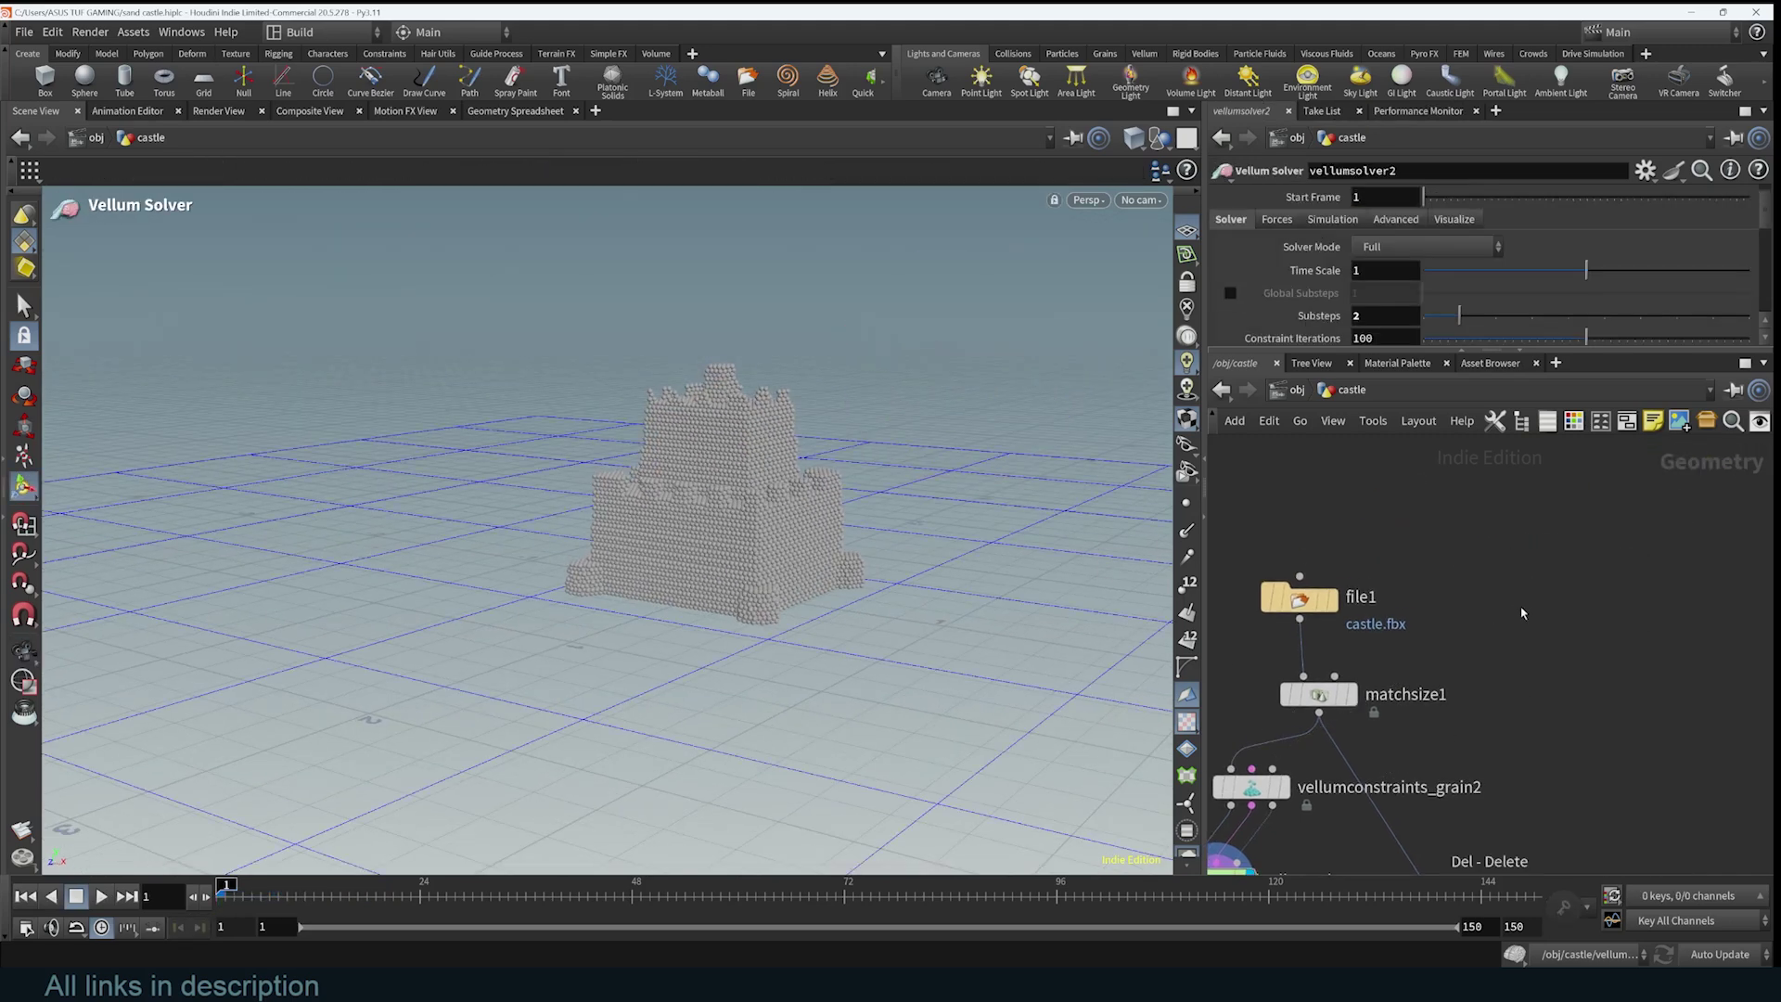
# - Move vellumsolver2 farther below vellumconstraints_grain2 and open the solver's internal forces network
pyautogui.scroll(-4, 1504, 677)
pyautogui.moveTo(1558, 744); pyautogui.dragTo(1558, 589, button='middle')
pyautogui.scroll(2, 1480, 662)
pyautogui.scroll(3, 1410, 617)
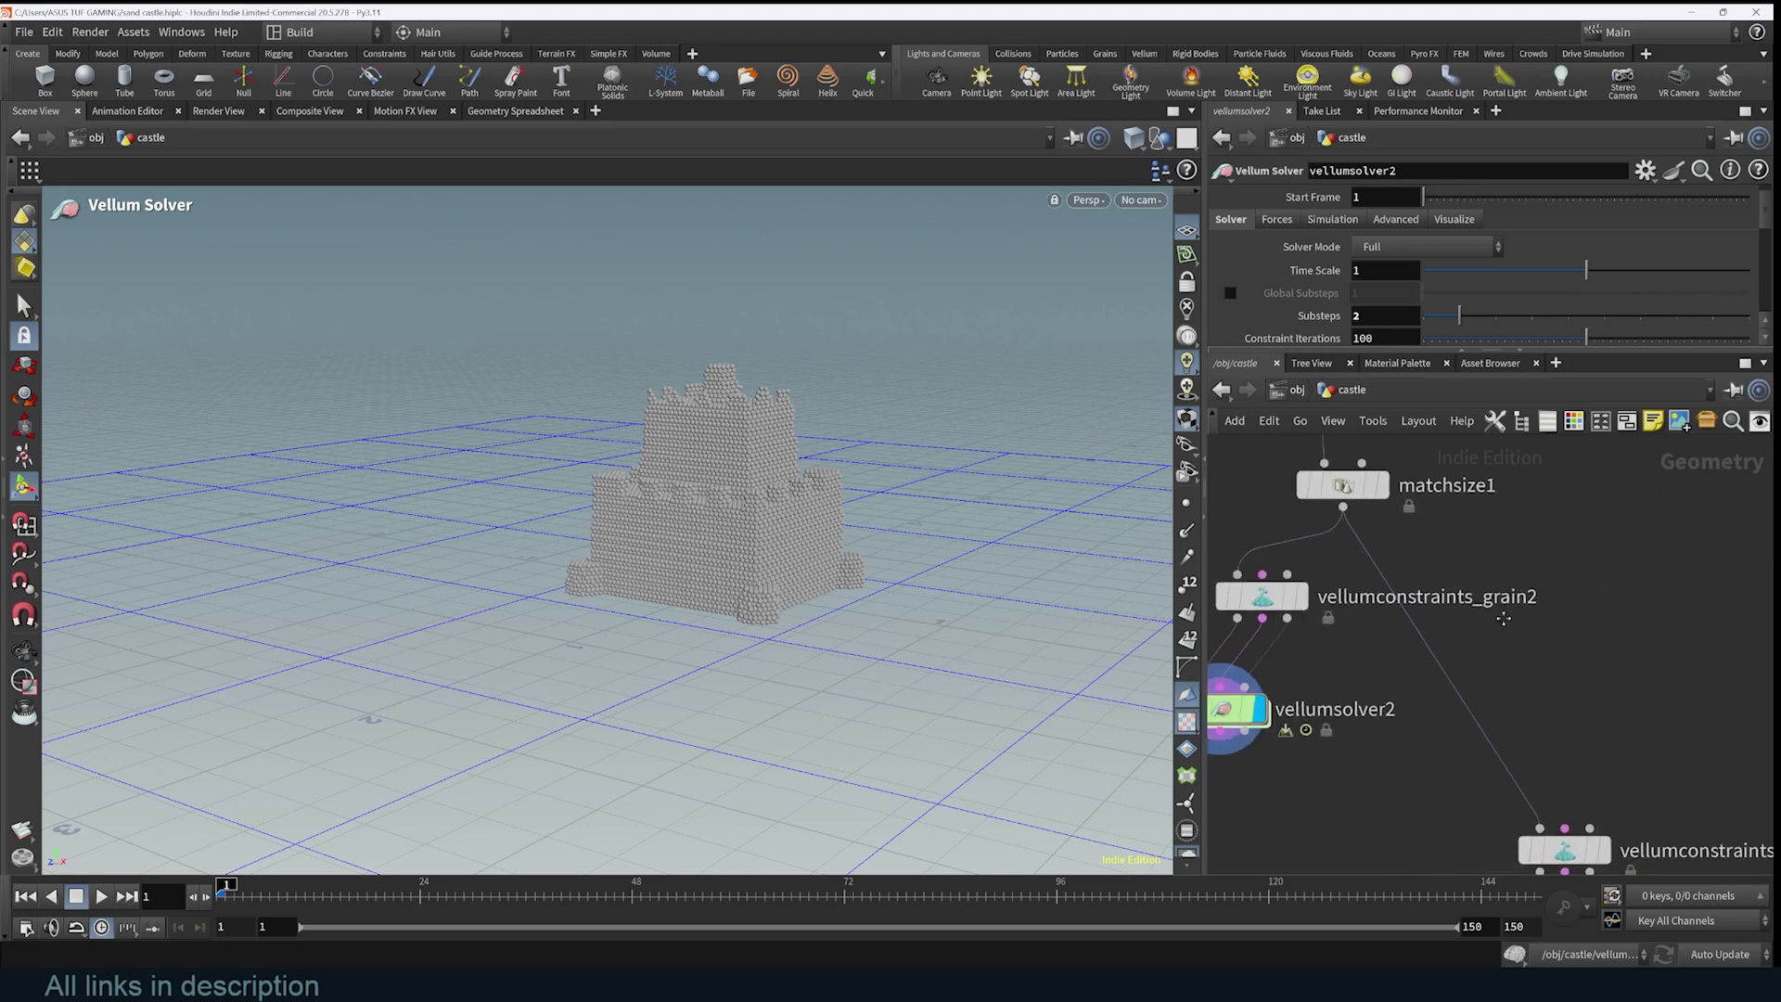
pyautogui.moveTo(1410, 616); pyautogui.dragTo(1479, 598, button='middle')
pyautogui.moveTo(1308, 701); pyautogui.dragTo(1329, 780)
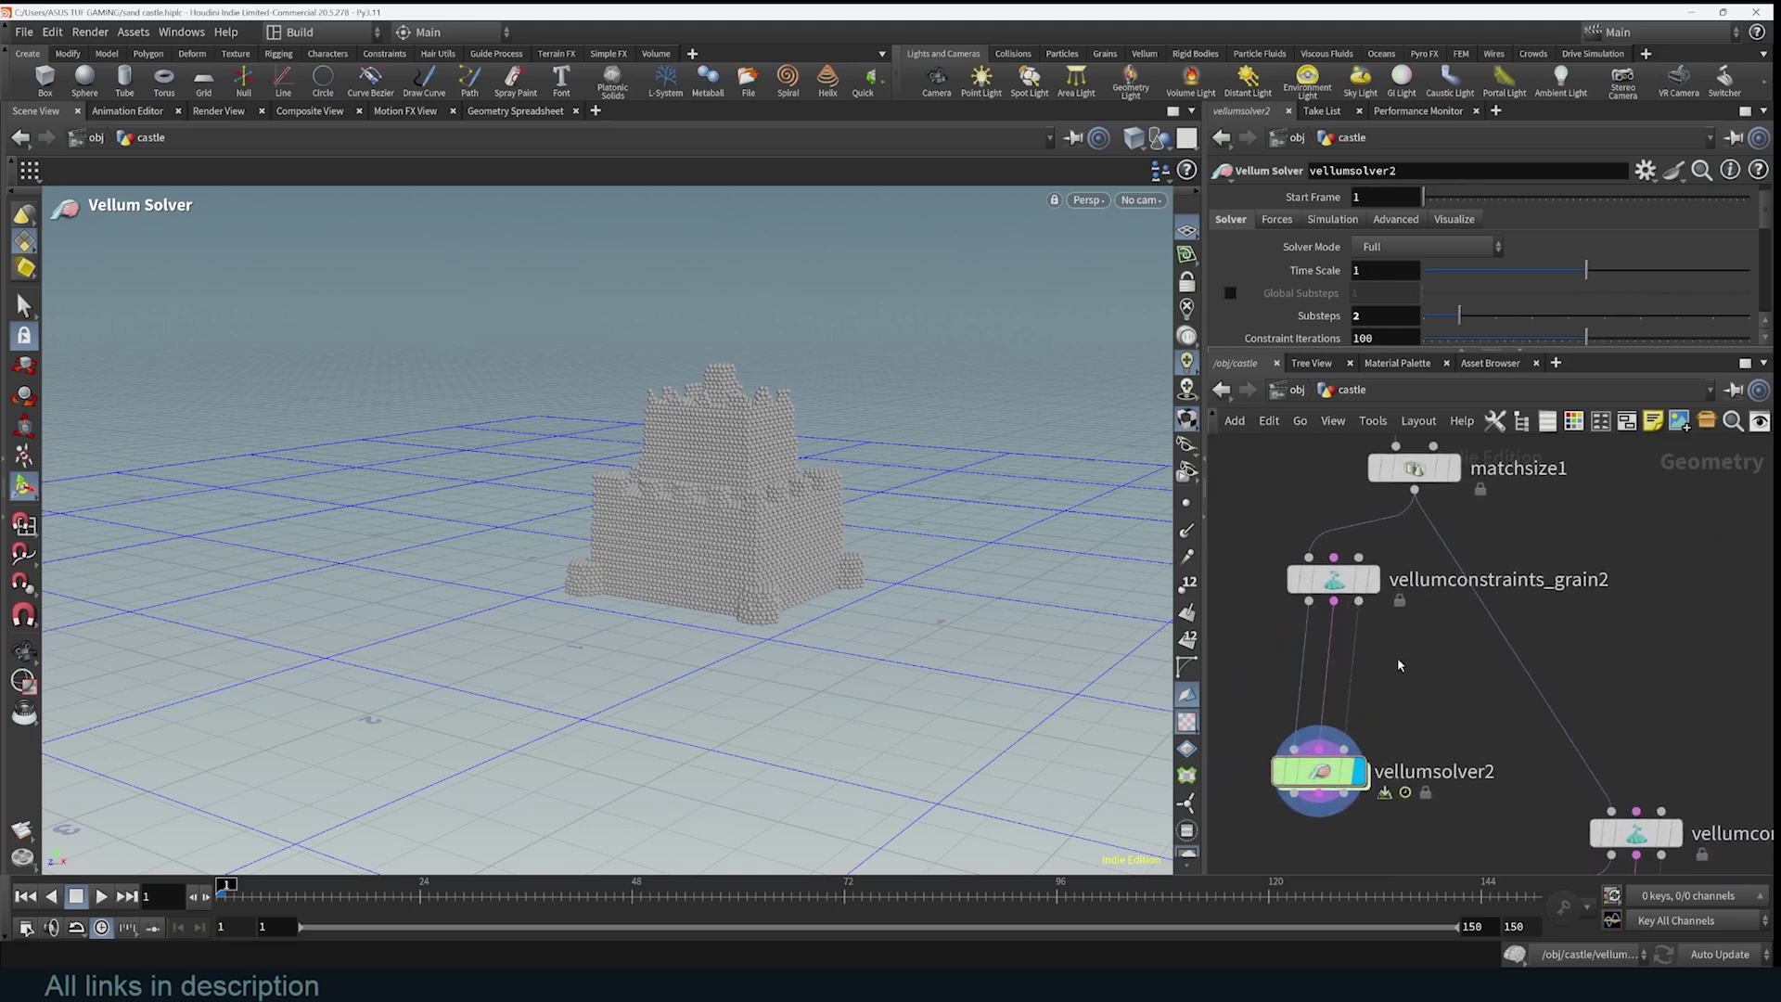
pyautogui.doubleClick(1328, 780)
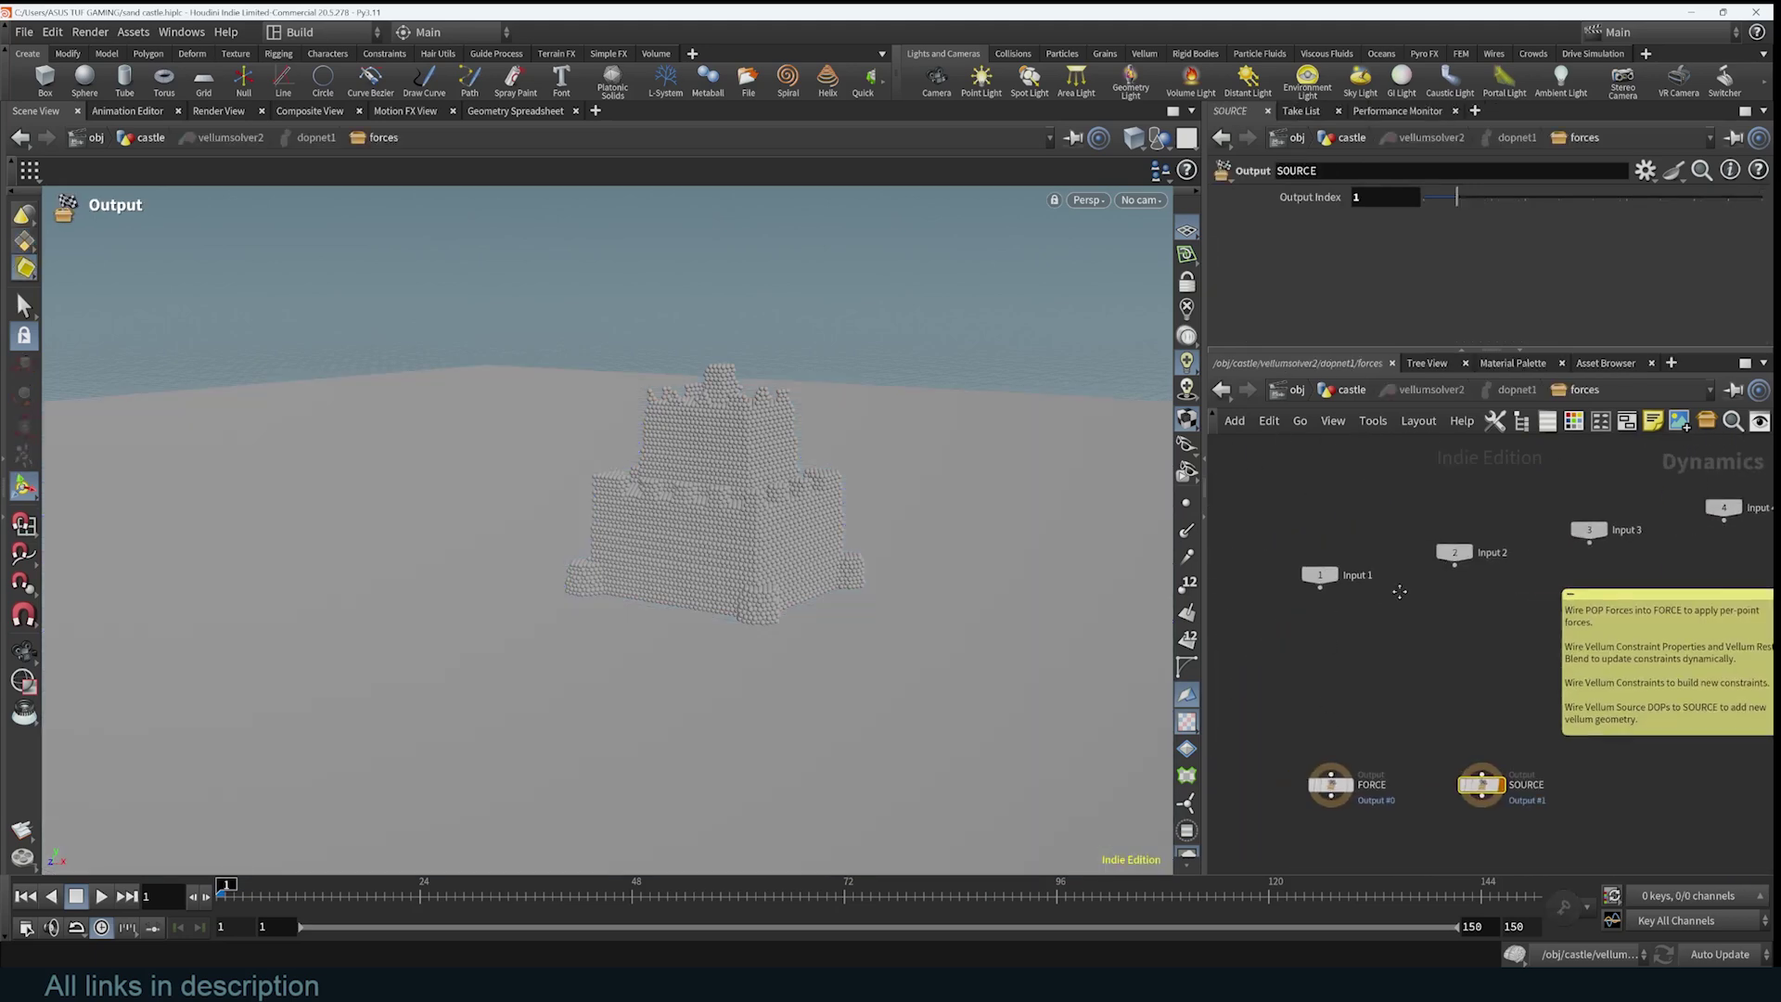
pyautogui.press('Tab')
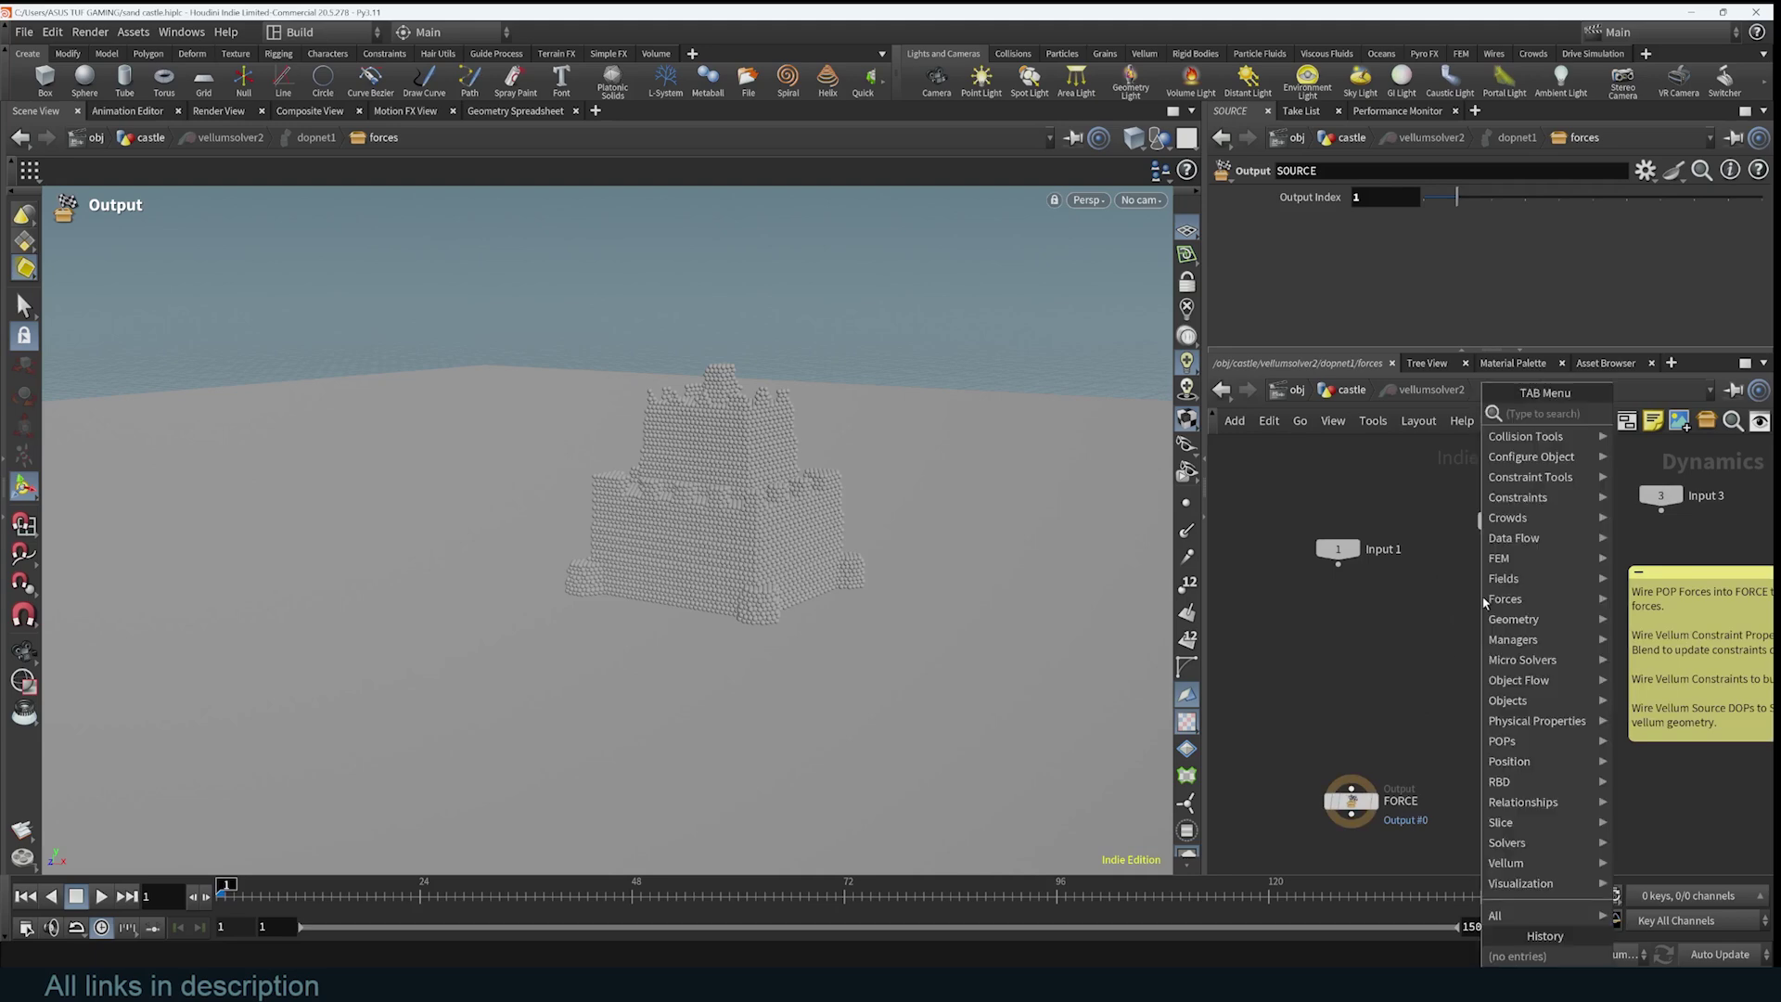
pyautogui.write('glu')
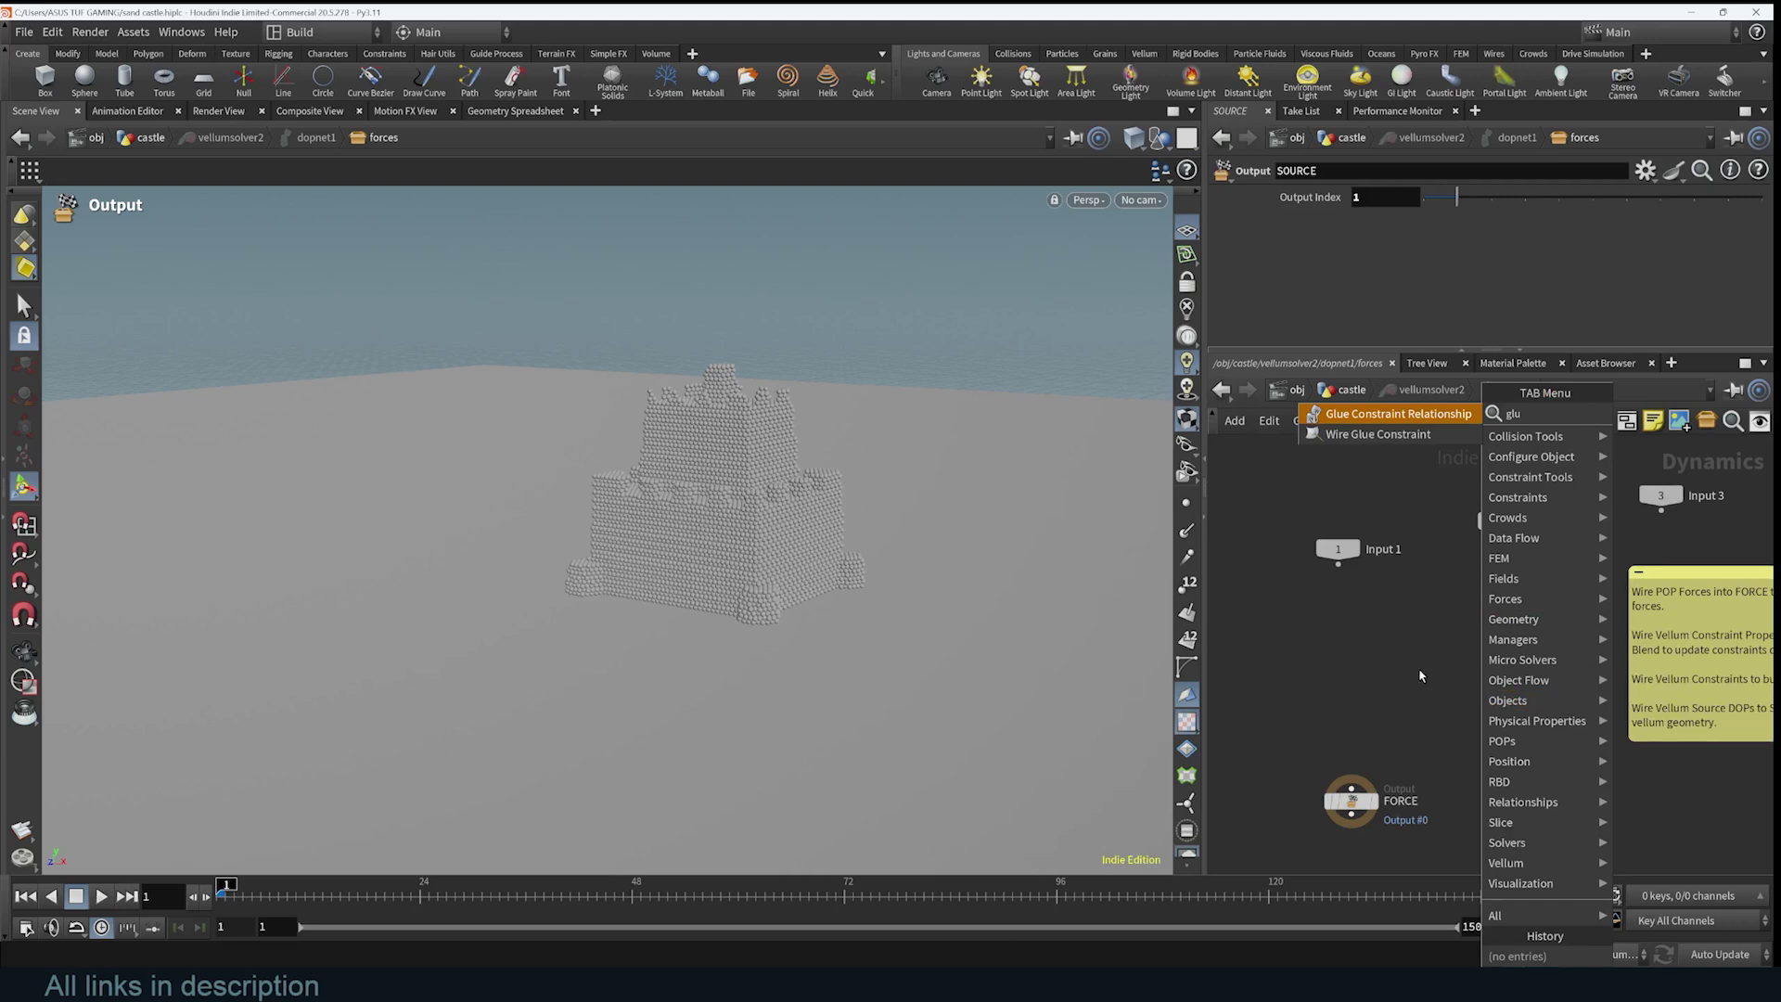
pyautogui.press('Escape')
# - Add a Vellum Constraints node to the solver's forces network, above the FORCE and SOURCE outputs
pyautogui.press('Tab')
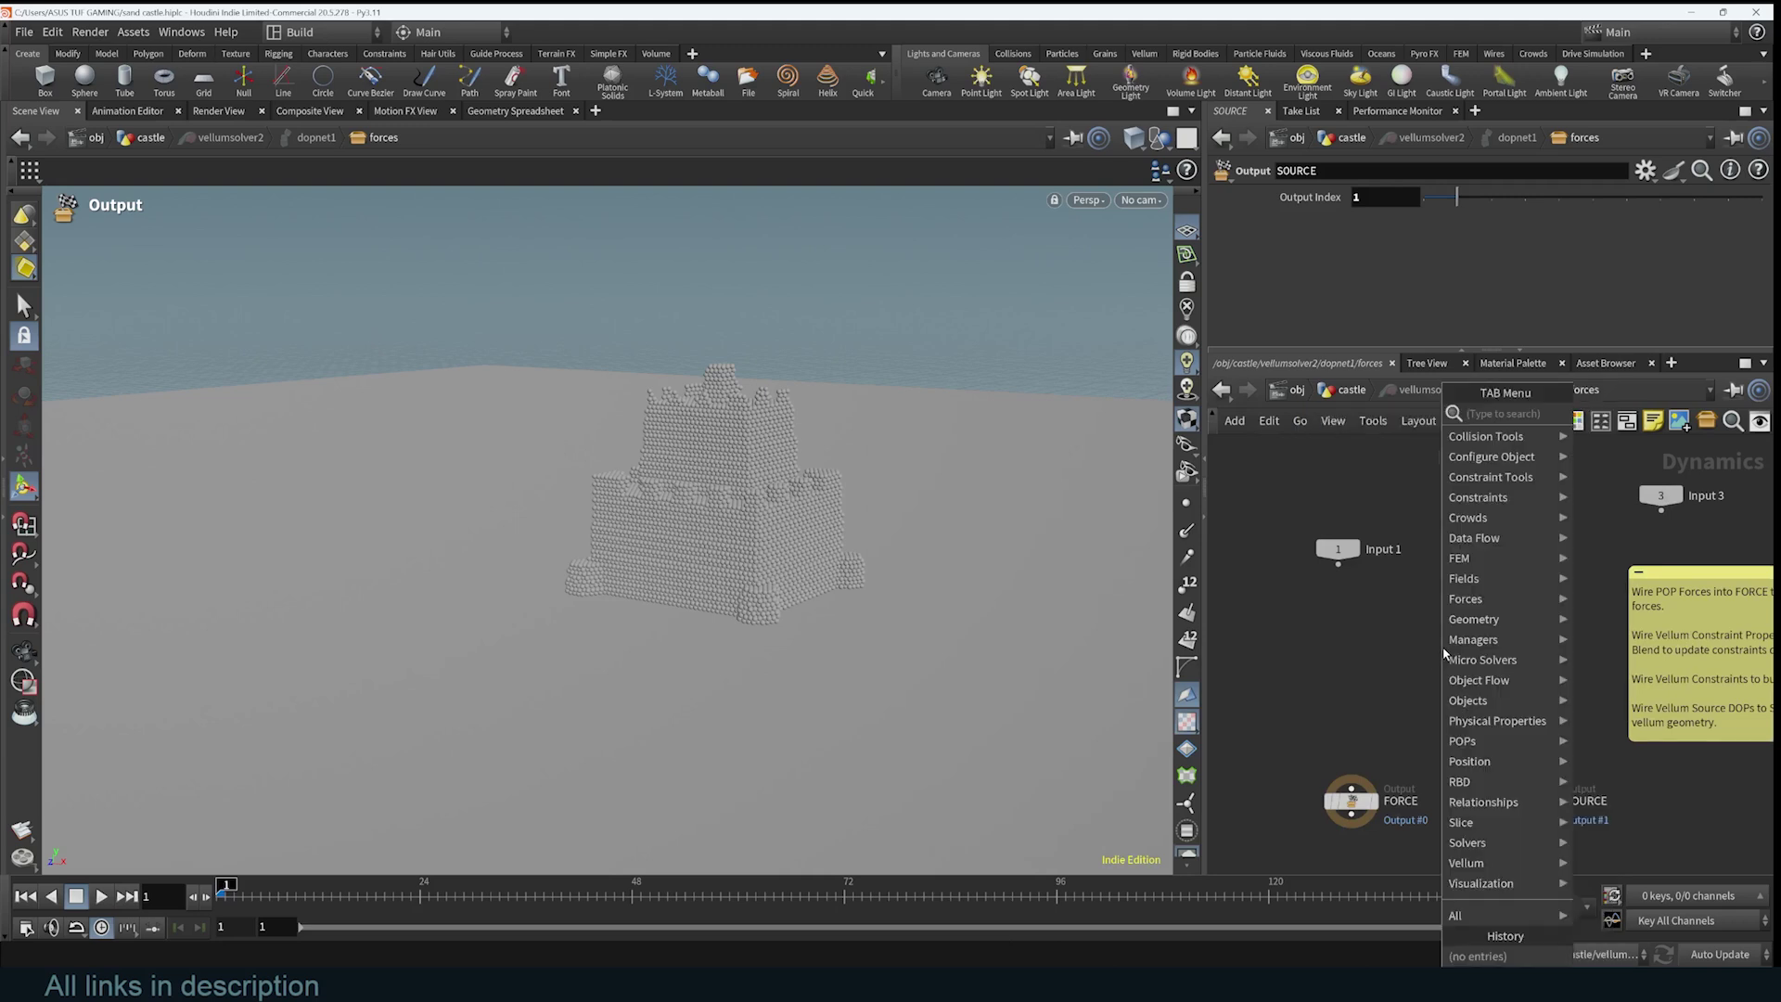
pyautogui.write('constra')
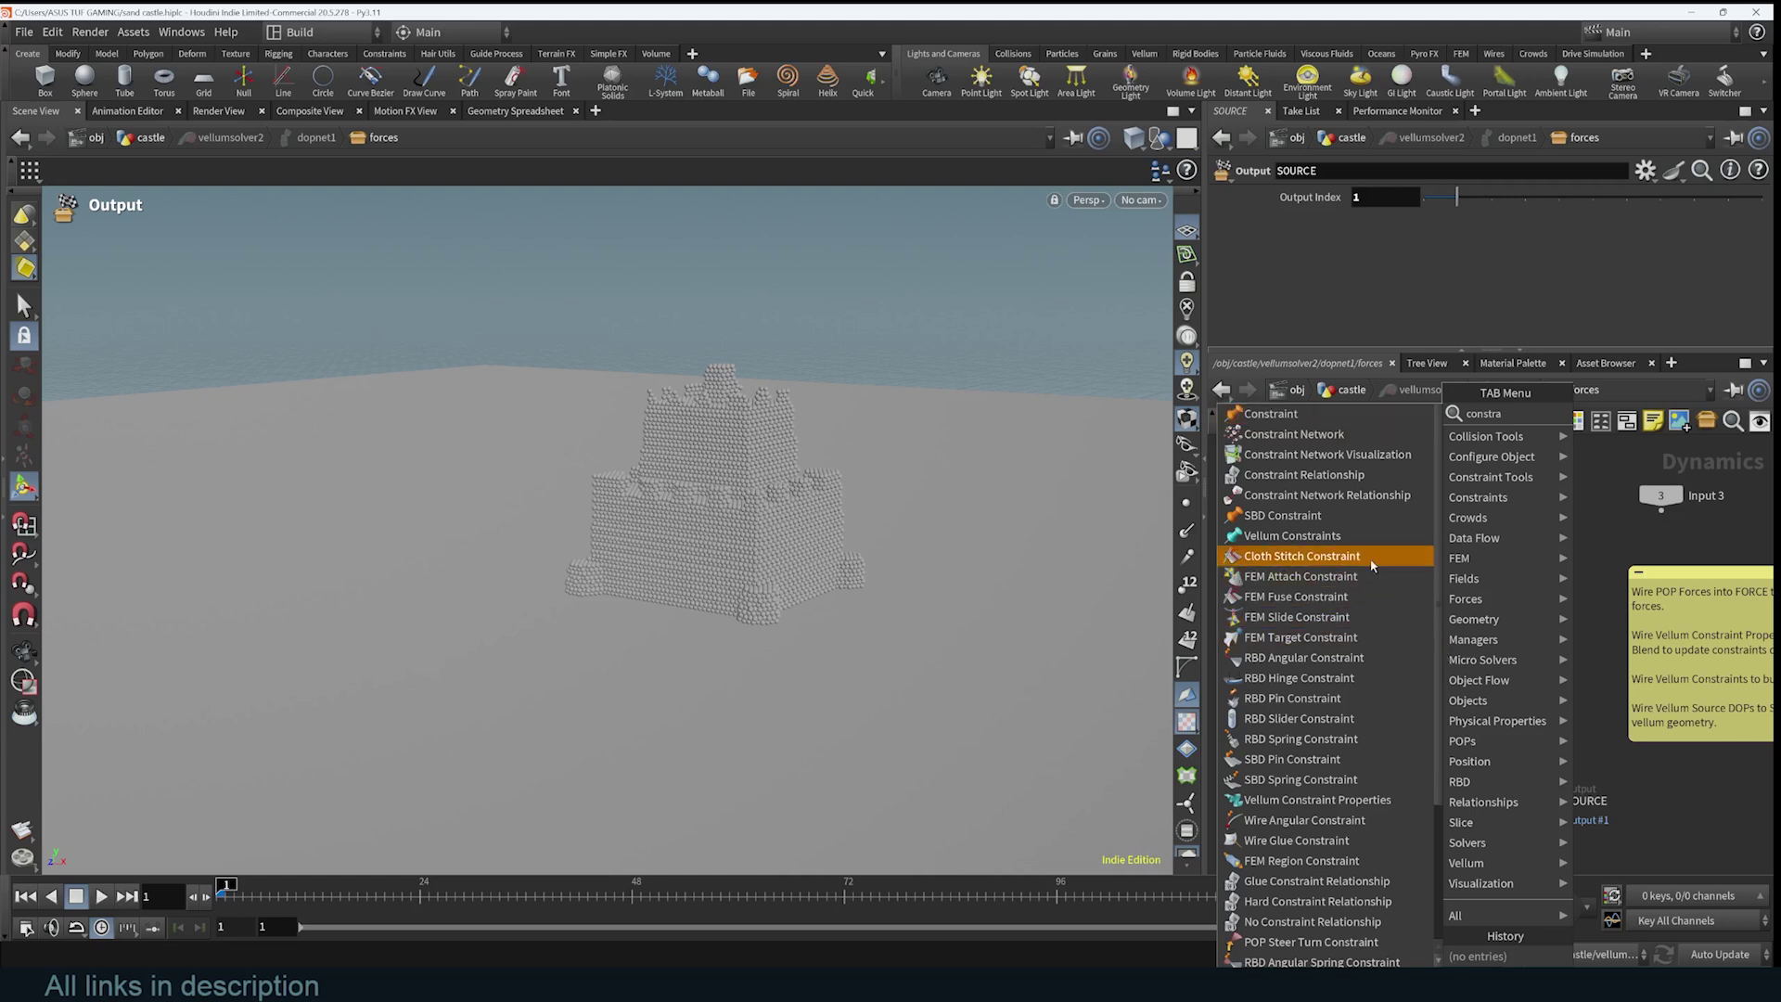
pyautogui.click(1372, 539)
pyautogui.click(1480, 632)
pyautogui.scroll(3, 1496, 655)
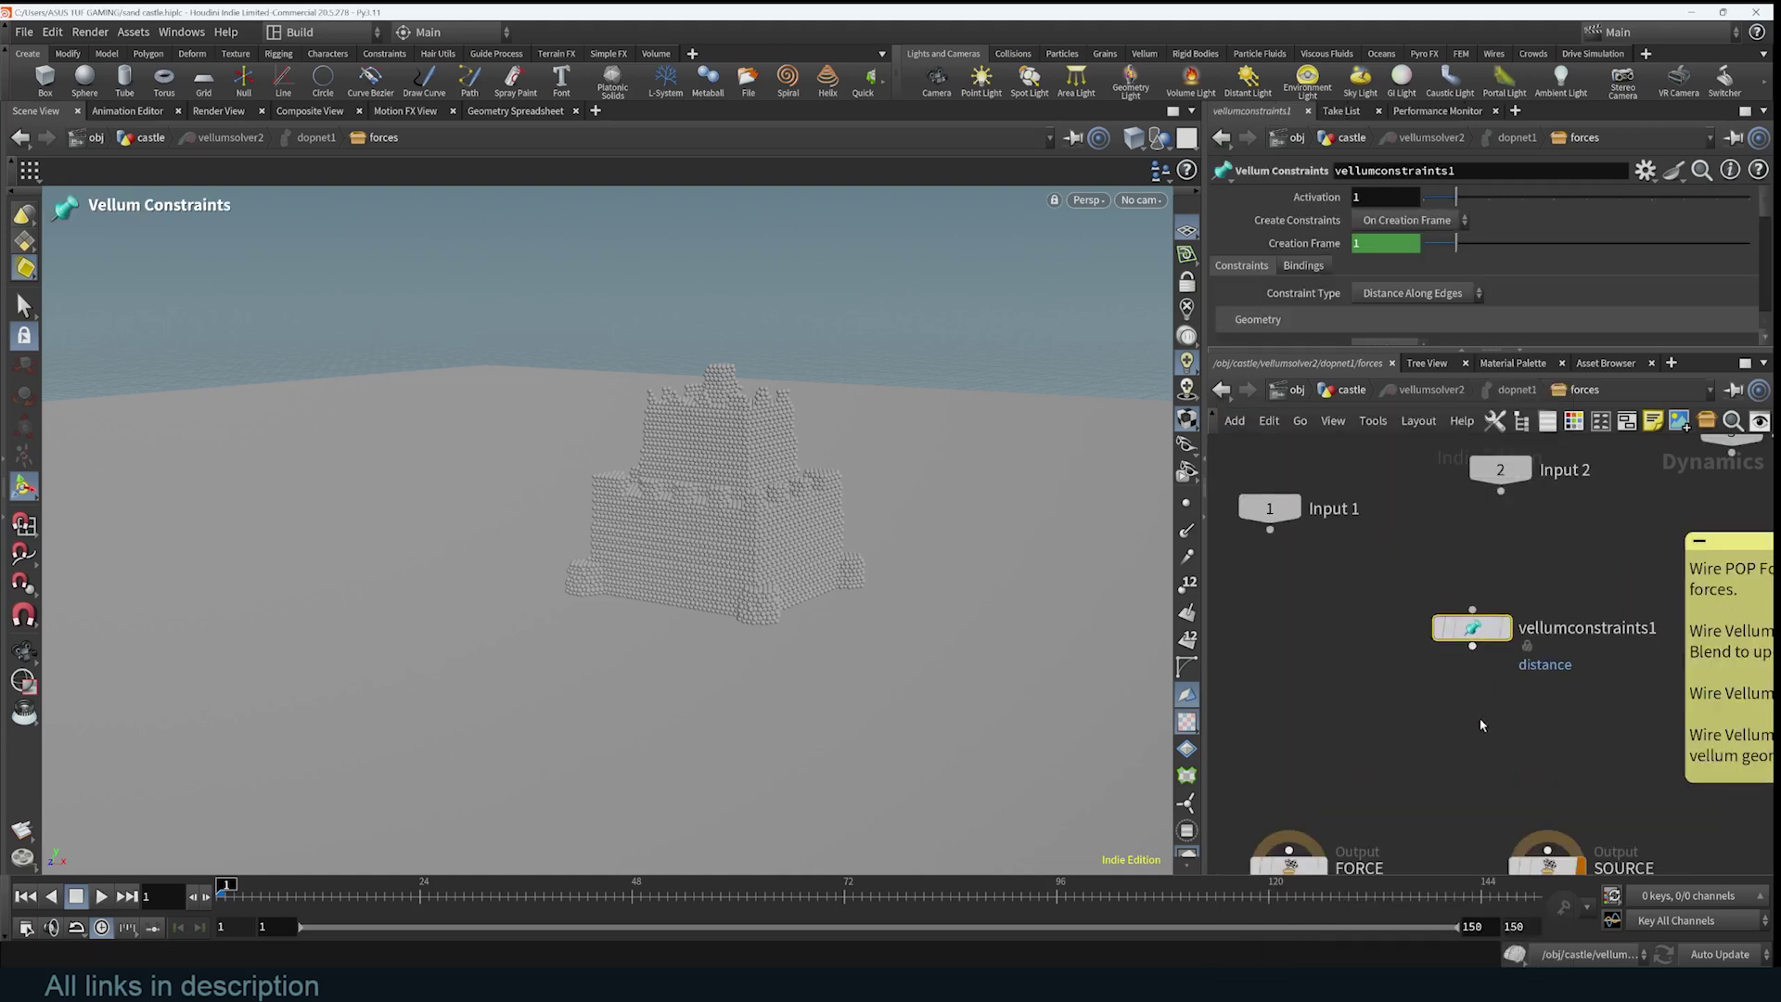
# - Wire Input 2 into the Vellum Constraints node and the node into the SOURCE output, placing it between them
pyautogui.moveTo(1427, 476); pyautogui.dragTo(1399, 596)
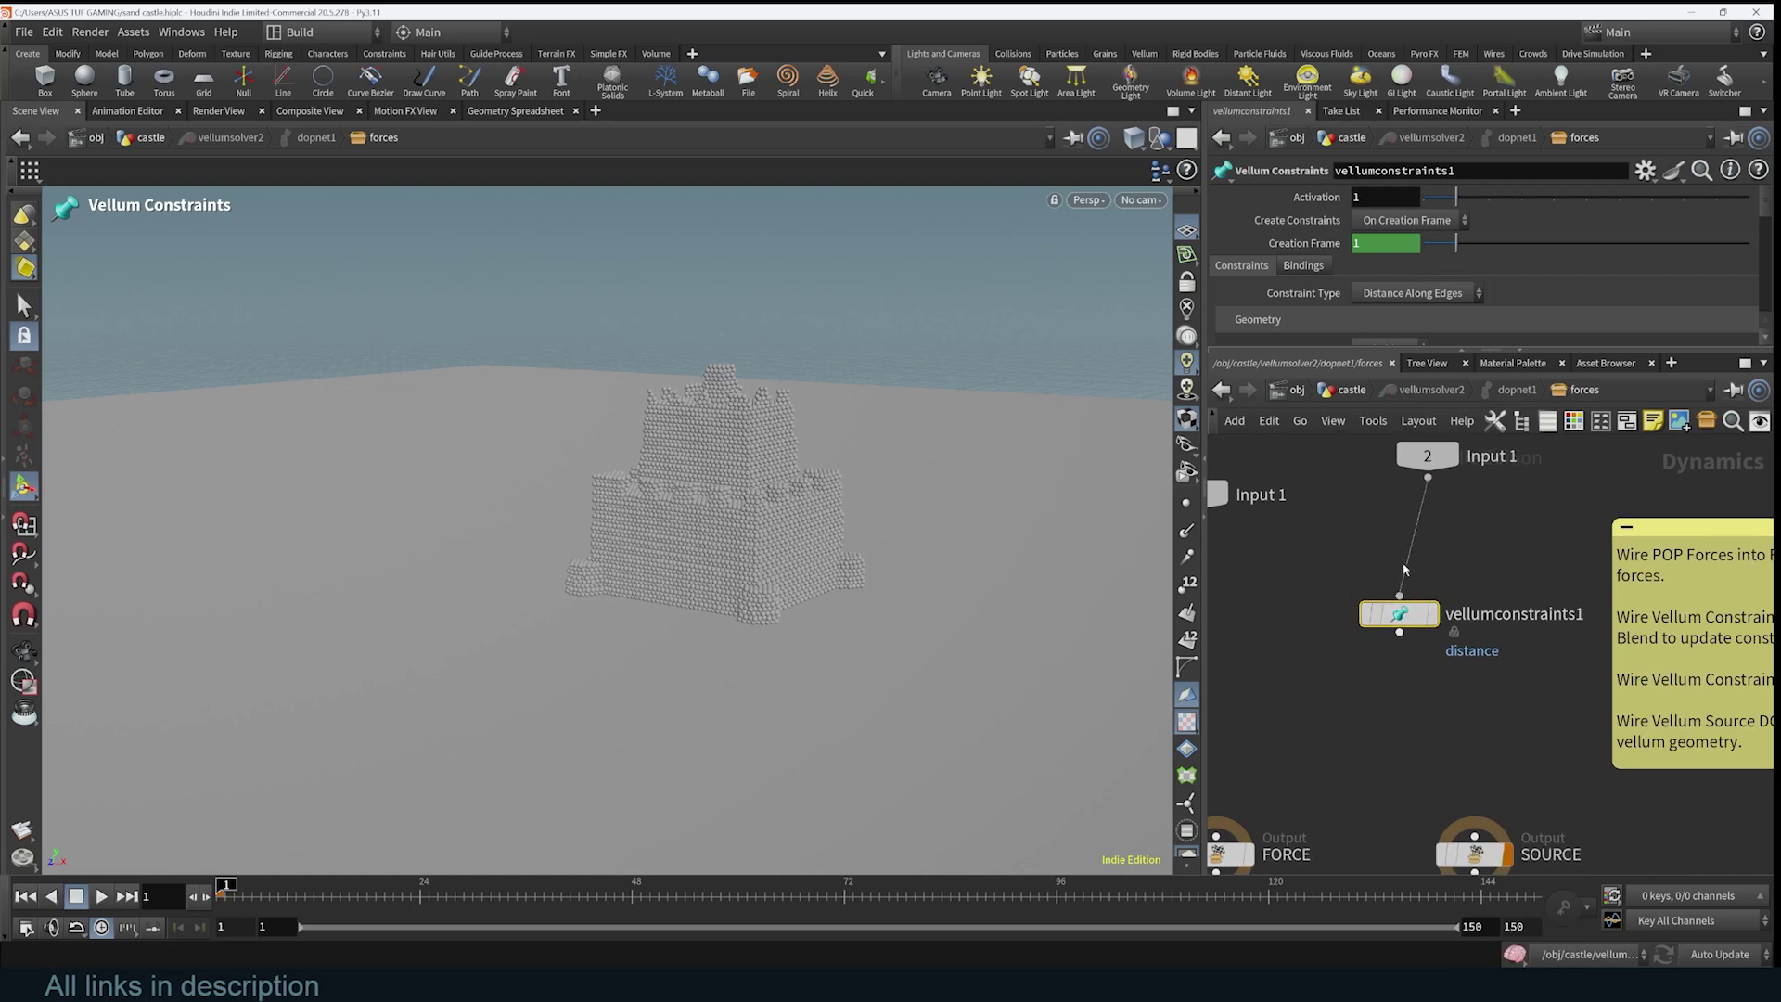
pyautogui.moveTo(1459, 684); pyautogui.dragTo(1463, 632, button='middle')
pyautogui.scroll(1, 1459, 628)
pyautogui.moveTo(1390, 569); pyautogui.dragTo(1479, 814)
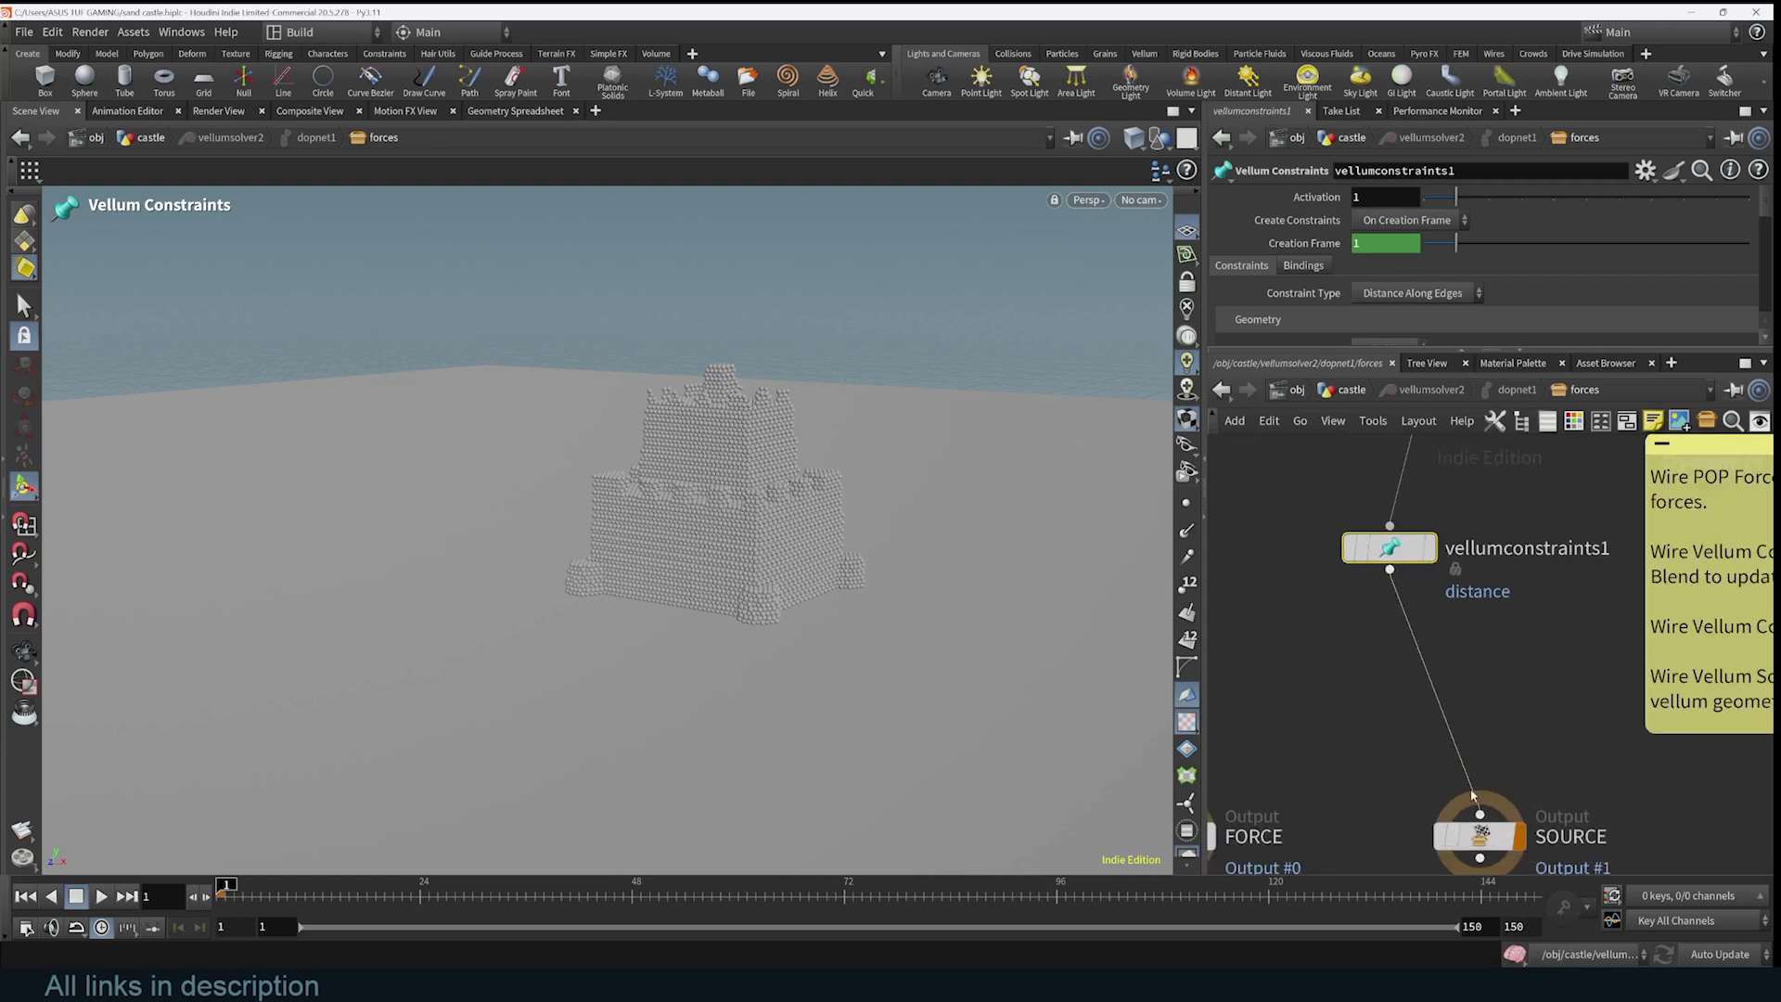
pyautogui.moveTo(1396, 550); pyautogui.dragTo(1446, 563)
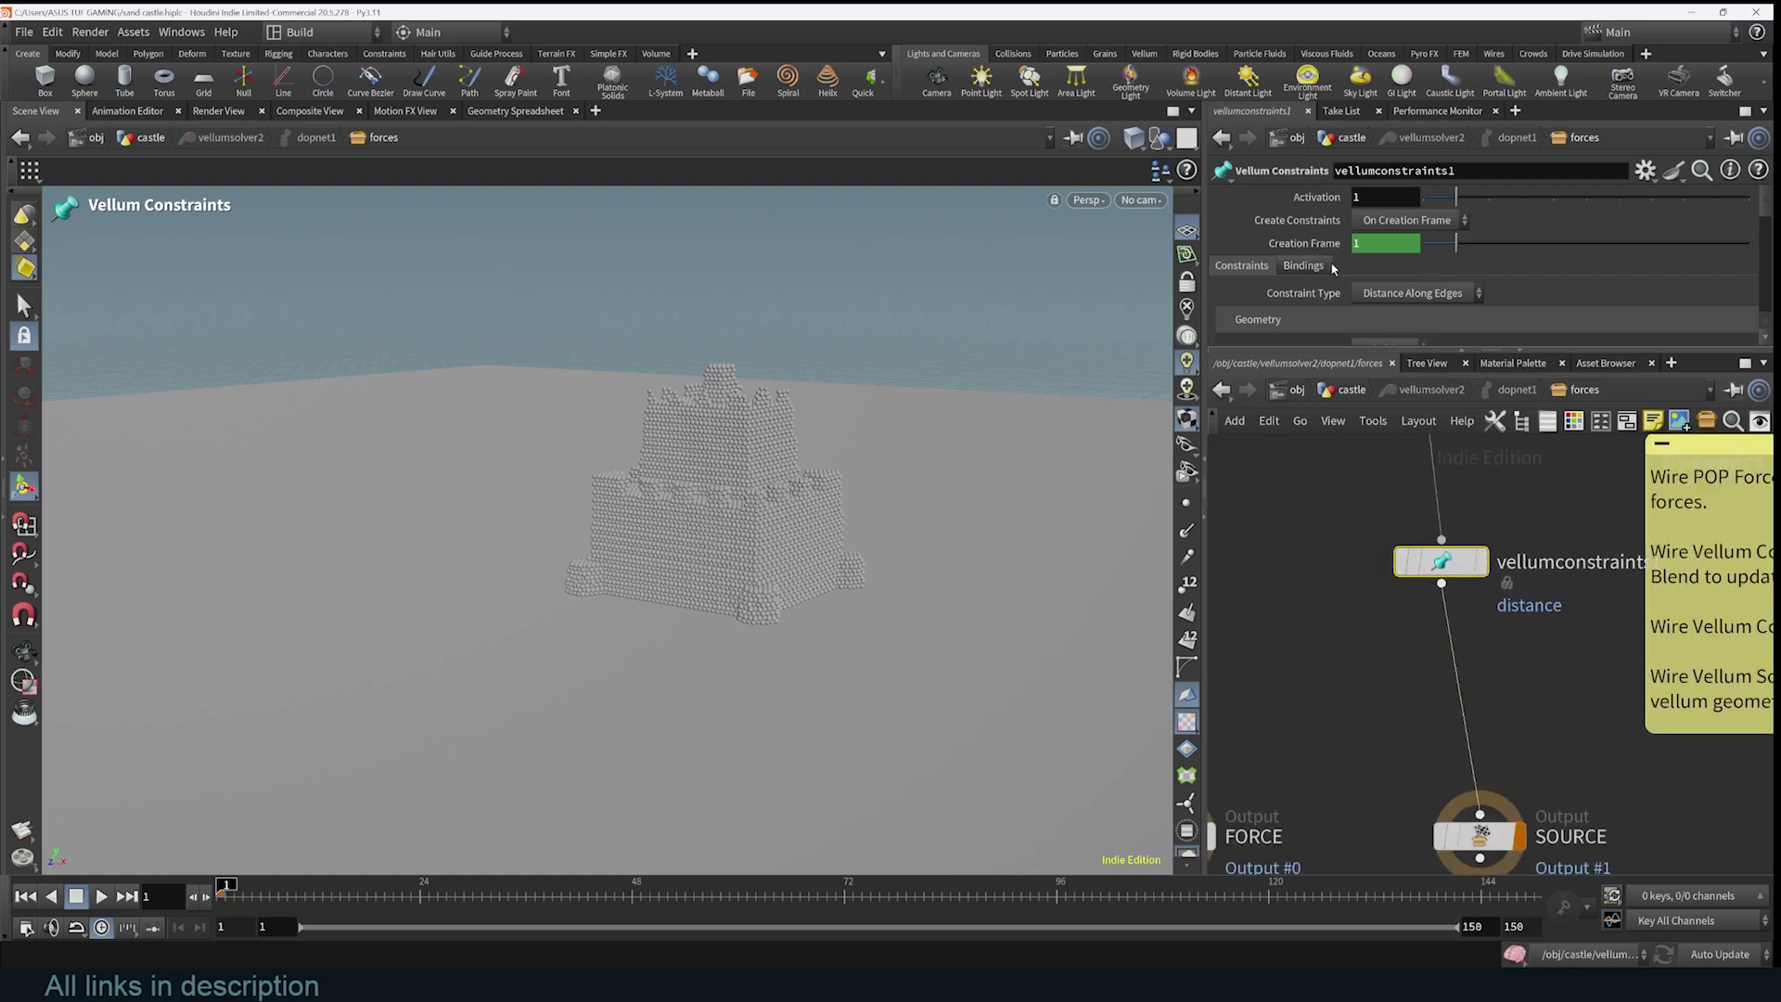
# - Set the Vellum Constraints node's Constraint Type to Glue
pyautogui.scroll(-1, 1334, 268)
pyautogui.click(1412, 245)
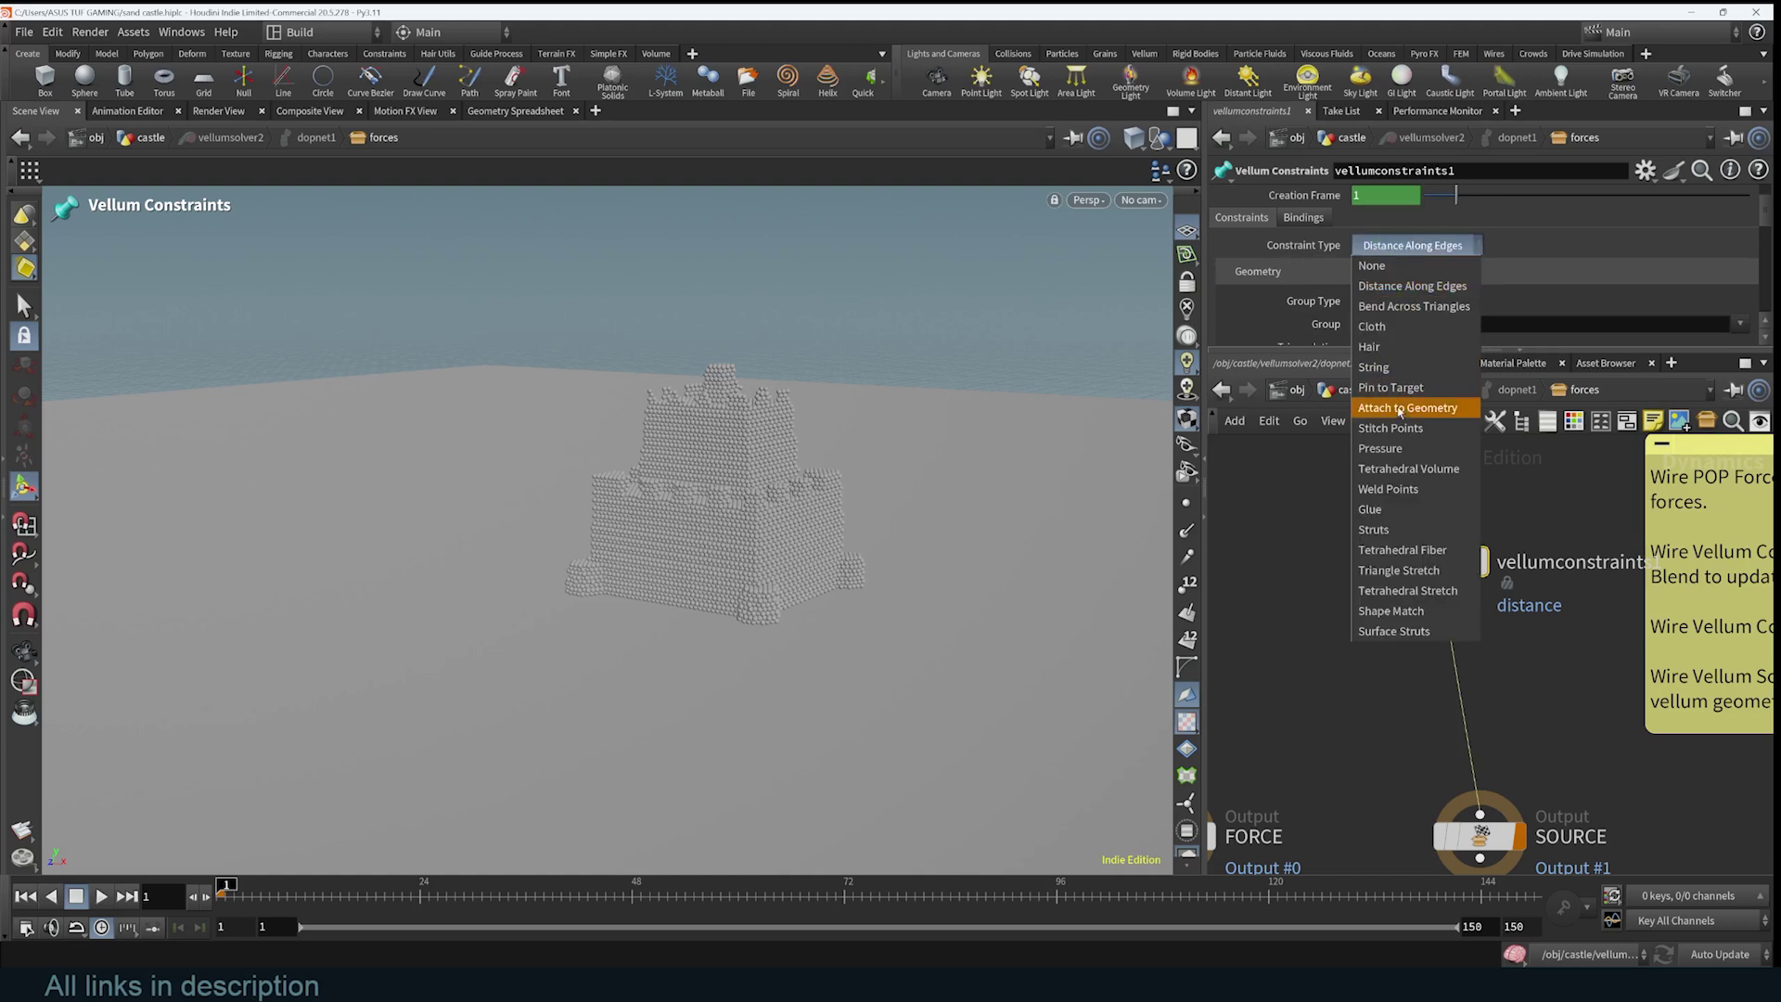
pyautogui.click(1391, 515)
# - Set both the Group Type and the Target Group Type of the glue constraint to Points
pyautogui.scroll(-1, 1484, 269)
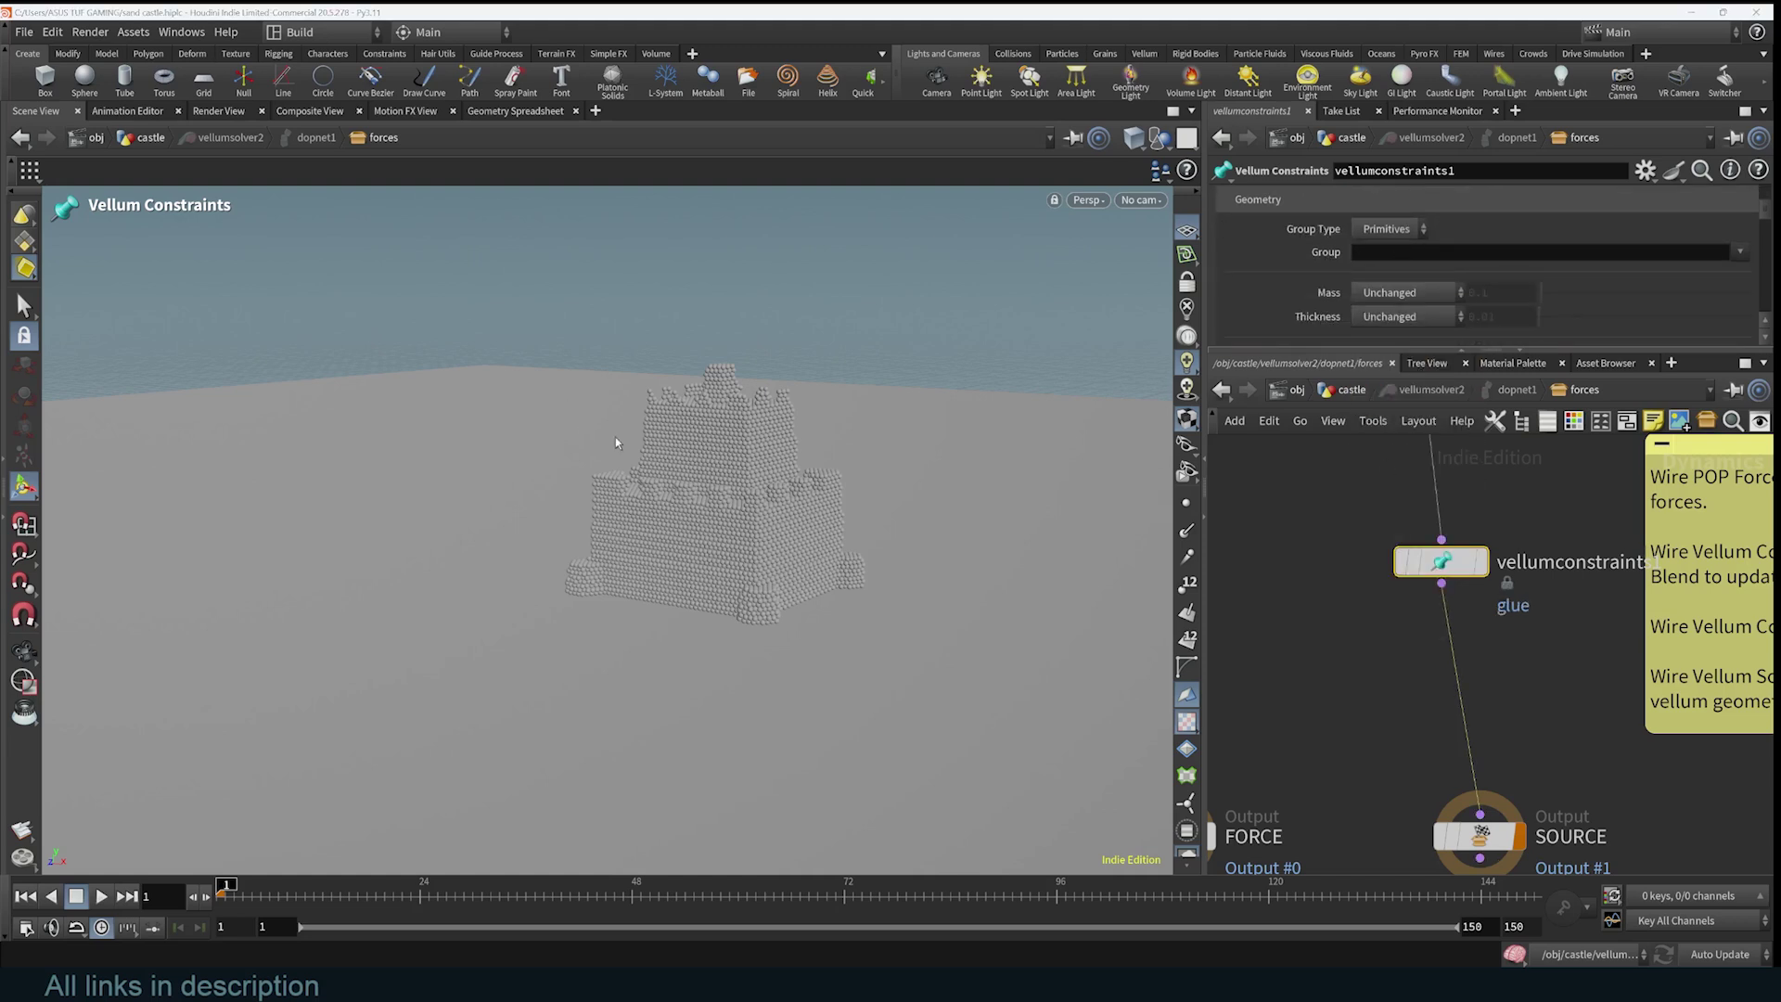
pyautogui.click(1391, 228)
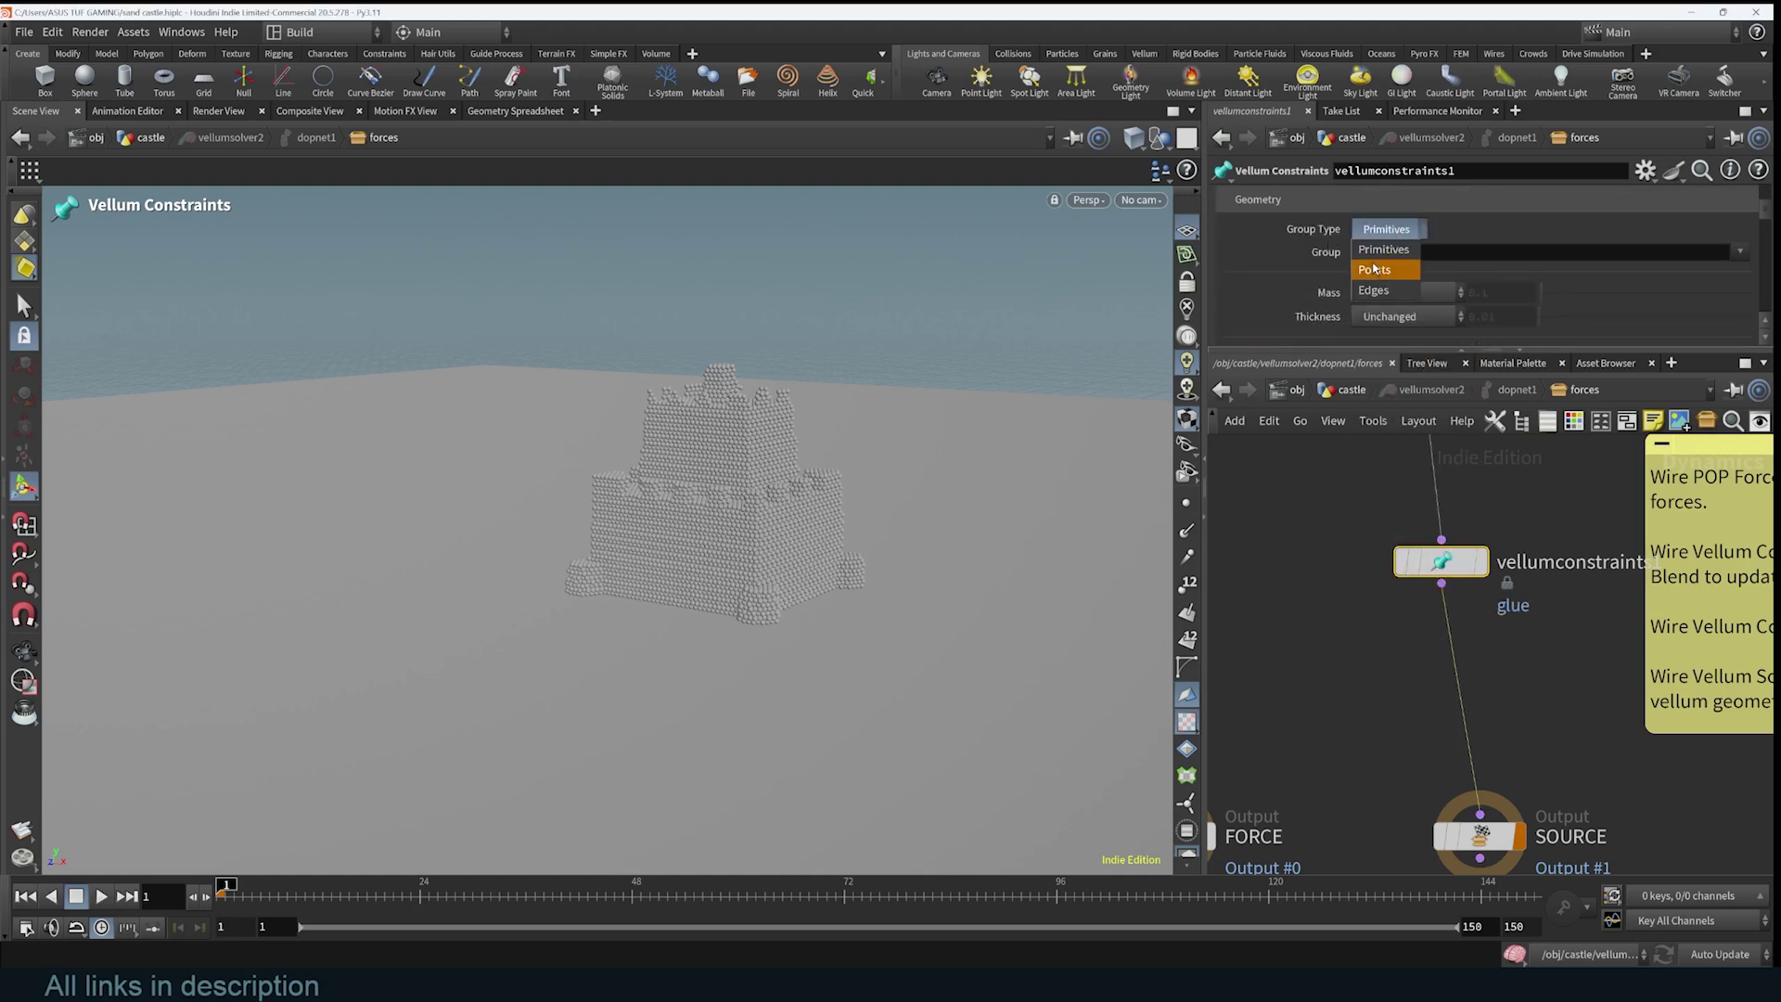
pyautogui.click(1372, 269)
pyautogui.scroll(-3, 1374, 270)
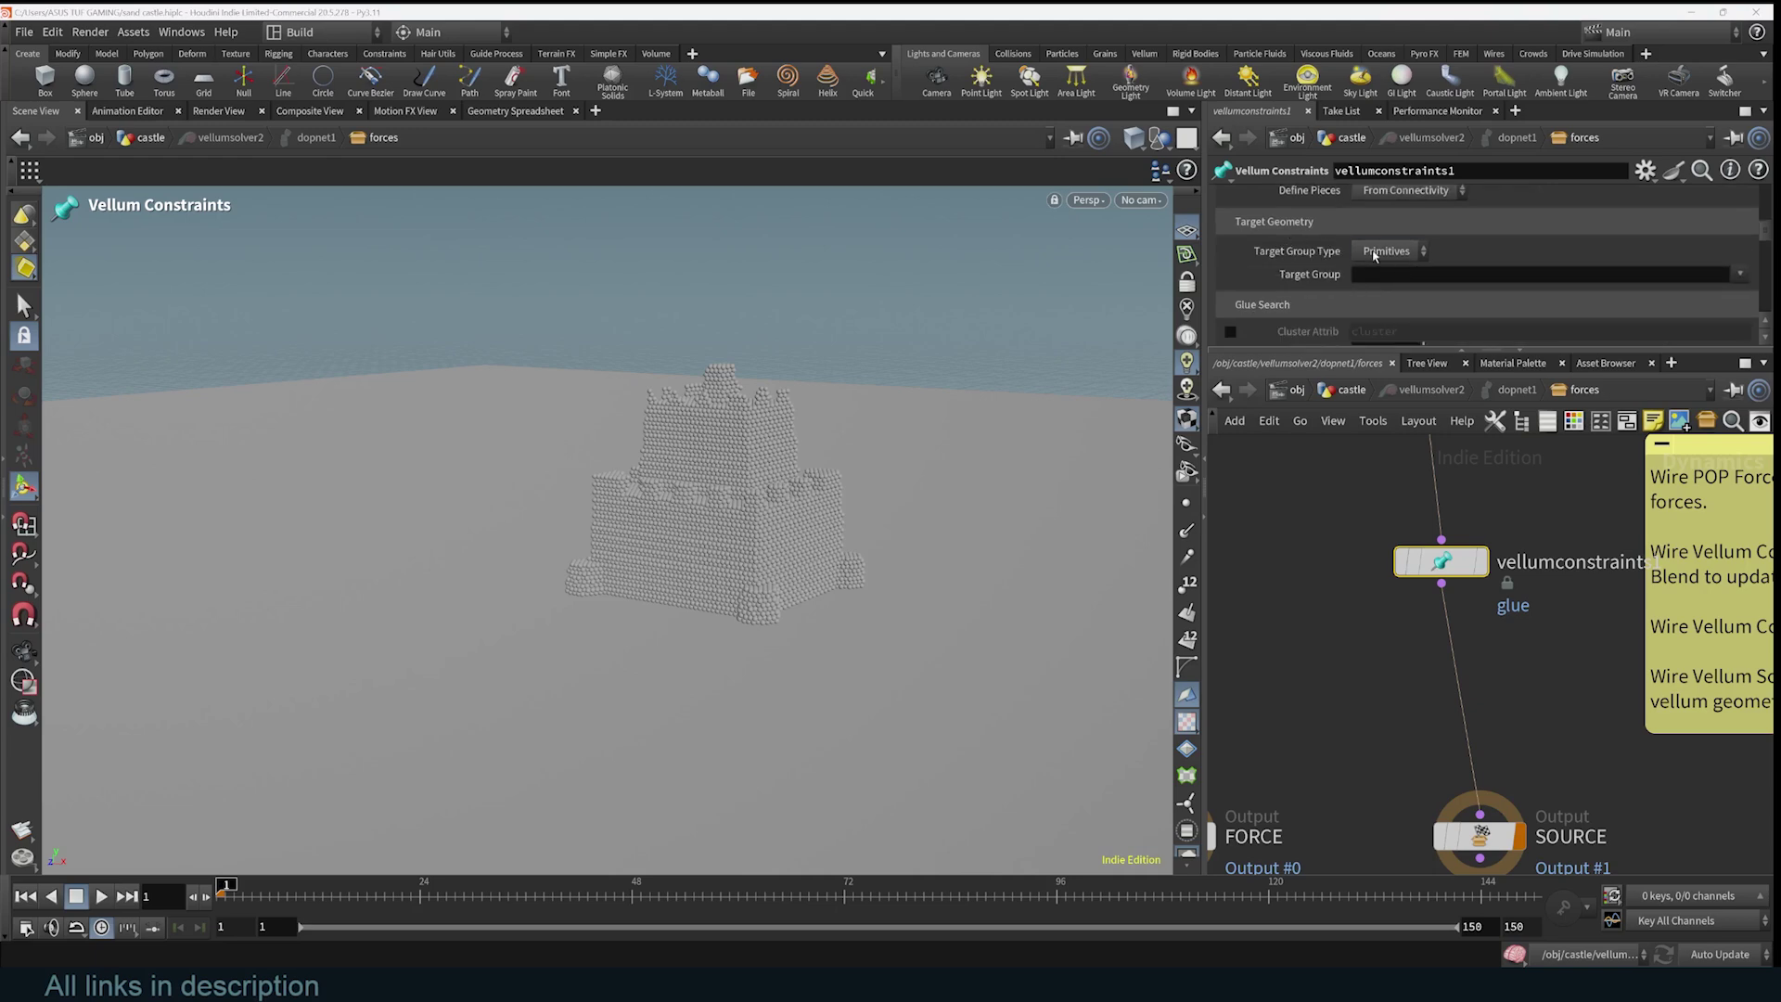
pyautogui.click(1387, 250)
pyautogui.click(1372, 291)
pyautogui.scroll(-3, 1373, 278)
# - Return to the castle network, play the glued grain simulation, stop it and rewind to the first frame
pyautogui.click(1342, 393)
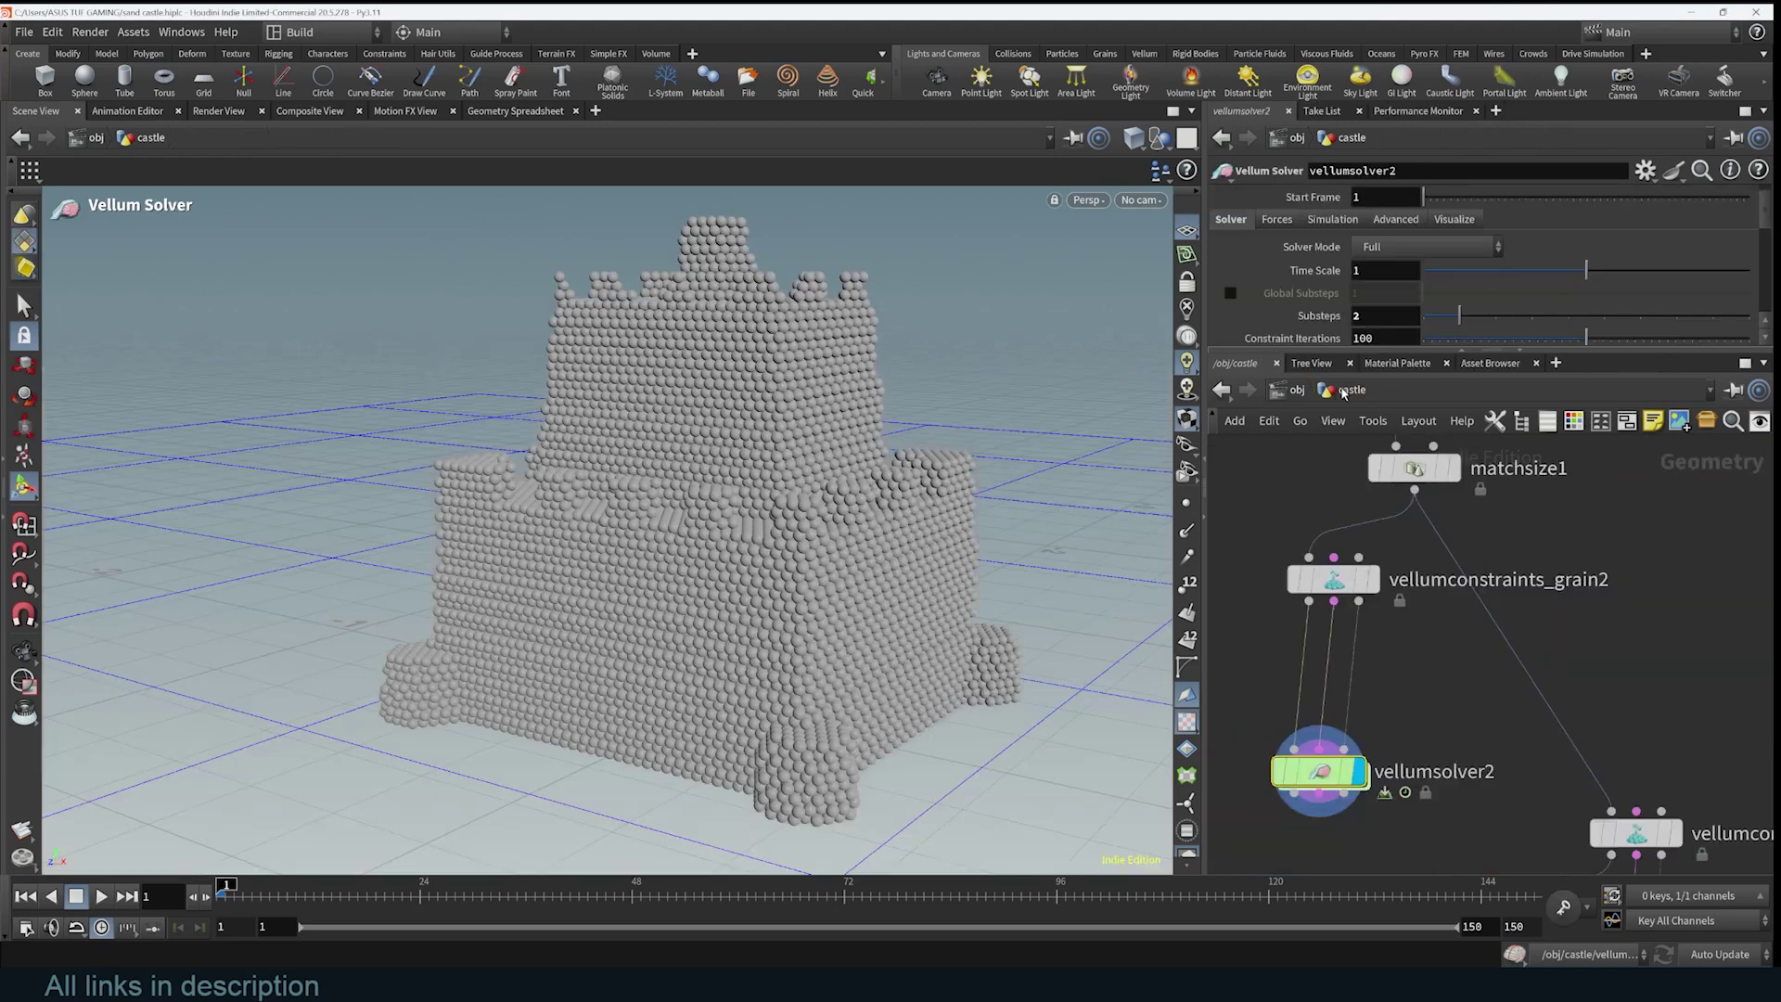
pyautogui.click(101, 895)
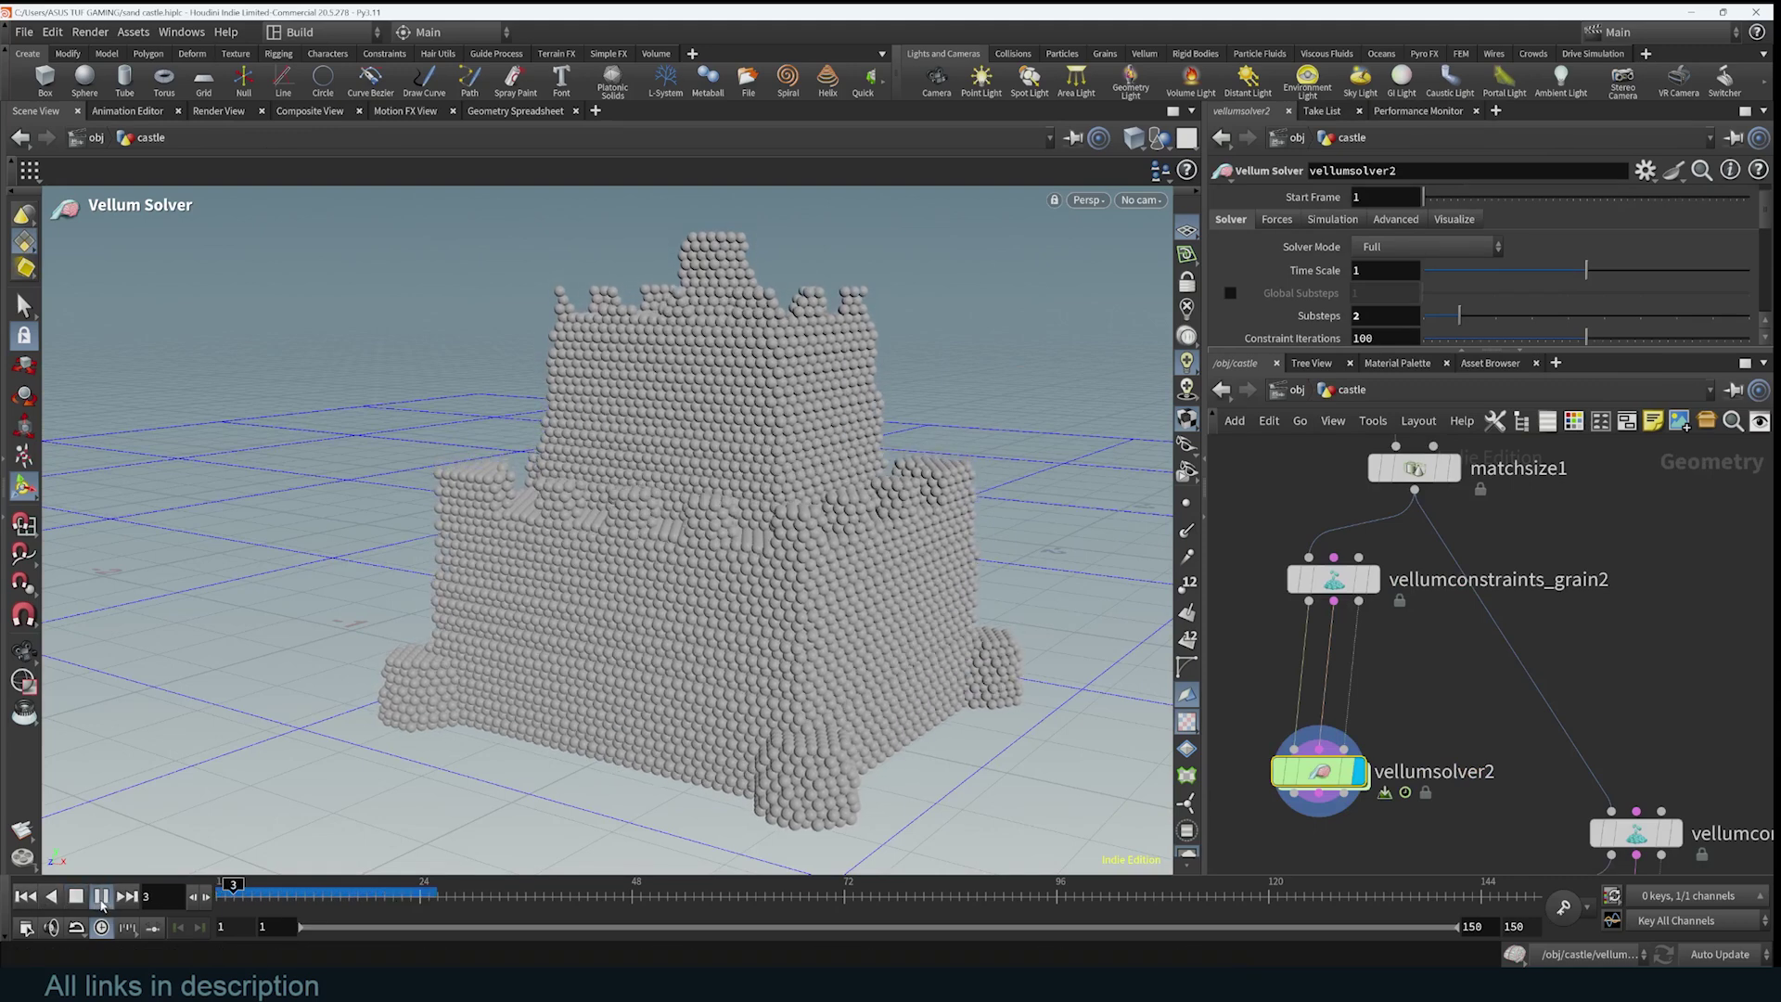
pyautogui.click(93, 904)
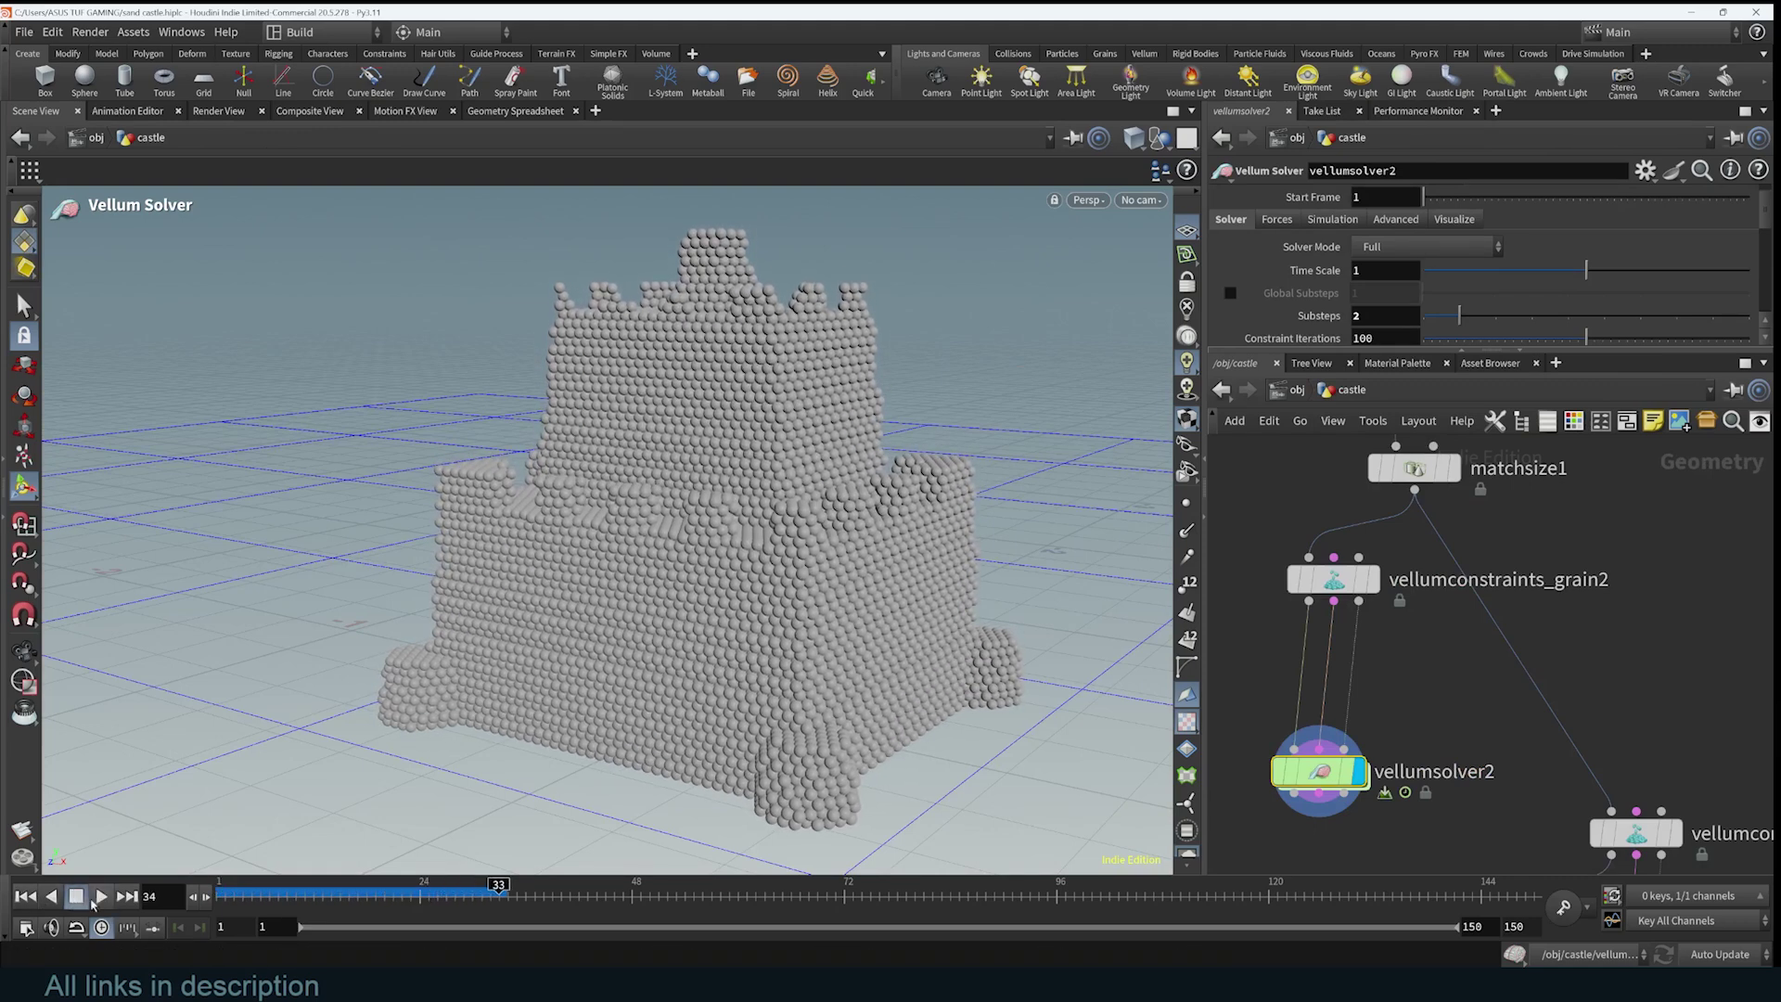
pyautogui.click(25, 896)
# - Wire the animated character's blast1 node into the third input of vellumconstraints_grain2 as collision geometry
pyautogui.scroll(-4, 1494, 721)
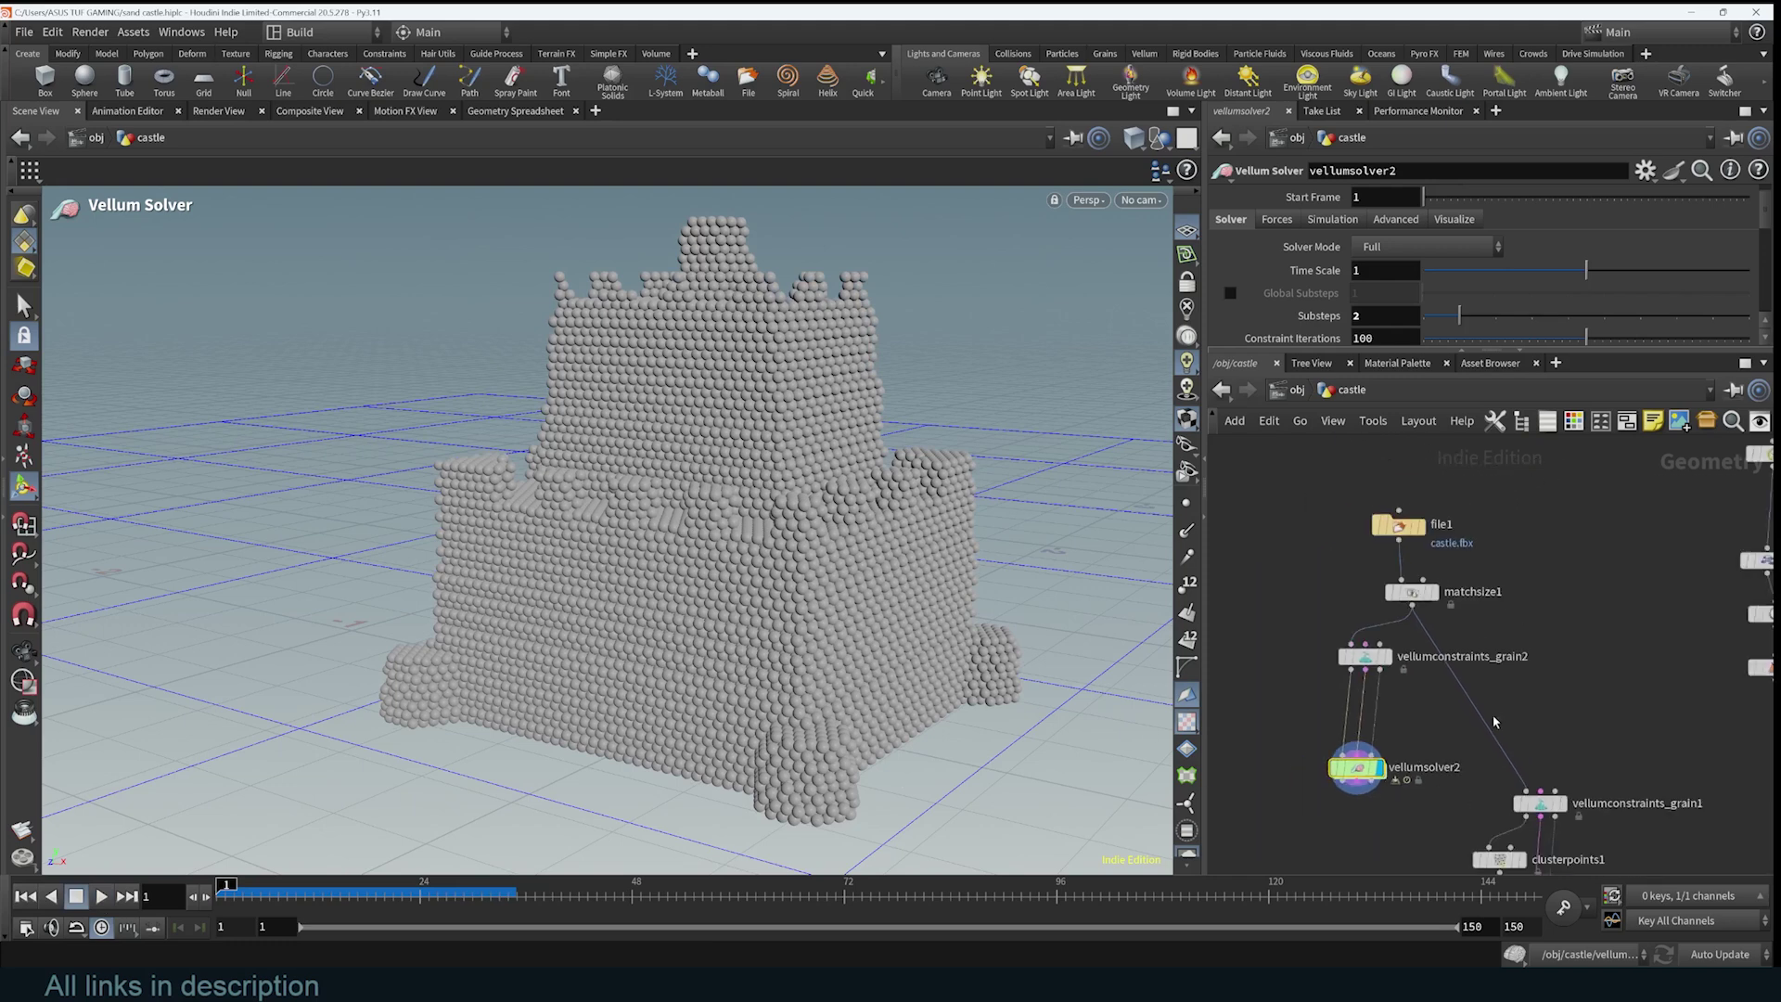
pyautogui.scroll(1, 1493, 716)
pyautogui.moveTo(1508, 714); pyautogui.dragTo(1427, 756, button='middle')
pyautogui.scroll(-2, 1526, 734)
pyautogui.scroll(2, 1512, 719)
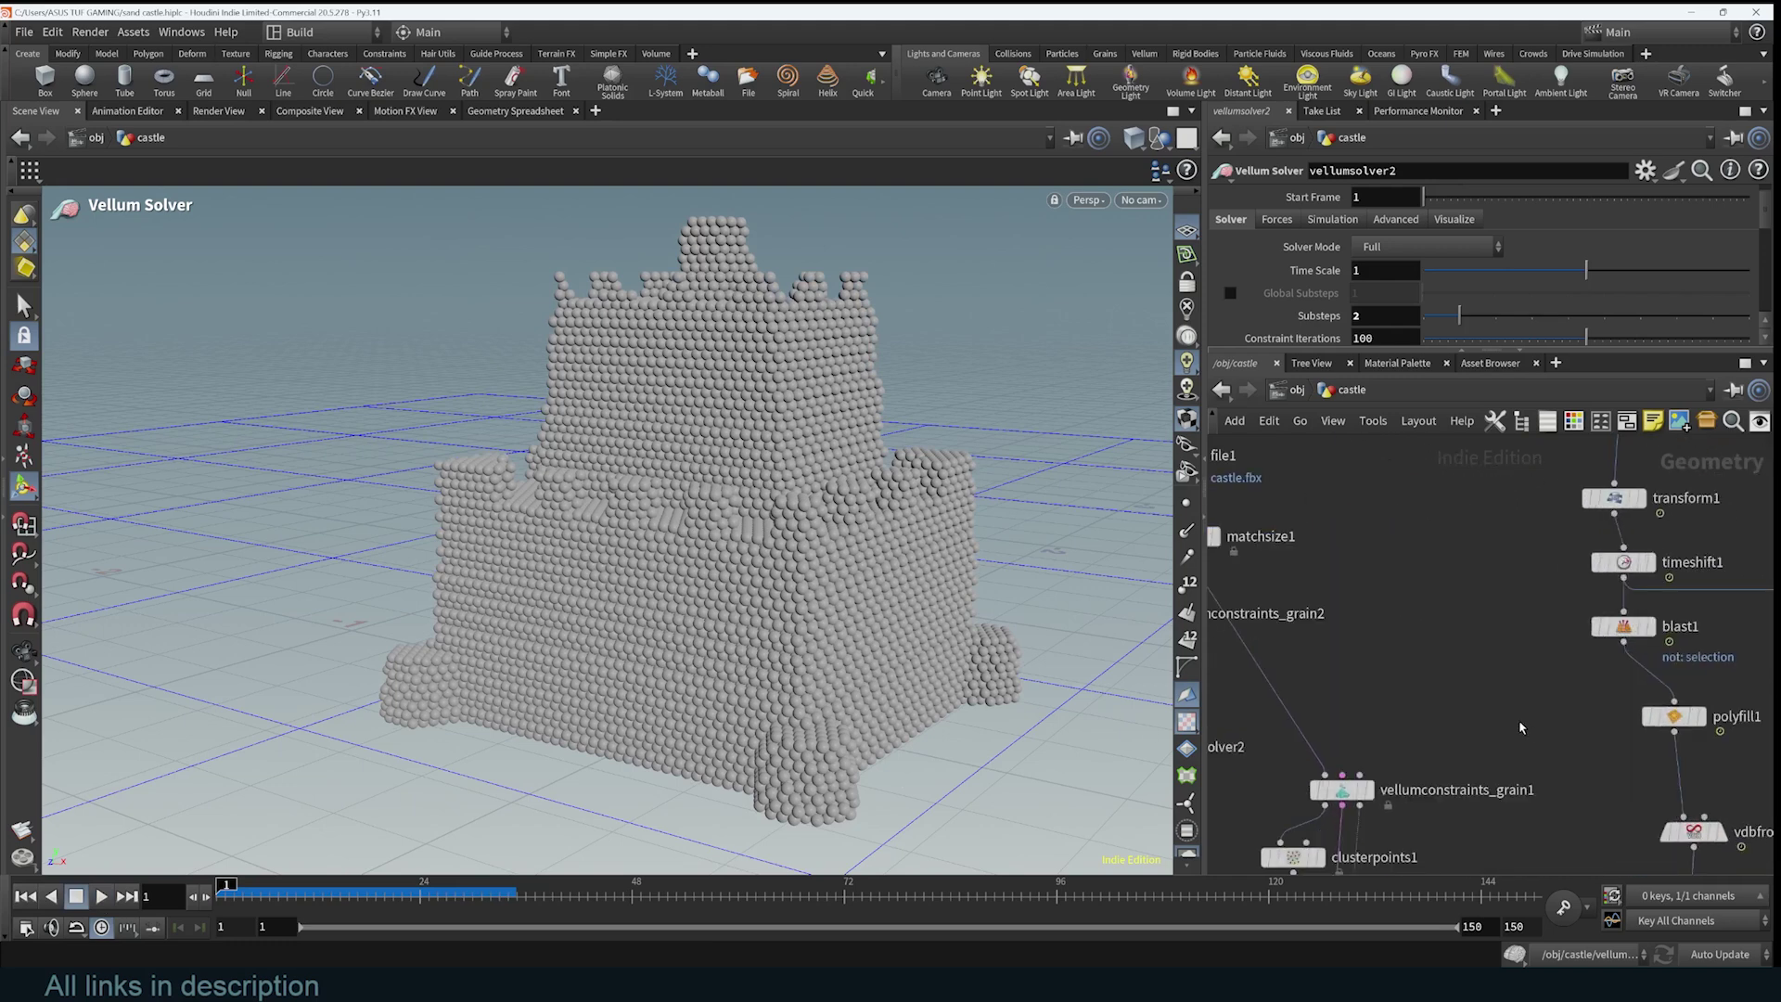
pyautogui.scroll(-4, 1519, 728)
pyautogui.scroll(3, 1528, 647)
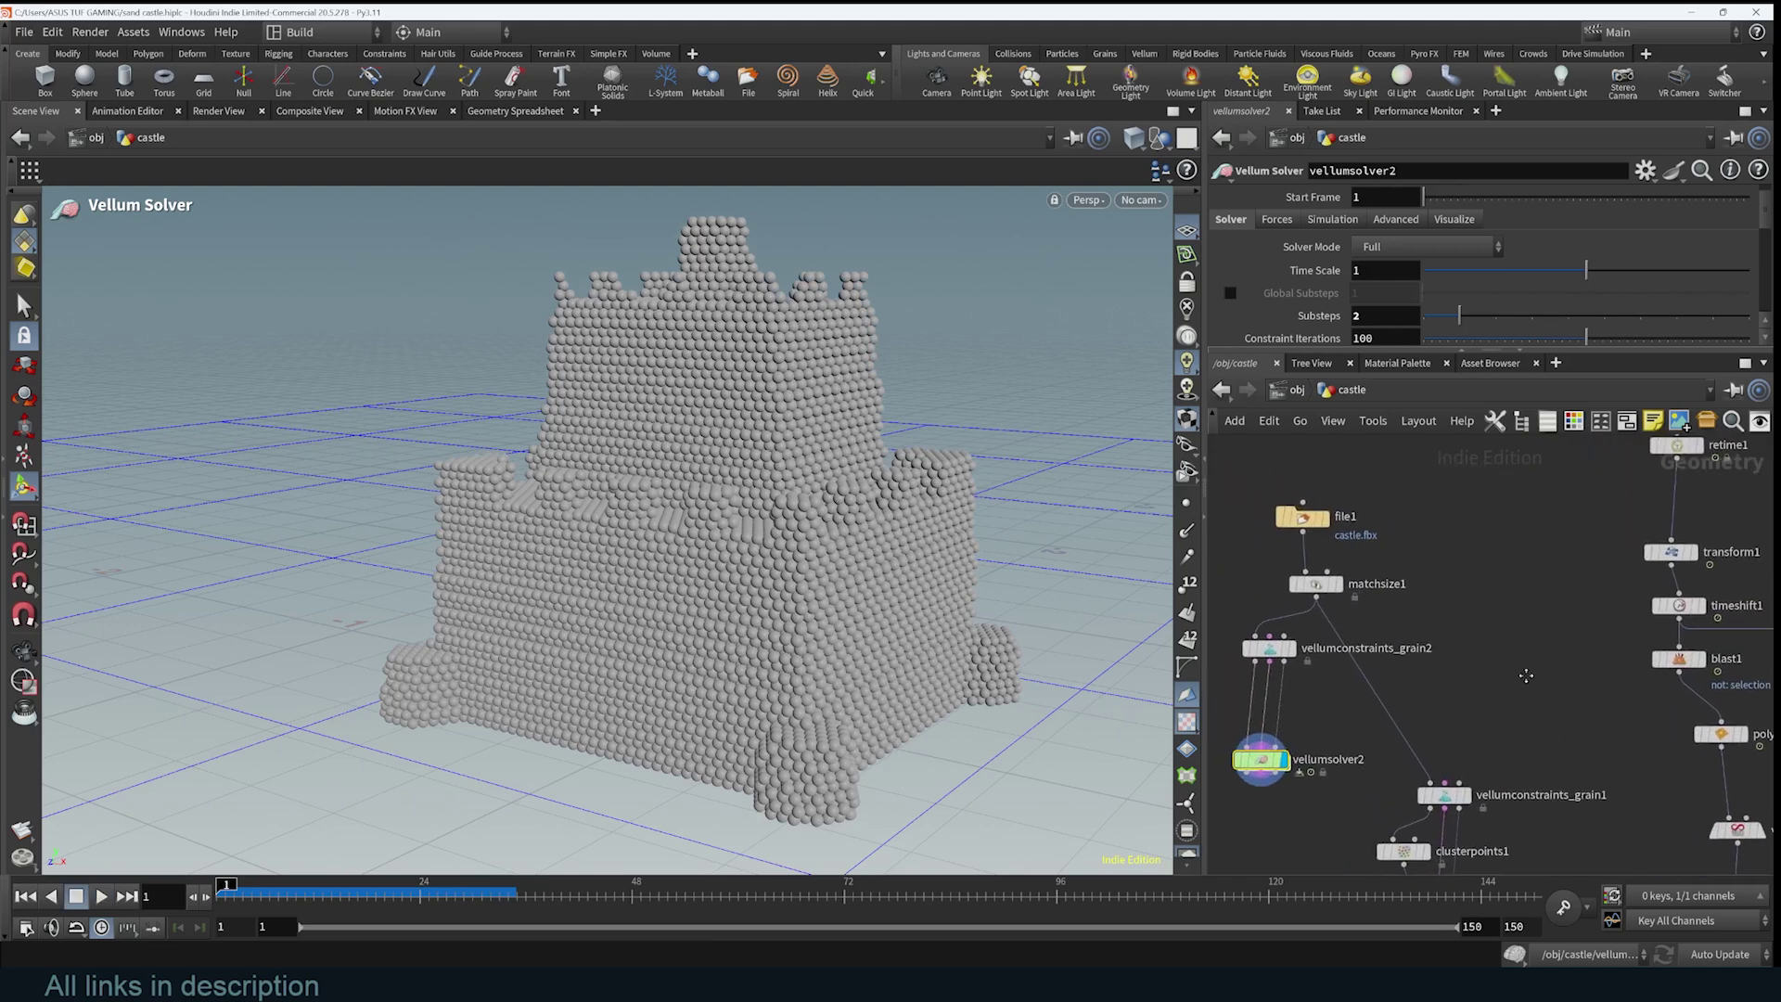
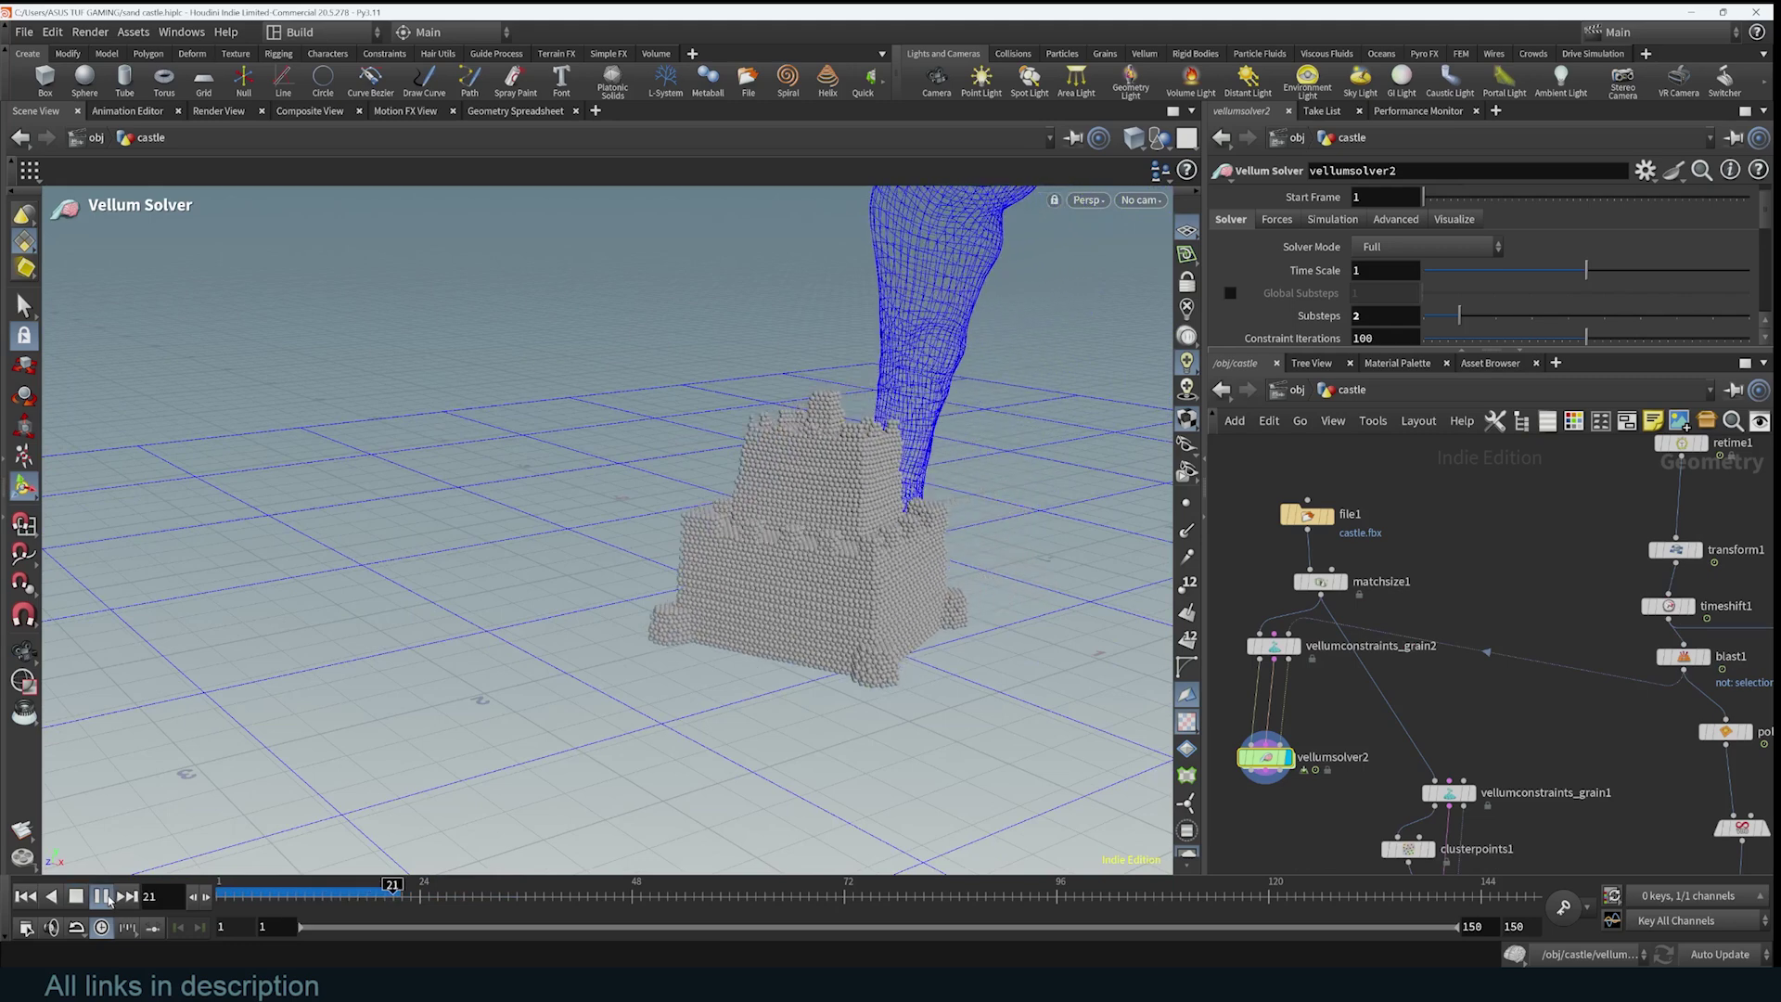
# - Stop the hand collision playback and rewind the simulation to the first frame
pyautogui.click(20, 898)
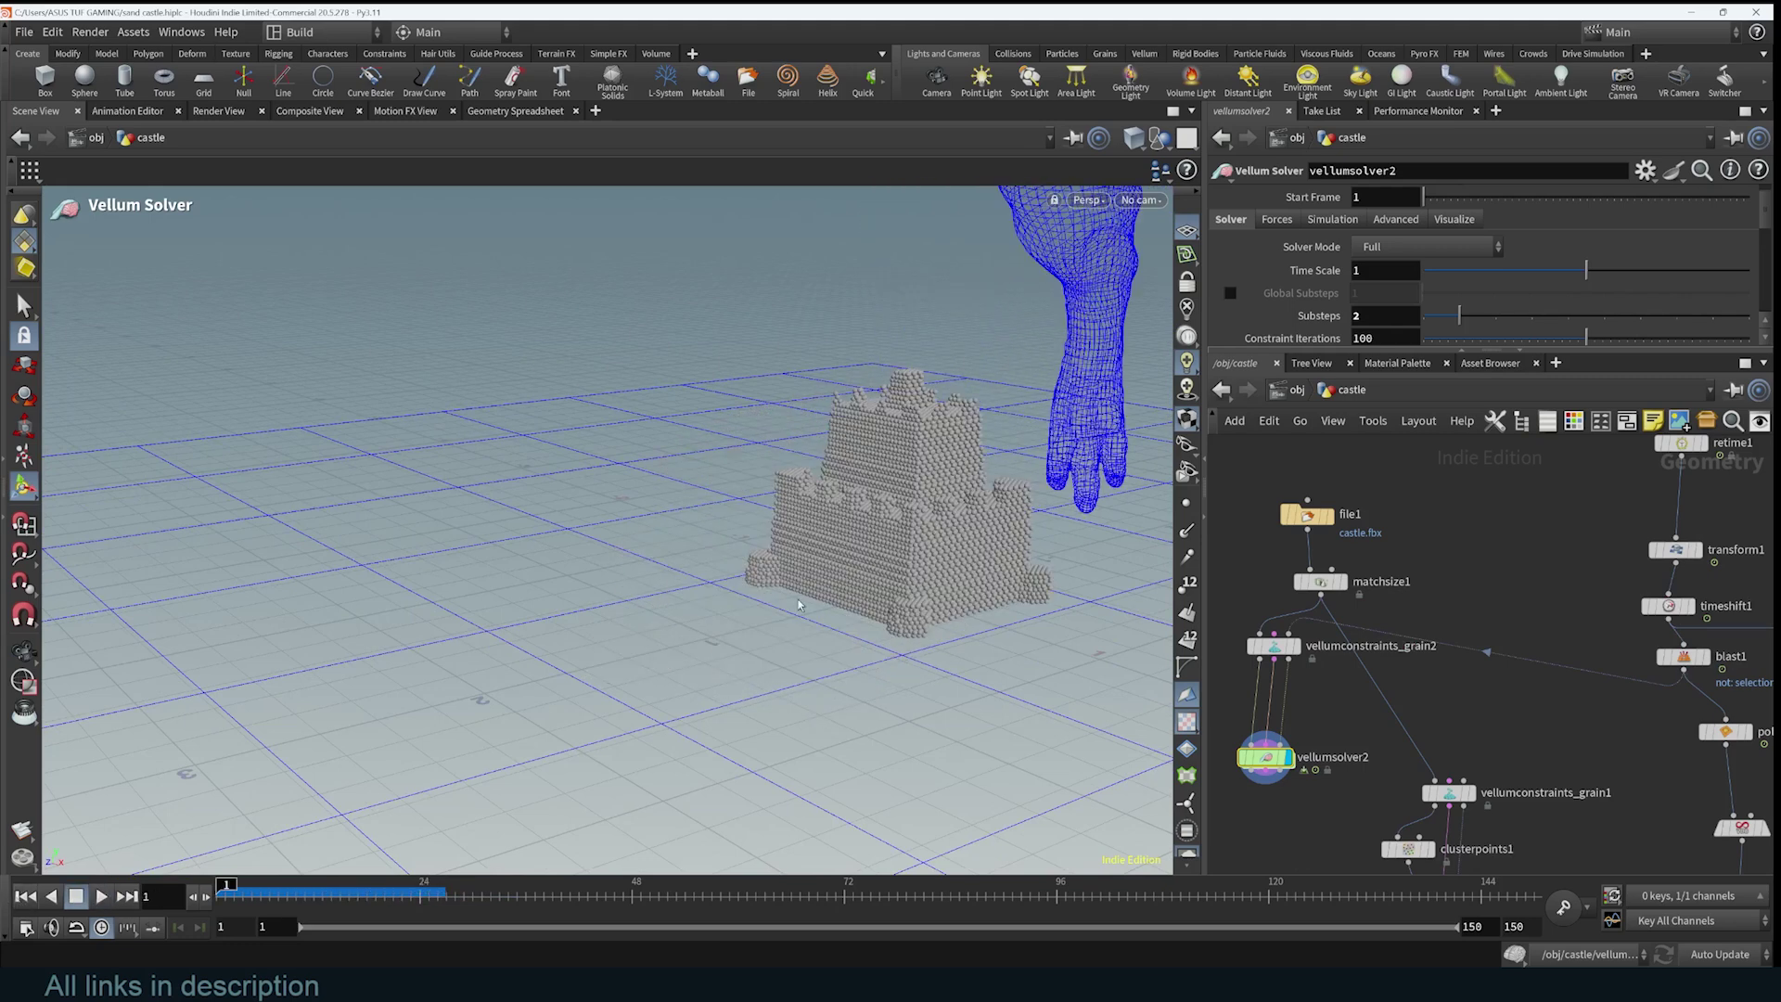
pyautogui.scroll(4, 1517, 635)
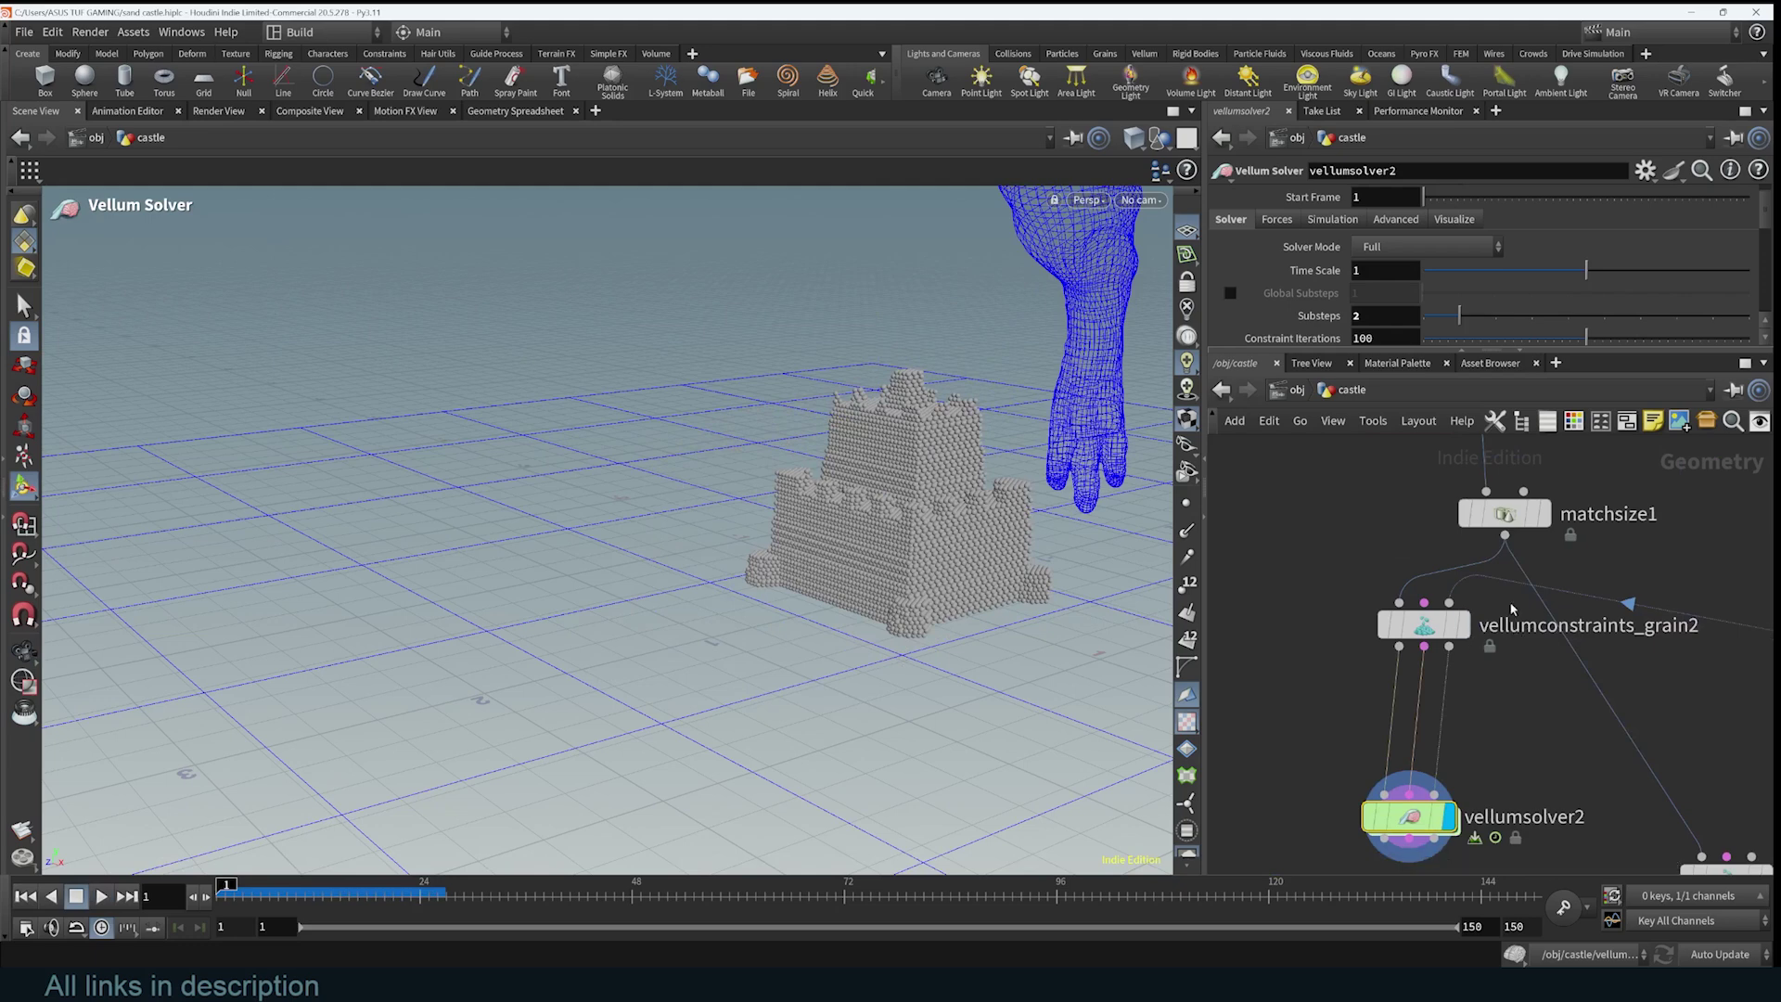
pyautogui.moveTo(1550, 679); pyautogui.dragTo(1507, 688, button='middle')
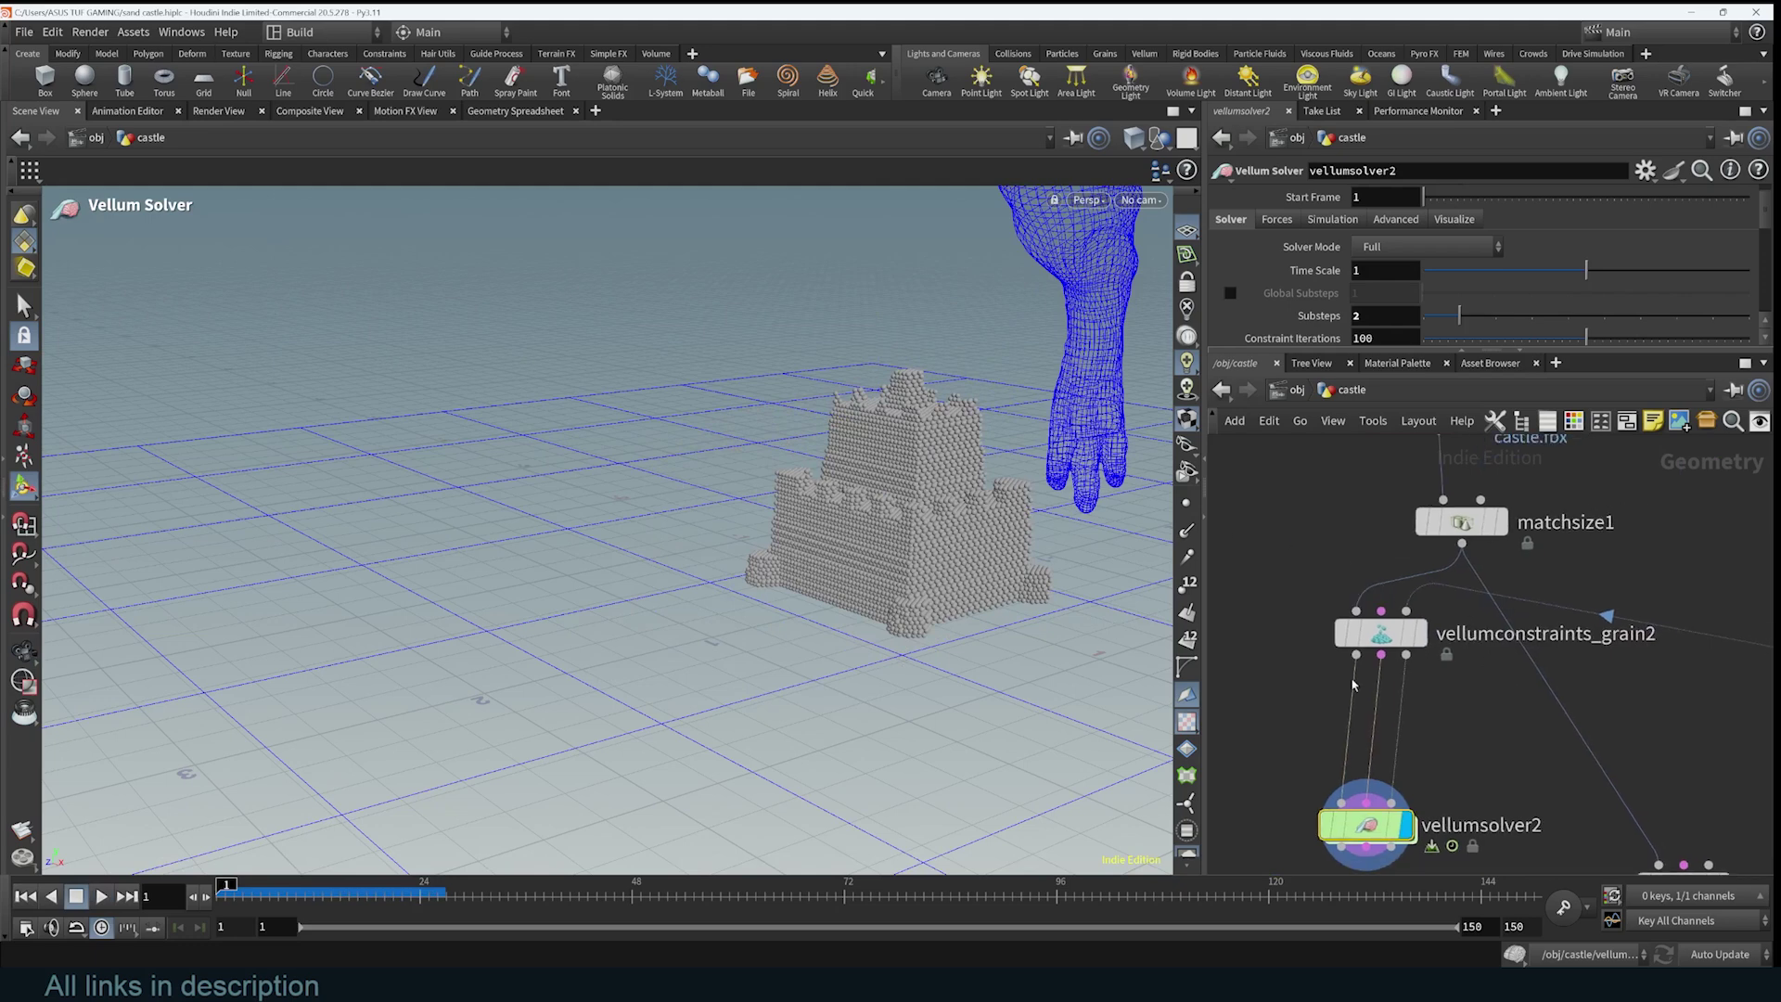
# - Insert a Cluster Points node between vellumconstraints_grain2 and vellumsolver2 and display its coloured clusters on the castle
pyautogui.click(1380, 634)
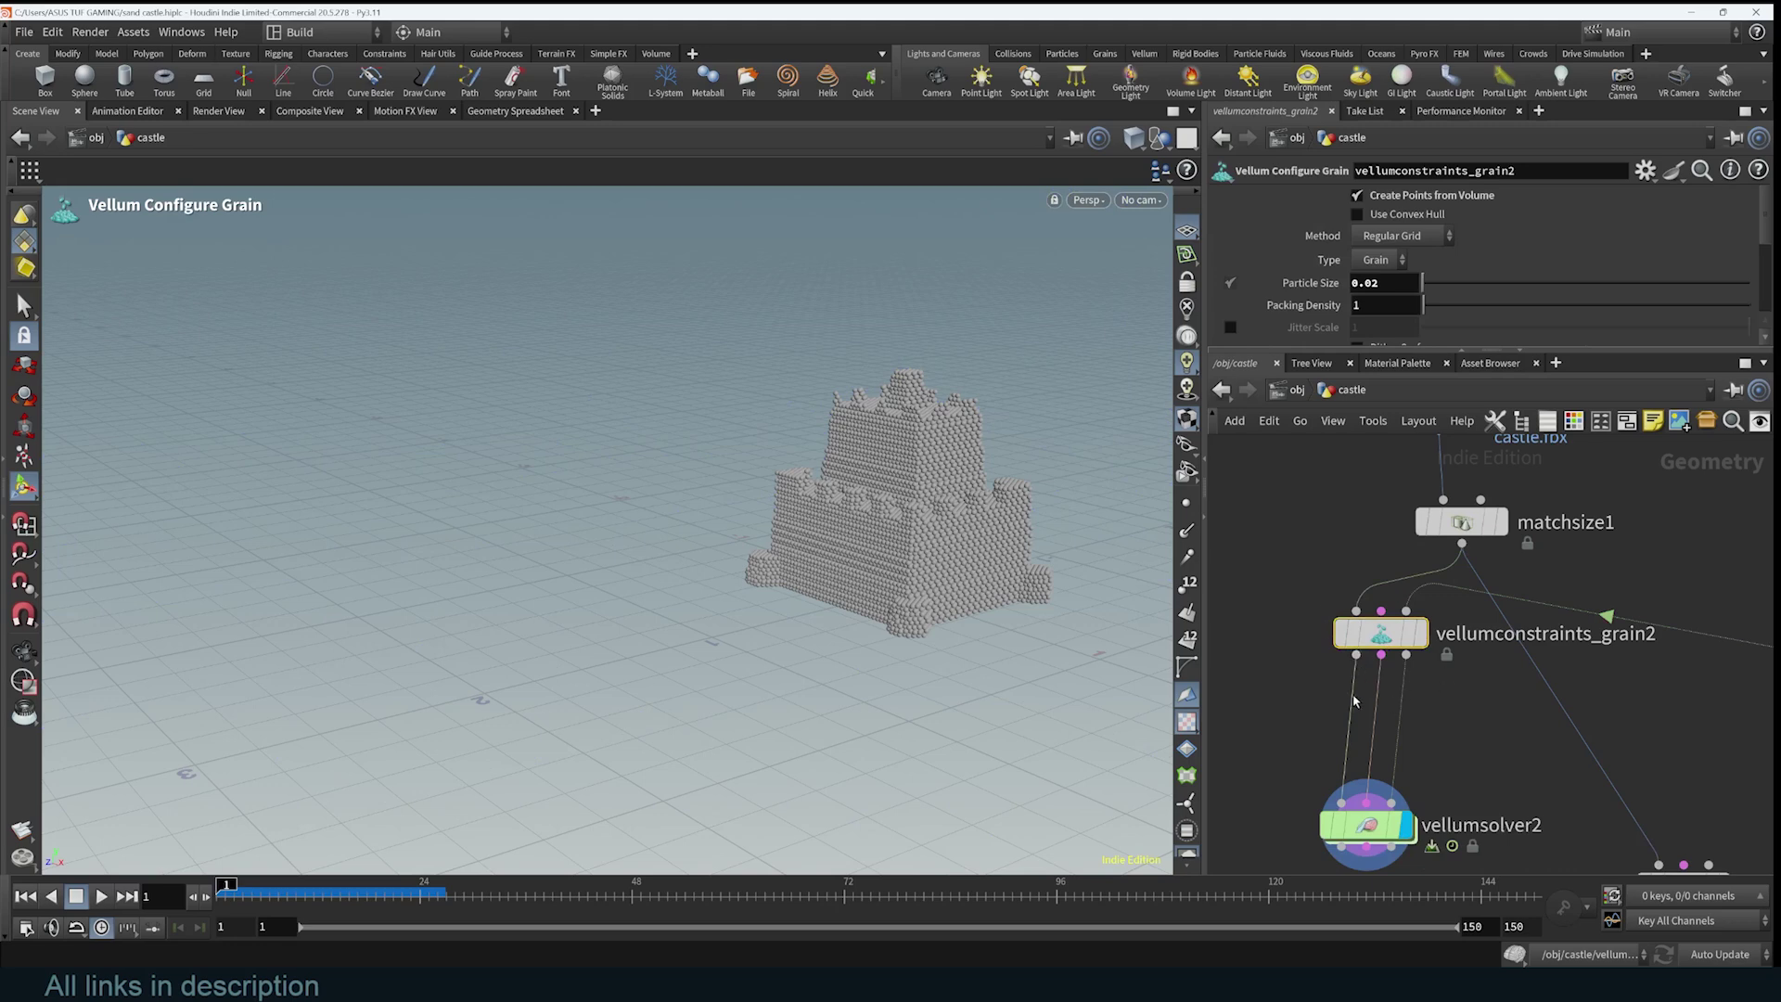
pyautogui.press('Tab')
pyautogui.write('CRU')
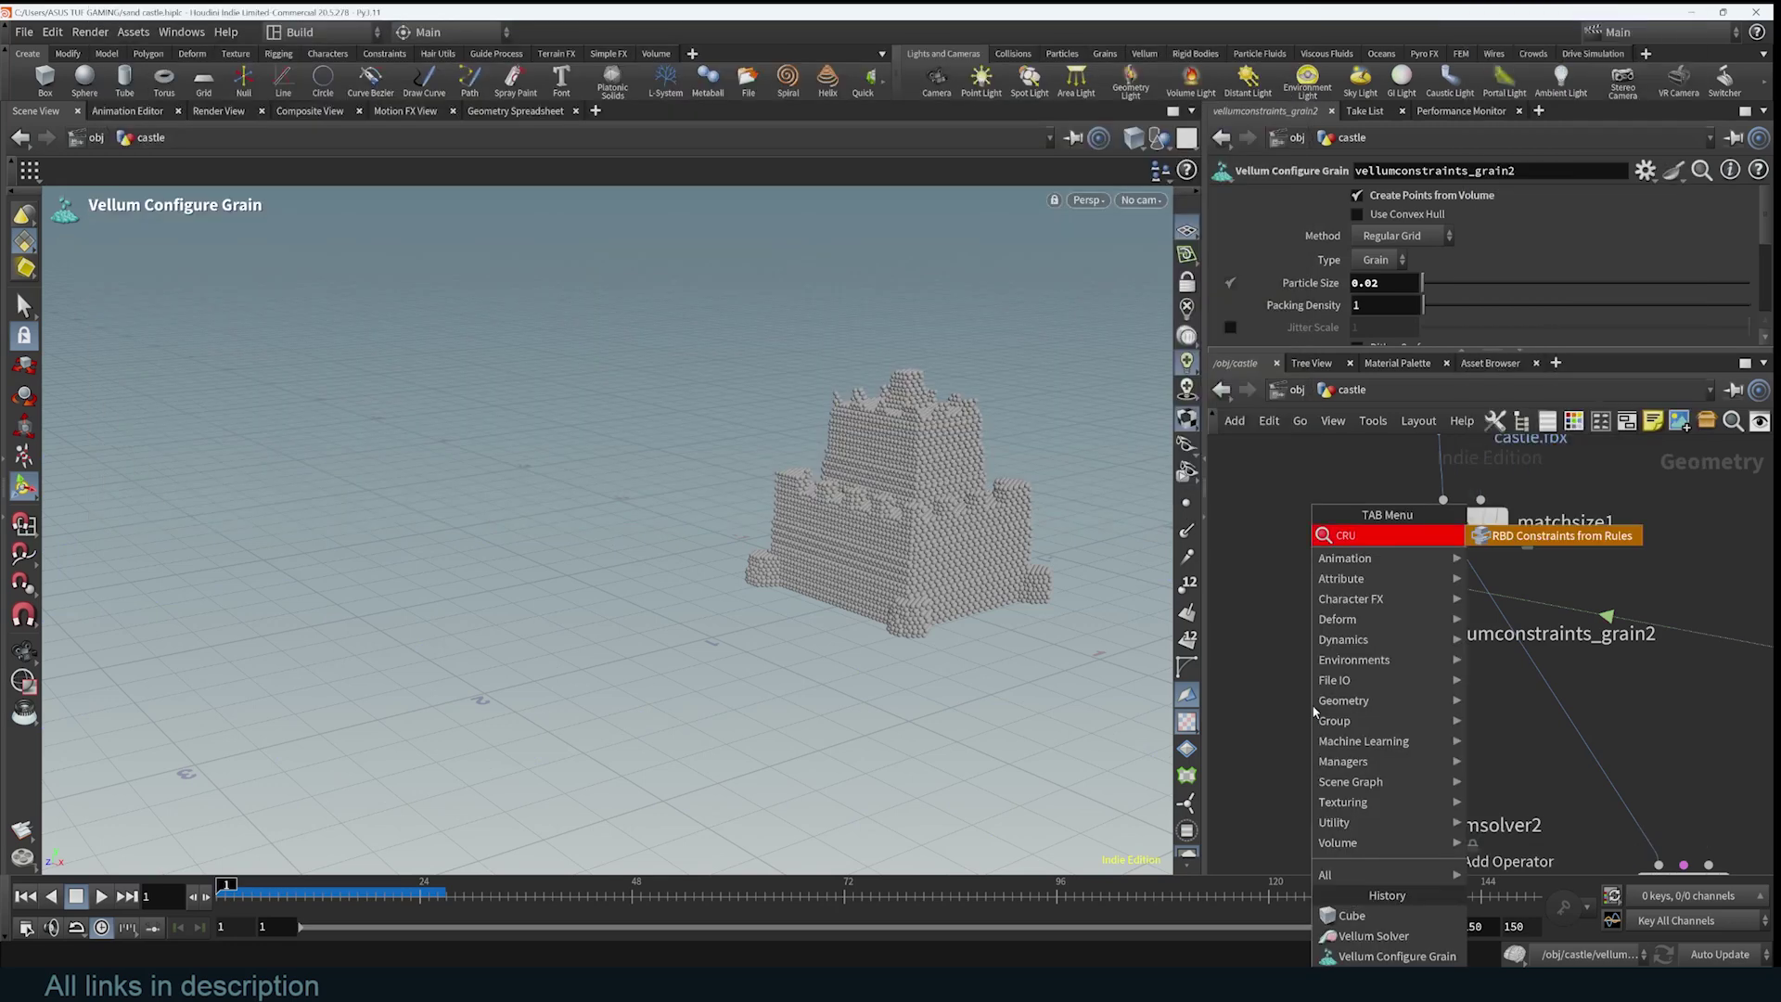
pyautogui.press('BackSpace')
pyautogui.press('BackSpace')
pyautogui.press('BackSpace')
pyautogui.write('clus')
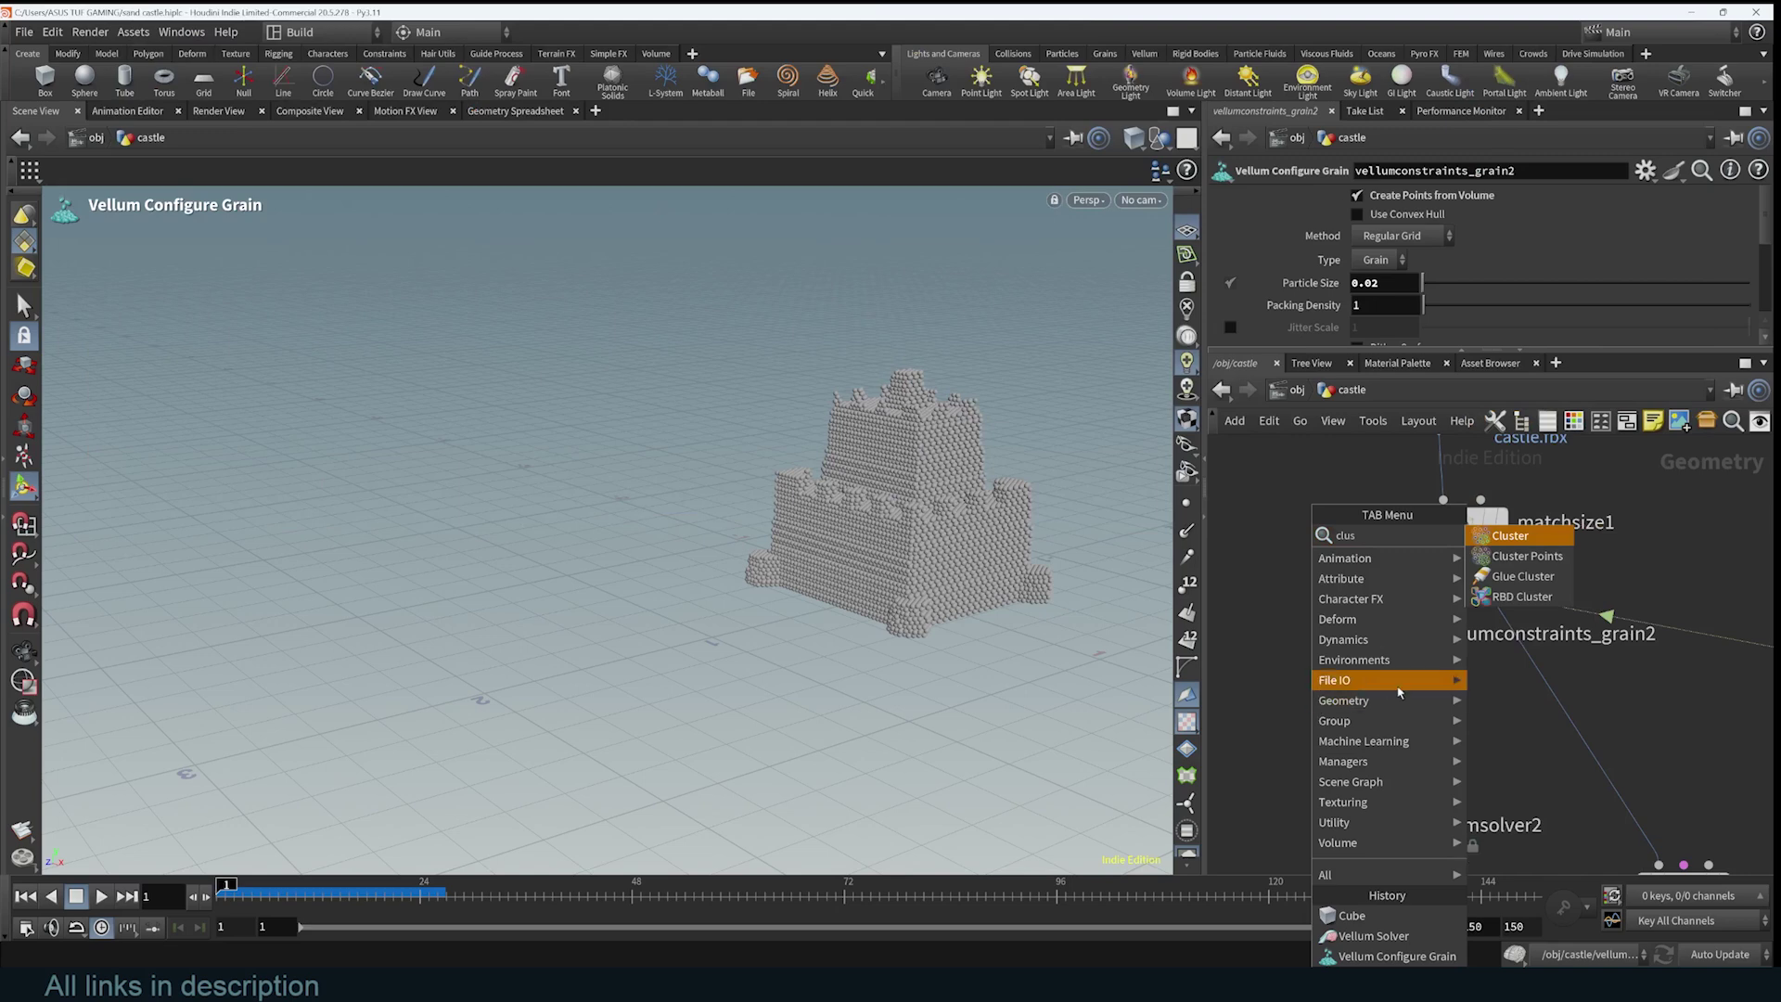
pyautogui.click(1527, 556)
pyautogui.click(1345, 742)
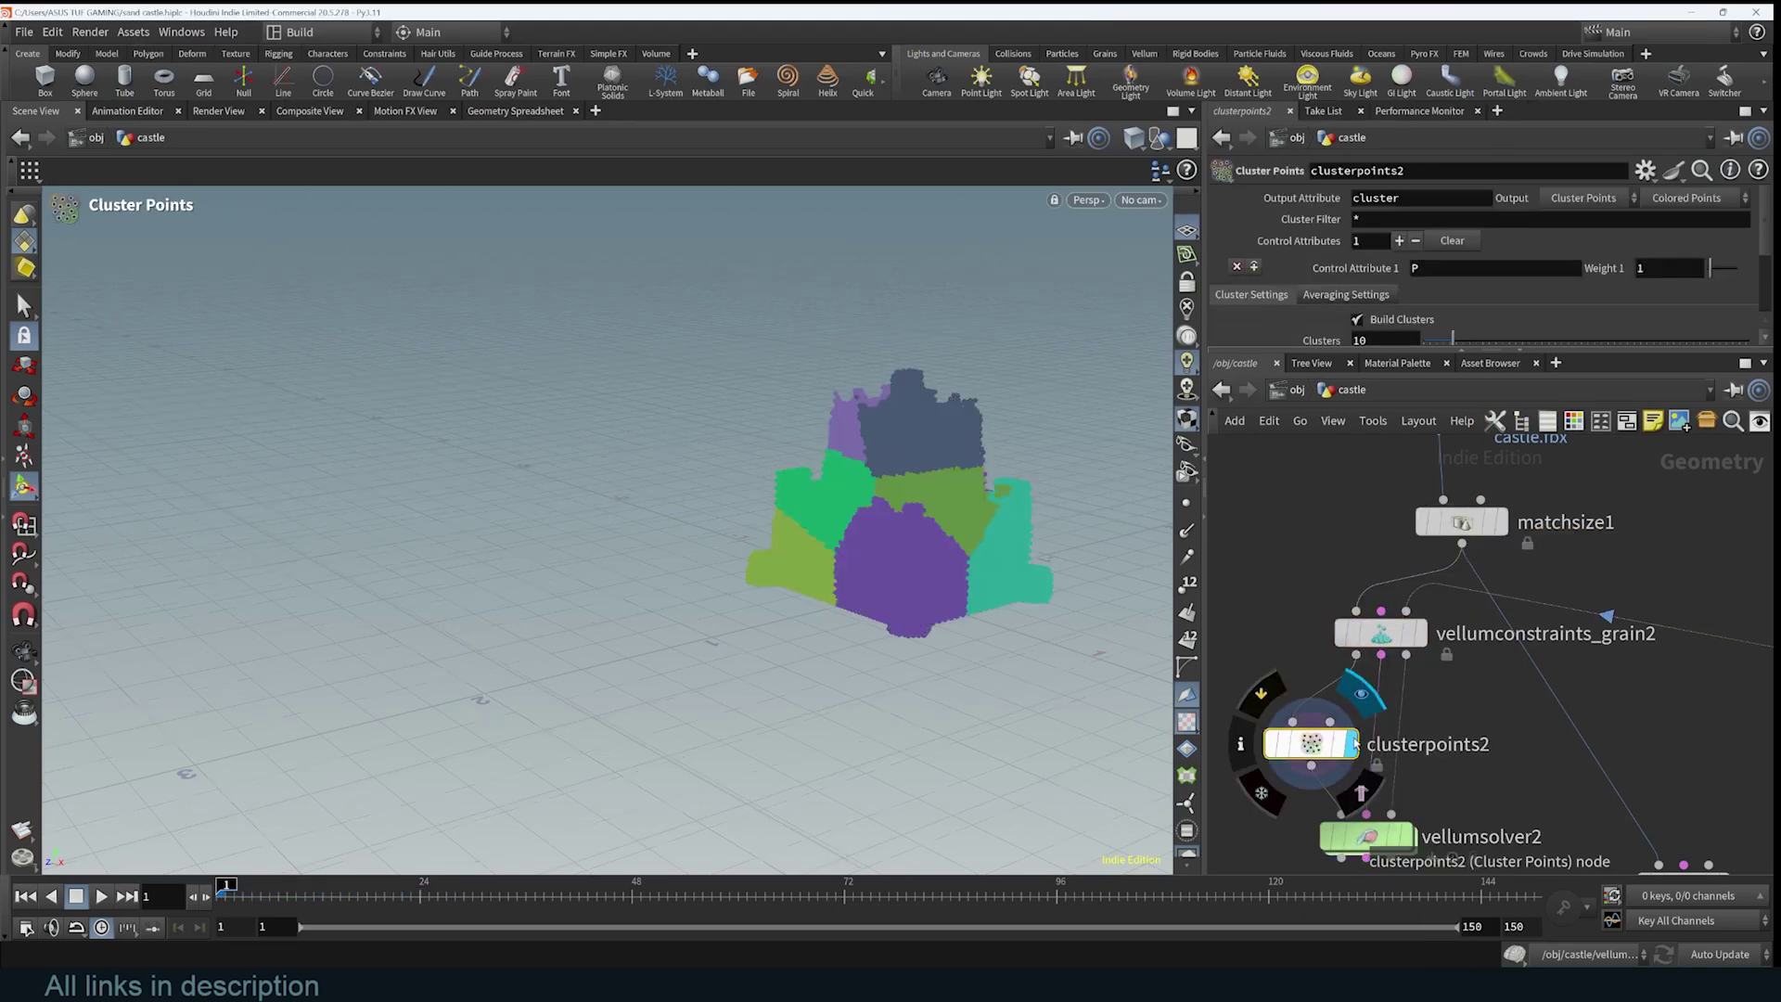
pyautogui.keyDown('alt'); pyautogui.moveTo(1065, 414); pyautogui.dragTo(1101, 374, button='right'); pyautogui.keyUp('alt')
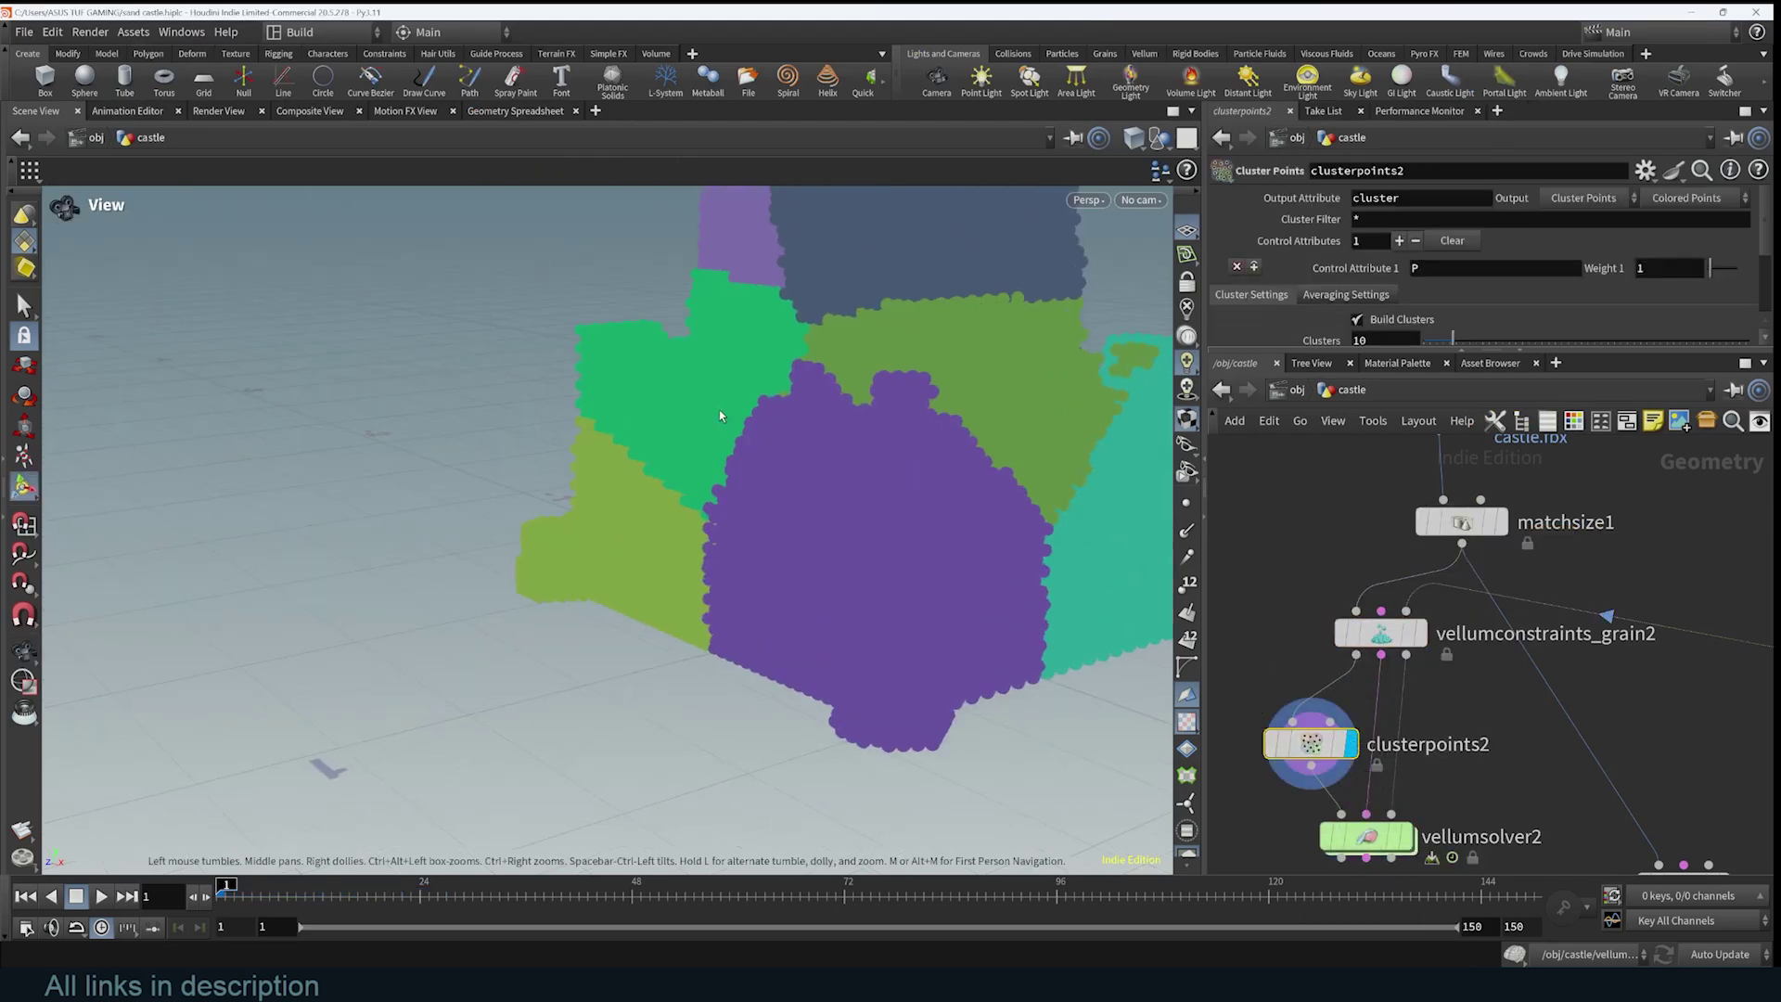
pyautogui.press('Return')
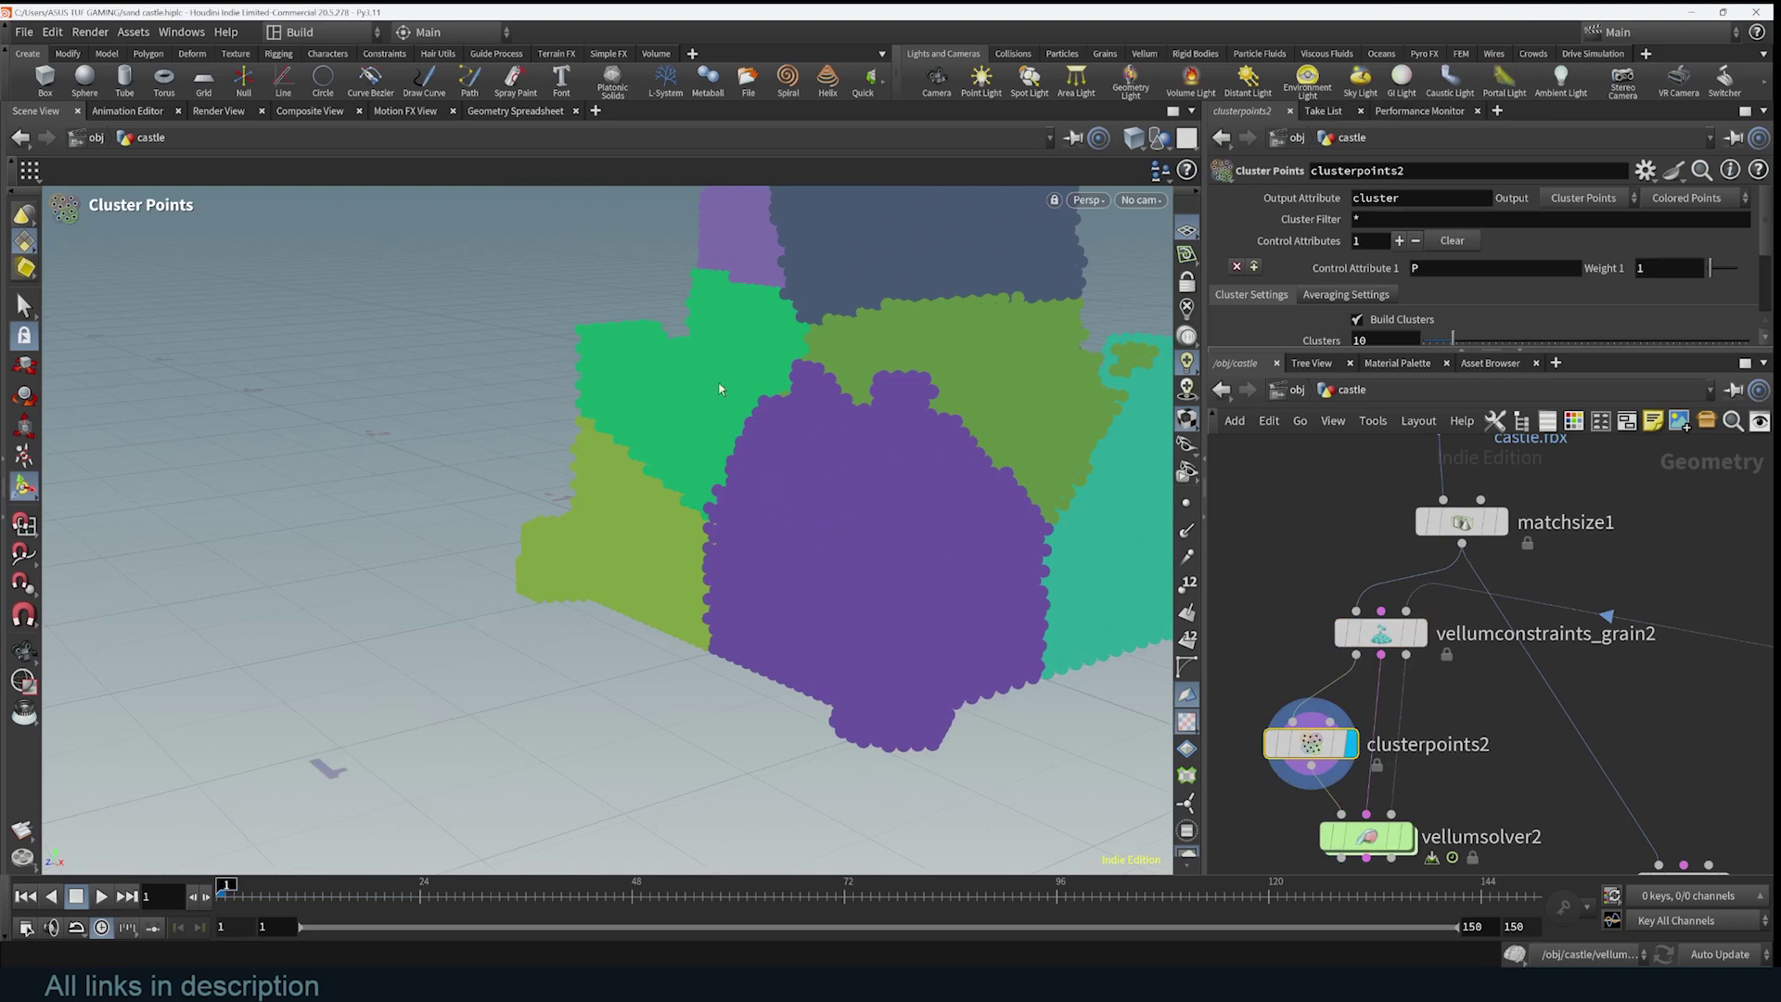
# - Inside vellumsolver2, enable the glue constraint's Cluster Attribute with the value cluster, and return to the castle network
pyautogui.moveTo(1328, 738); pyautogui.dragTo(1352, 627, button='middle')
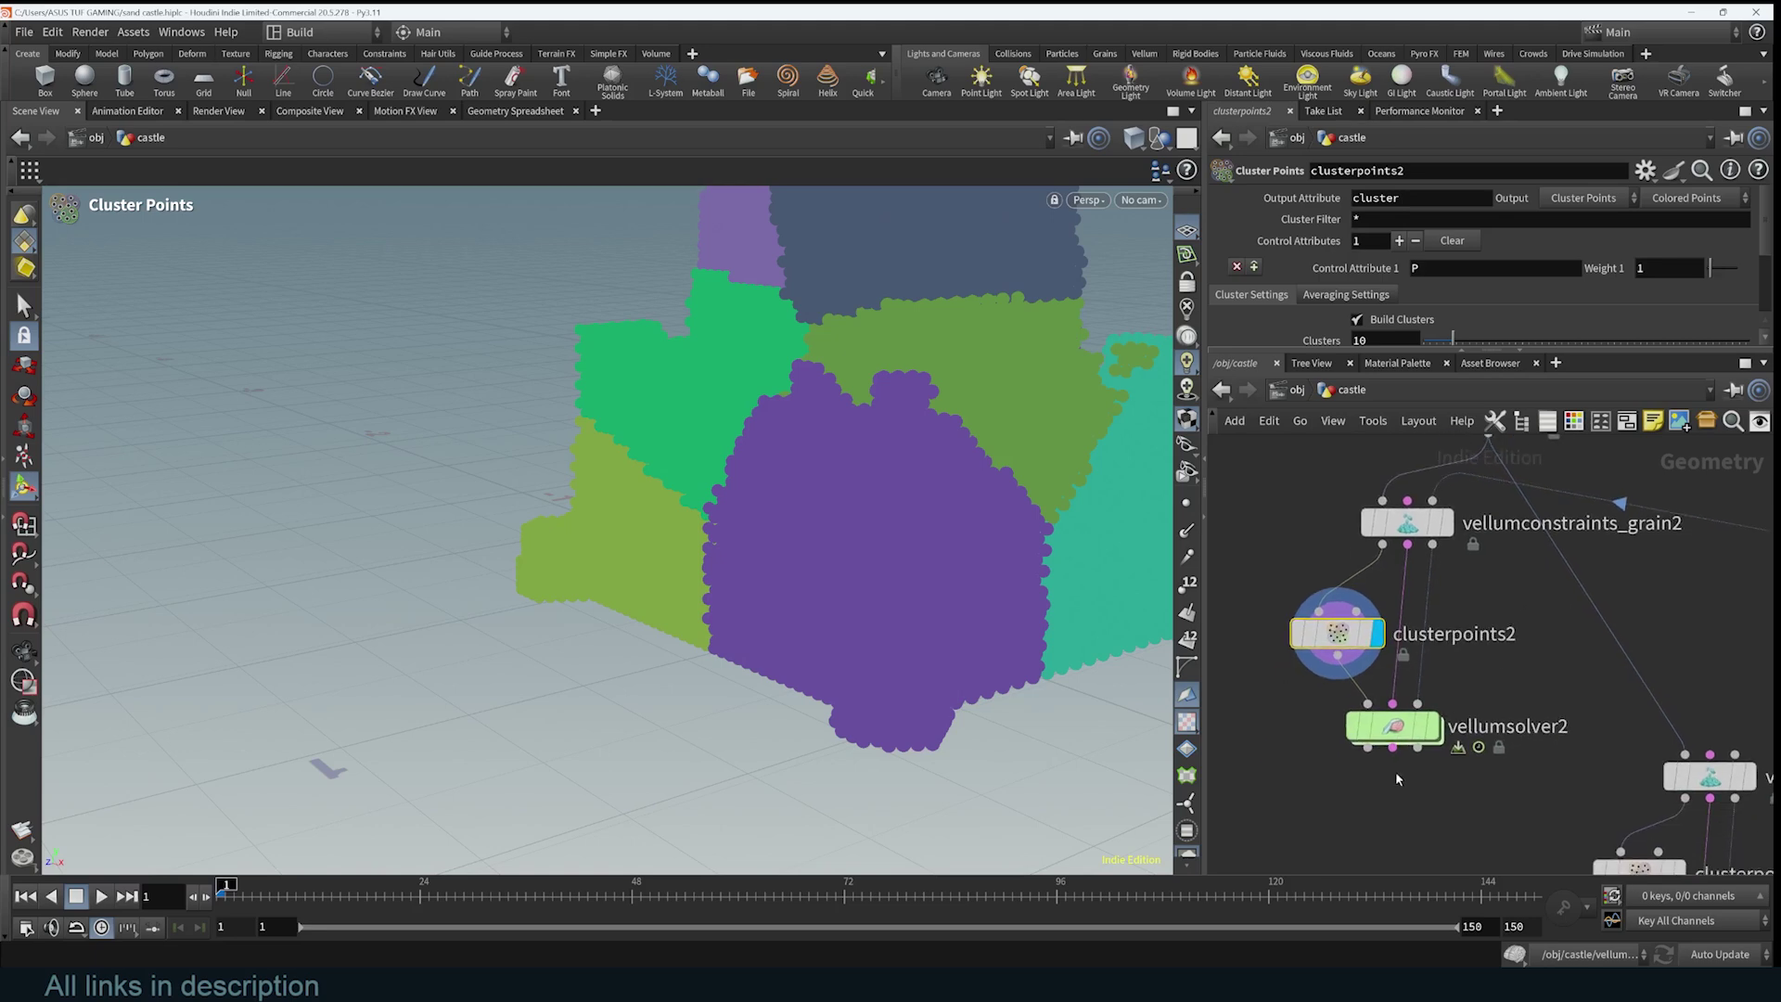
pyautogui.doubleClick(1387, 733)
pyautogui.click(1423, 570)
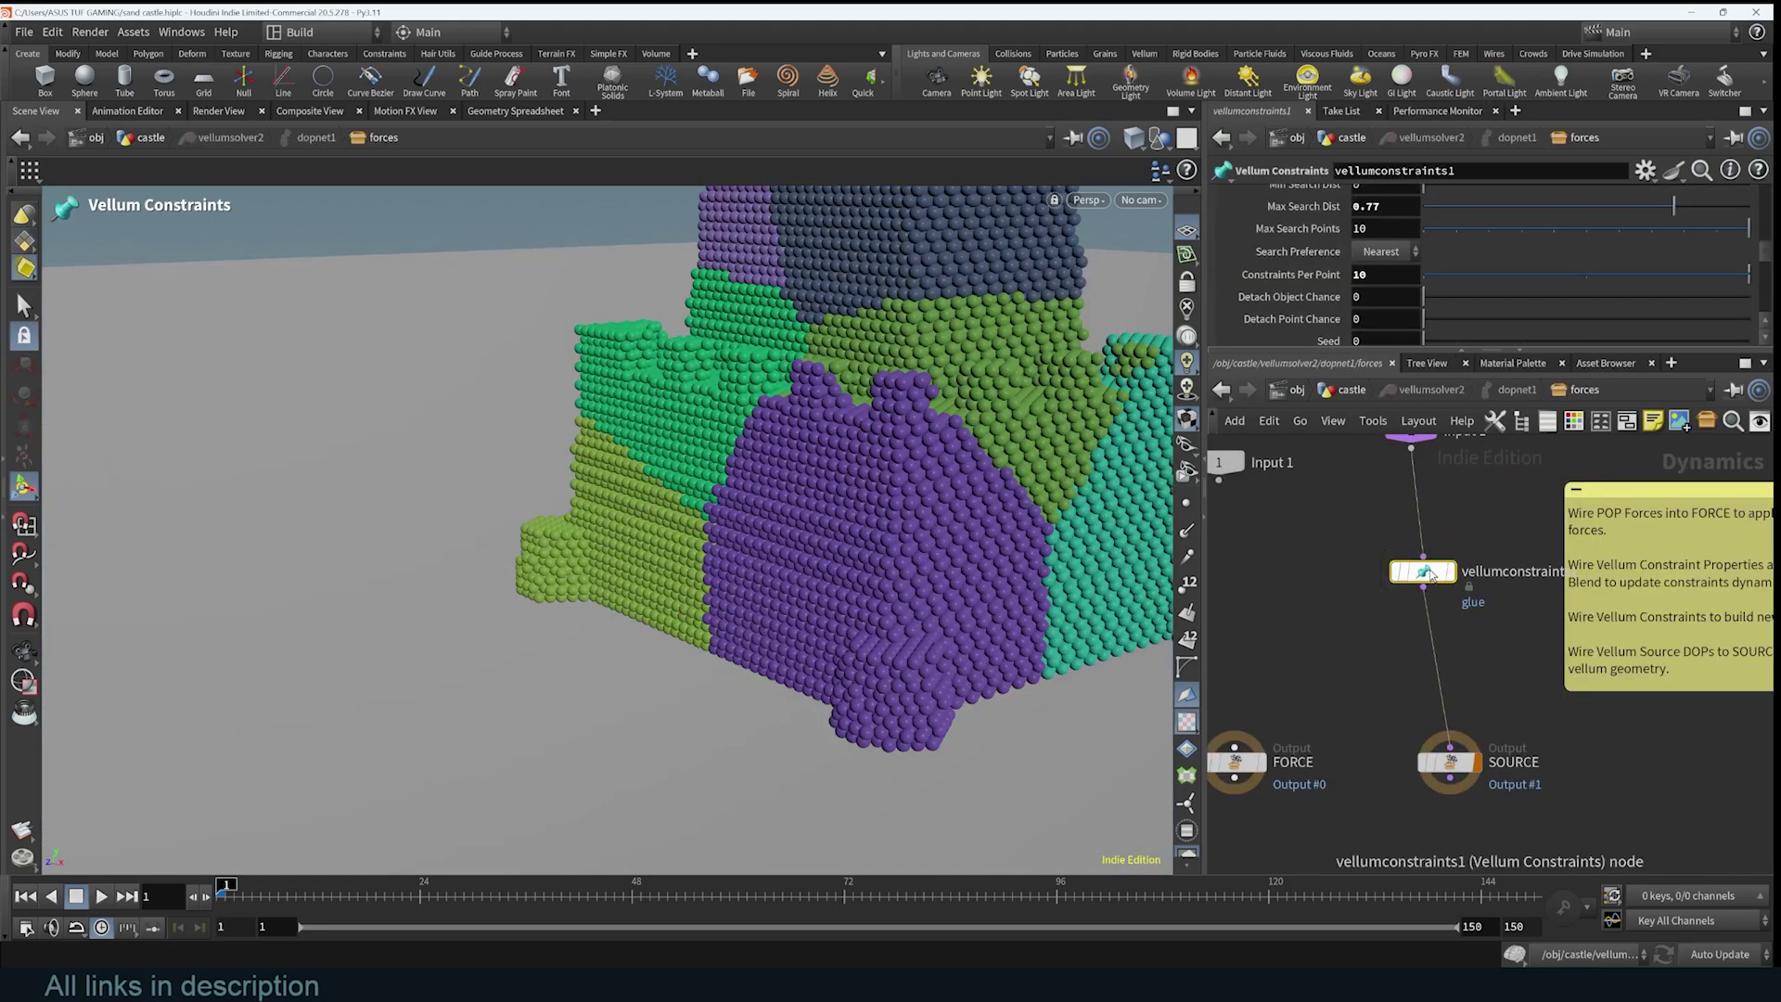
pyautogui.scroll(5, 1221, 331)
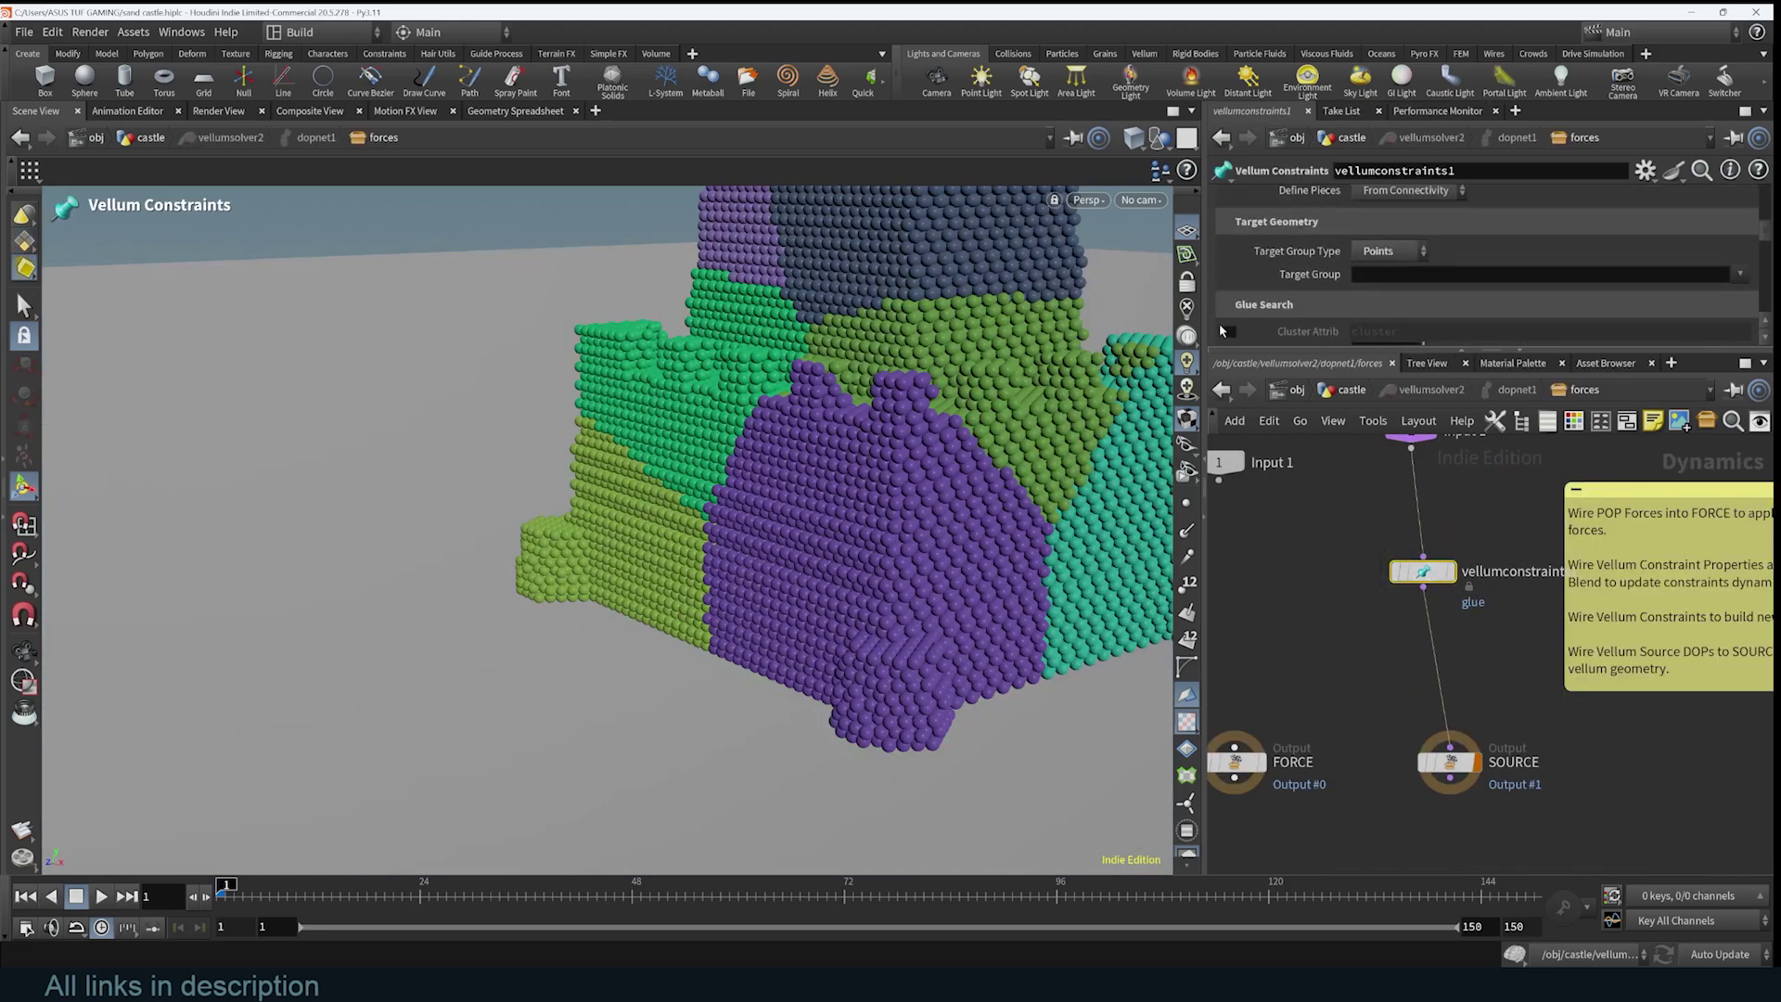
pyautogui.click(1231, 331)
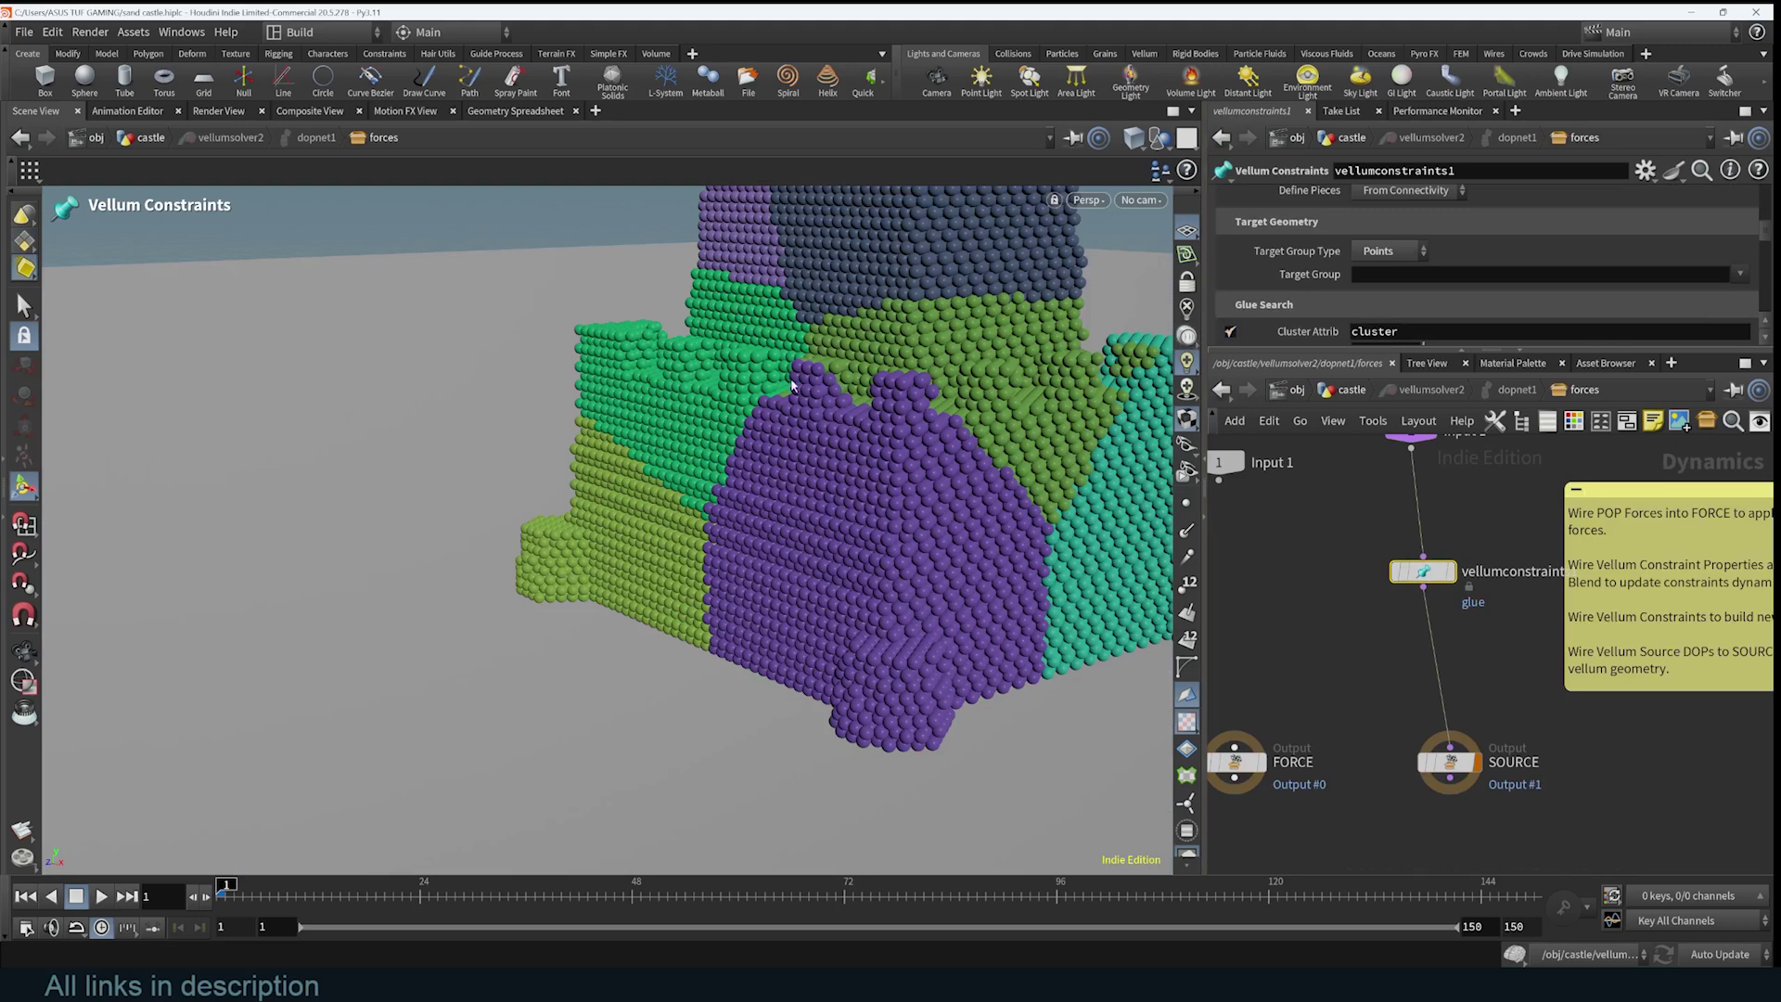
pyautogui.click(1349, 393)
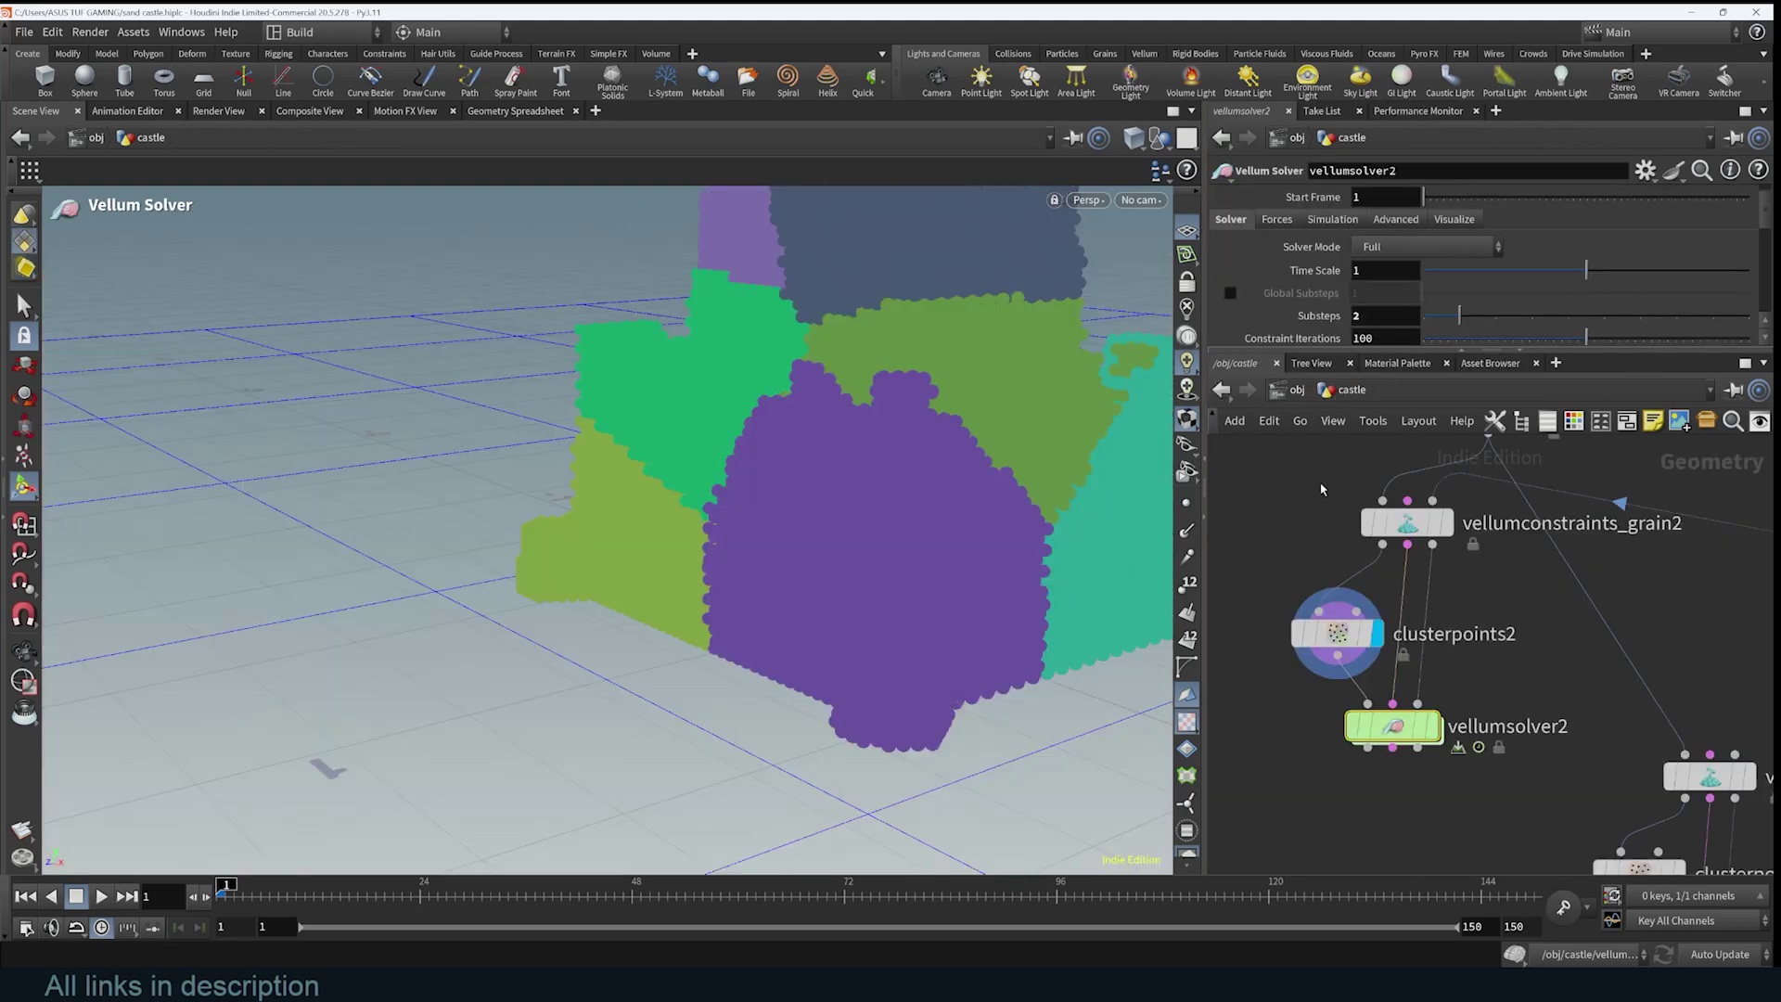
# - Set the Particle Size of vellumconstraints_grain2 to 0.03
pyautogui.moveTo(1557, 534); pyautogui.dragTo(1596, 624, button='middle')
pyautogui.moveTo(1515, 739); pyautogui.dragTo(1529, 639, button='middle')
pyautogui.click(1424, 649)
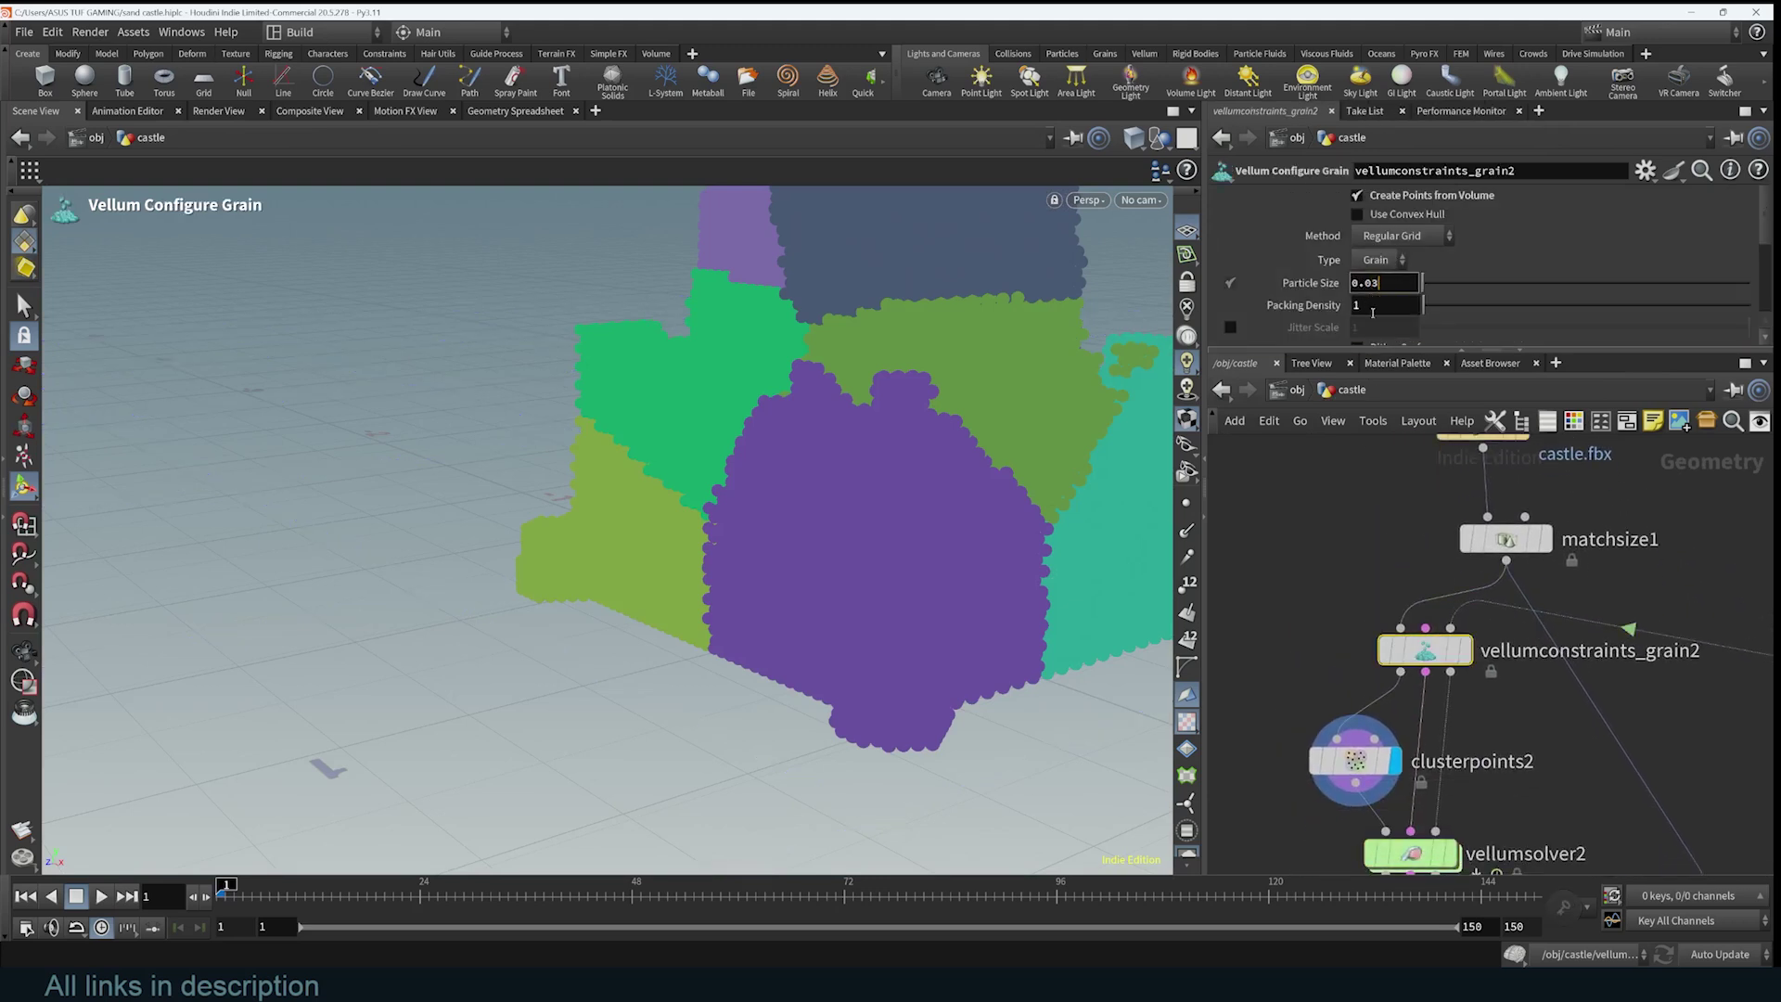
pyautogui.press('Return')
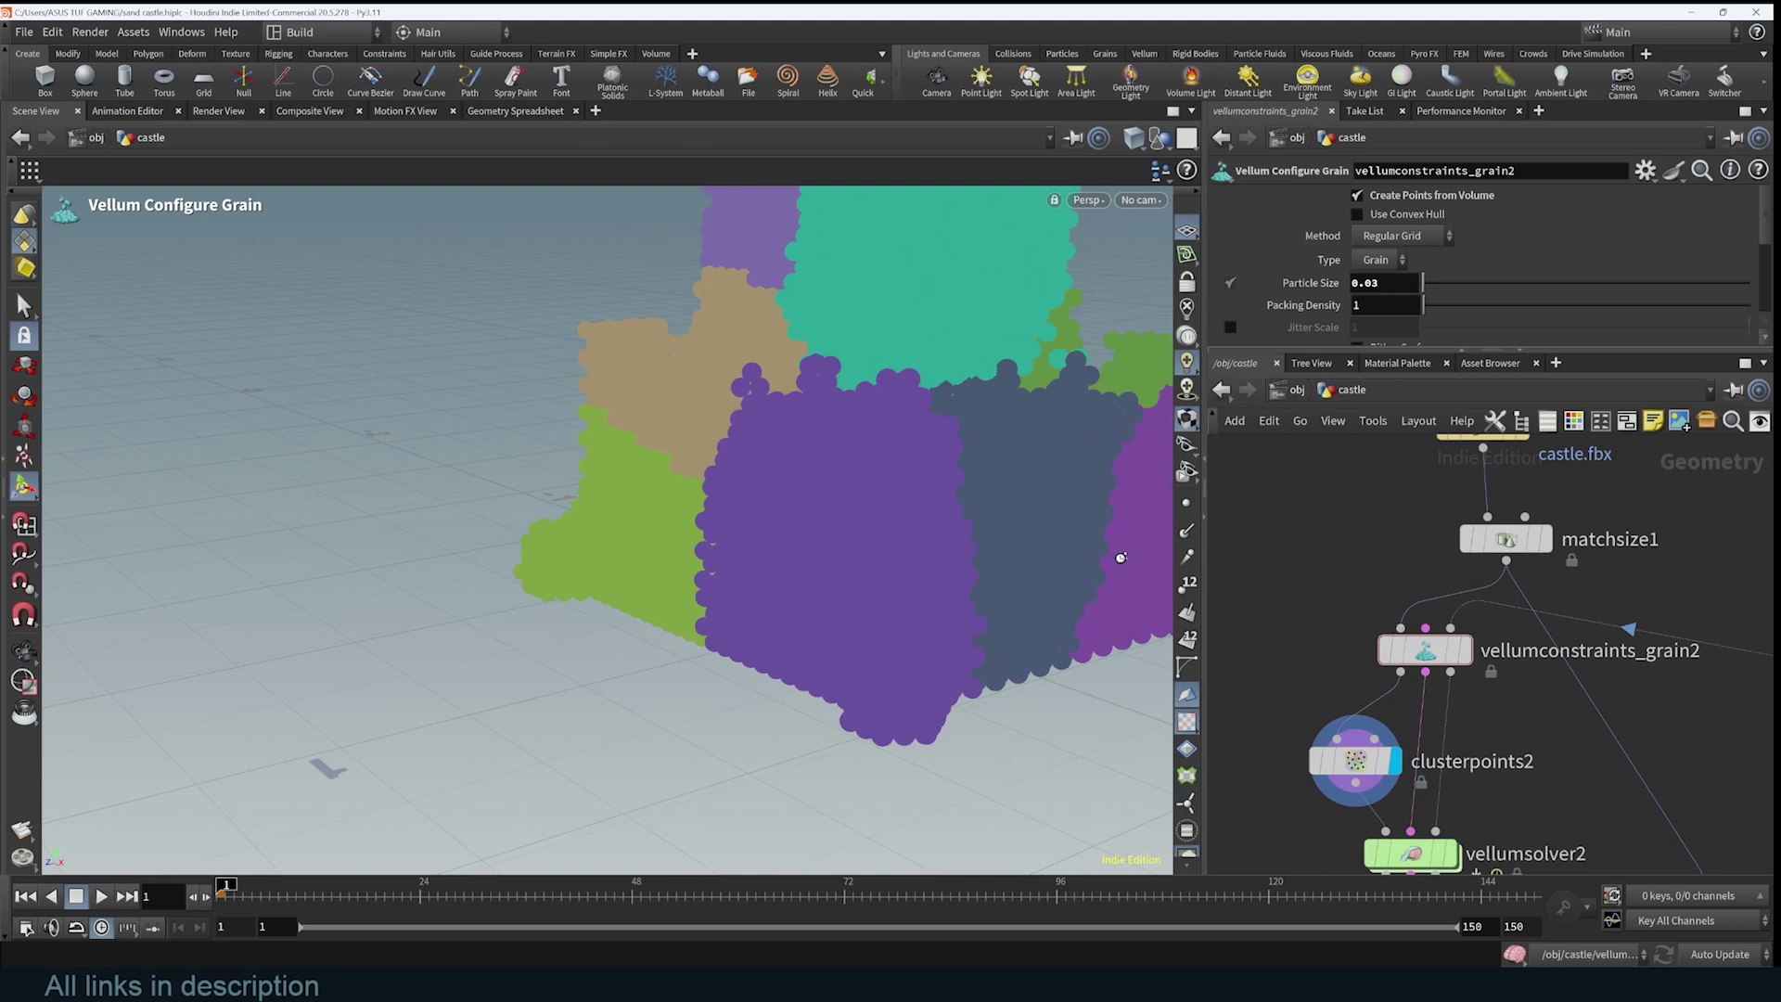
pyautogui.scroll(-1, 1120, 557)
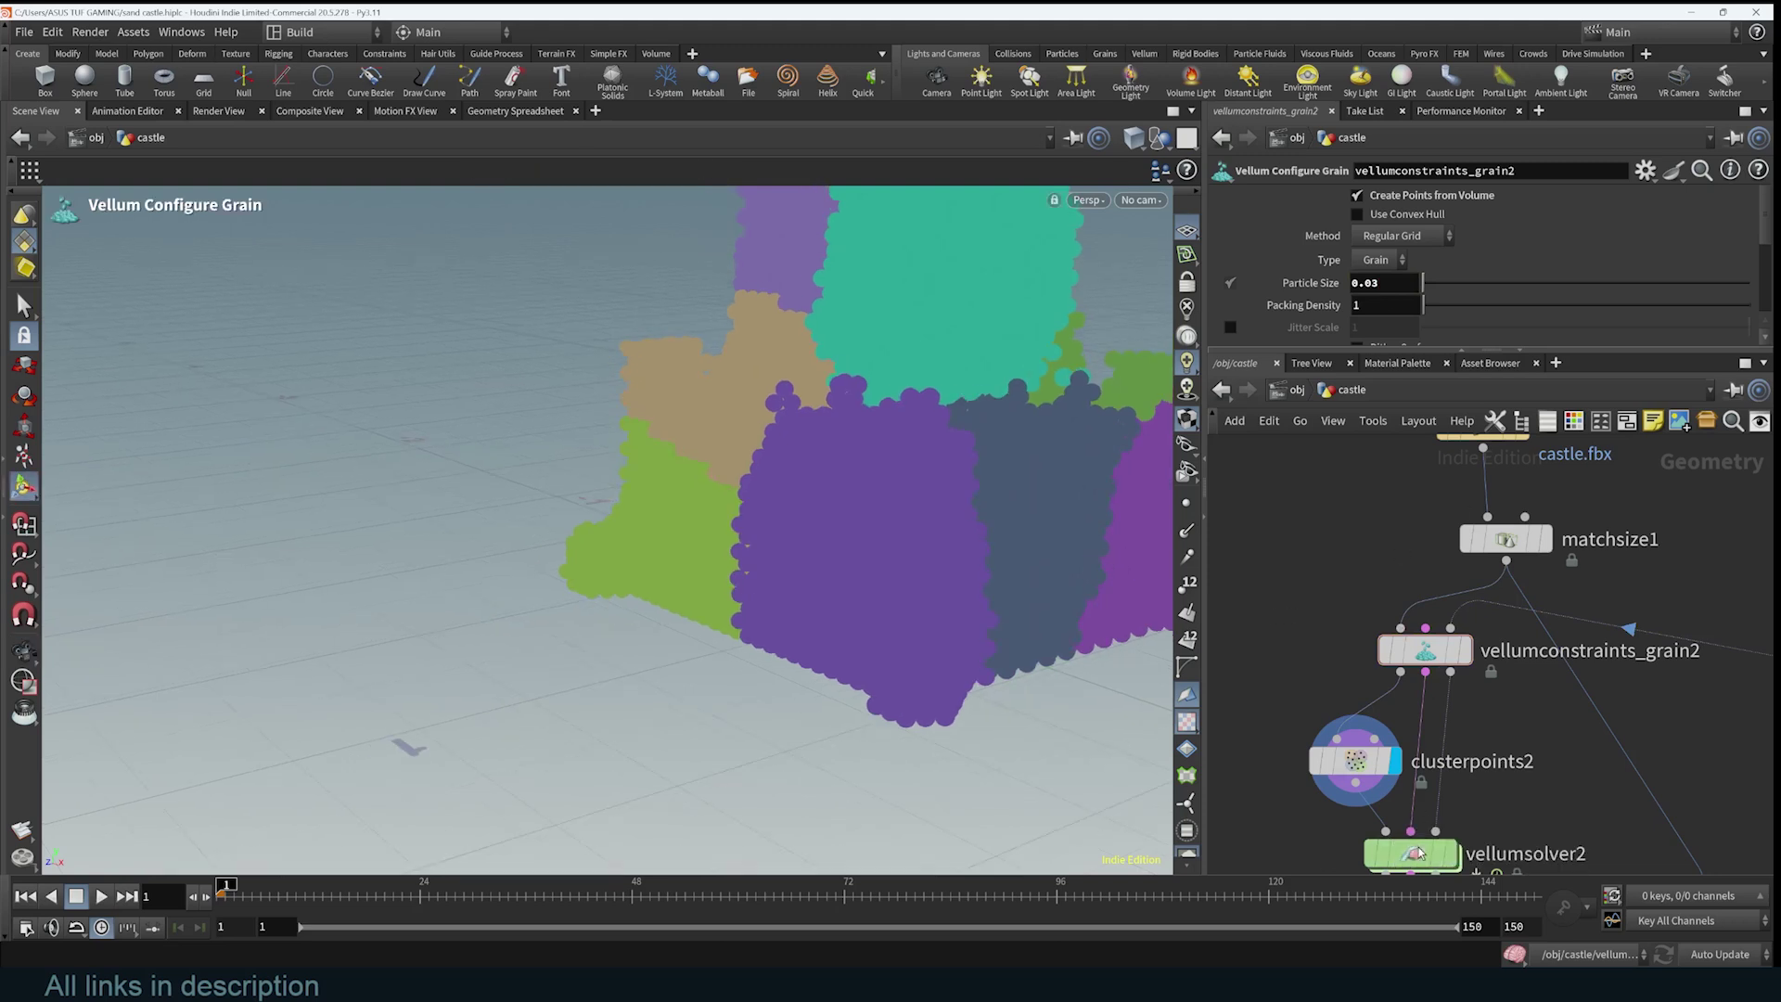
# - Set the Constraint Iterations of vellumsolver2 to 20 and display the solver's output
pyautogui.click(1419, 851)
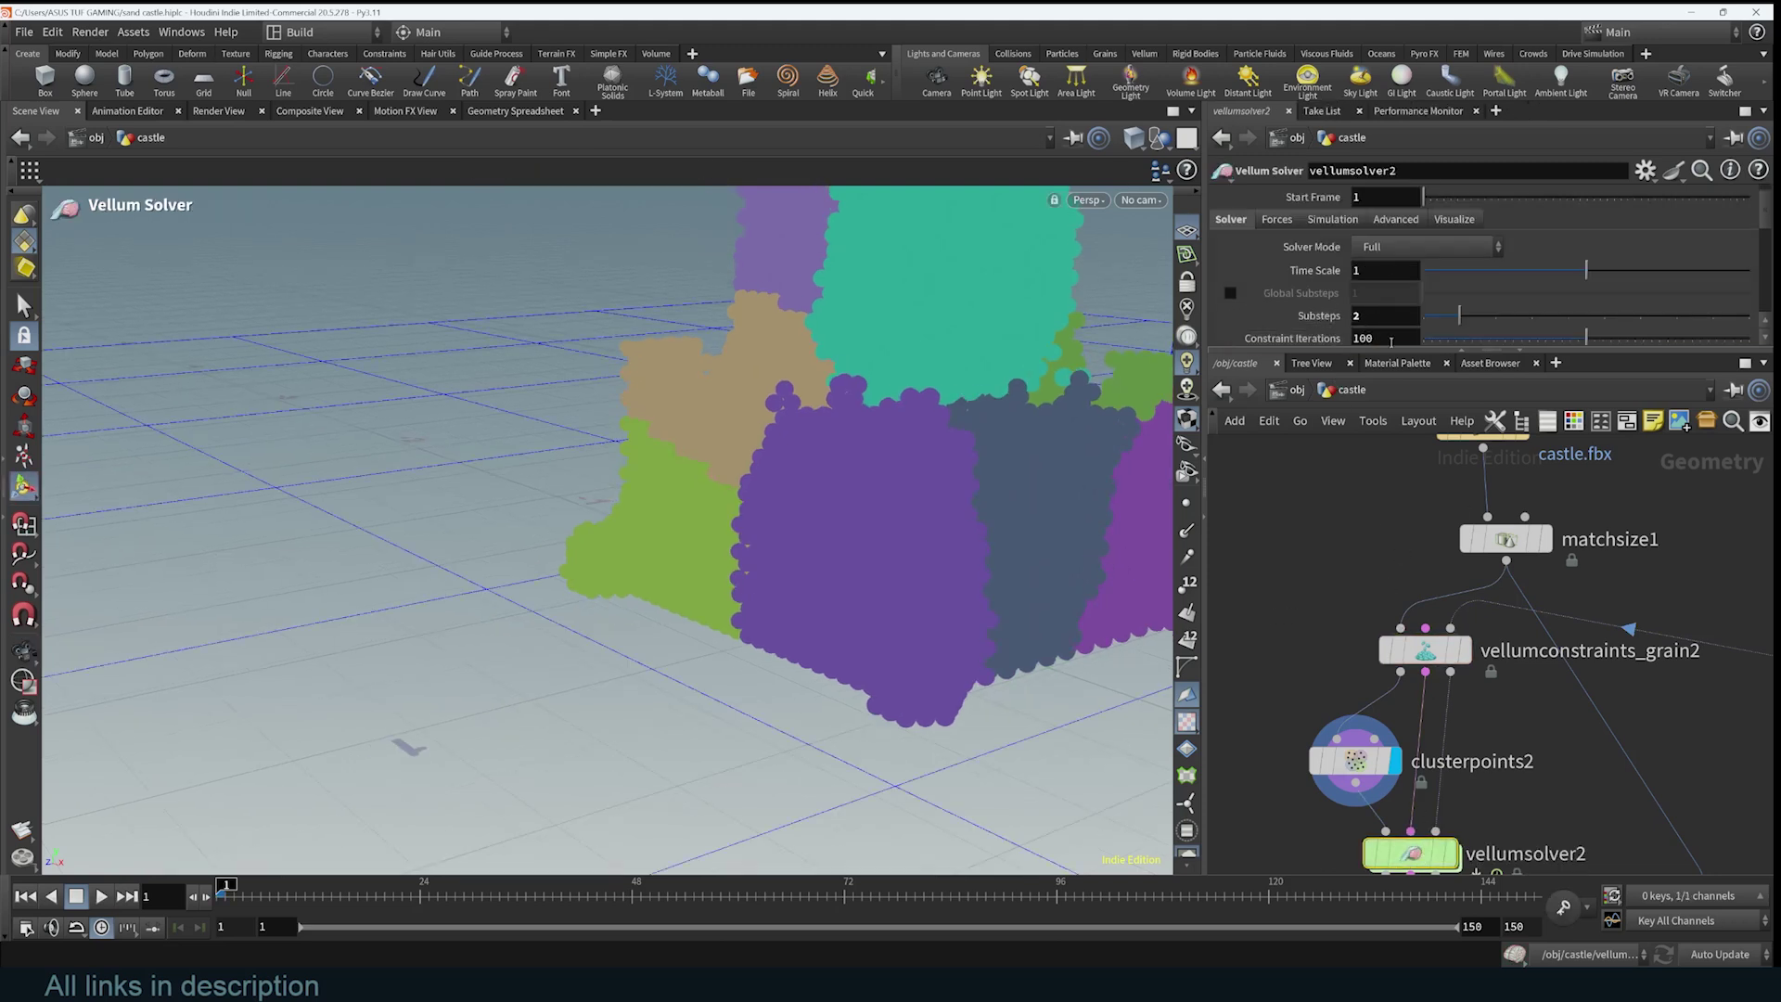
pyautogui.moveTo(1374, 338); pyautogui.dragTo(1339, 339)
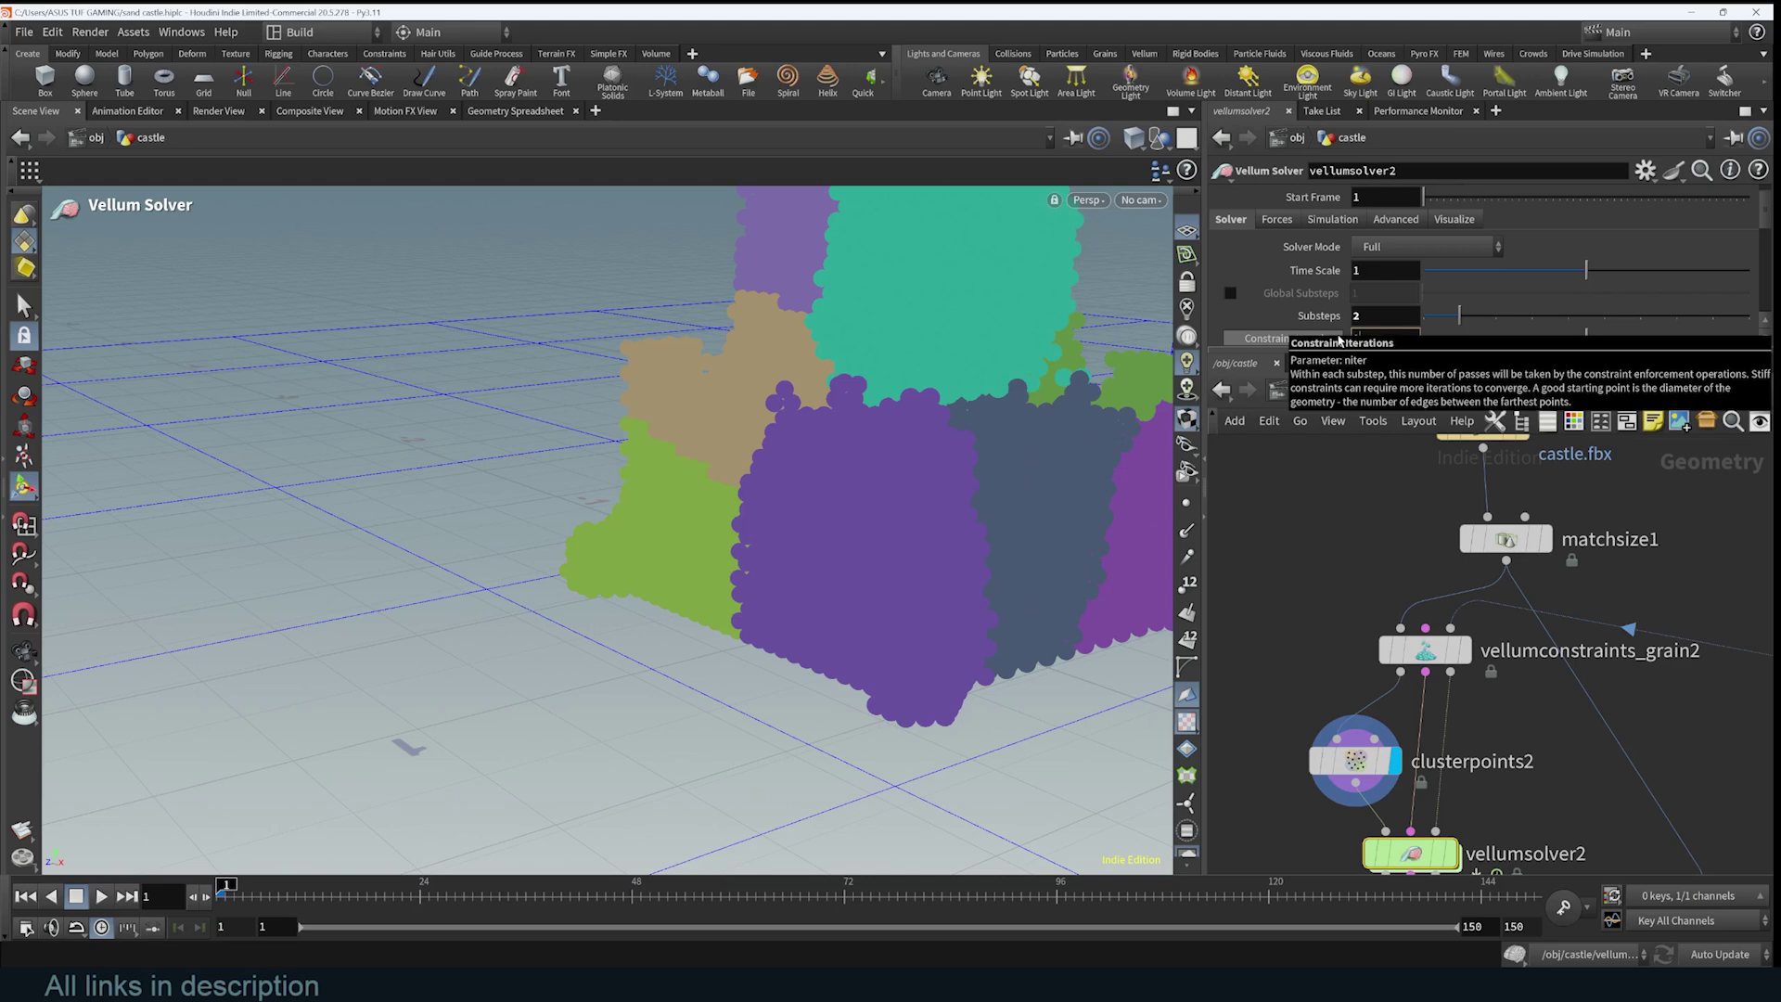
pyautogui.click(1270, 584)
pyautogui.moveTo(1462, 825); pyautogui.dragTo(1475, 684, button='middle')
pyautogui.click(1468, 714)
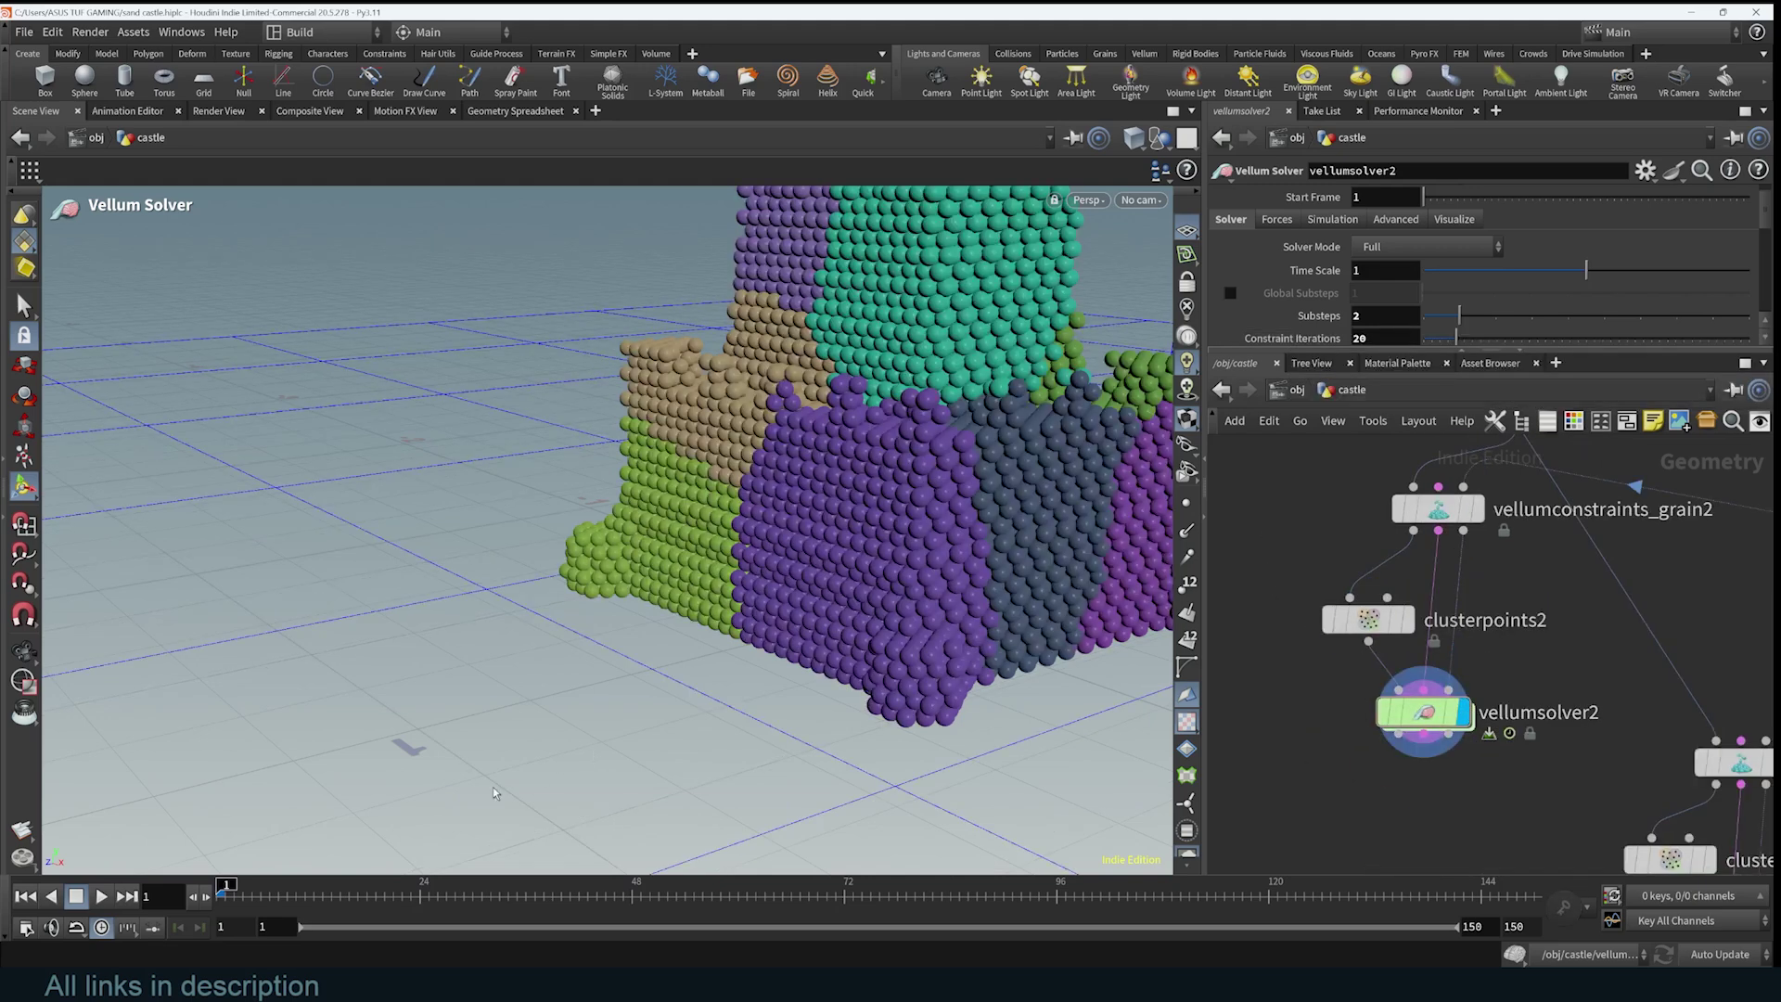
# - Play the hand collision against the whole clustered castle, stop it and rewind to the first frame with the timeline shown
pyautogui.keyDown('alt'); pyautogui.moveTo(767, 464); pyautogui.dragTo(652, 572, button='right'); pyautogui.keyUp('alt')
pyautogui.keyDown('alt'); pyautogui.moveTo(821, 450); pyautogui.dragTo(722, 565, button='middle'); pyautogui.keyUp('alt')
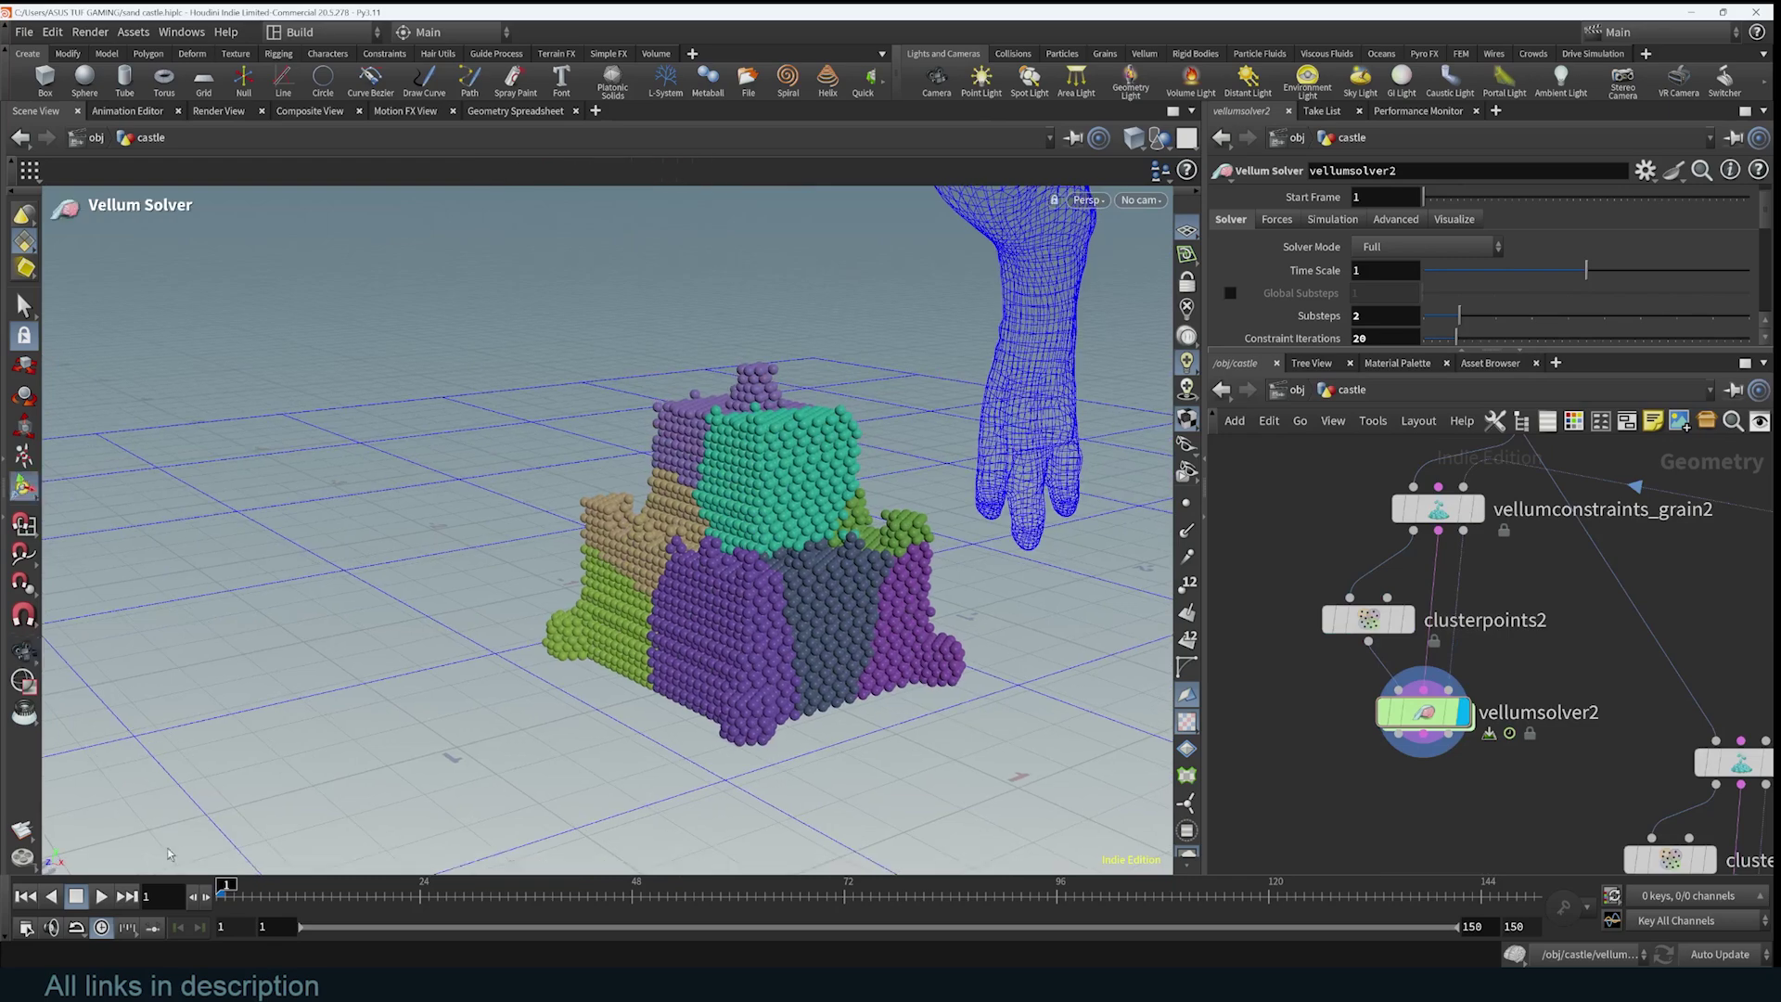
pyautogui.click(109, 897)
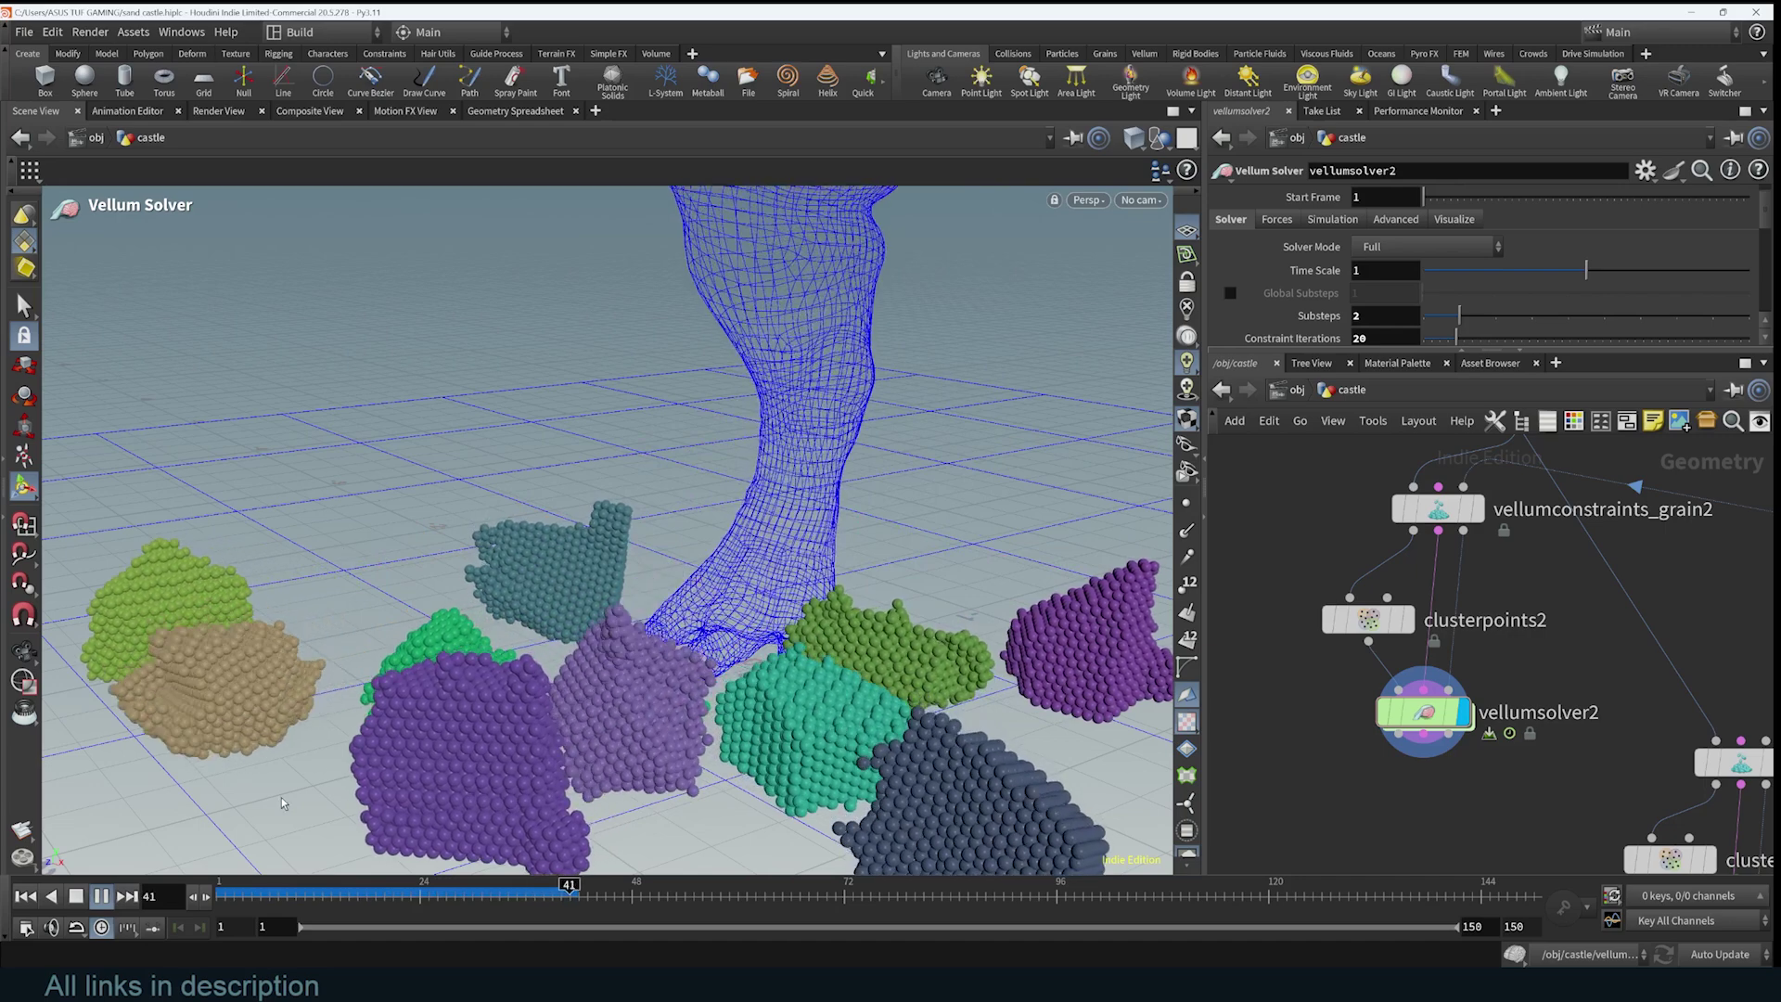
pyautogui.click(106, 895)
pyautogui.click(8, 913)
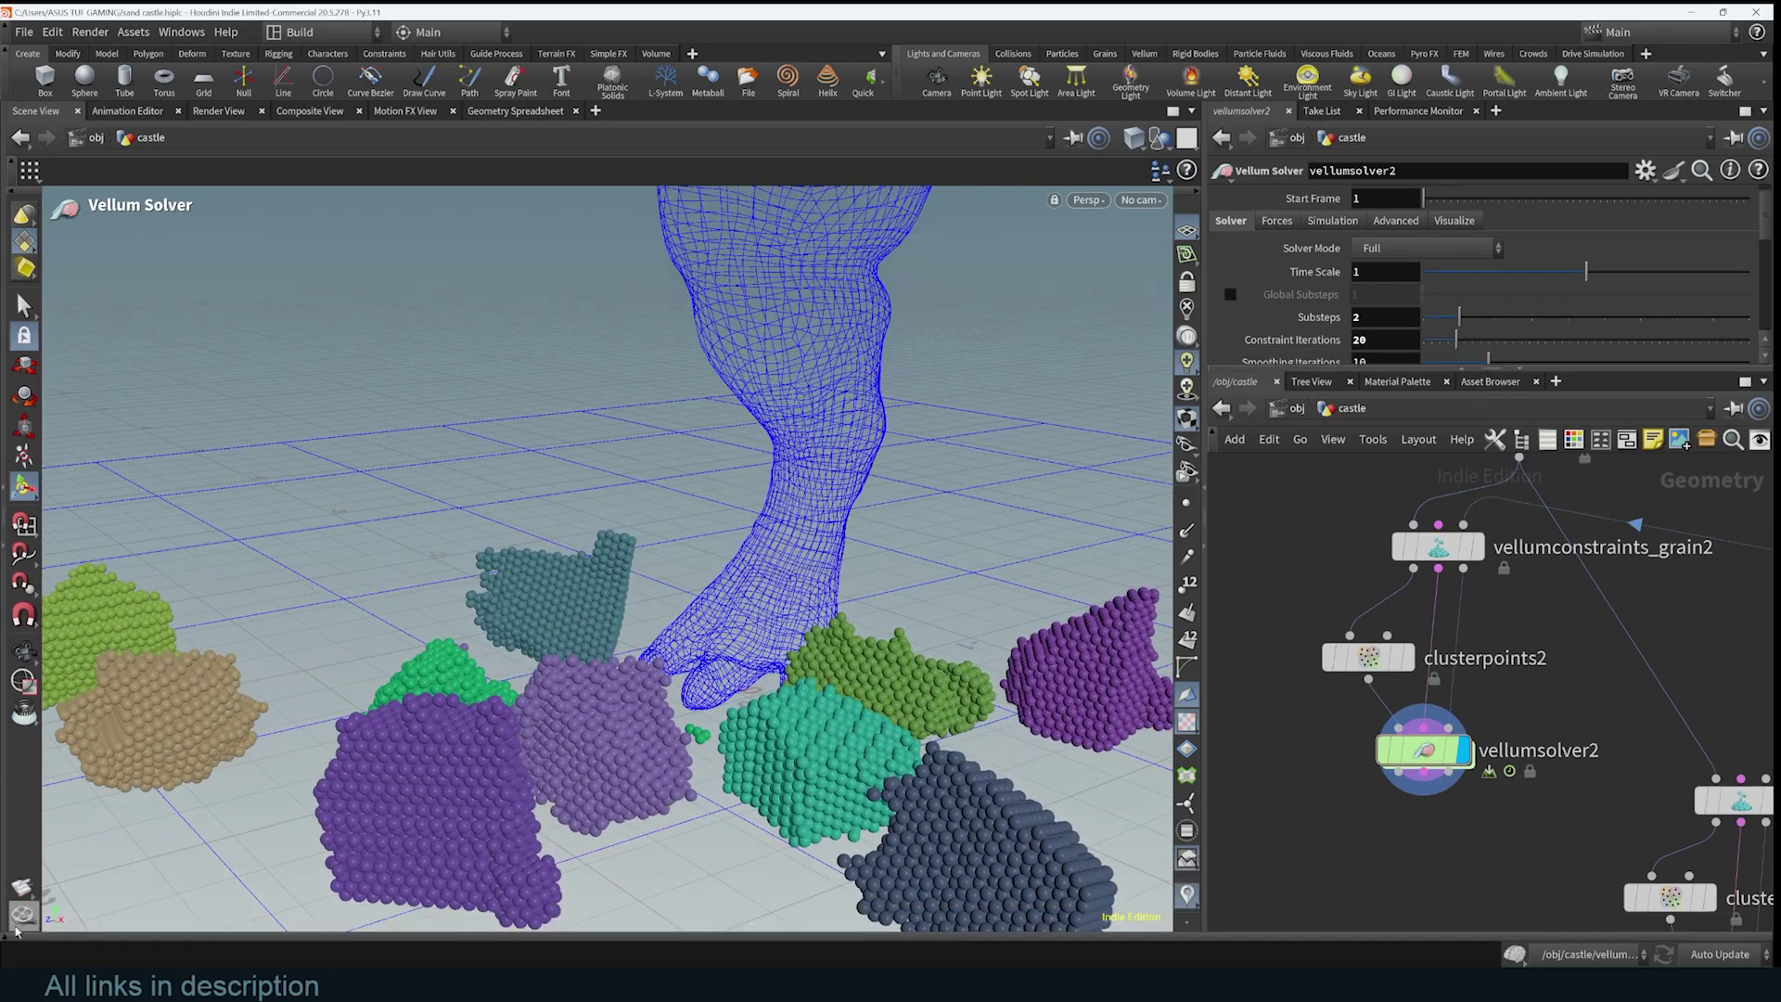
pyautogui.click(22, 914)
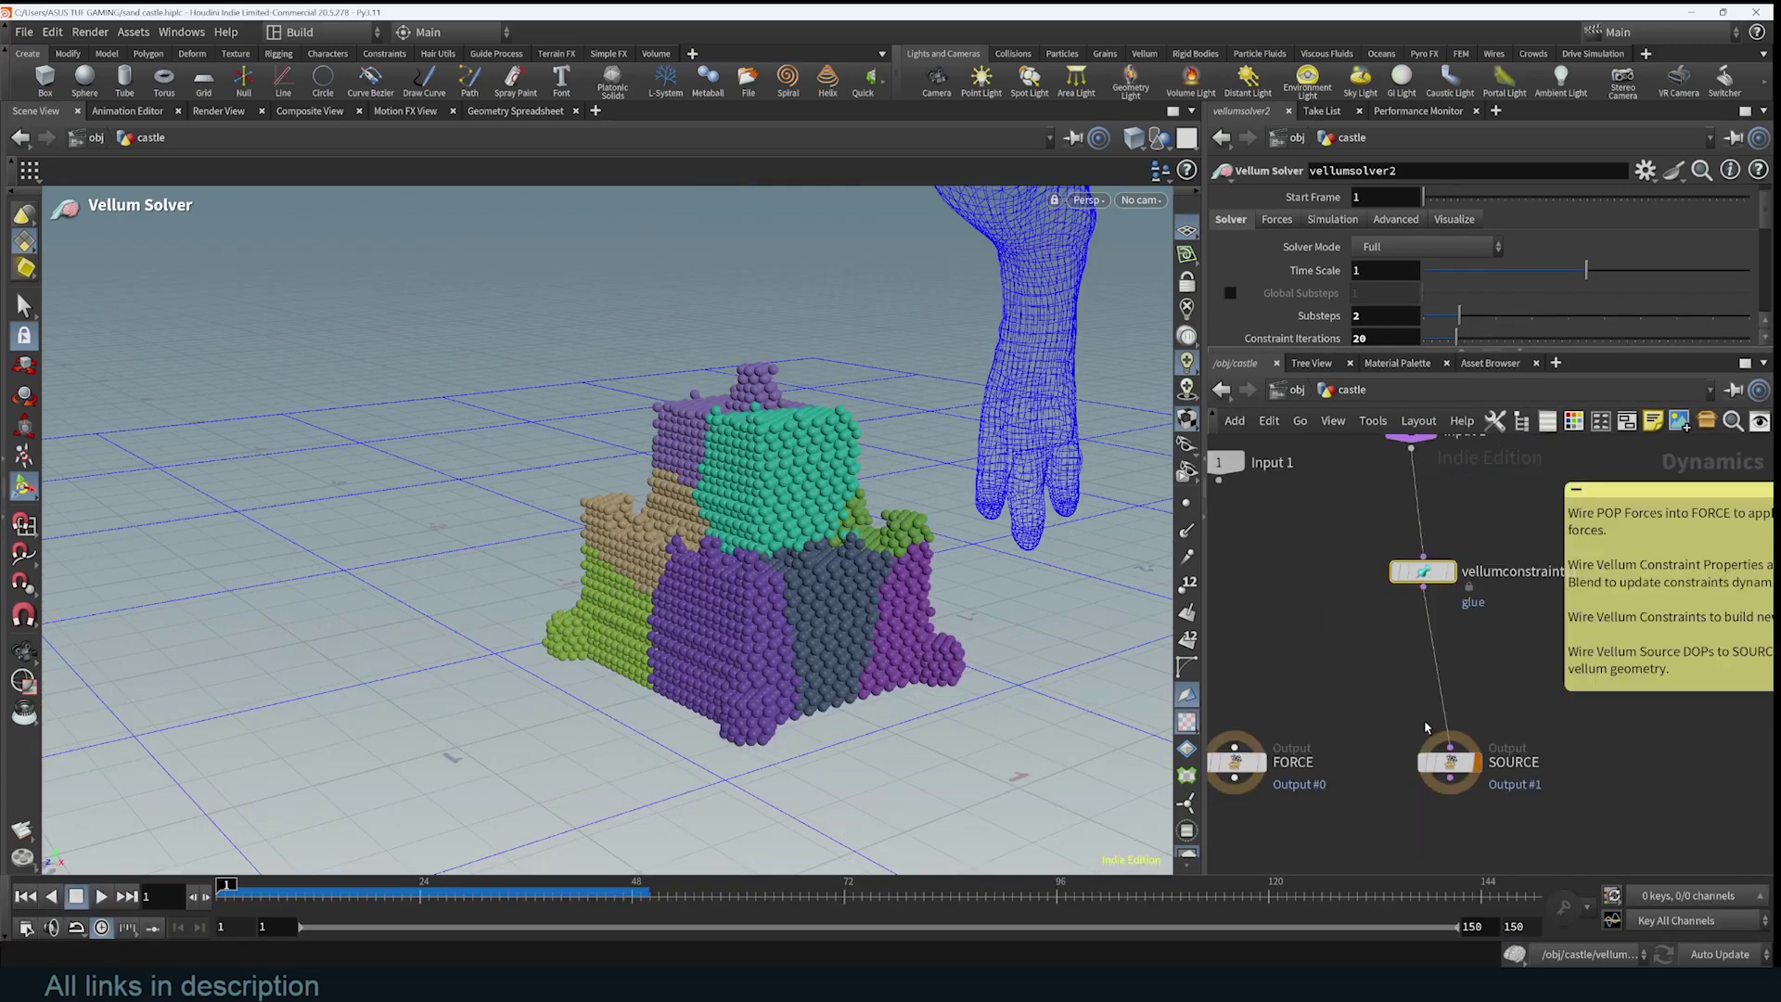
# - Set the glue constraint's Stretch Stiffness multiplier to 1 inside vellumsolver2 and return to the castle network
pyautogui.click(1426, 572)
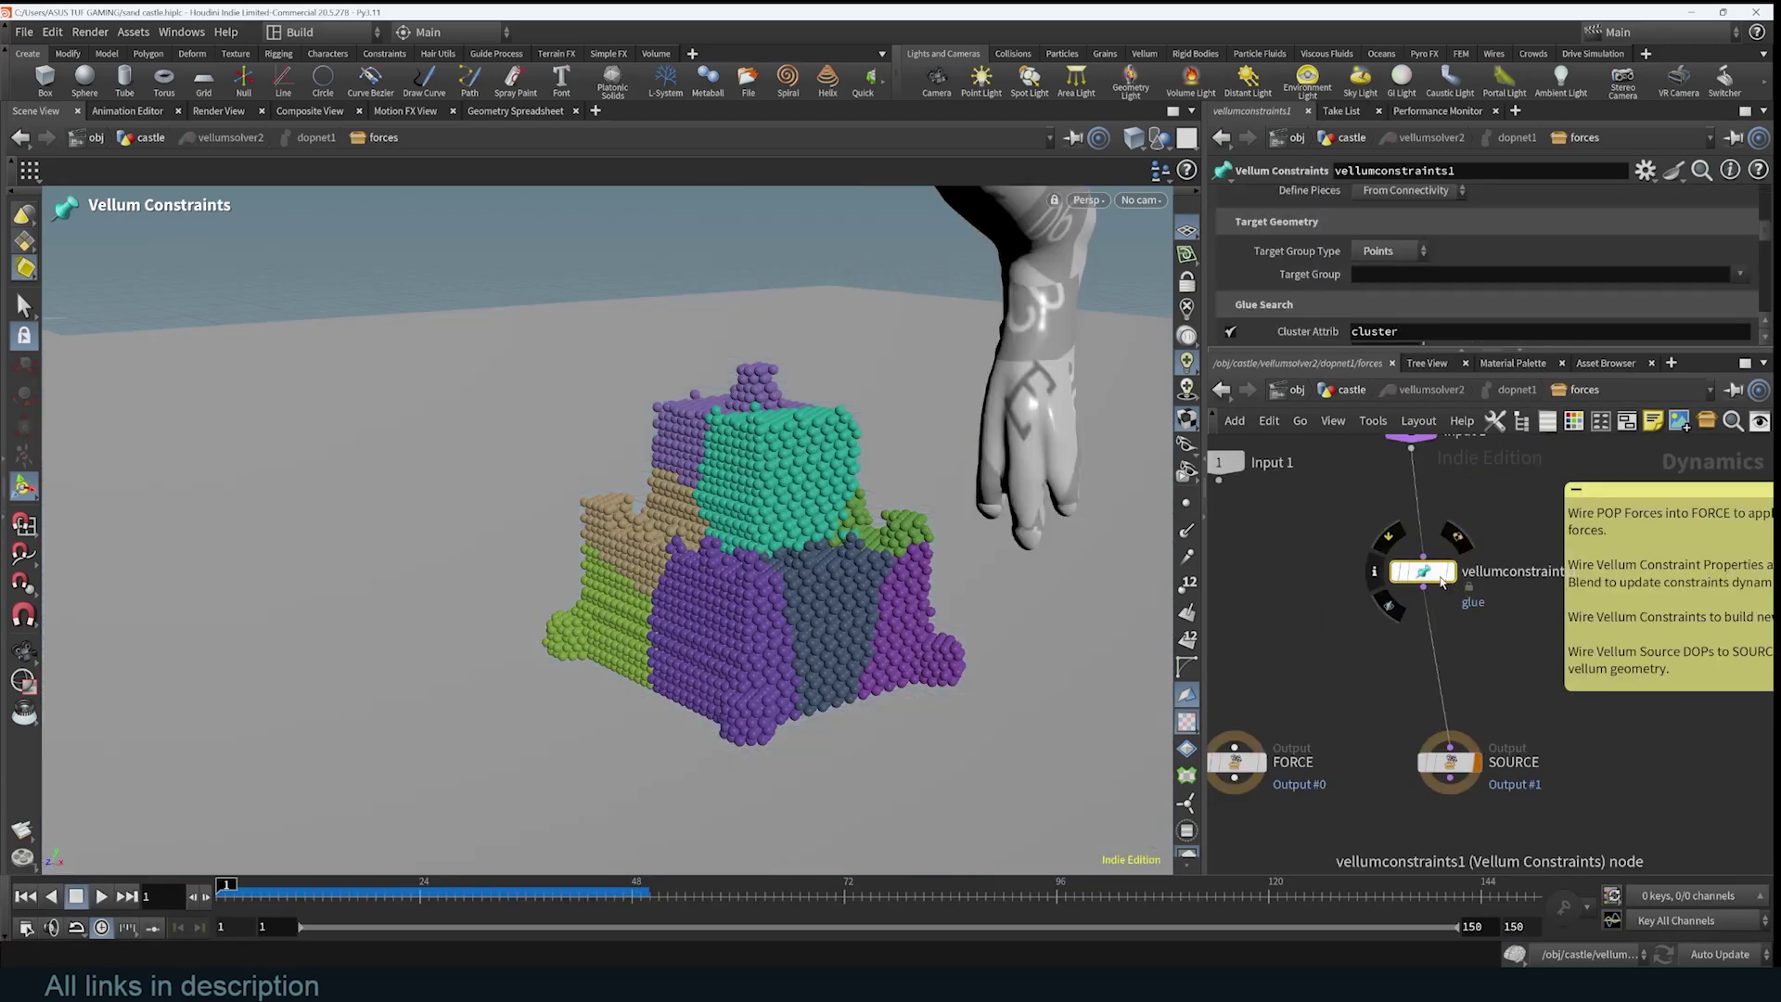
pyautogui.scroll(-3, 1352, 276)
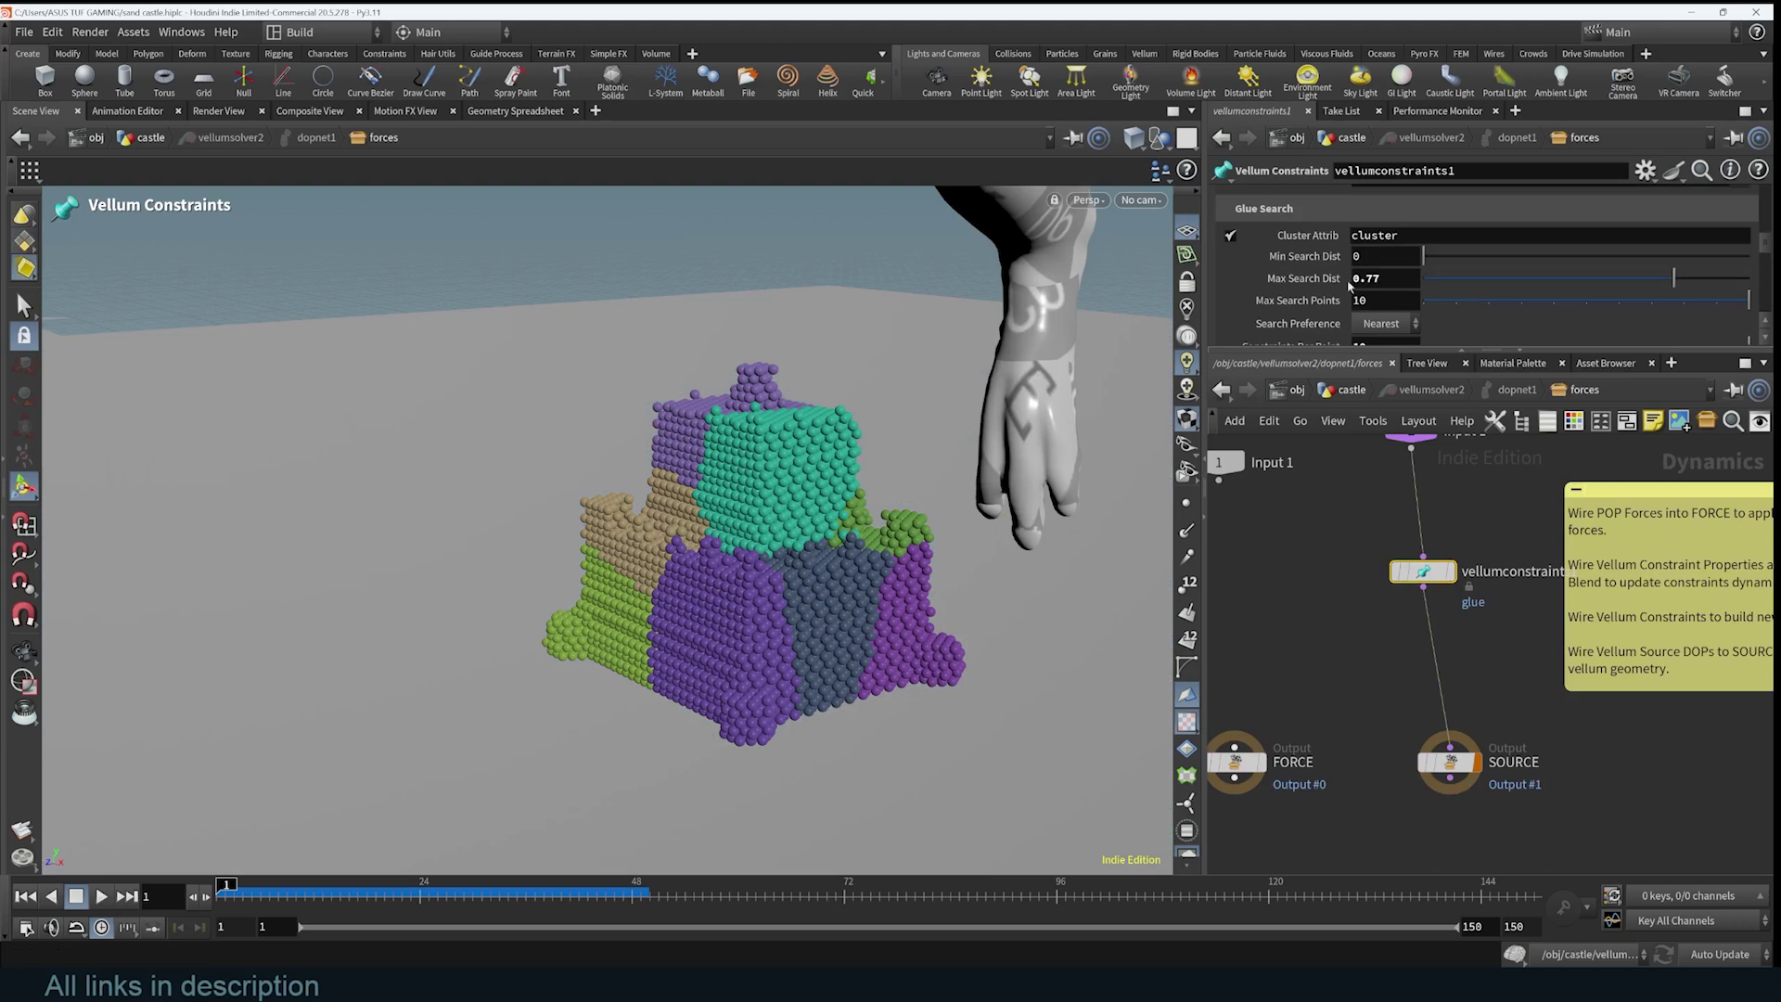
pyautogui.scroll(-3, 1354, 287)
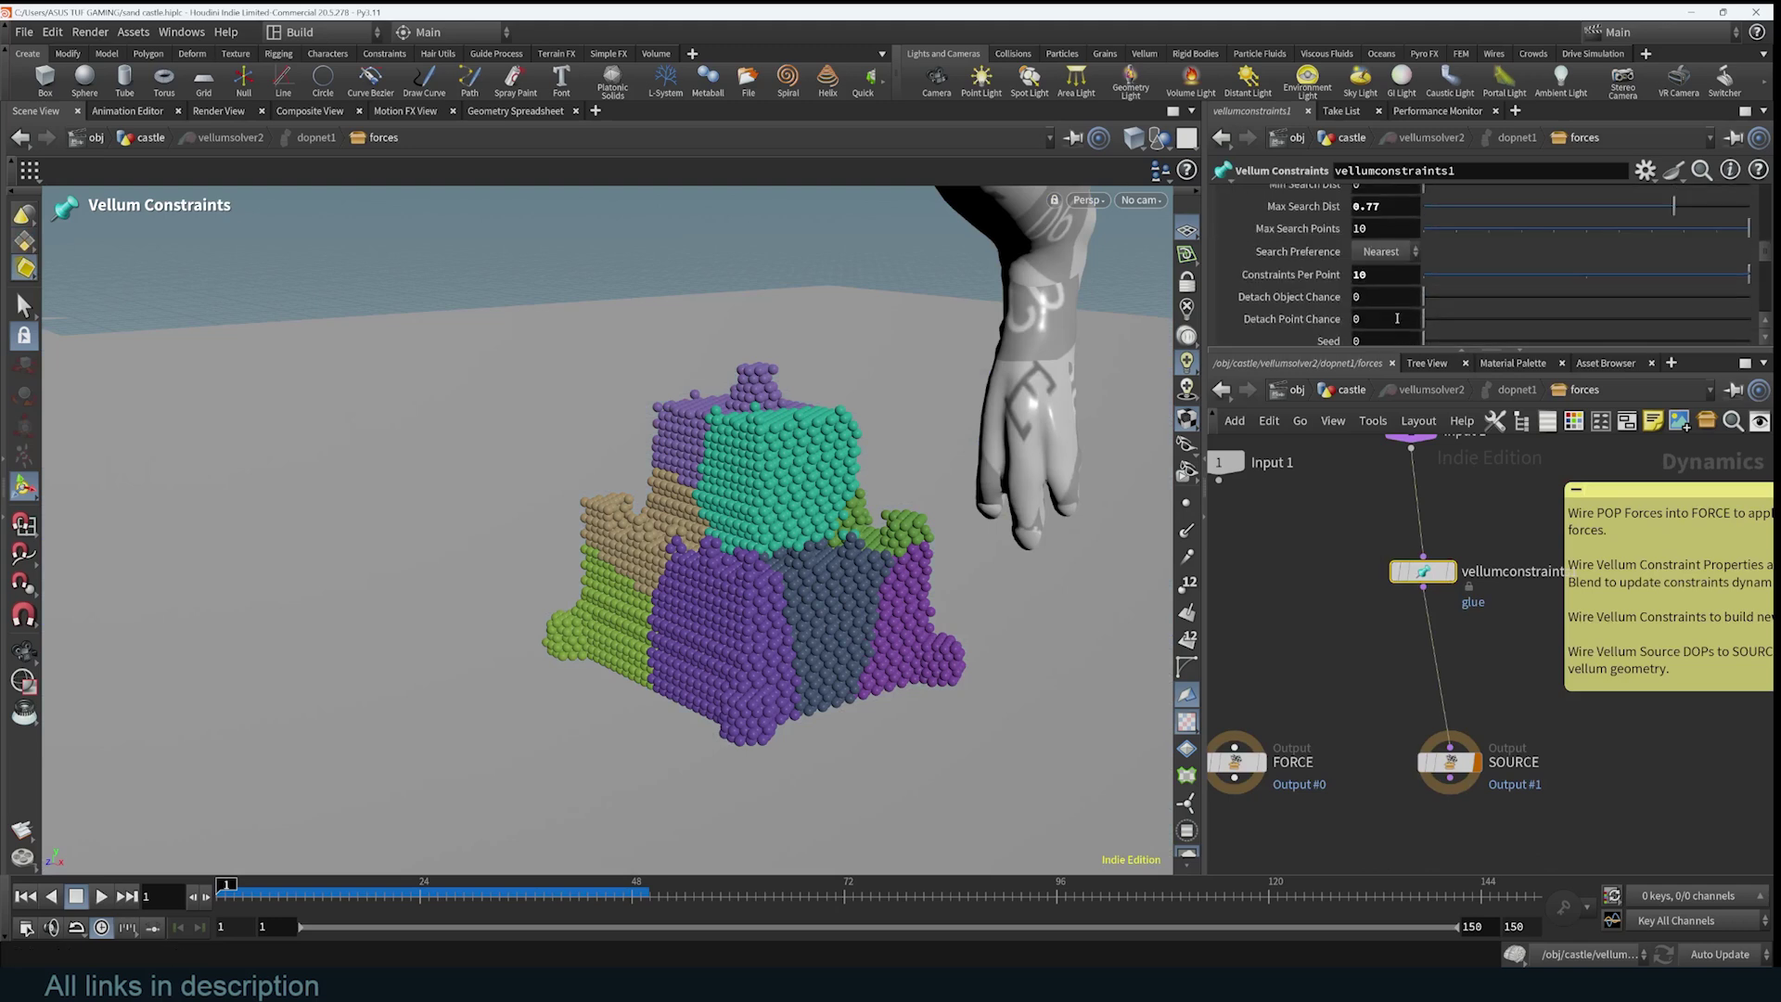
pyautogui.scroll(-3, 1382, 311)
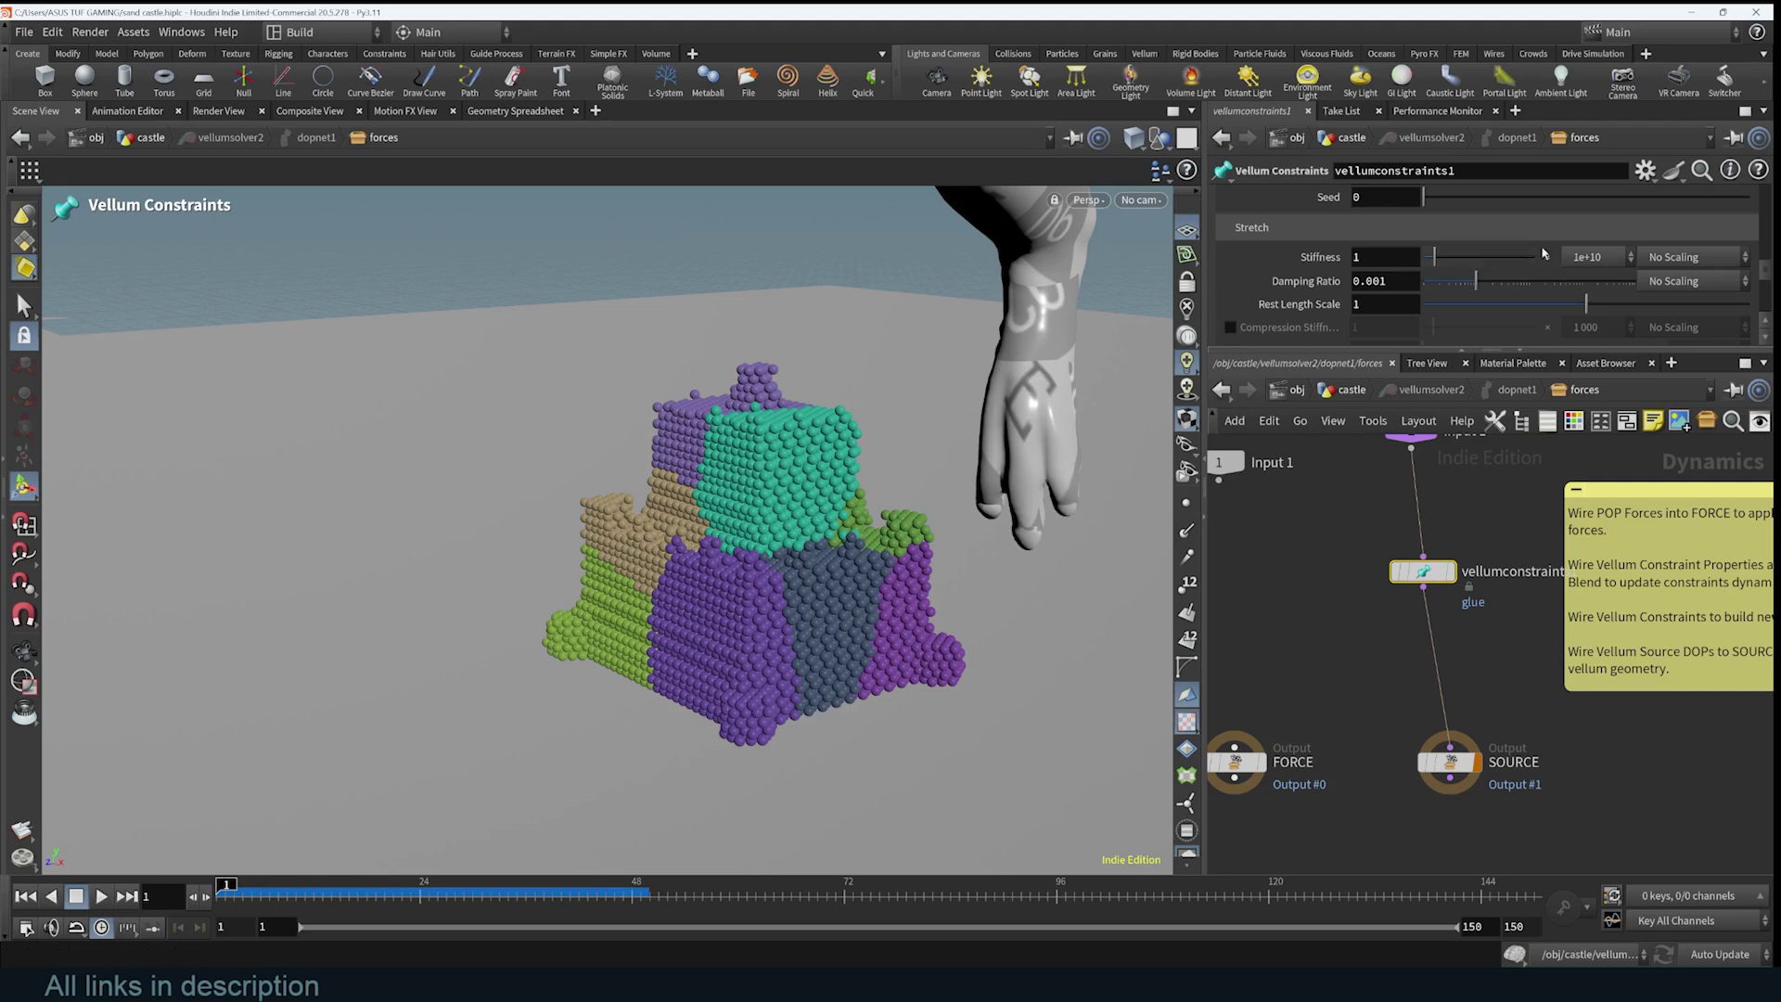
pyautogui.click(1581, 256)
pyautogui.click(1594, 423)
pyautogui.click(1345, 390)
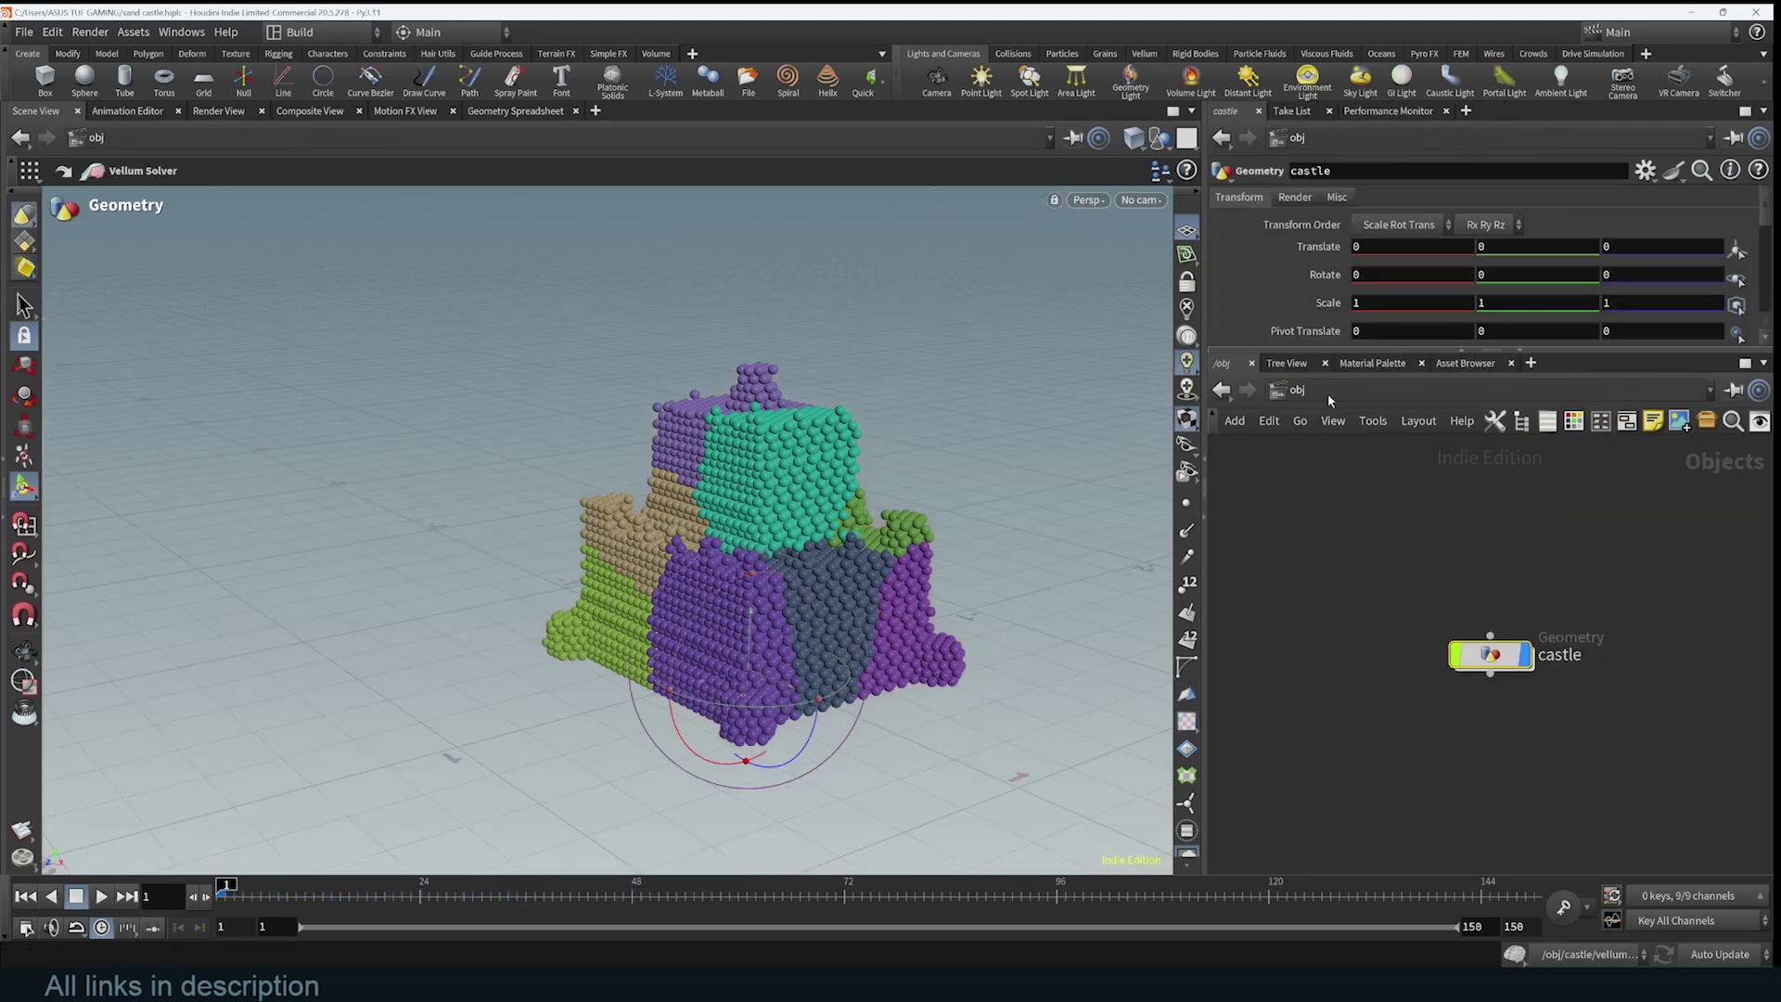
pyautogui.scroll(2, 1482, 657)
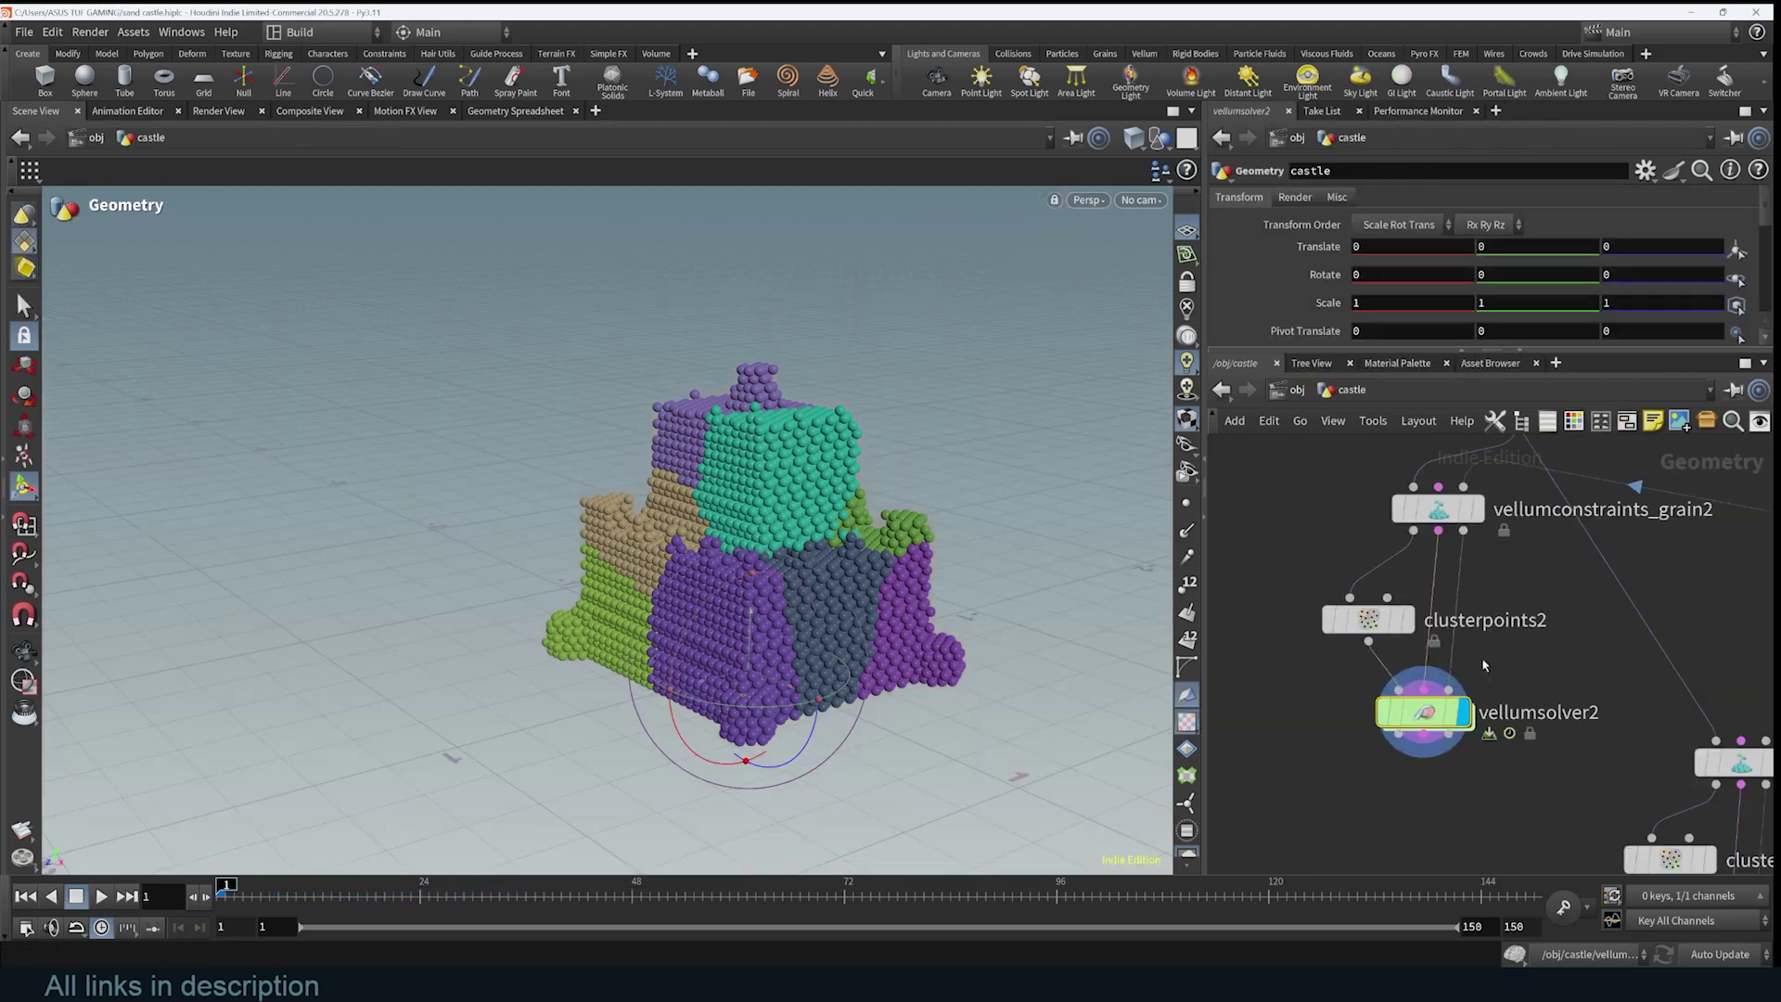
# - Play the simulation with the softer glue, stop it and rewind to the first frame
pyautogui.click(101, 896)
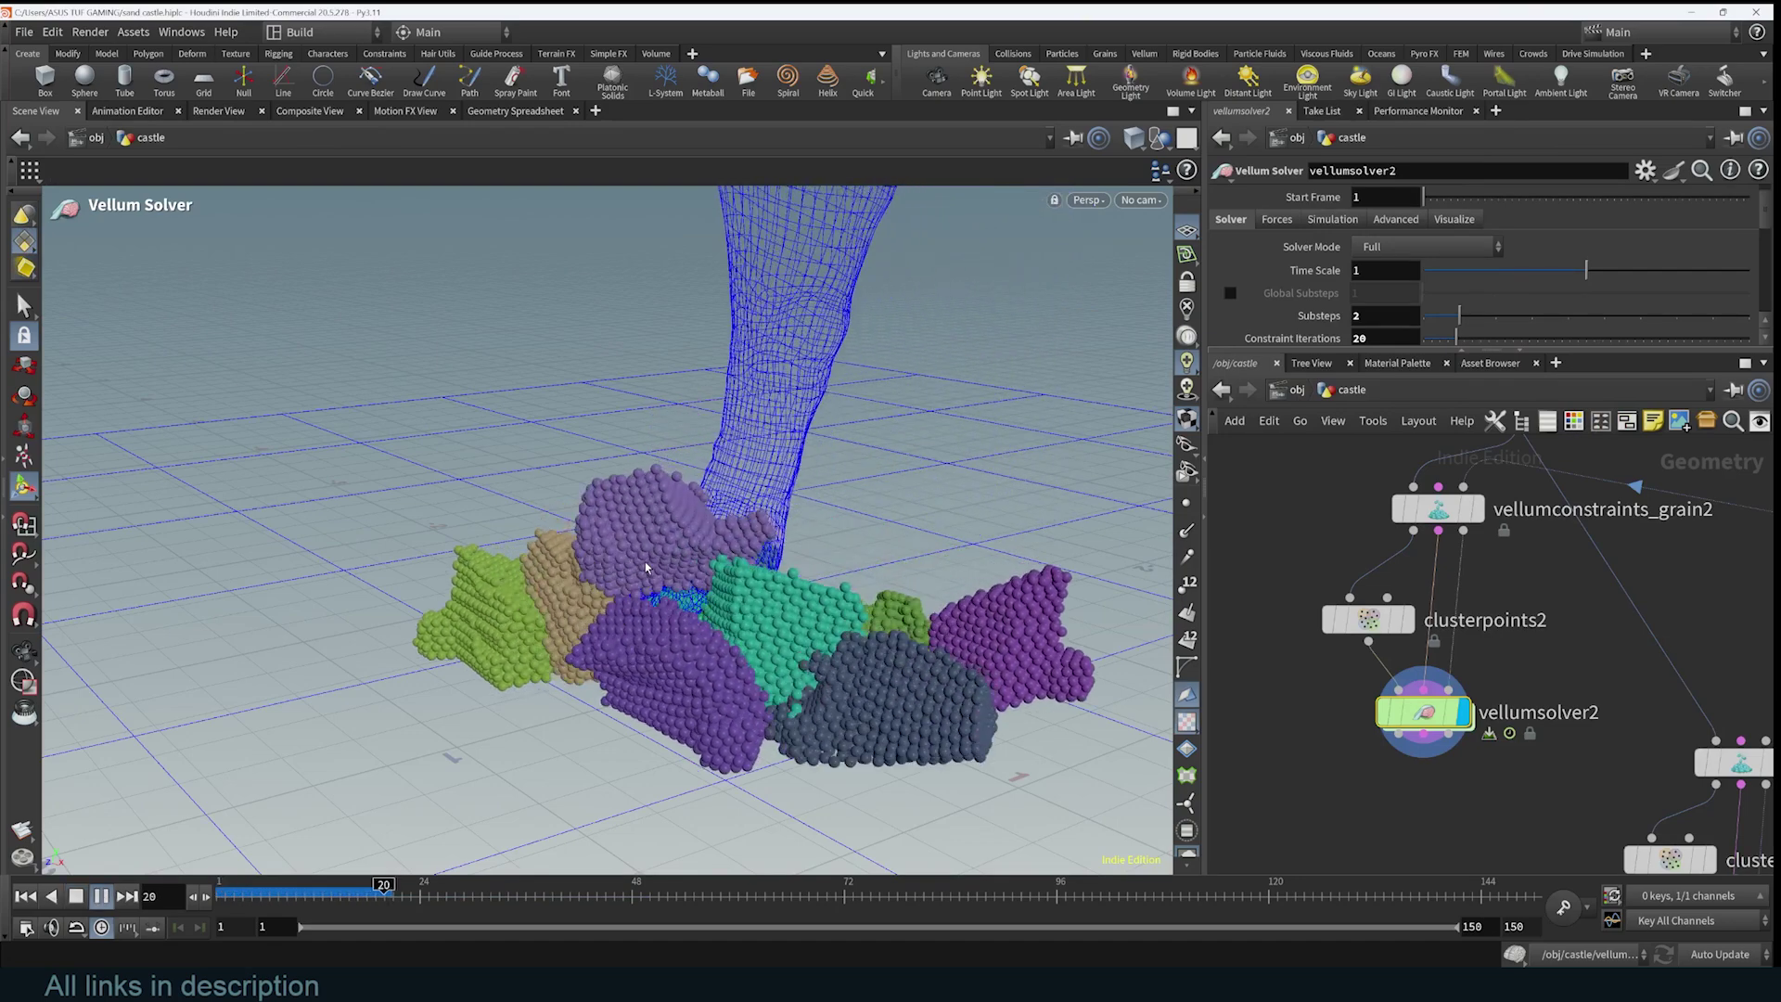
pyautogui.click(80, 896)
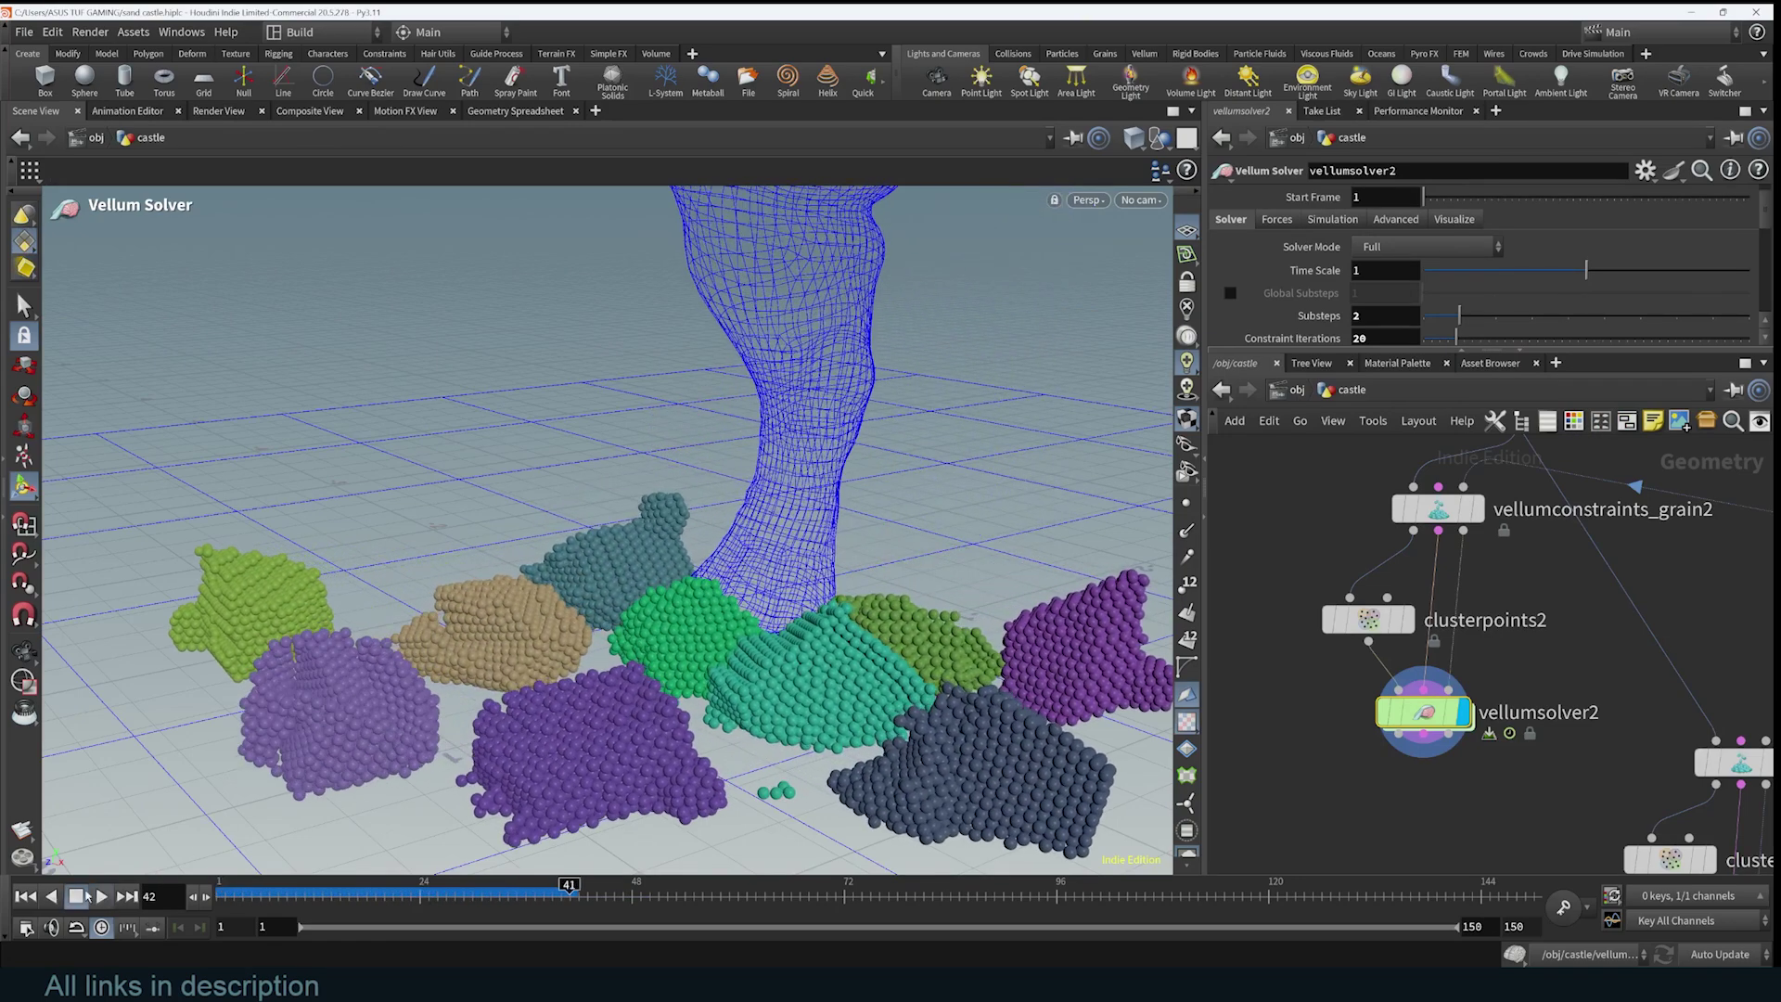
pyautogui.hotkey('ctrl', 'Up')
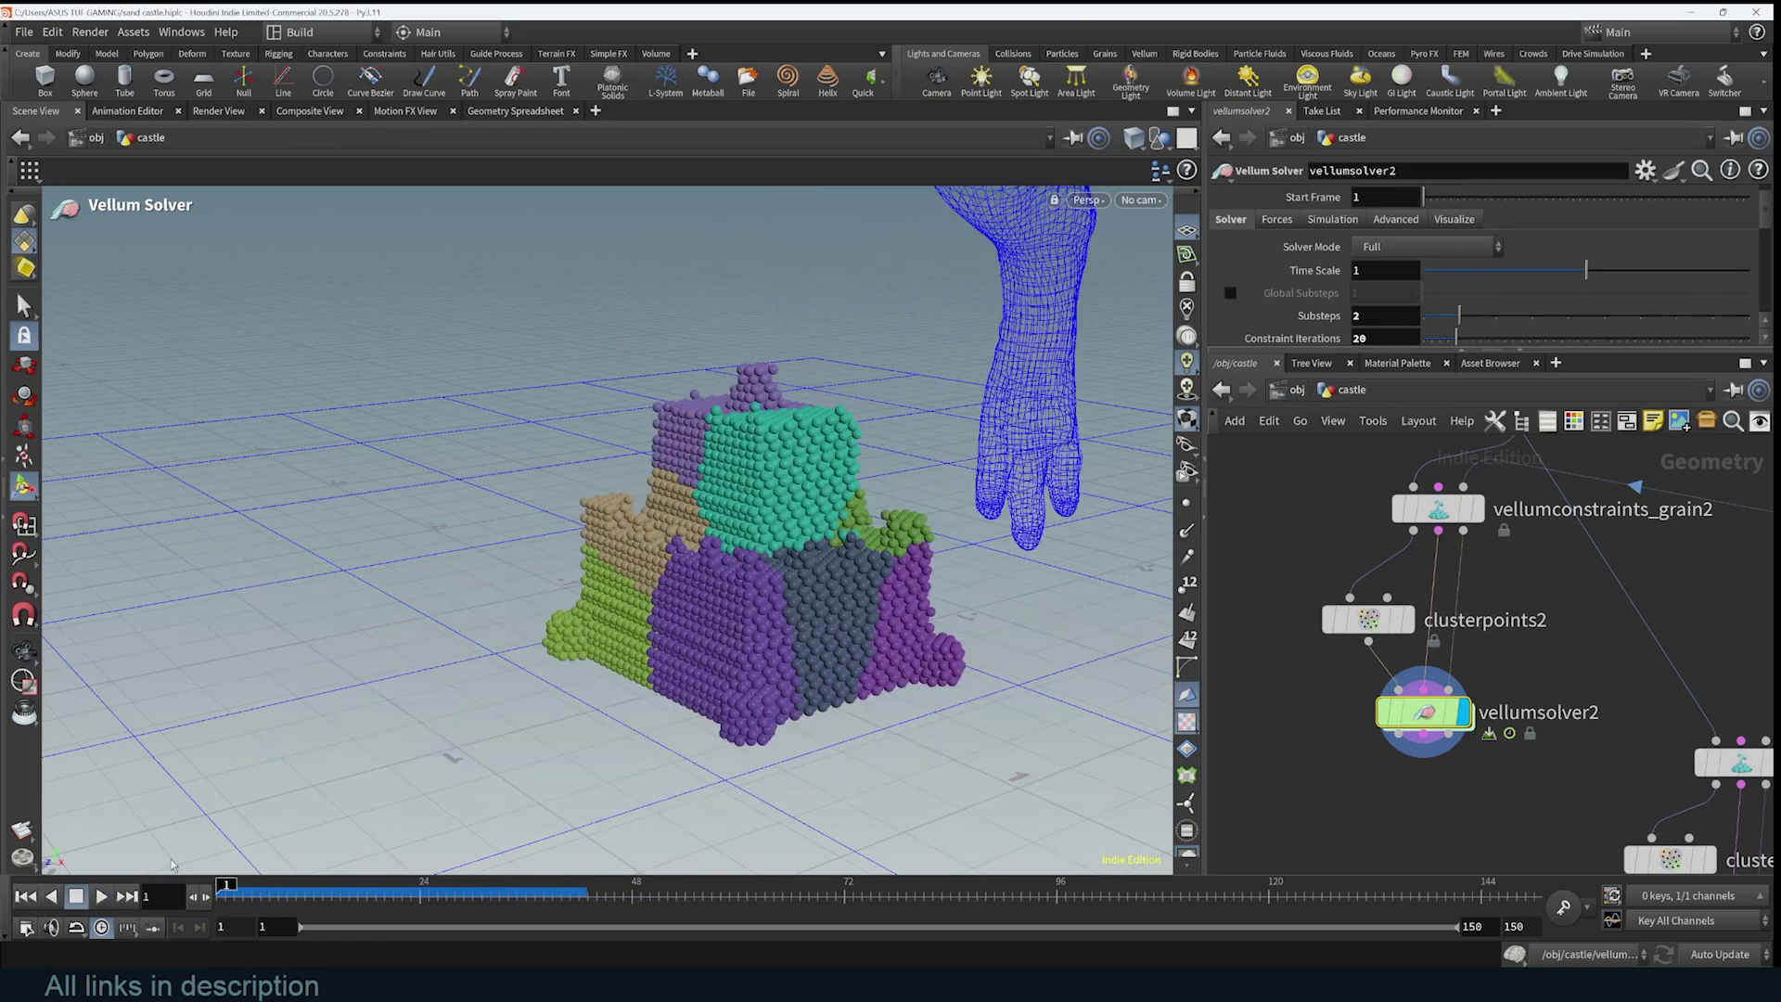
# - Enable the Breaking Threshold on the glue constraint at 0.1 with Stretch Stress as its type, and return to the castle network
pyautogui.doubleClick(1420, 719)
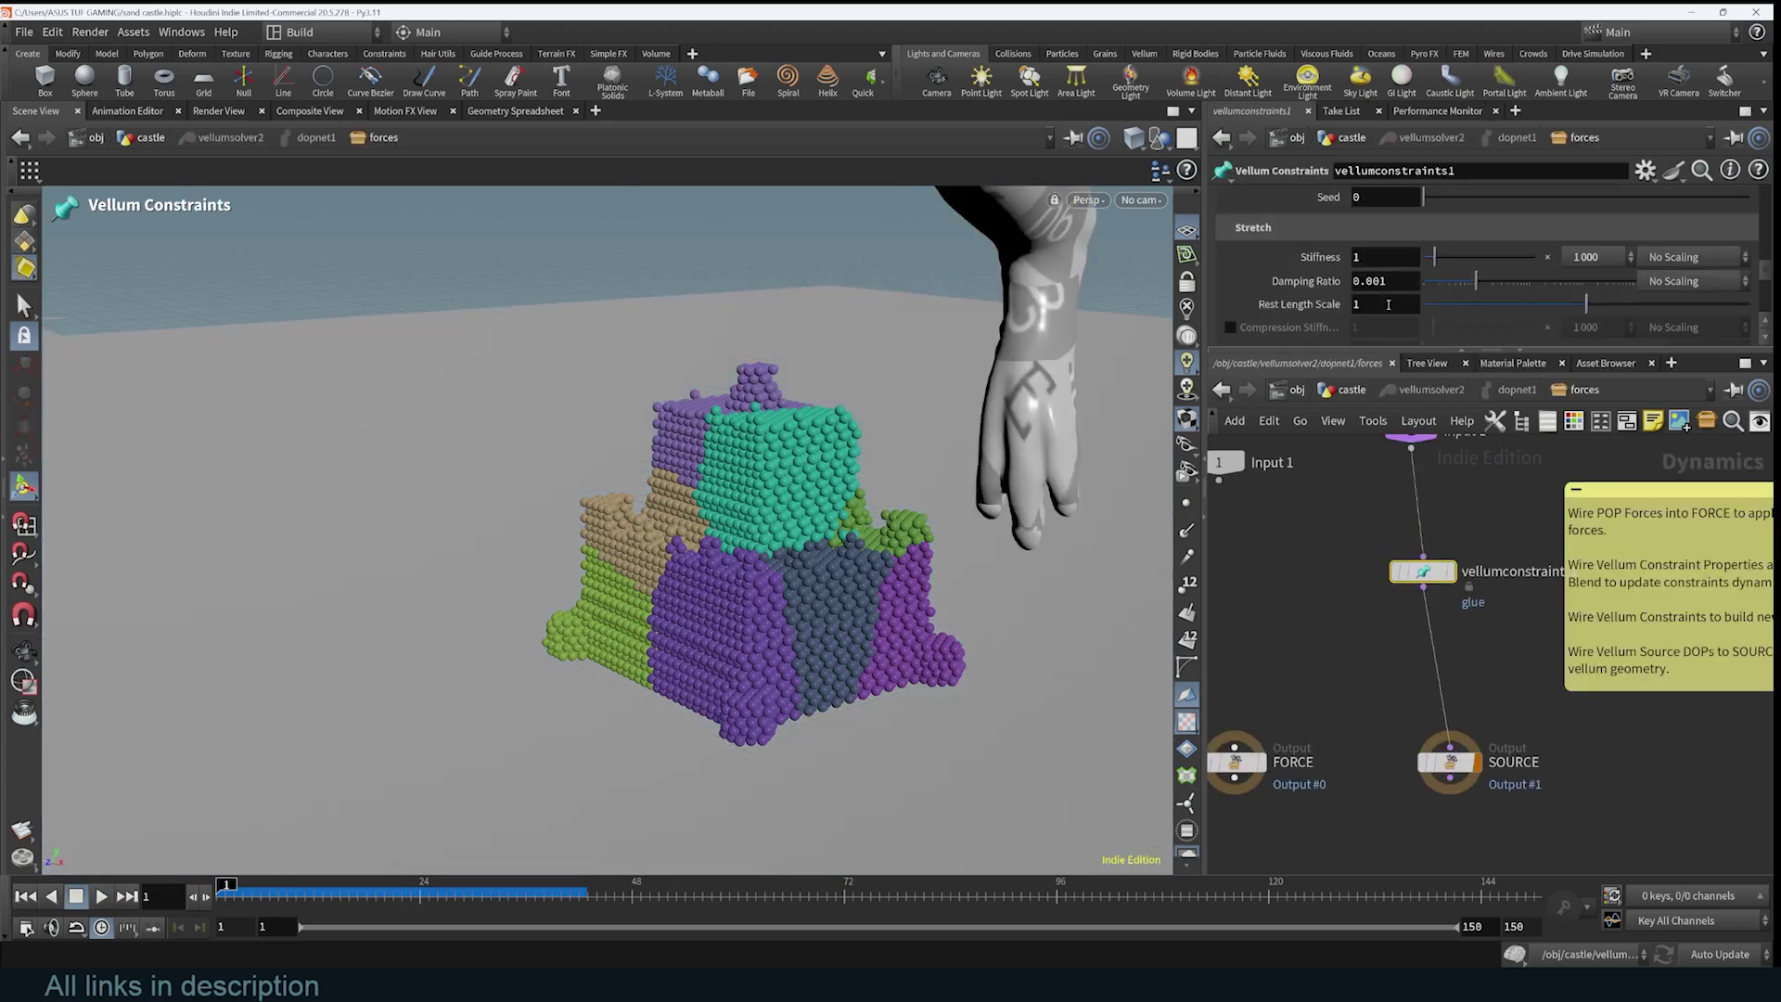
pyautogui.scroll(-8, 1388, 304)
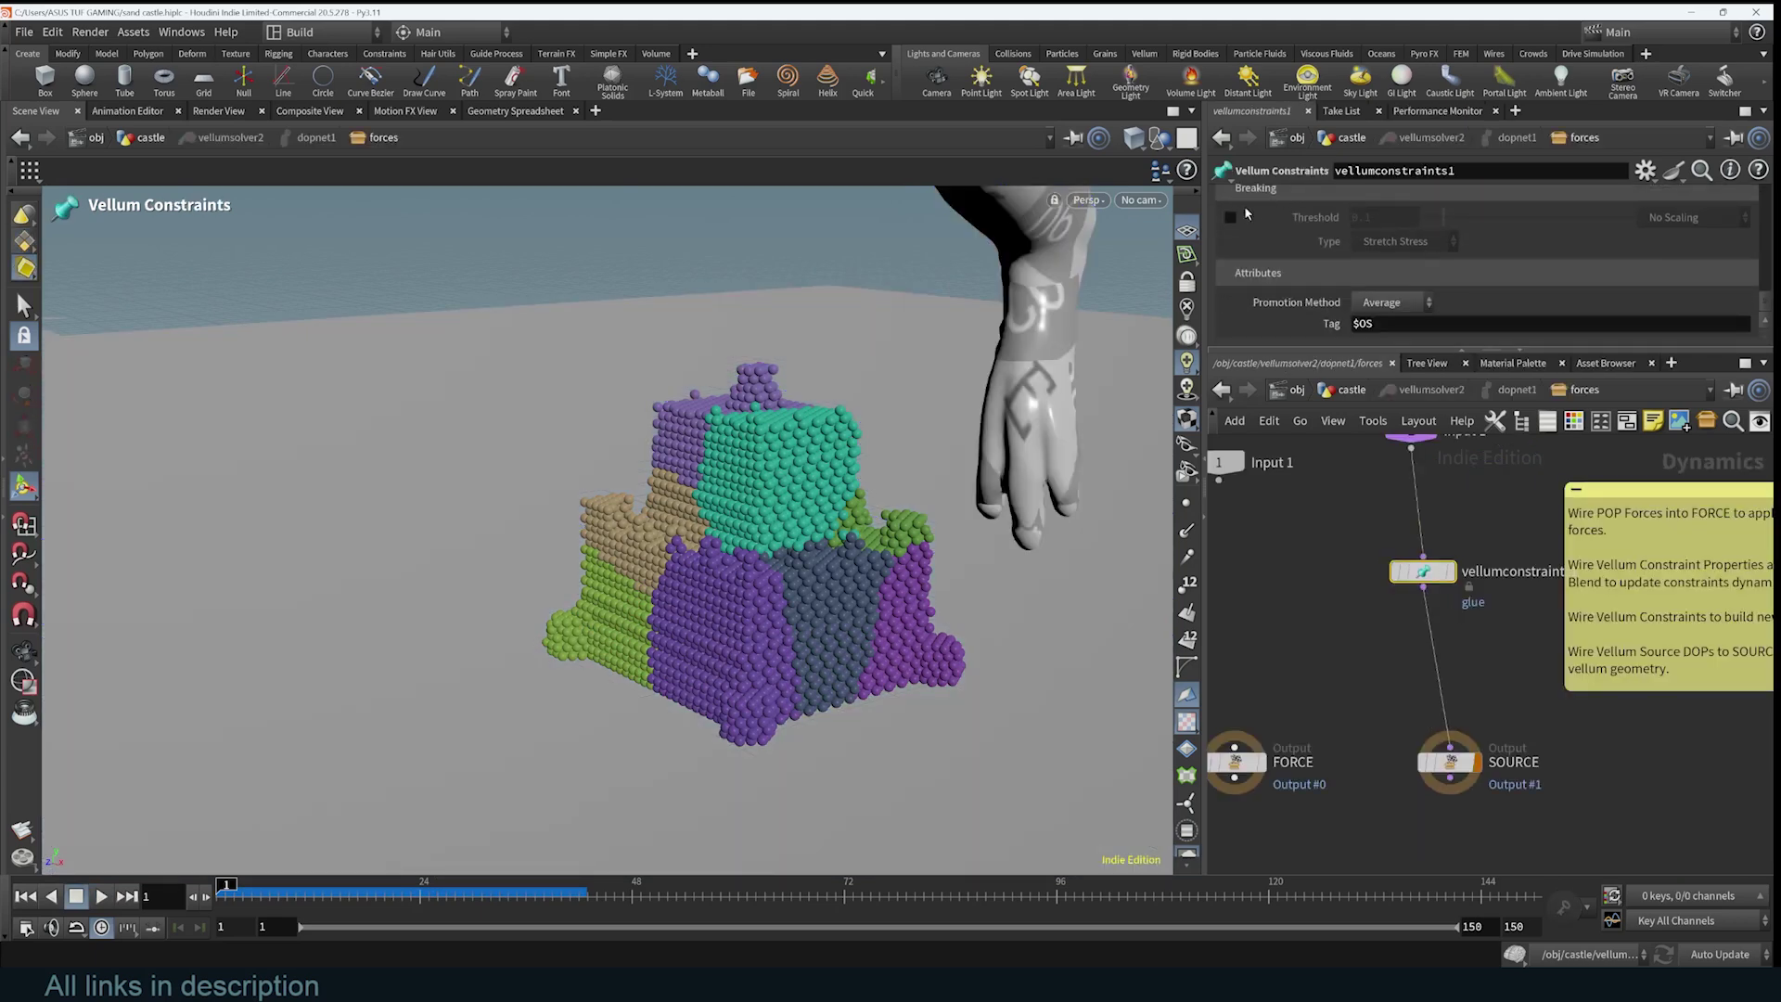
pyautogui.click(1231, 217)
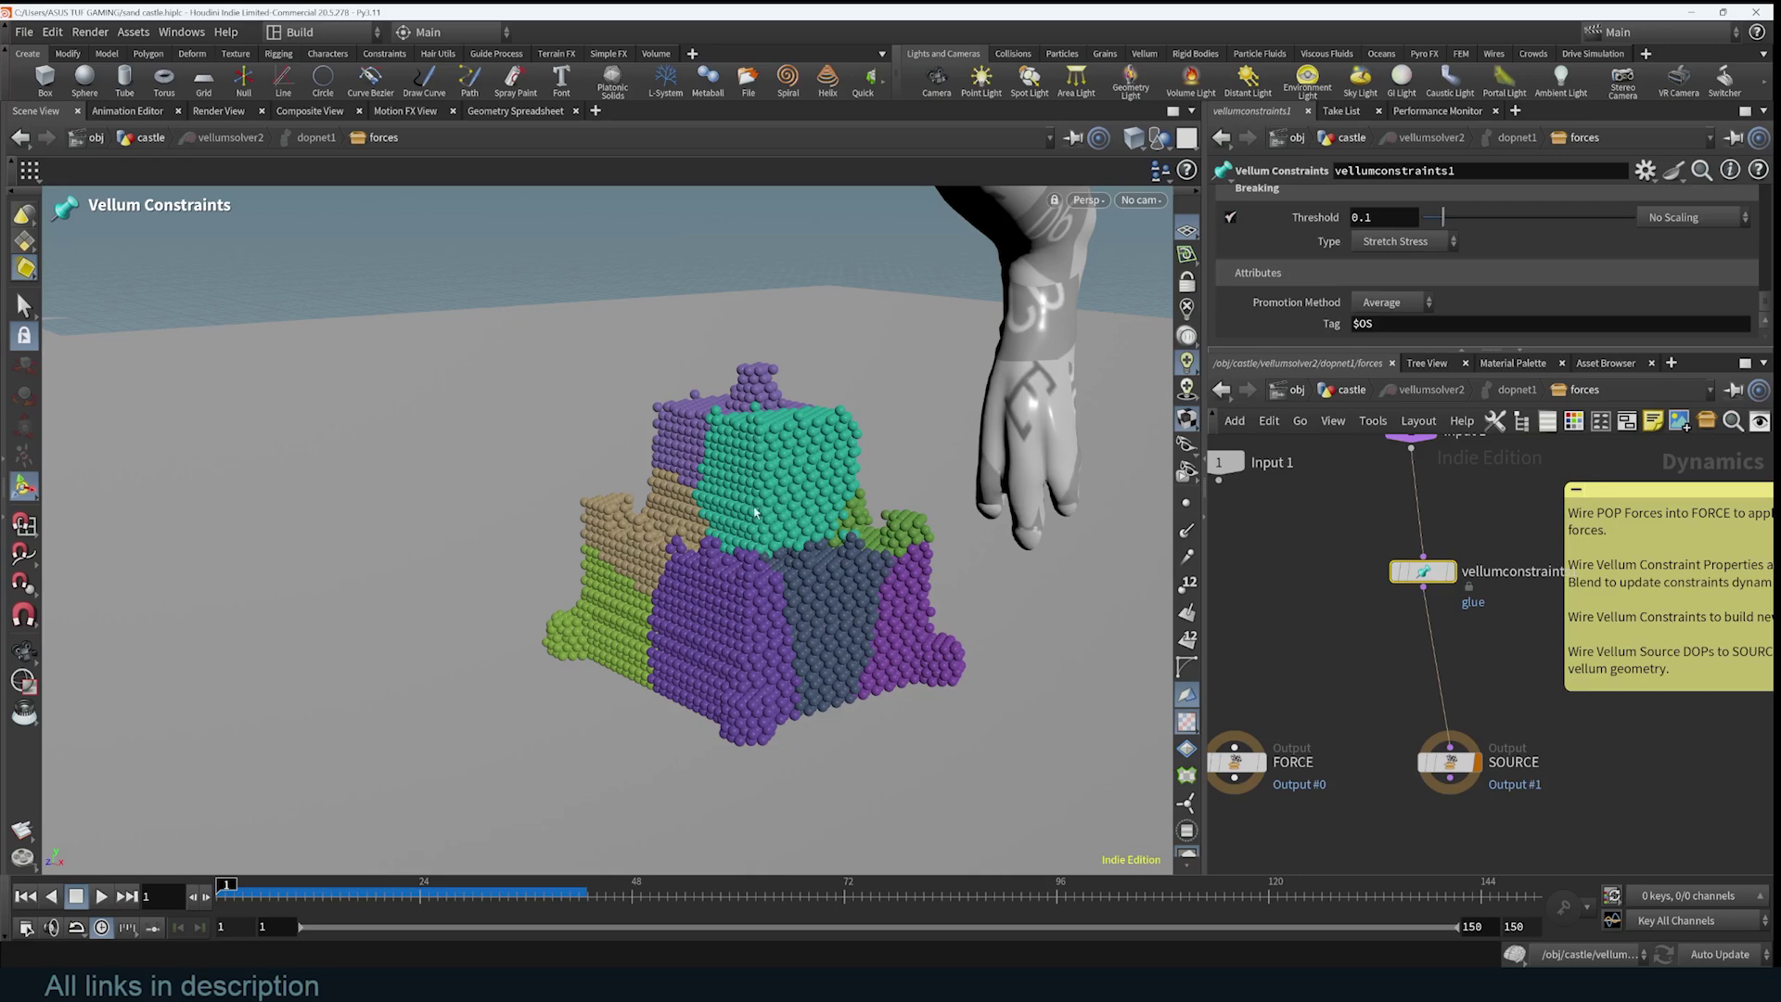
pyautogui.click(1344, 390)
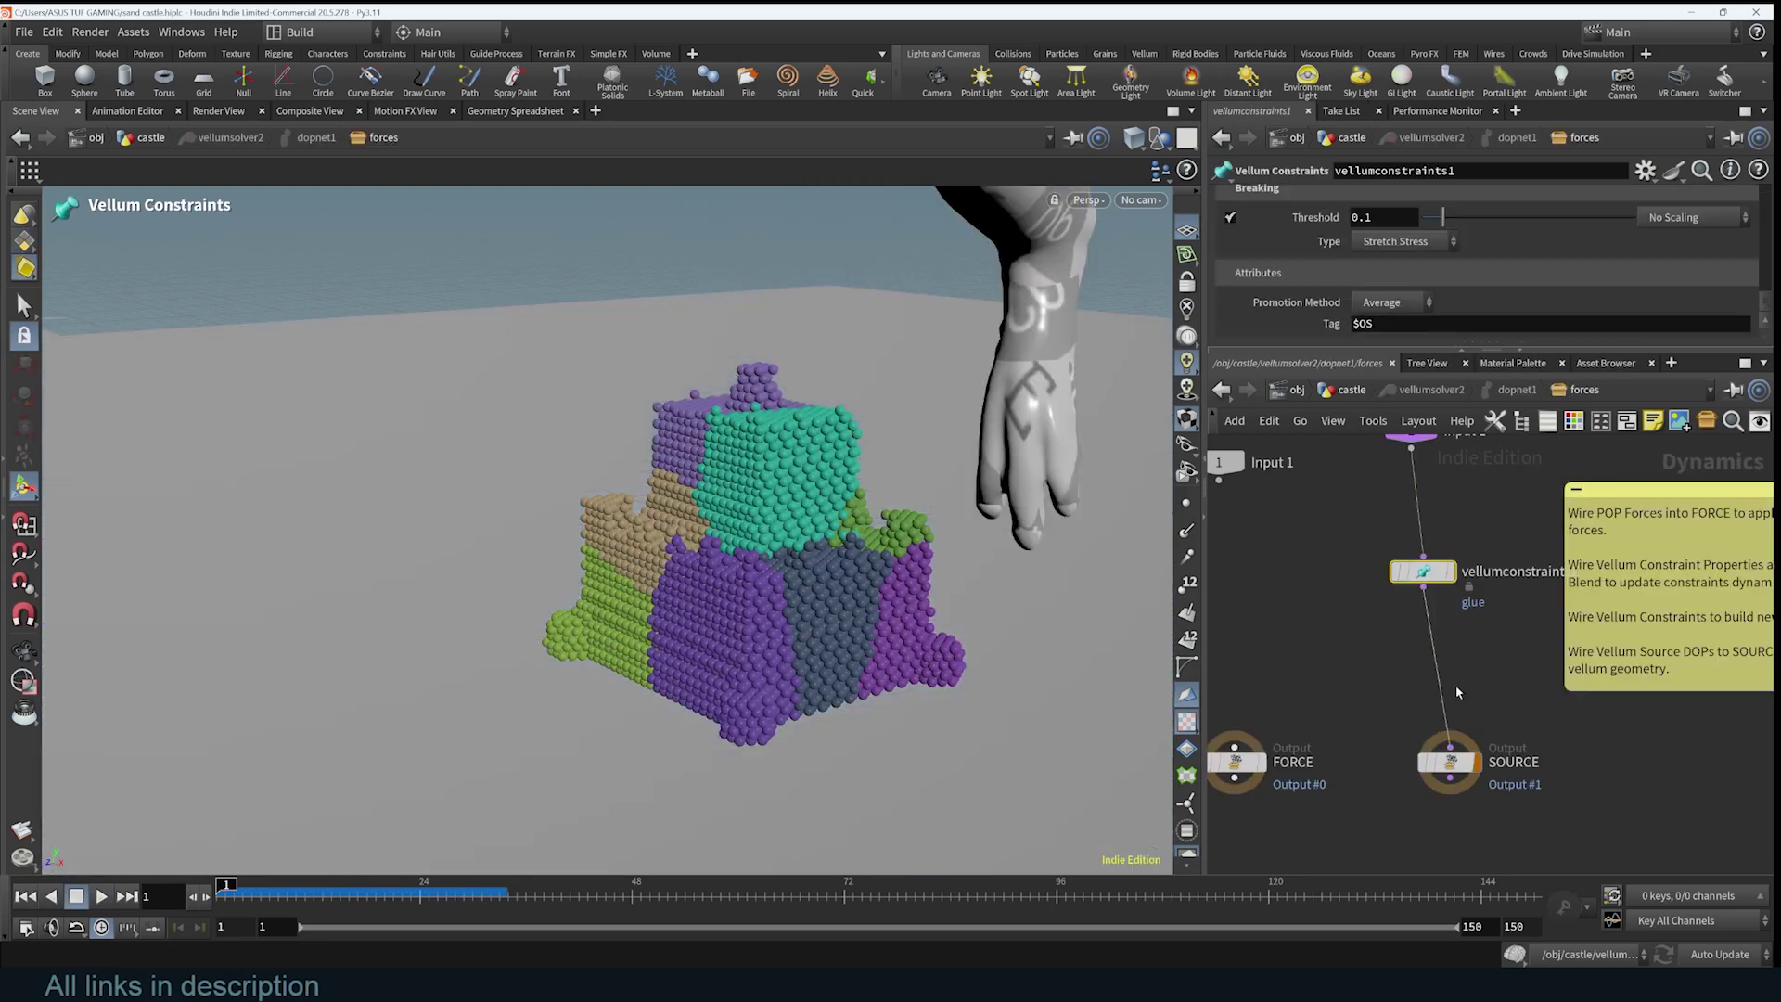
# - Set the glue constraint's breaking Threshold to 3, return to the castle network, play the simulation and rewind to the first frame
pyautogui.doubleClick(1423, 713)
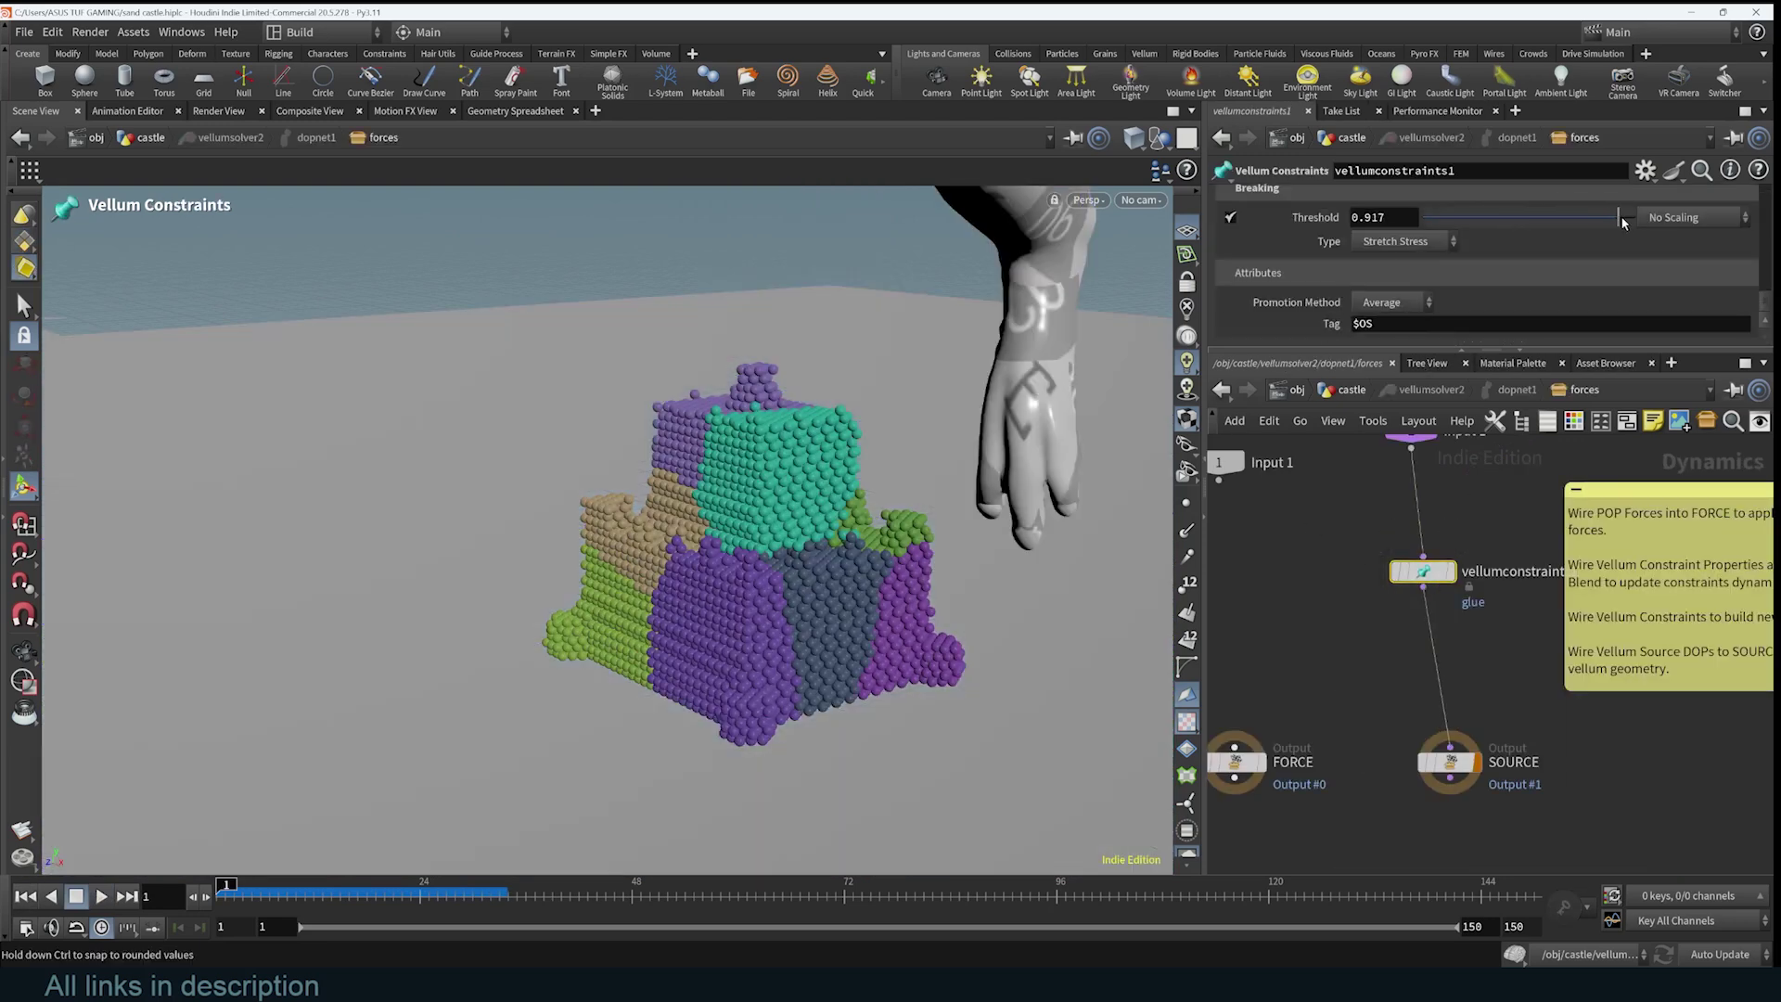
pyautogui.press('BackSpace')
pyautogui.write('3')
pyautogui.press('Return')
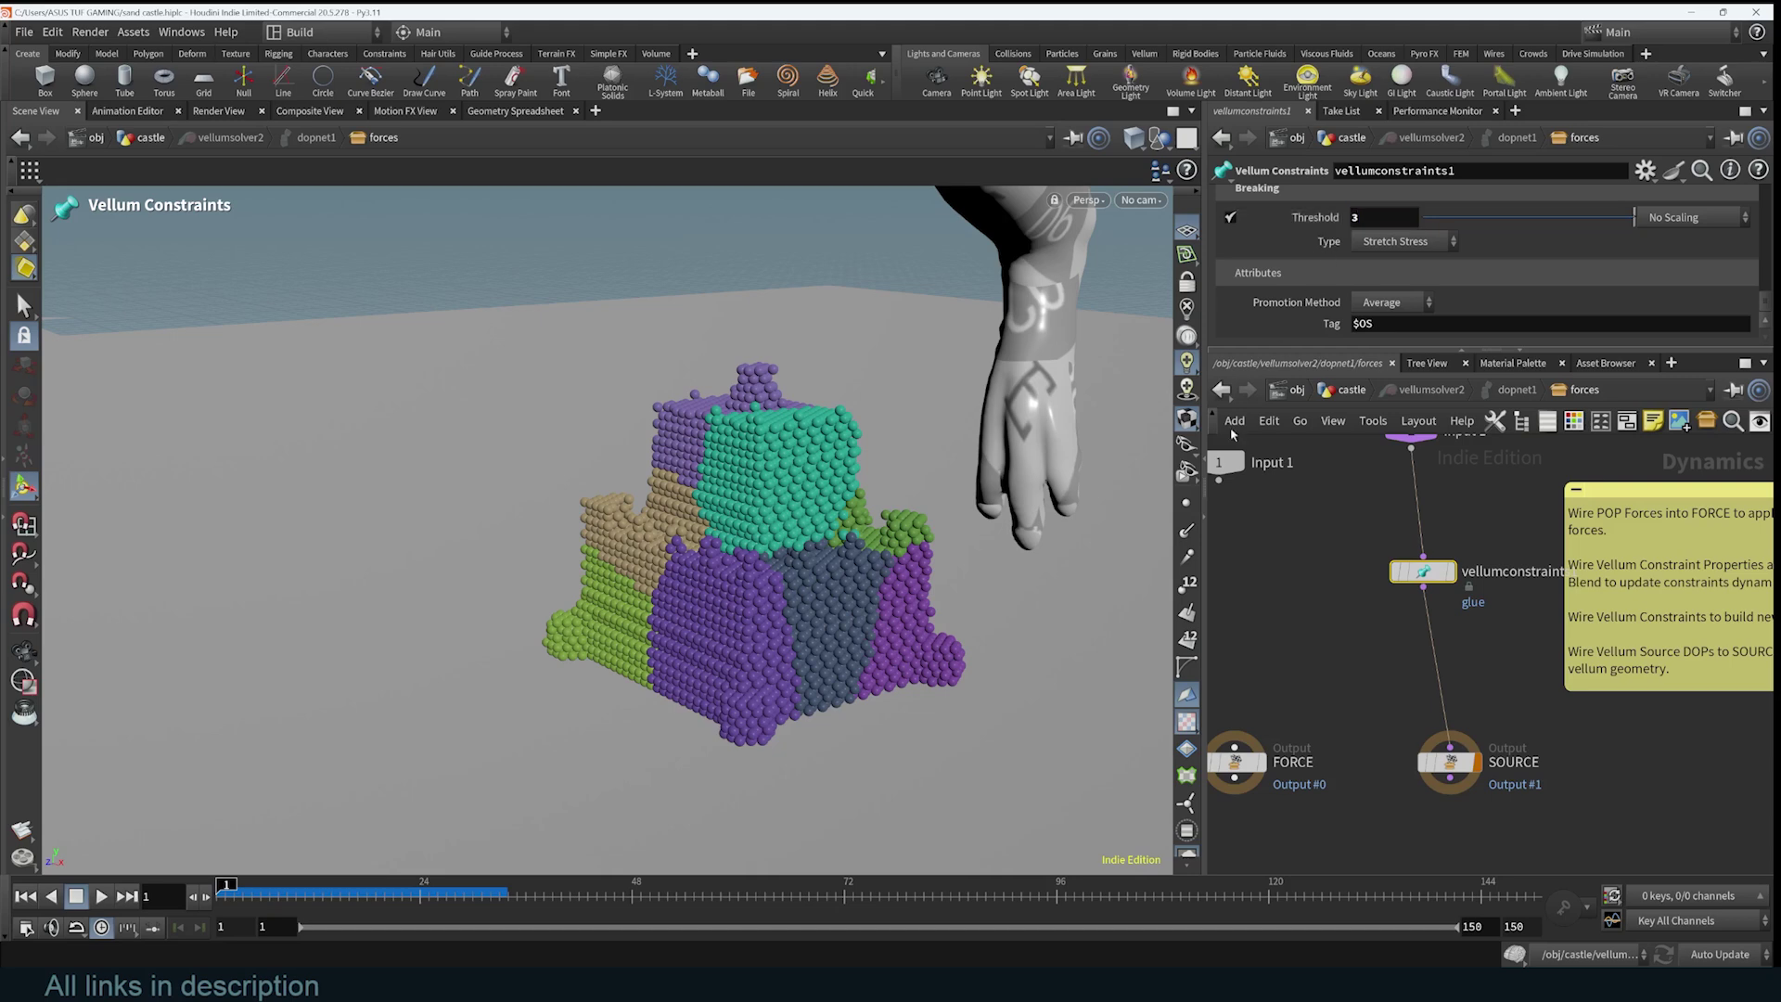
pyautogui.click(1349, 391)
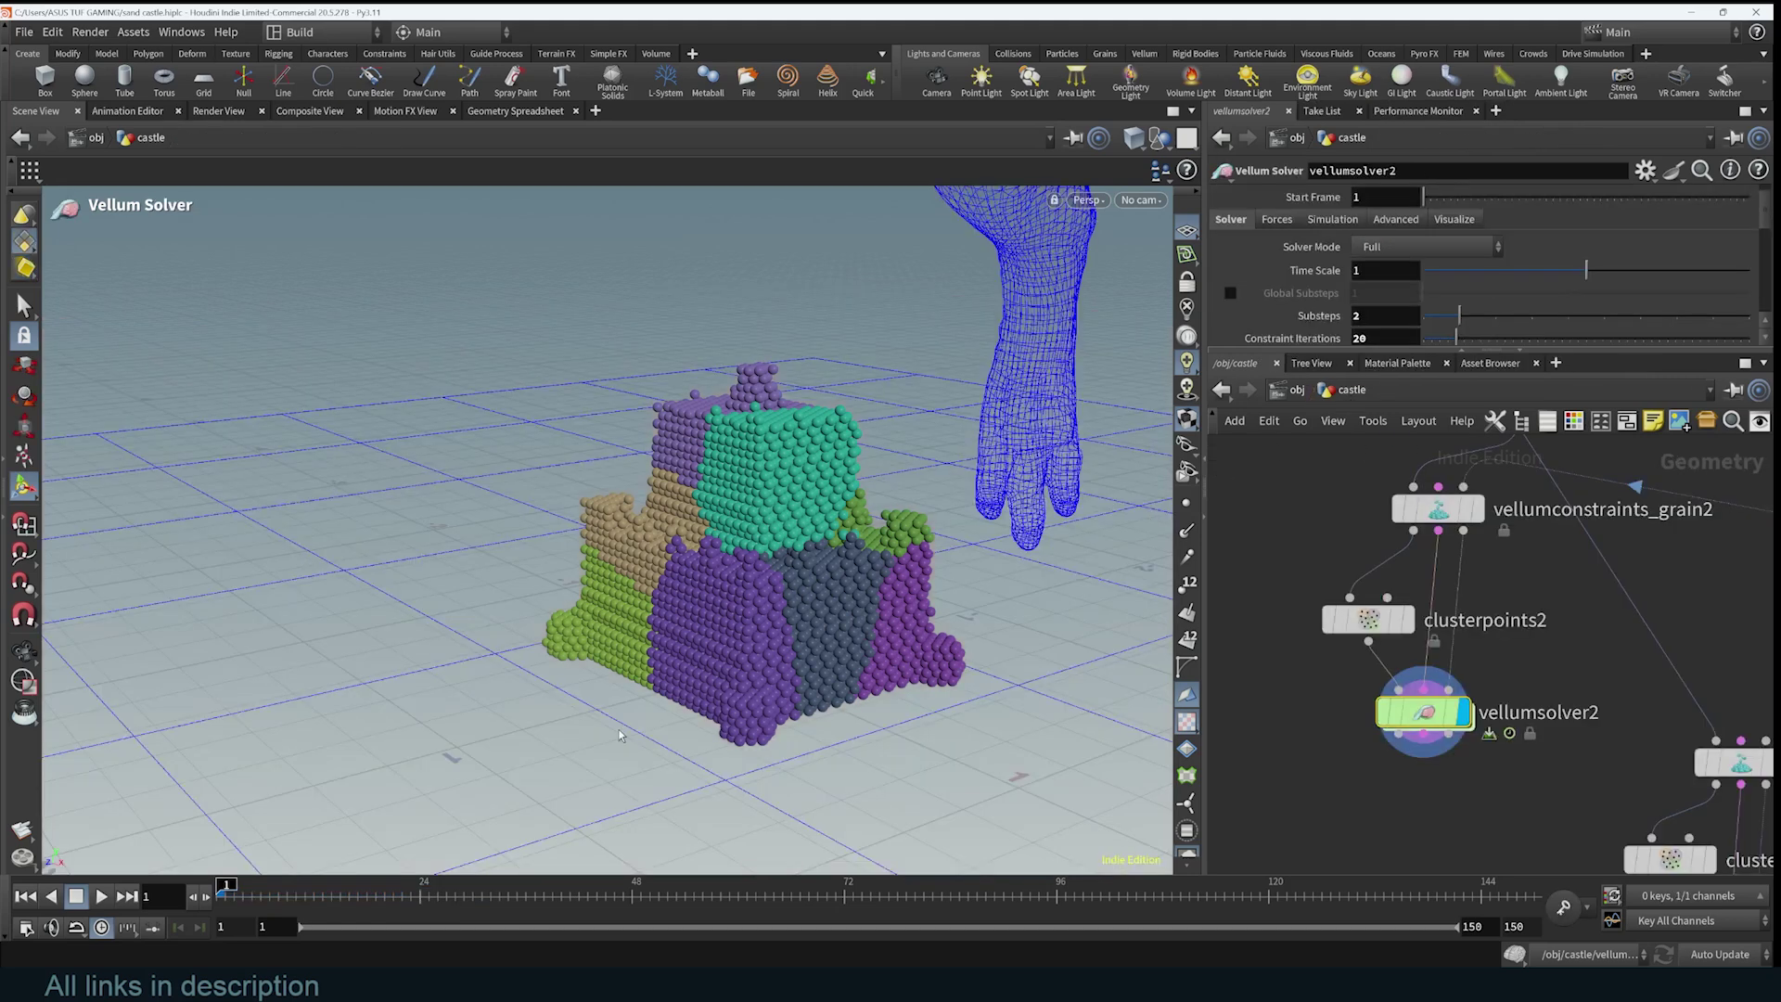
pyautogui.click(97, 898)
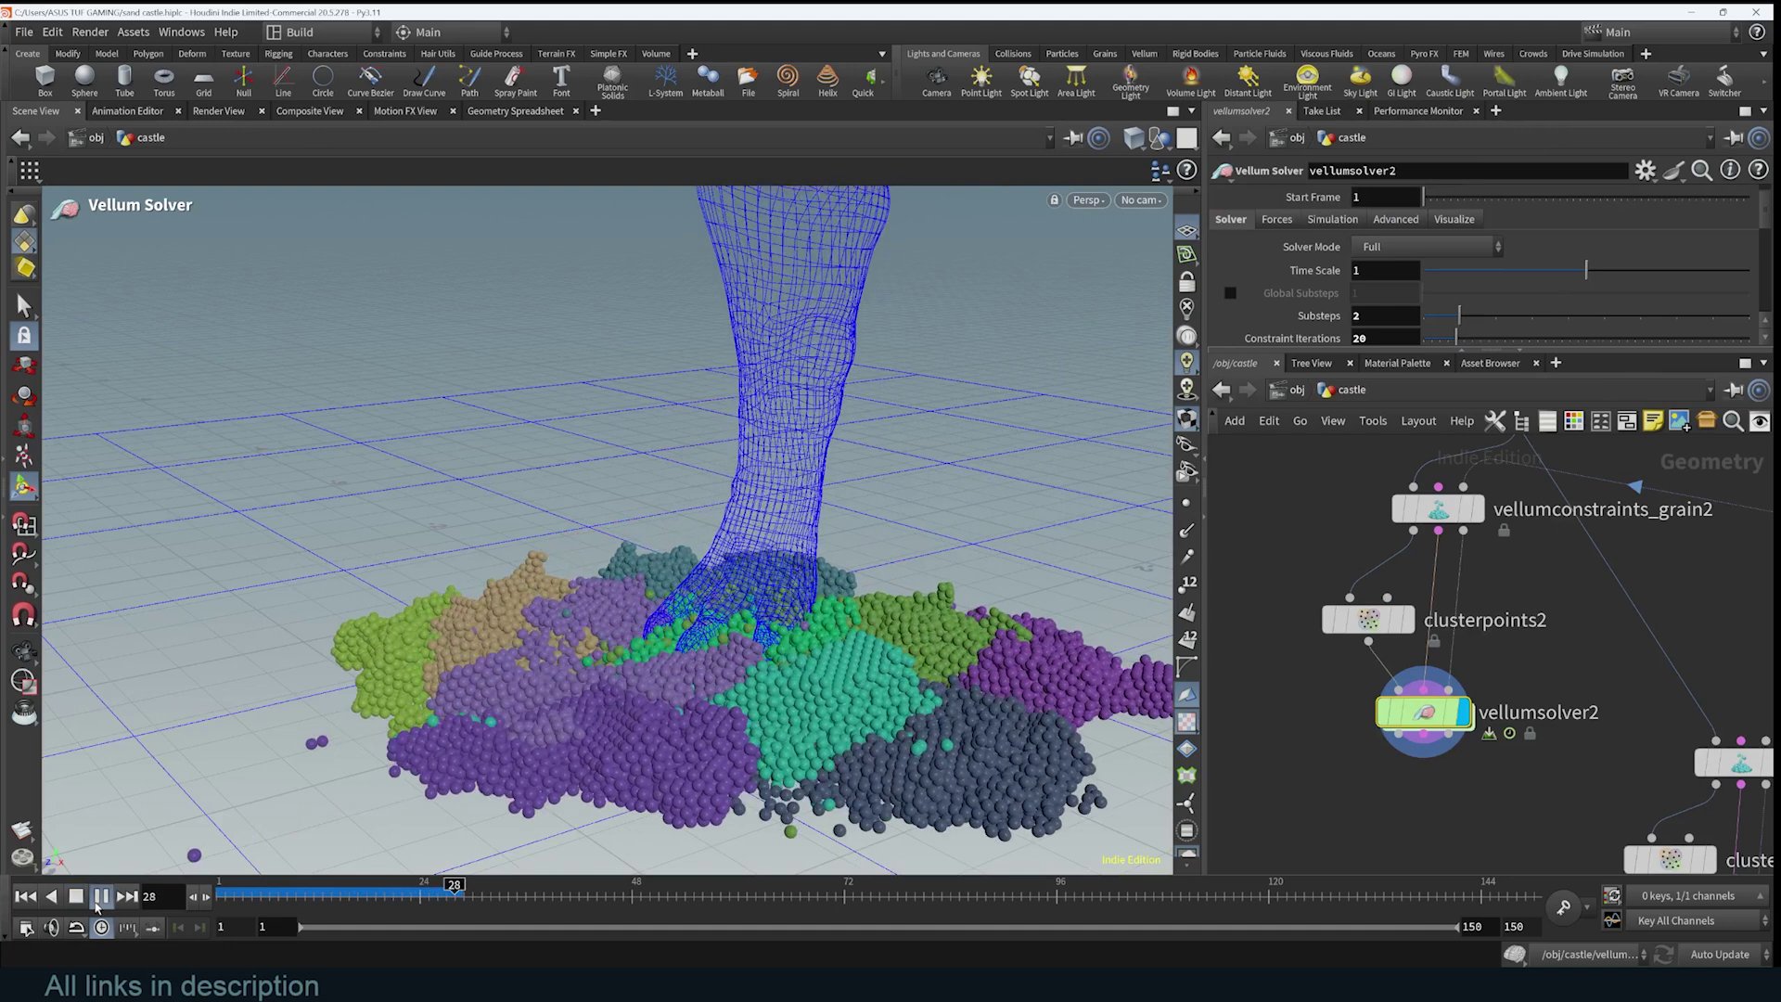
pyautogui.click(96, 902)
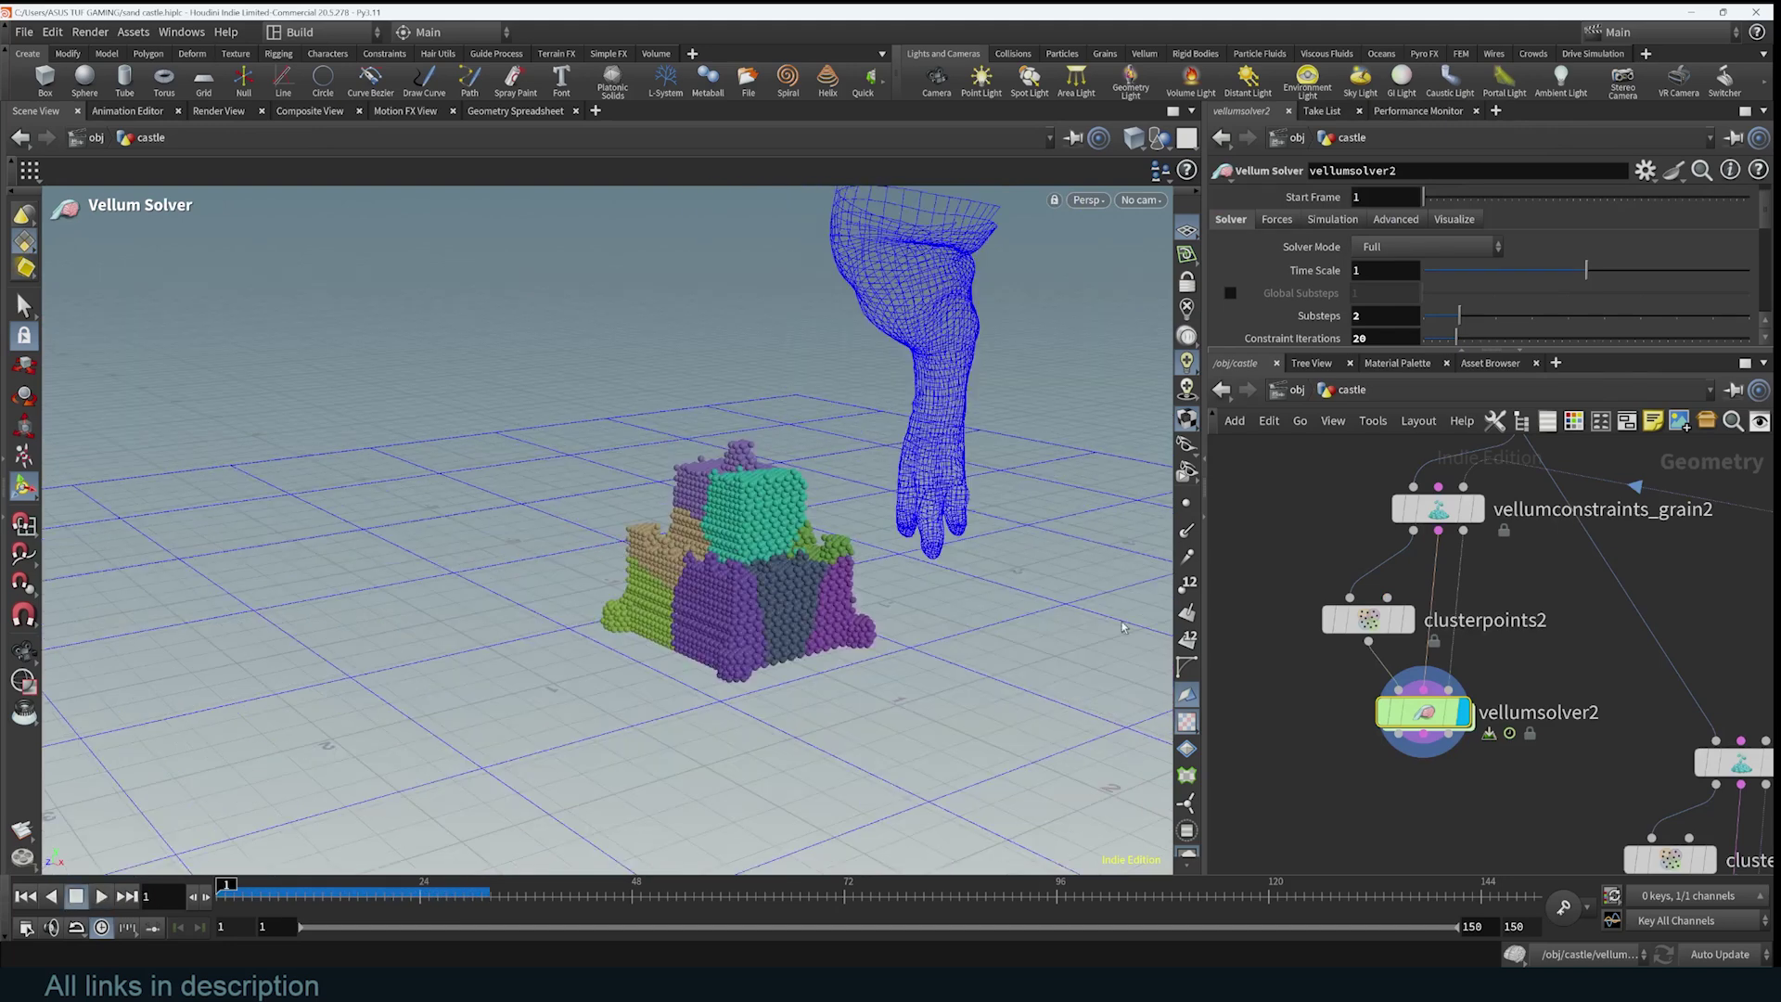
# - Locate the second grain setup in the castle network and display vellumconstraints_grain1 and clusterpoints1 in turn
pyautogui.scroll(-2, 1525, 664)
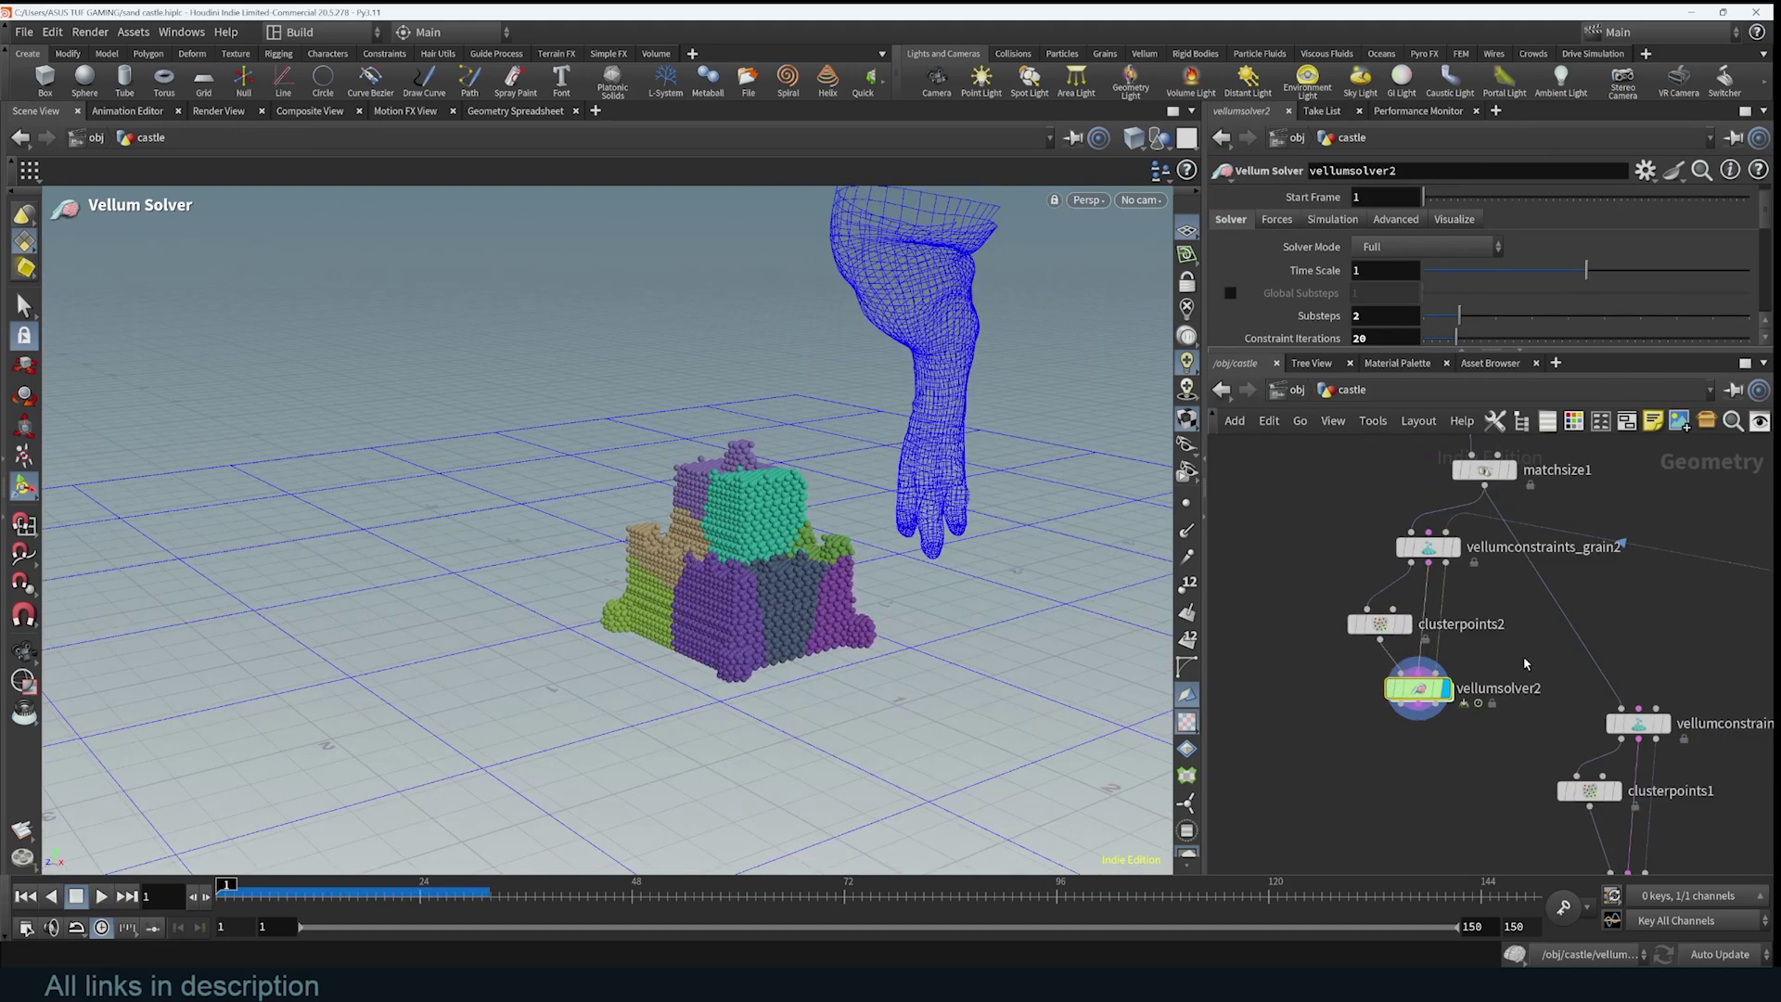
pyautogui.moveTo(1323, 504); pyautogui.dragTo(1467, 701)
pyautogui.scroll(-2, 1744, 686)
pyautogui.moveTo(1744, 686); pyautogui.dragTo(1581, 629, button='middle')
pyautogui.scroll(1, 1581, 629)
pyautogui.moveTo(1638, 522); pyautogui.dragTo(1418, 633)
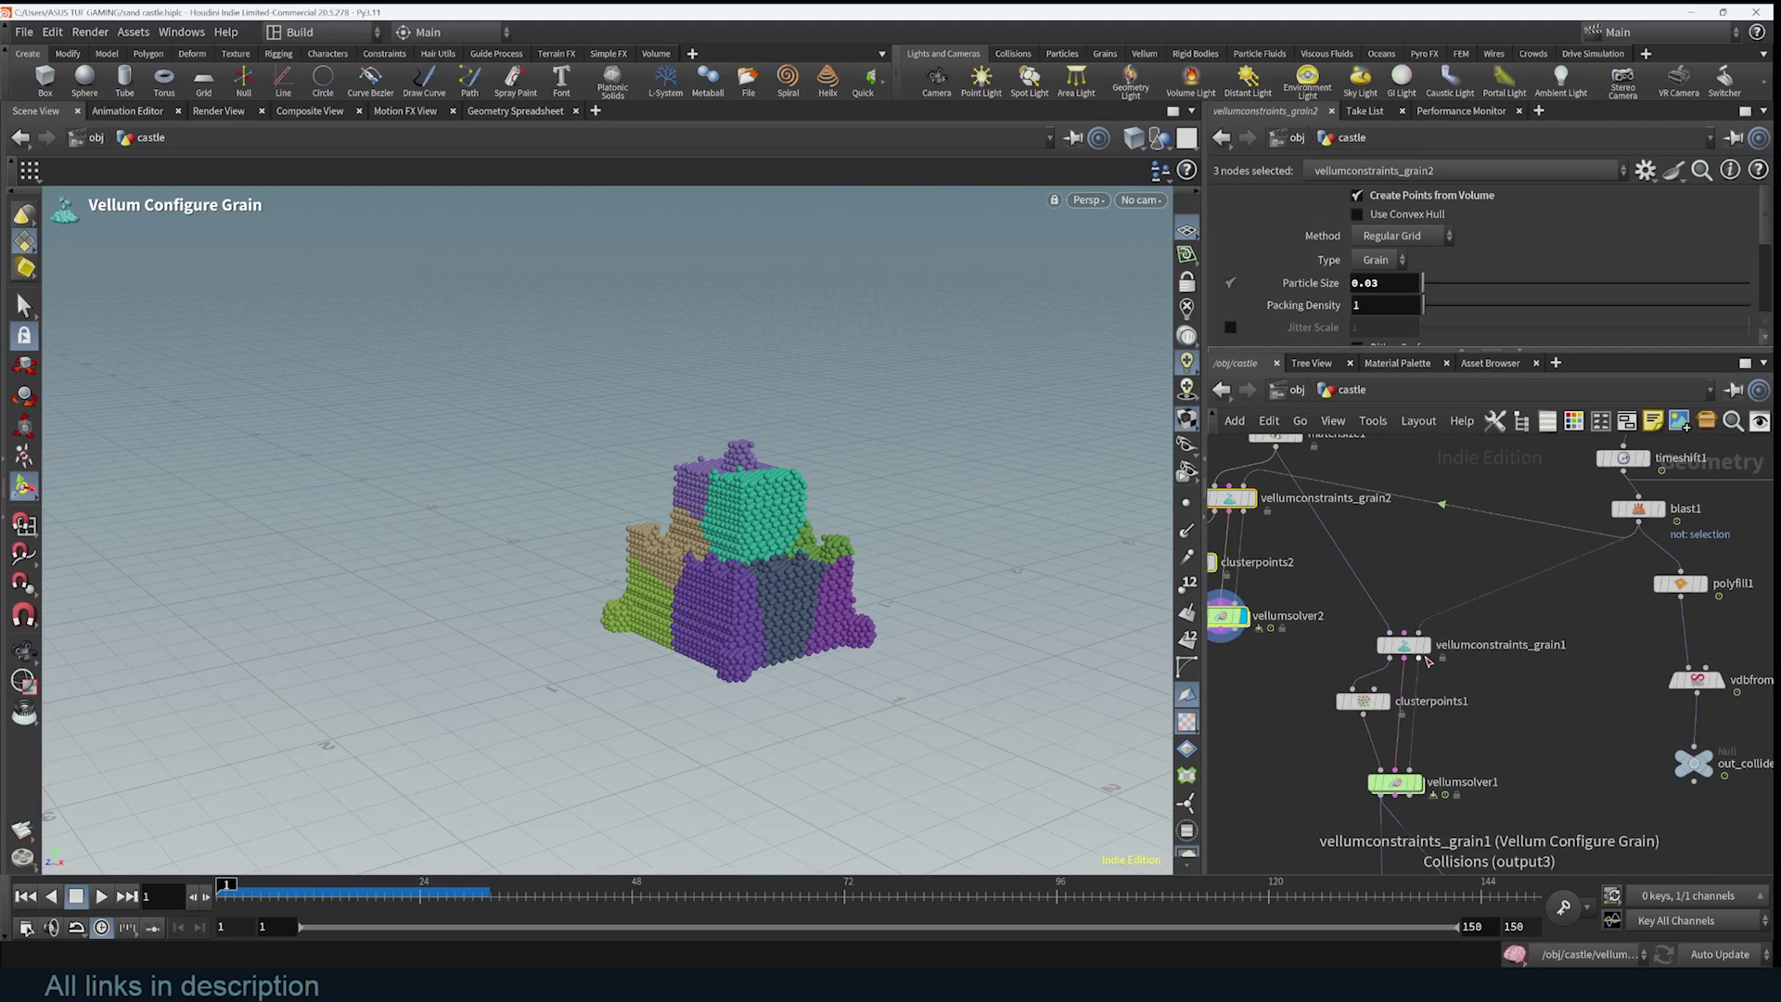
pyautogui.click(1427, 649)
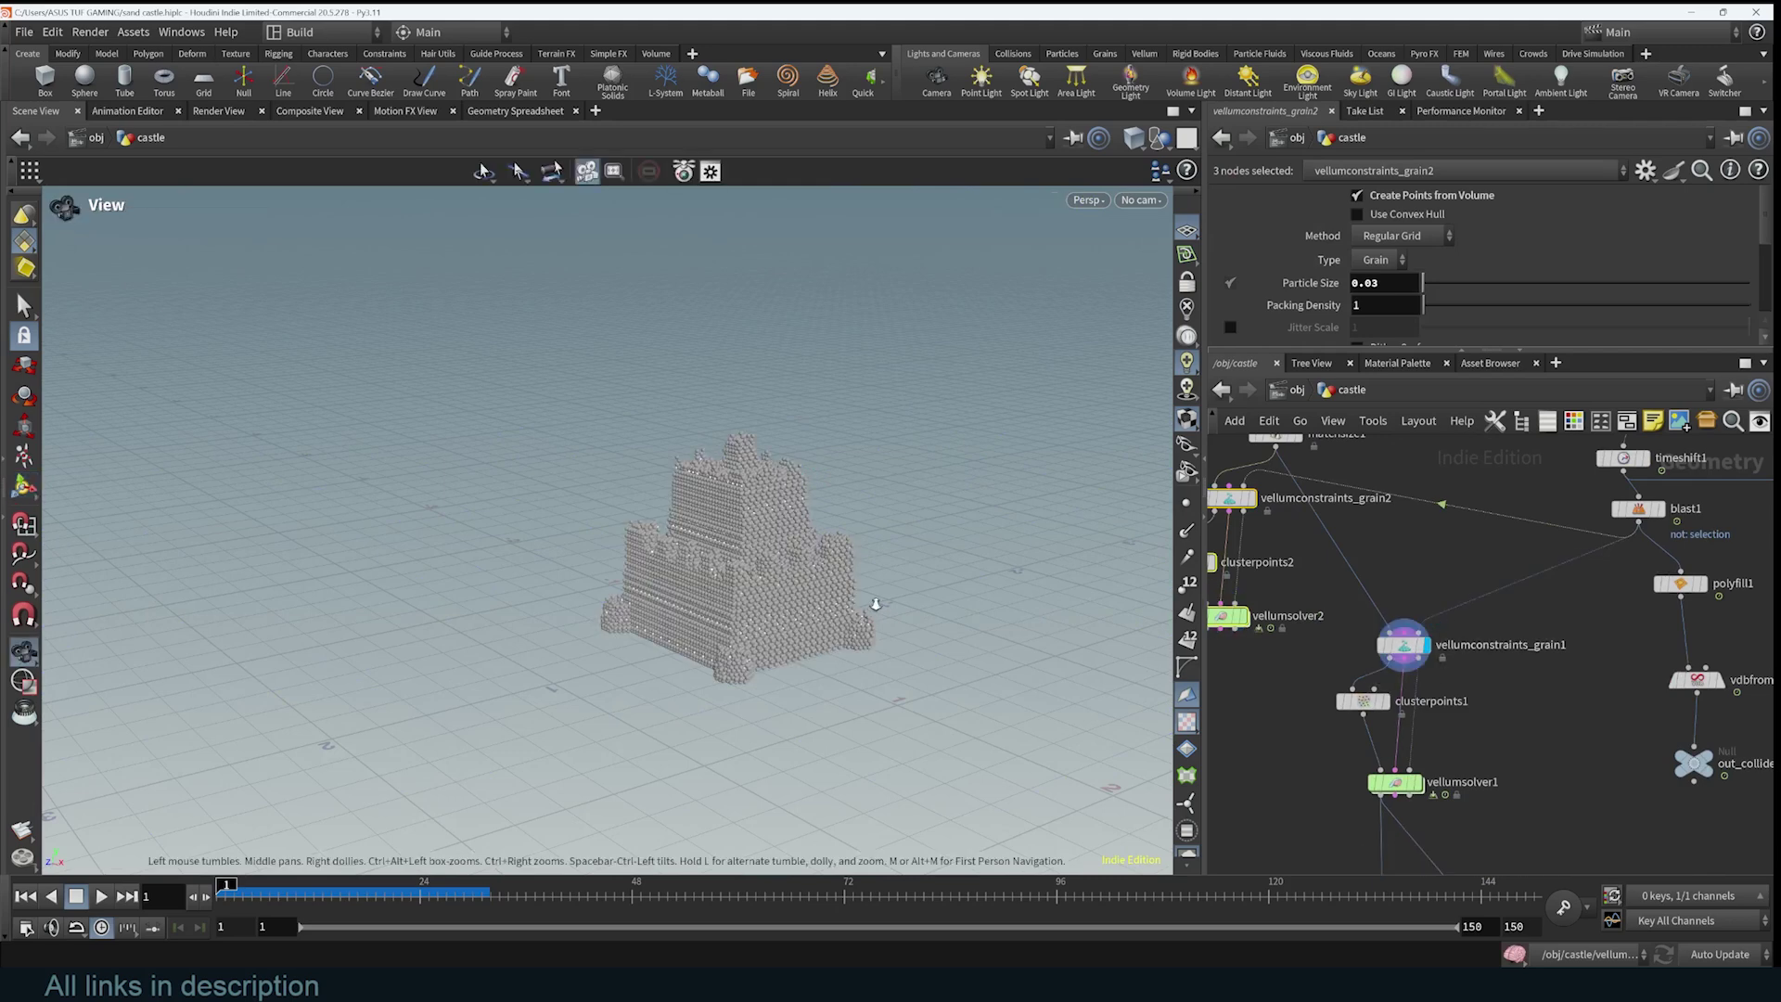
pyautogui.scroll(3, 784, 507)
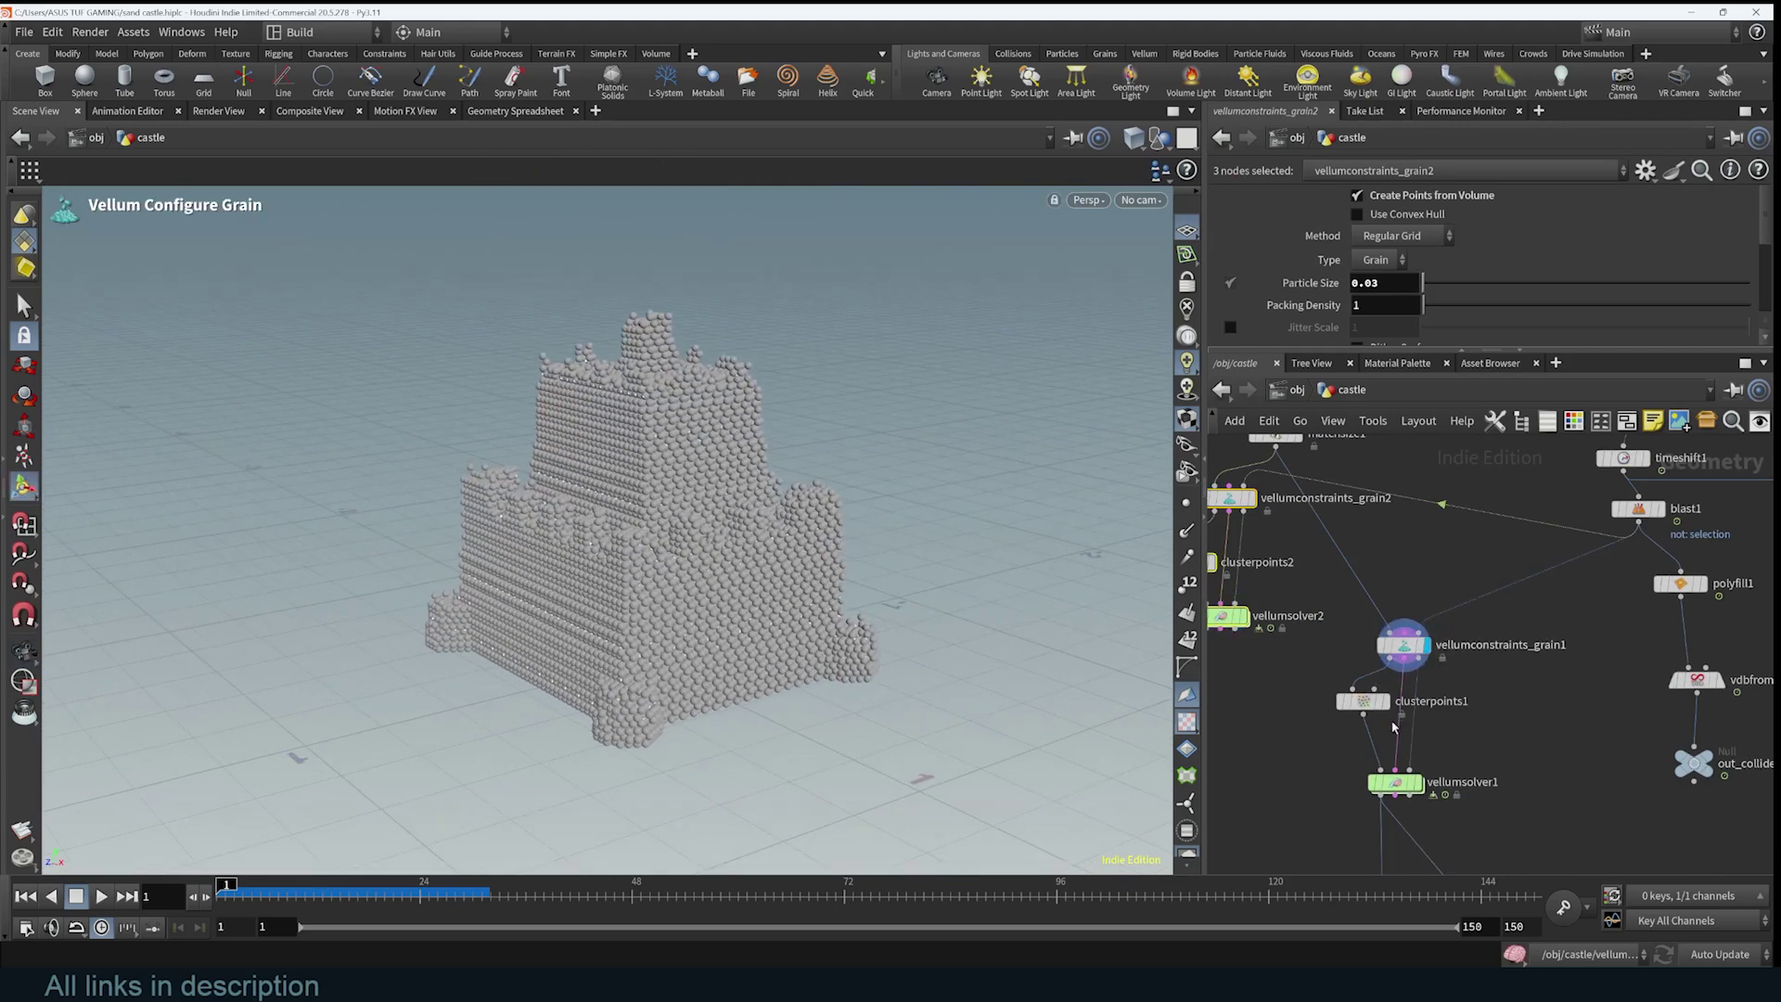
pyautogui.click(1387, 702)
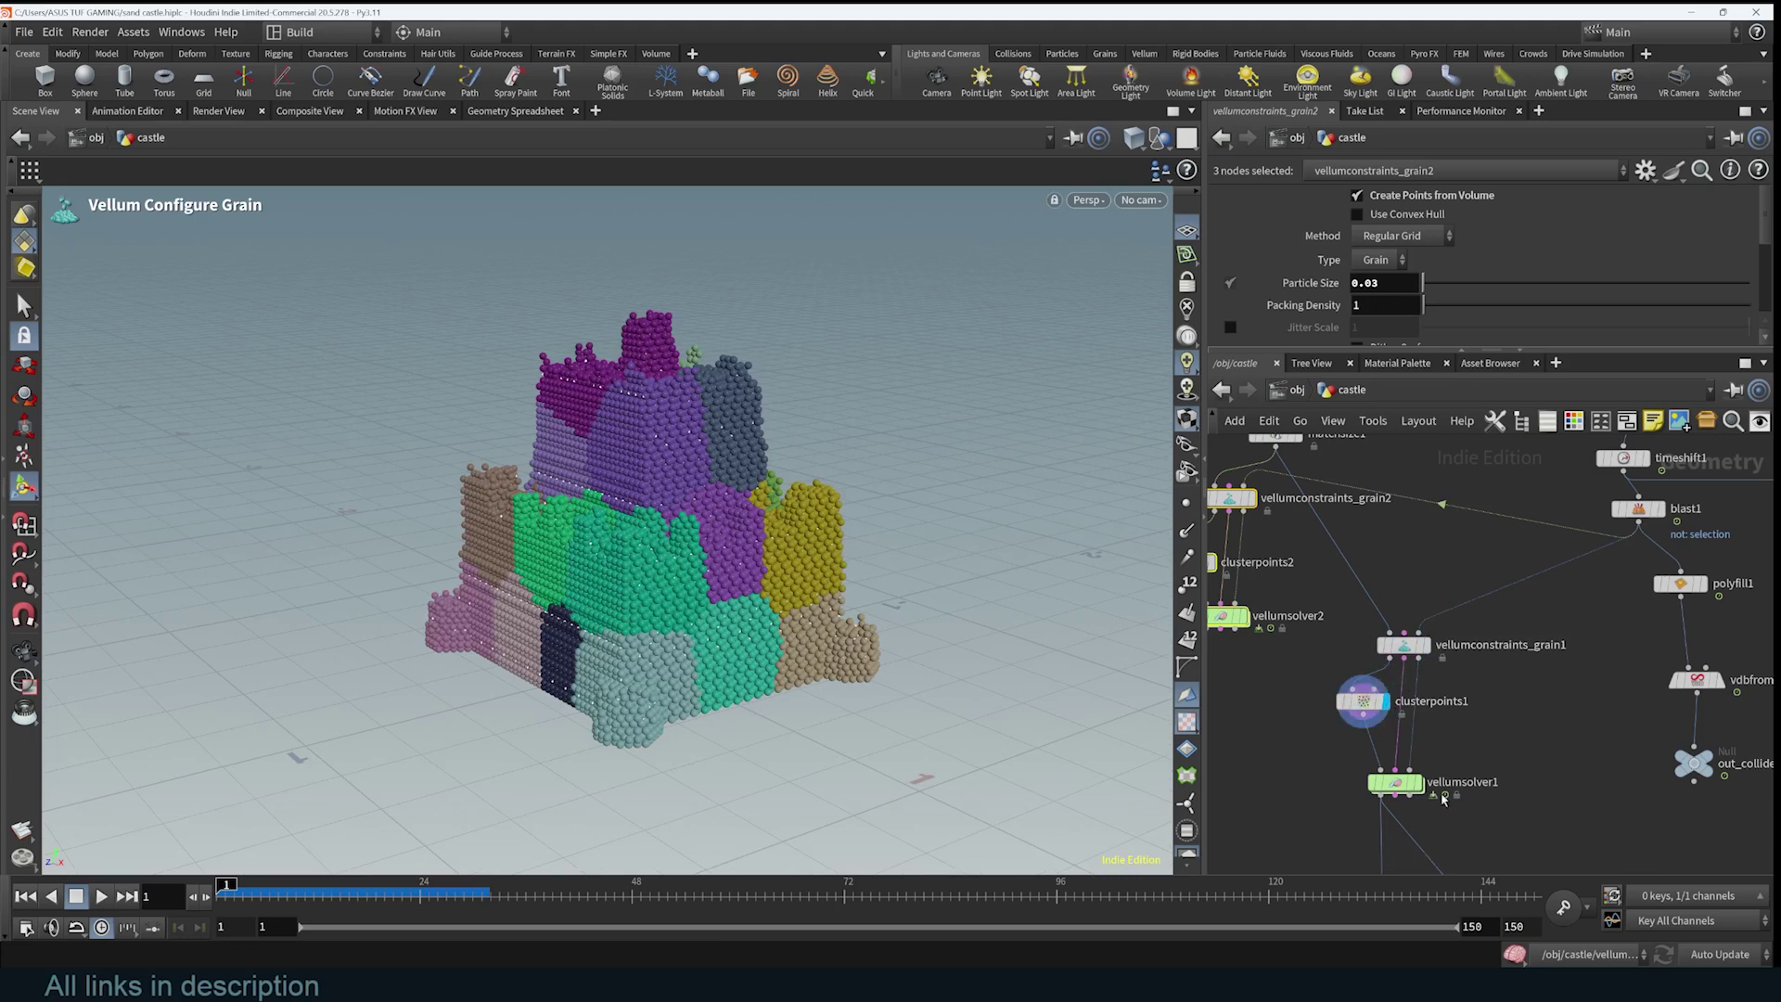
# - Inspect the glue constraint and the three POP nodes in vellumsolver1's forces network and return to the castle network
pyautogui.doubleClick(1406, 787)
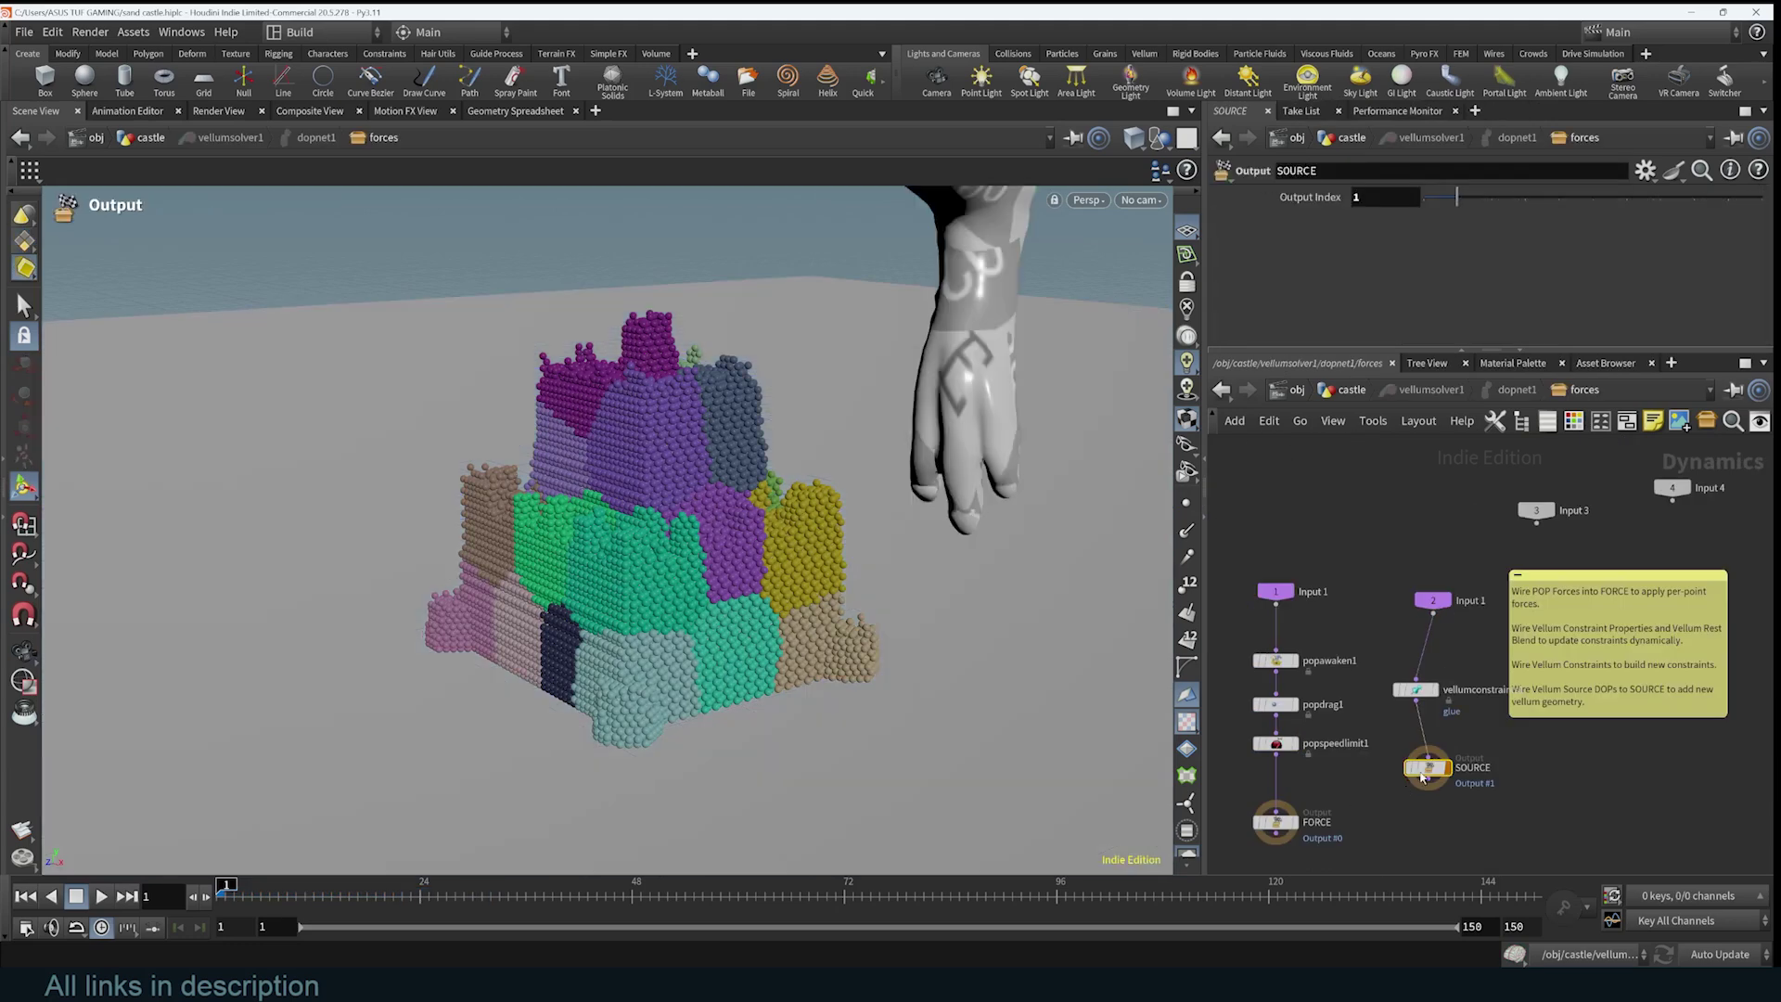
pyautogui.click(1419, 694)
pyautogui.moveTo(1252, 647); pyautogui.dragTo(1350, 771)
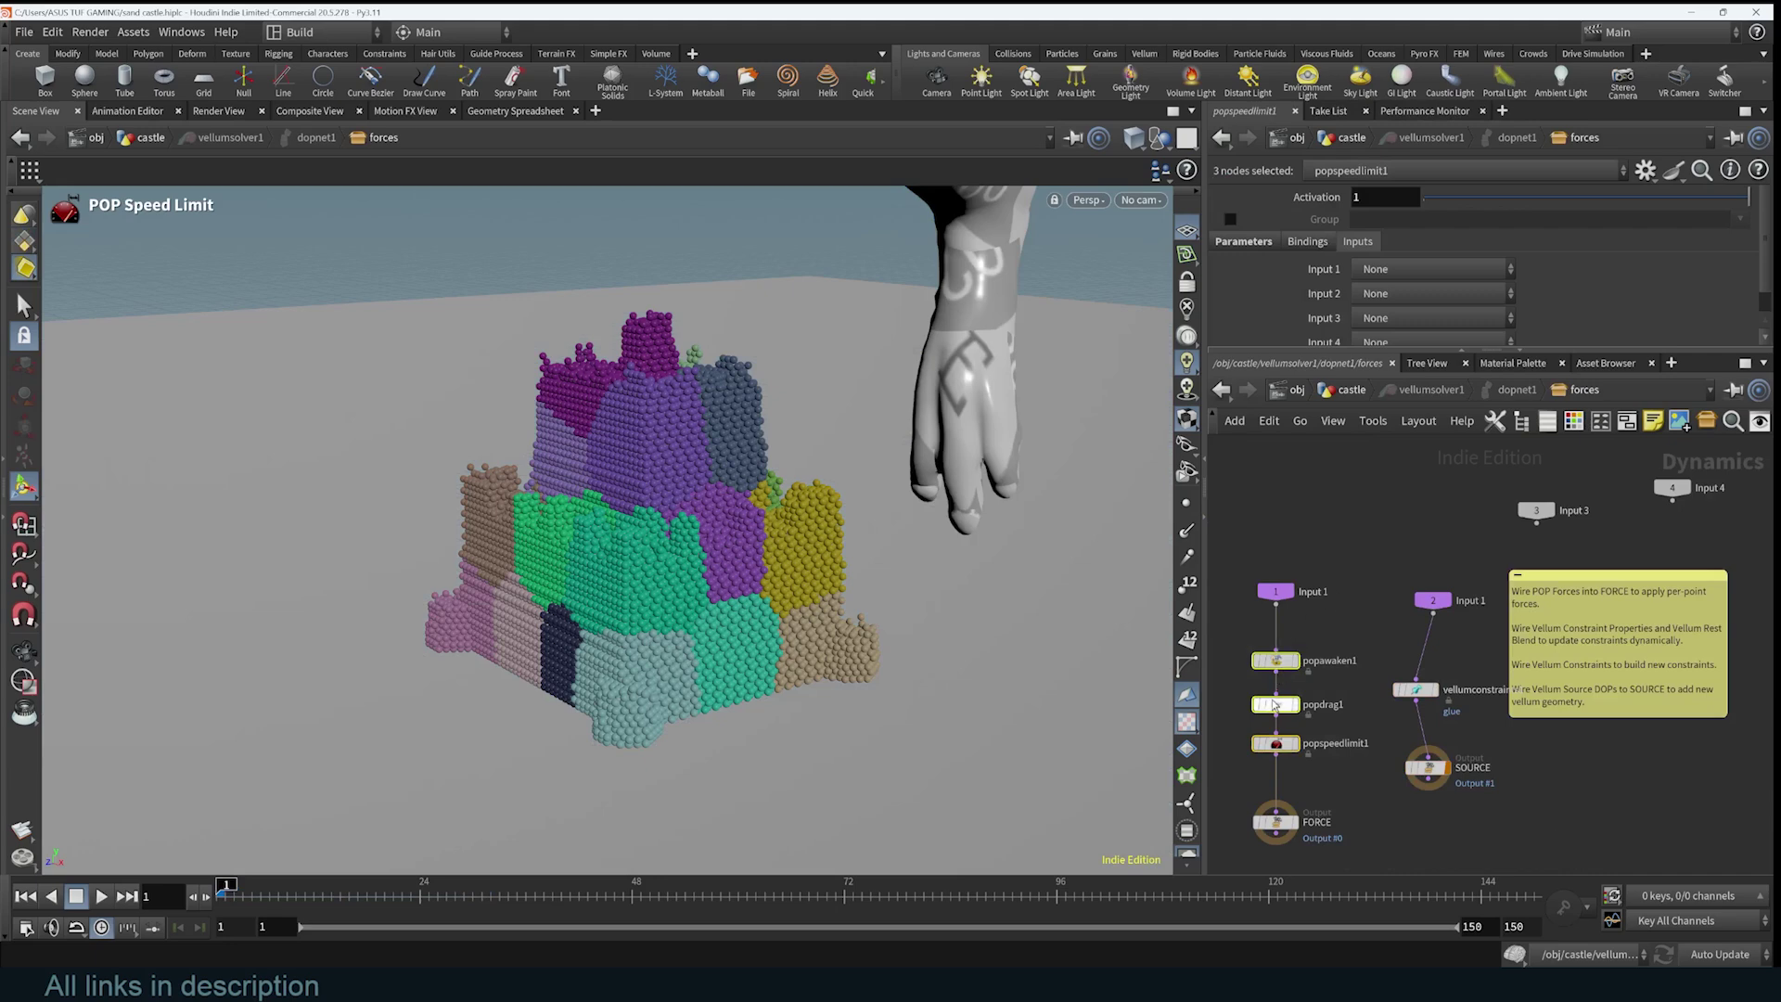
pyautogui.click(1333, 397)
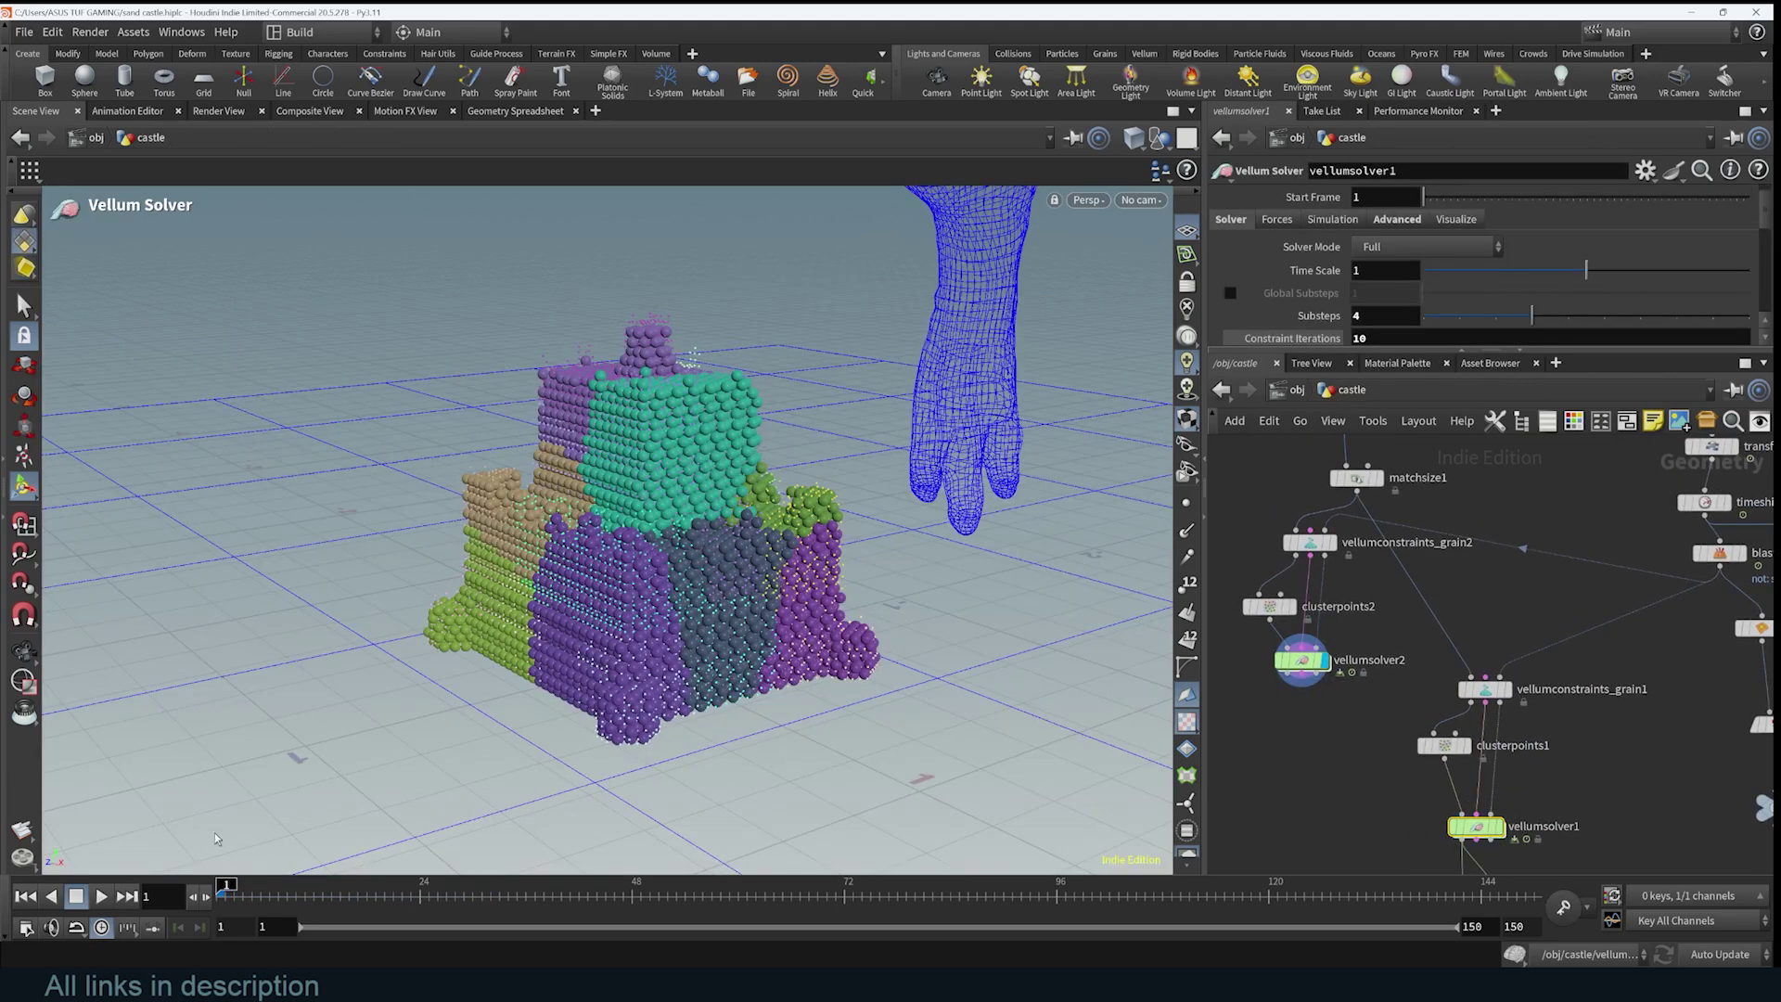
# - Play the first few frames, rewind to frame 1, and display vellumconstraints_grain1 with its parameters
pyautogui.click(101, 896)
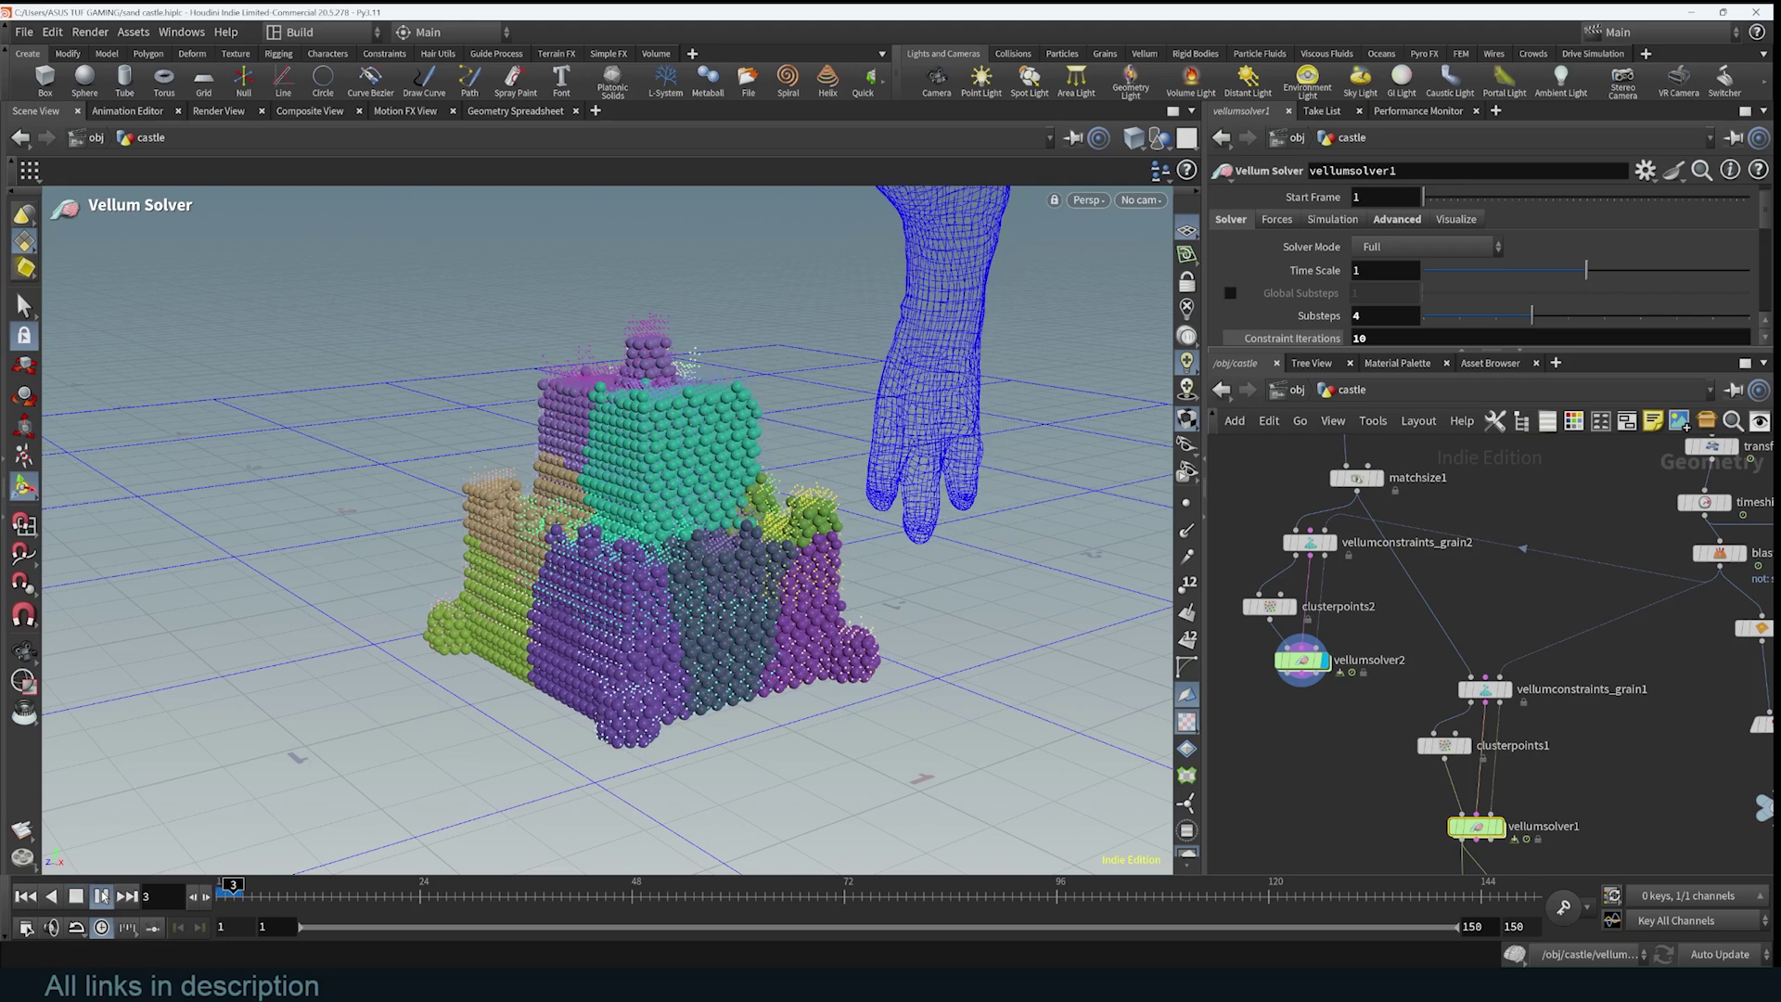
pyautogui.click(25, 896)
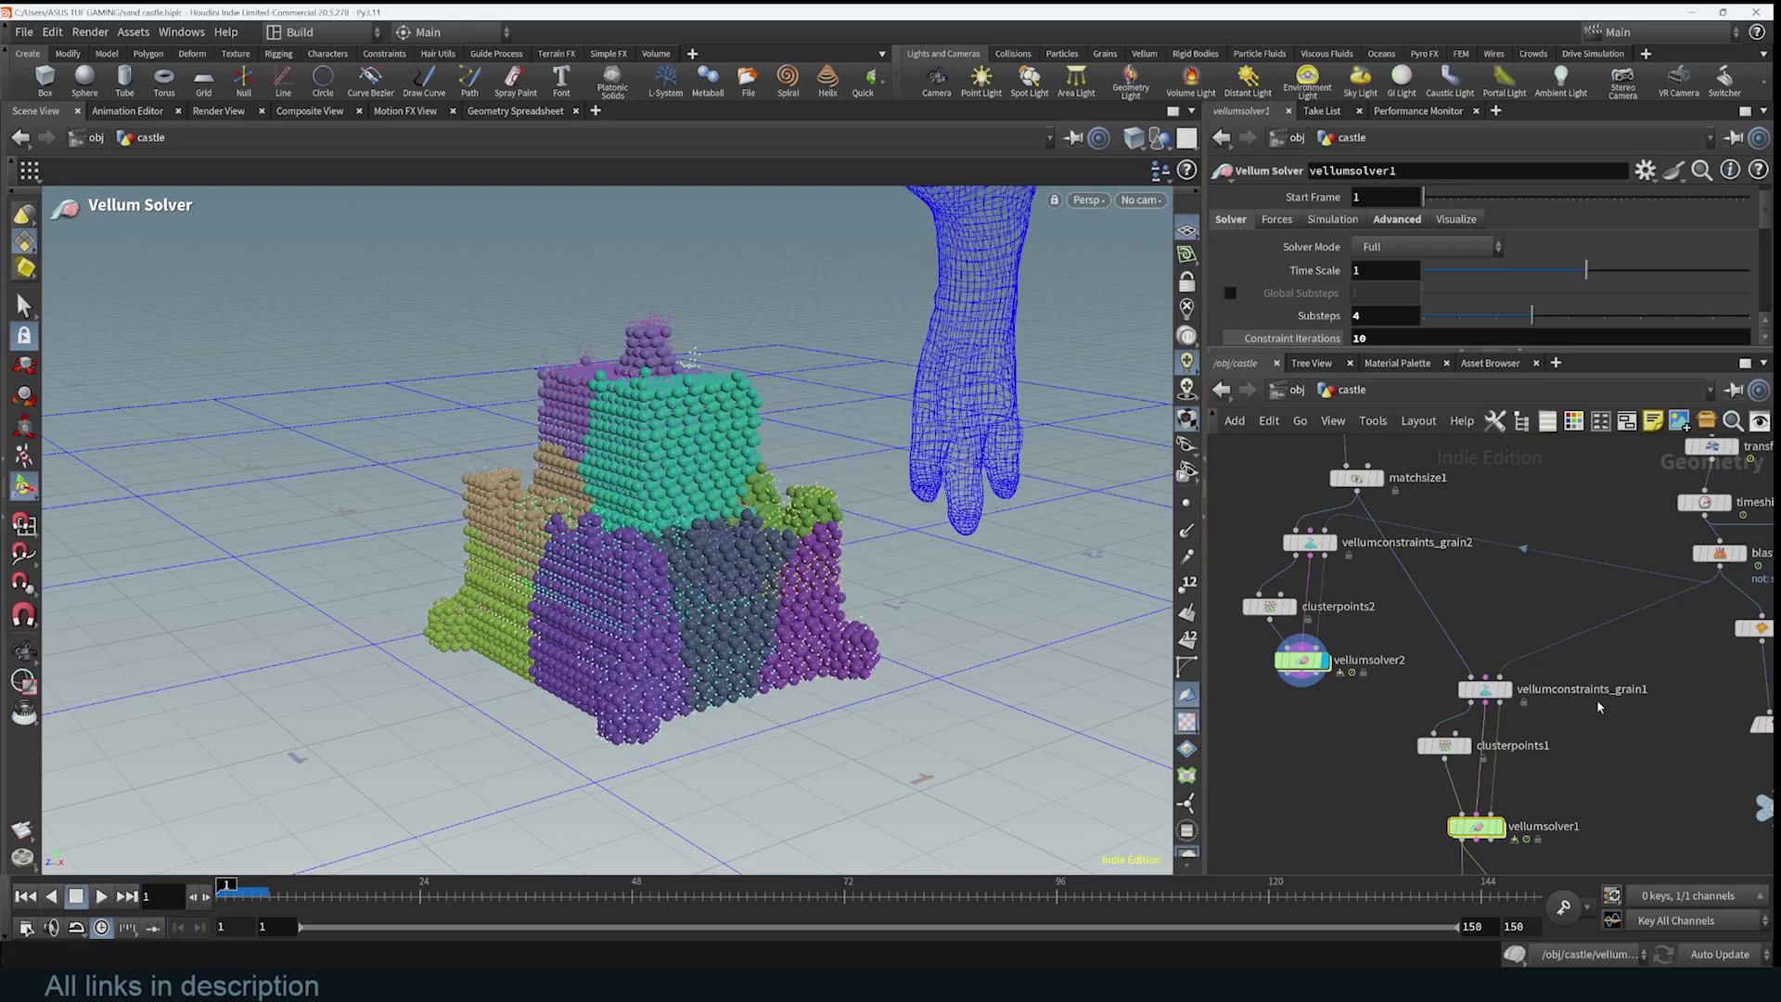
pyautogui.click(1504, 690)
pyautogui.click(1487, 696)
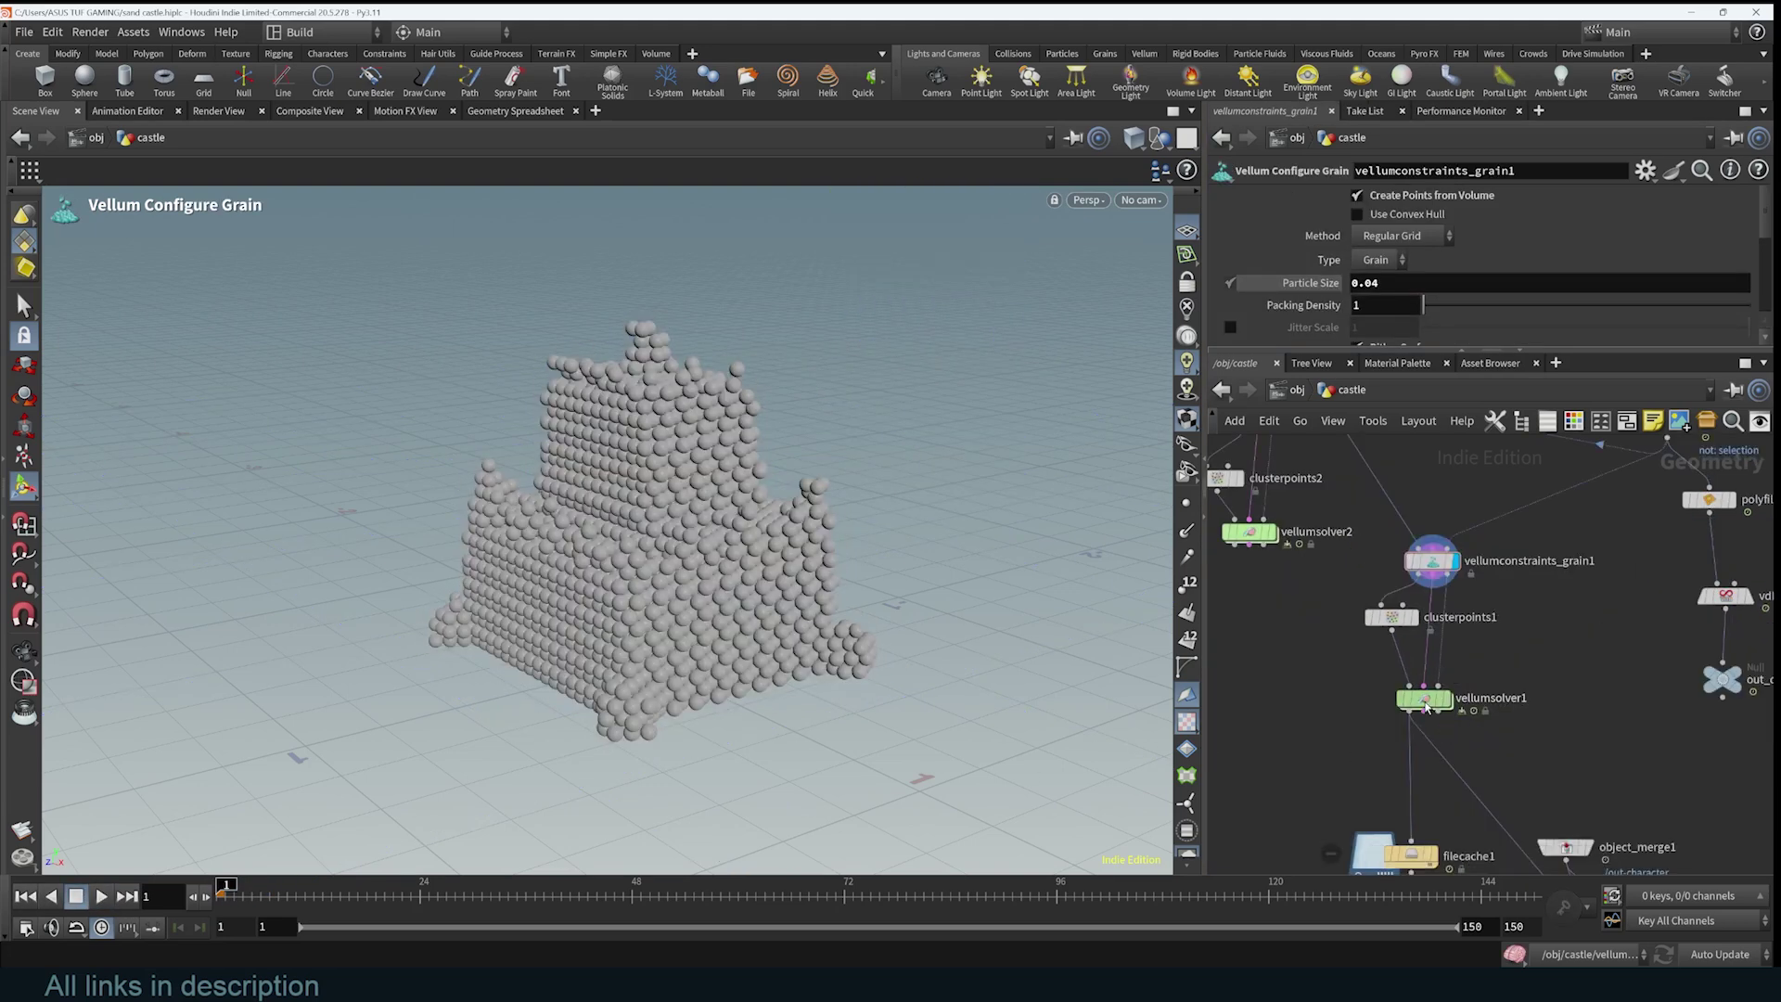
# - Check the popawaken1 node inside vellumsolver1's forces network and the Sleeping settings among vellumsolver1's advanced parameters
pyautogui.doubleClick(1425, 700)
pyautogui.moveTo(1277, 662)
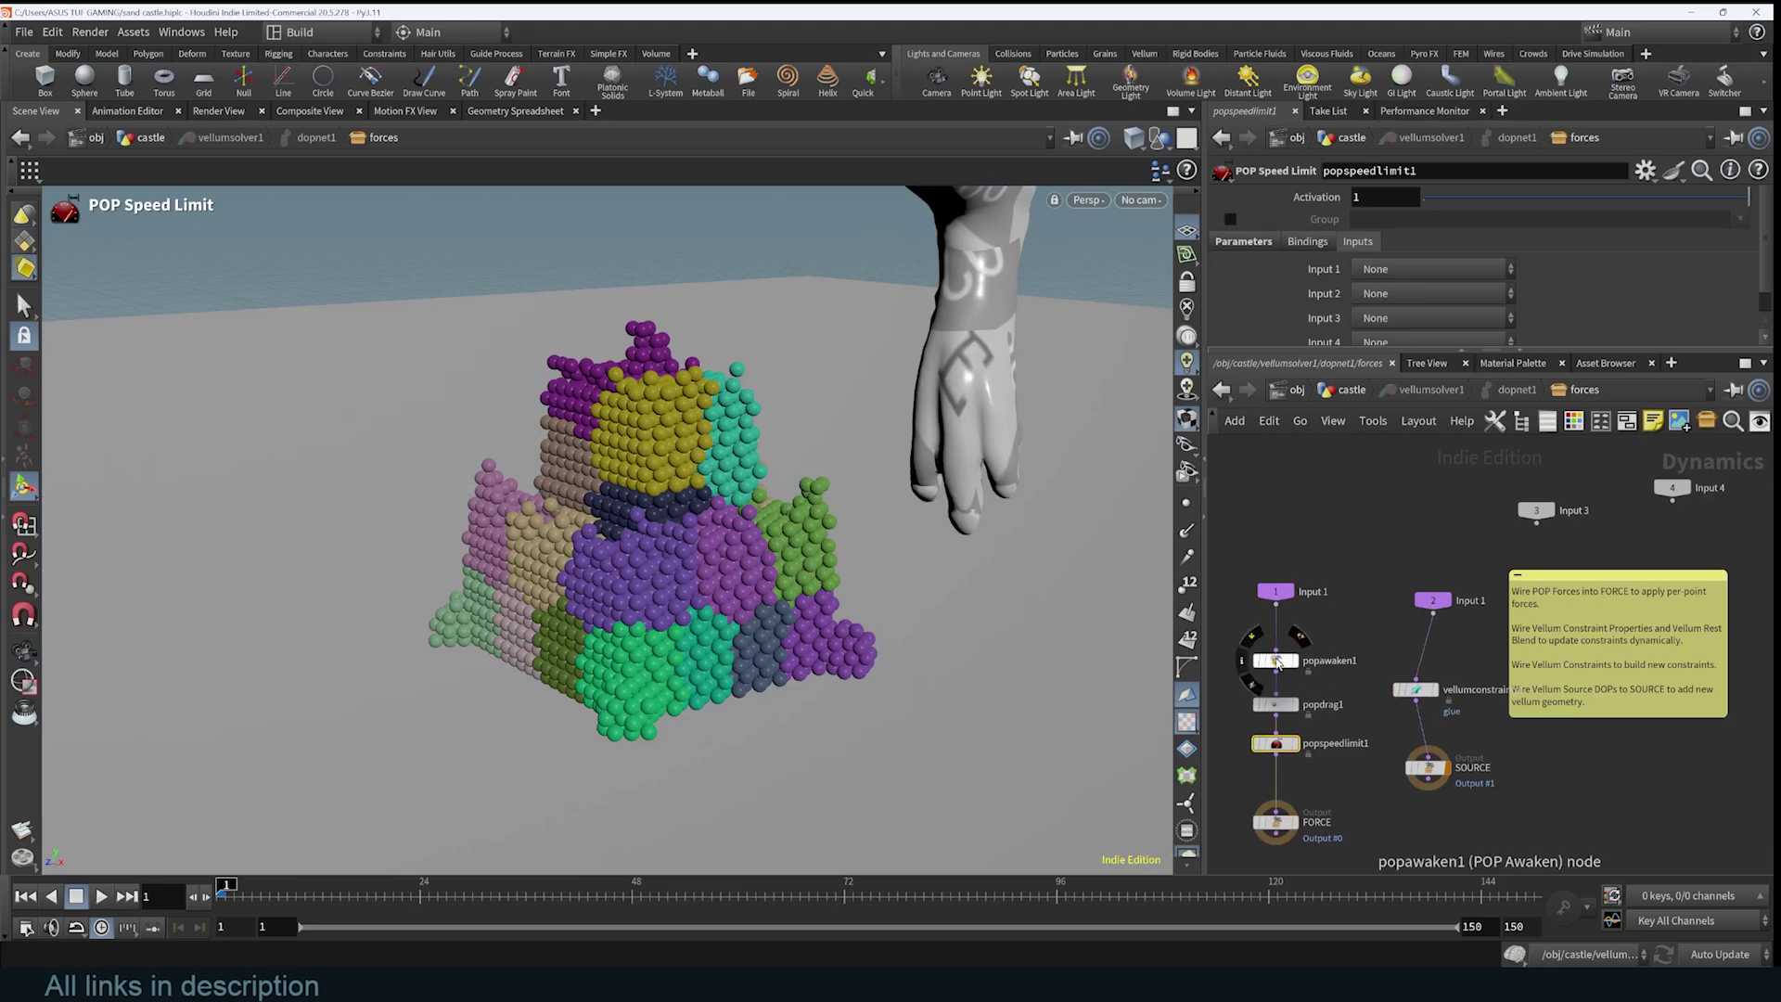
pyautogui.click(1351, 391)
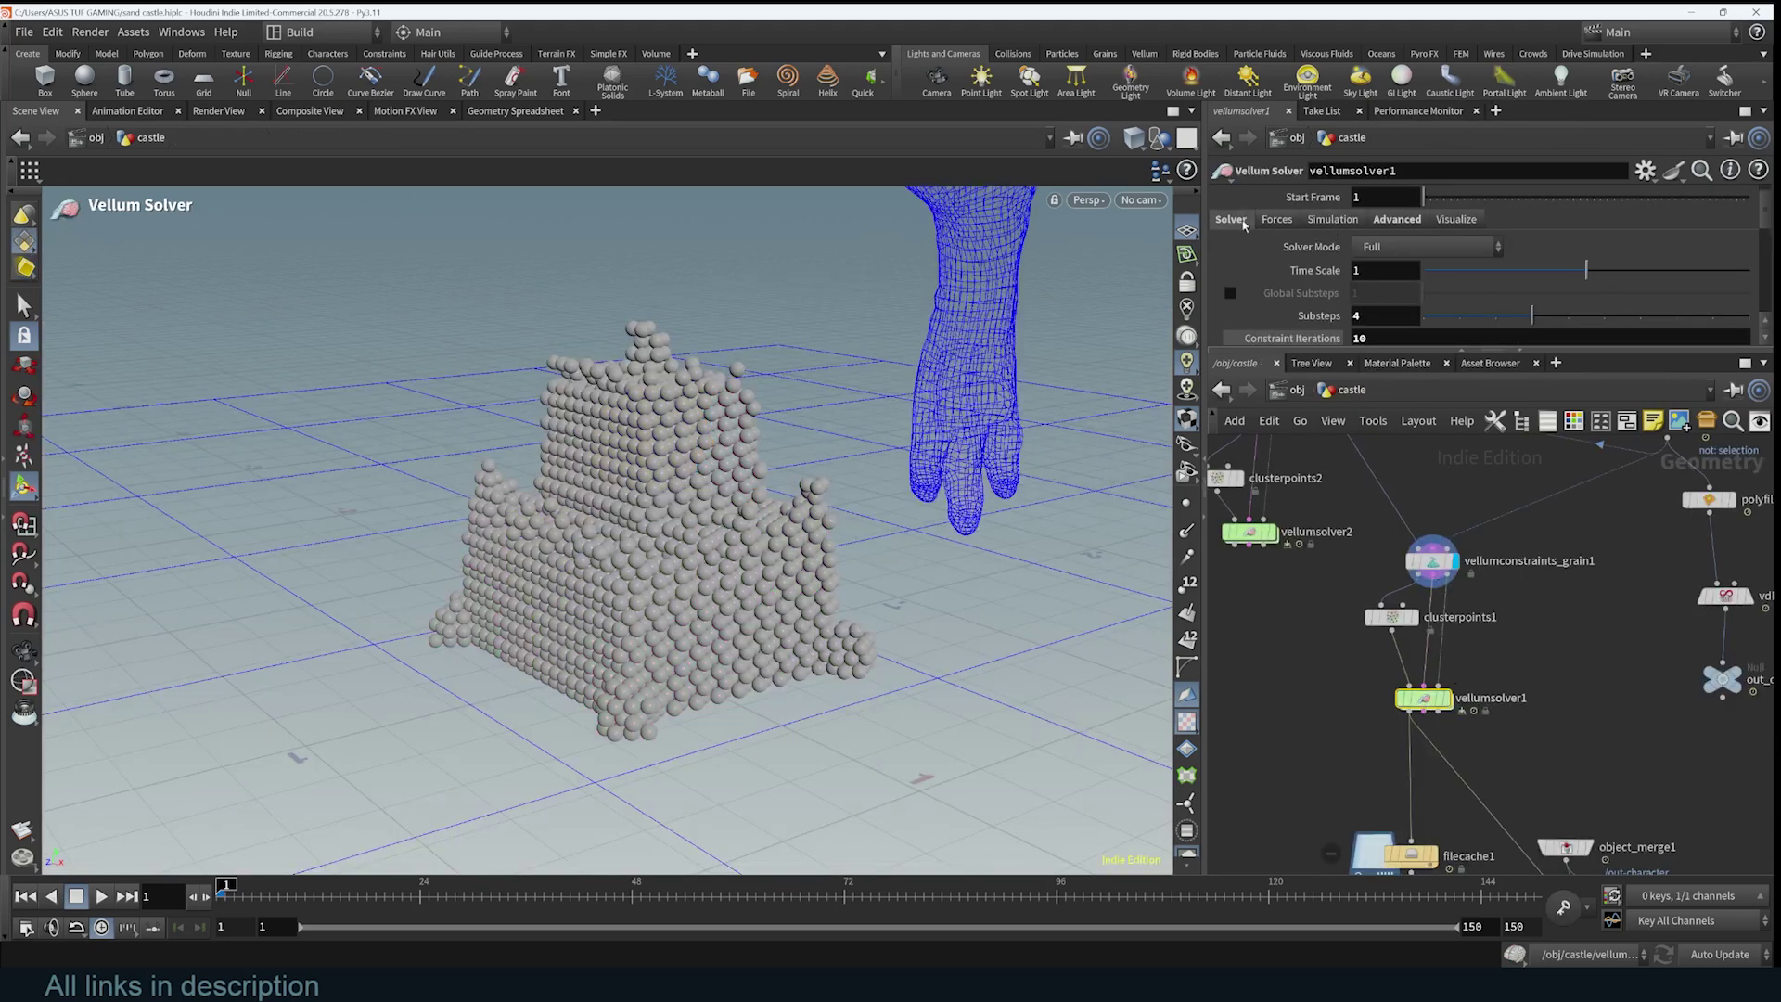
pyautogui.click(1378, 244)
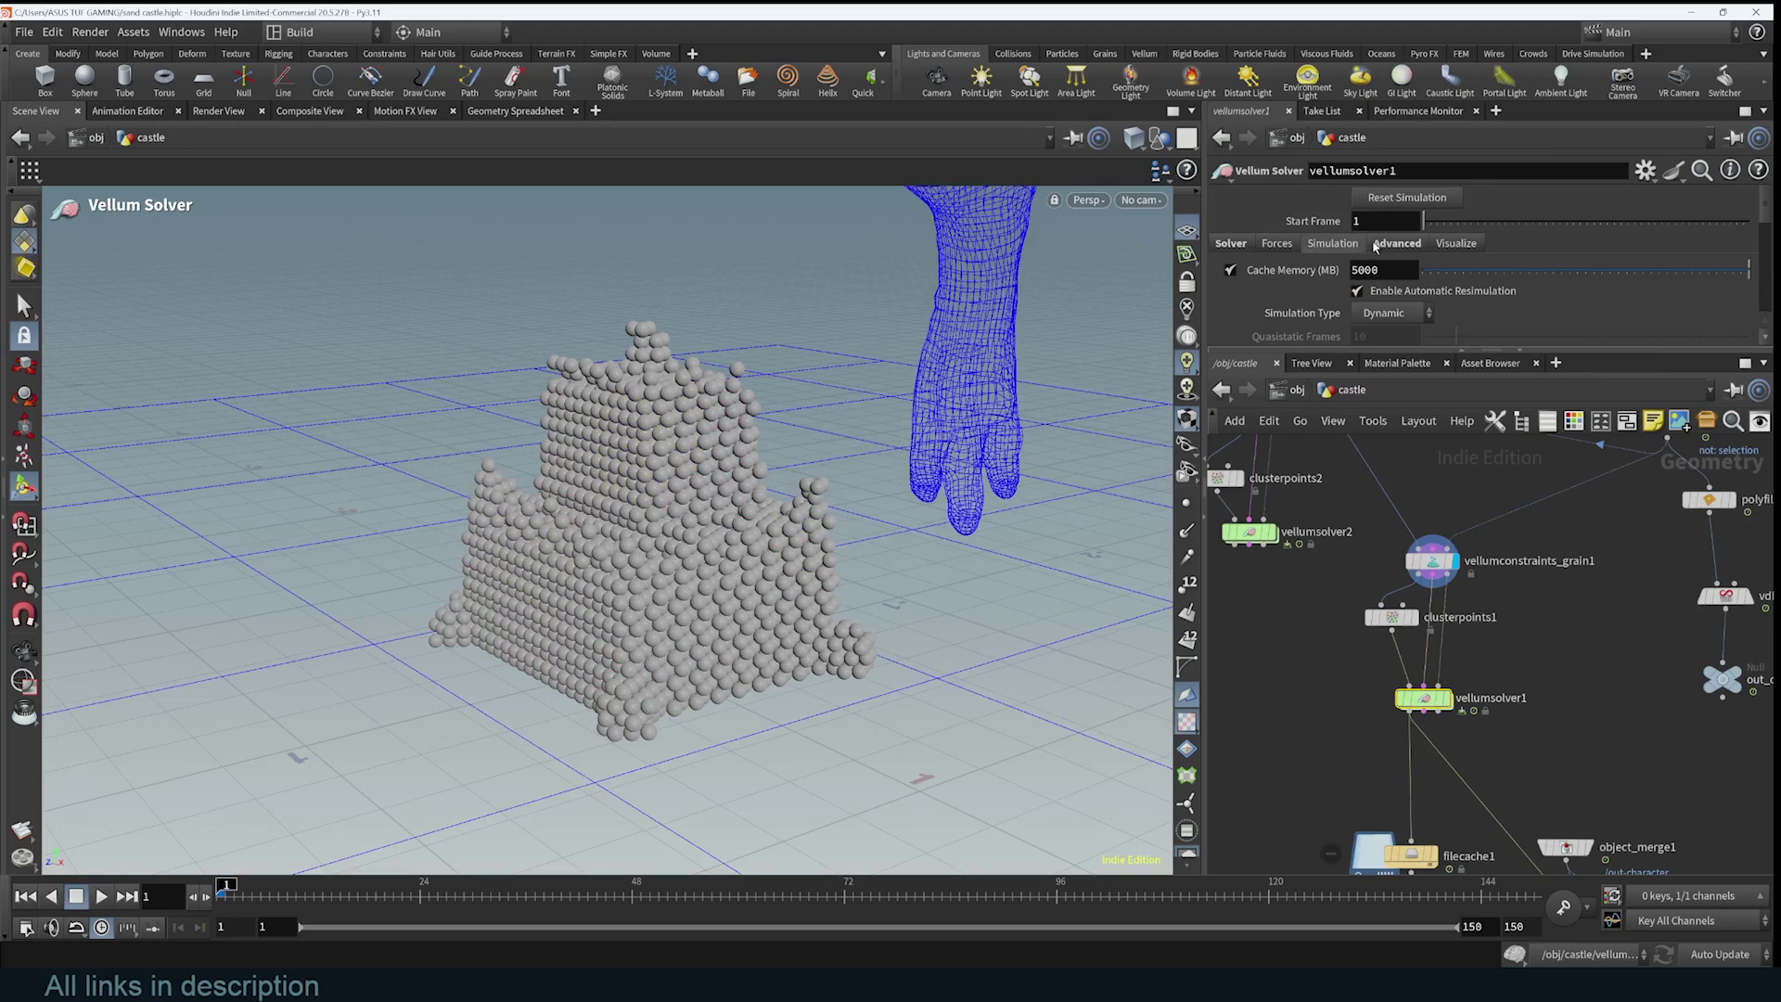
pyautogui.scroll(-5, 1300, 301)
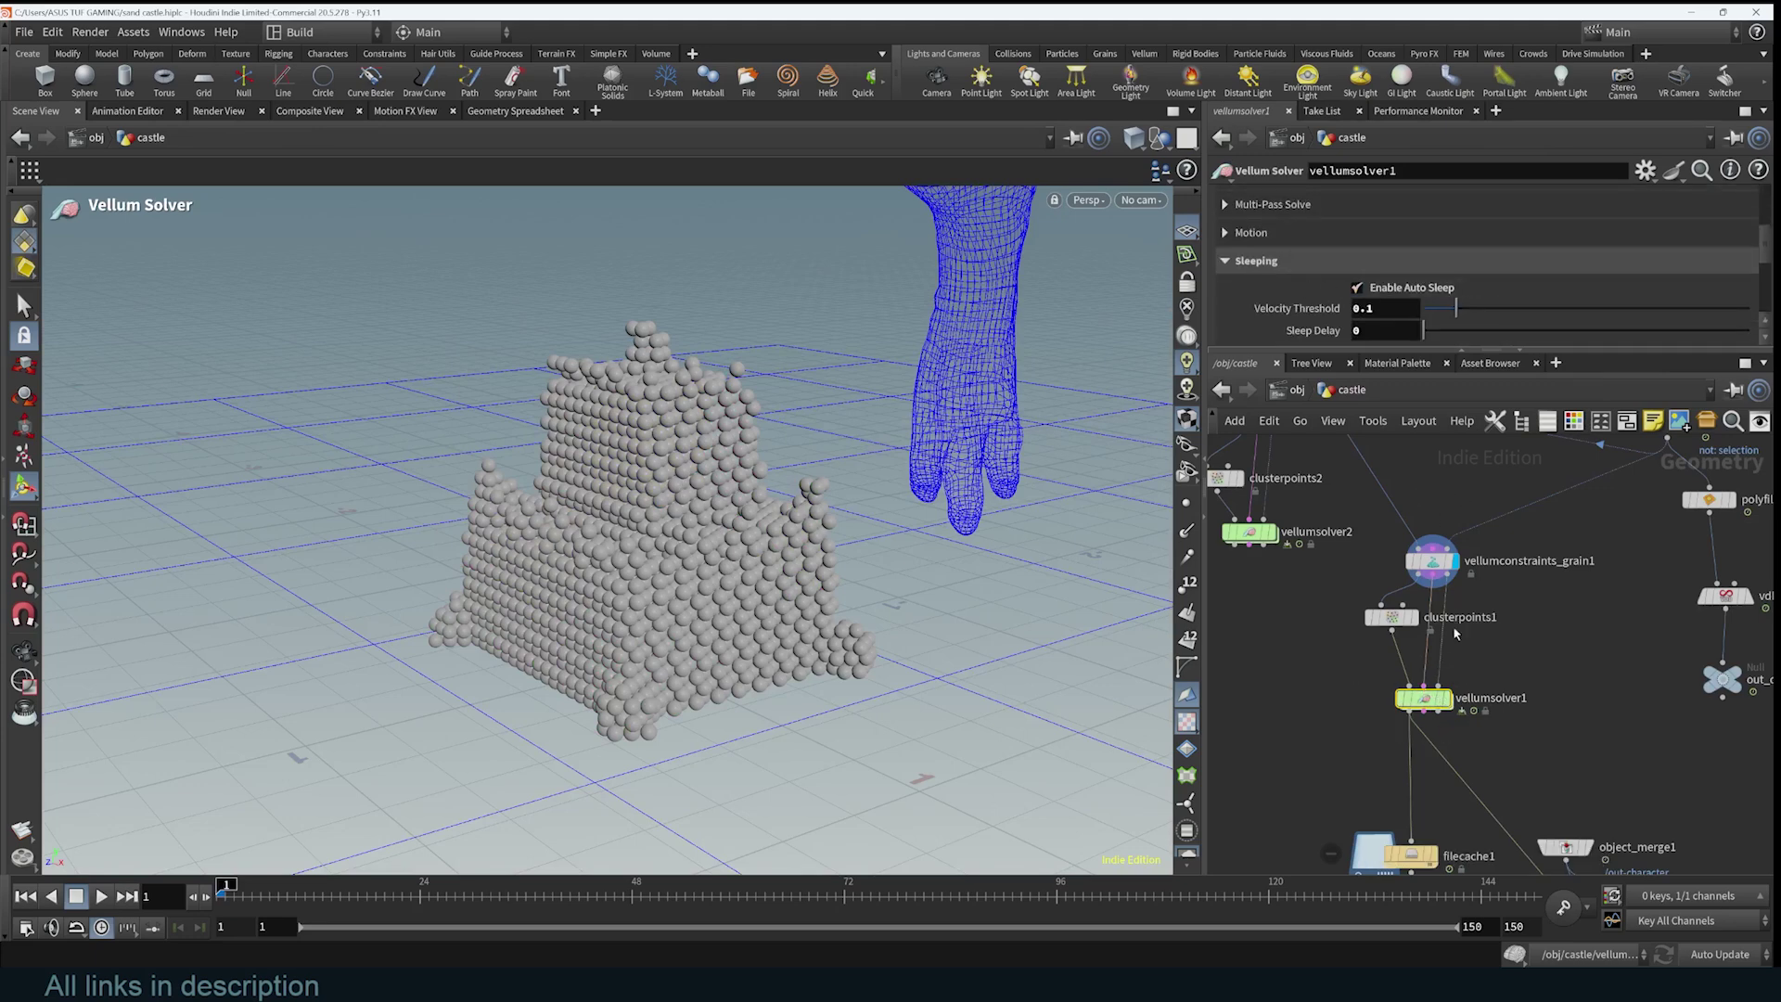
# - Display vellumsolver1 and play its hand collision simulation, stopping at frame 31
pyautogui.click(1447, 697)
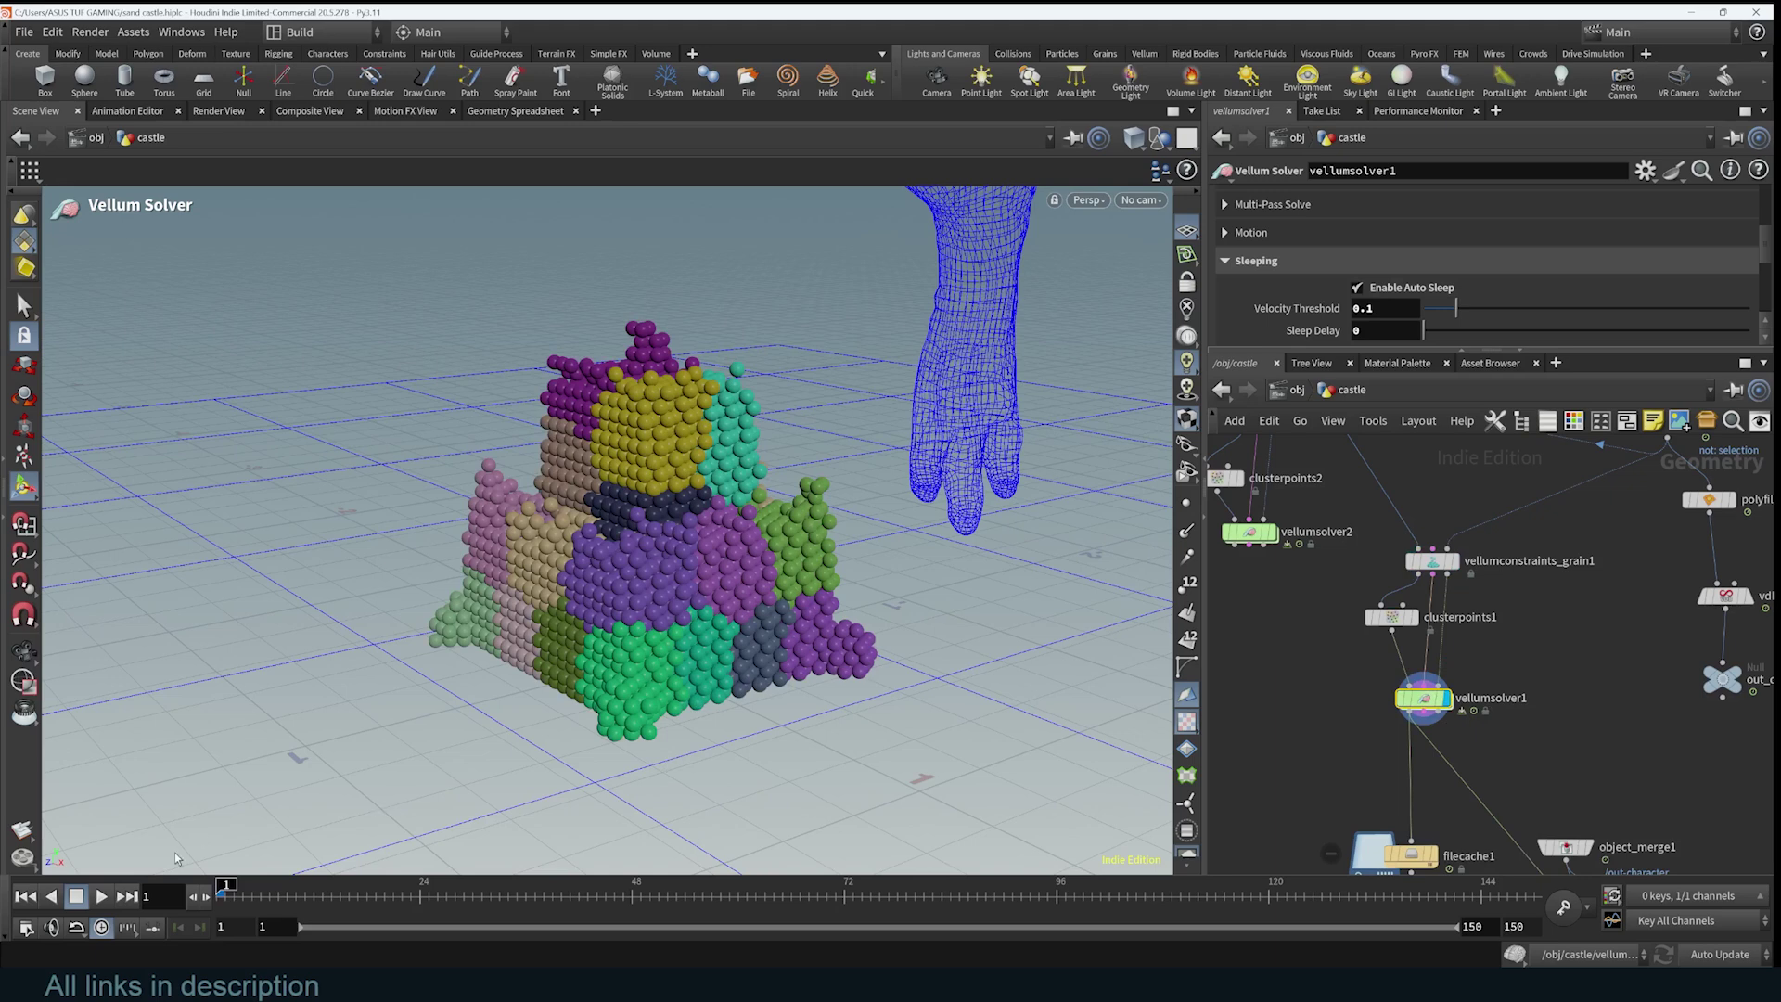
pyautogui.click(103, 898)
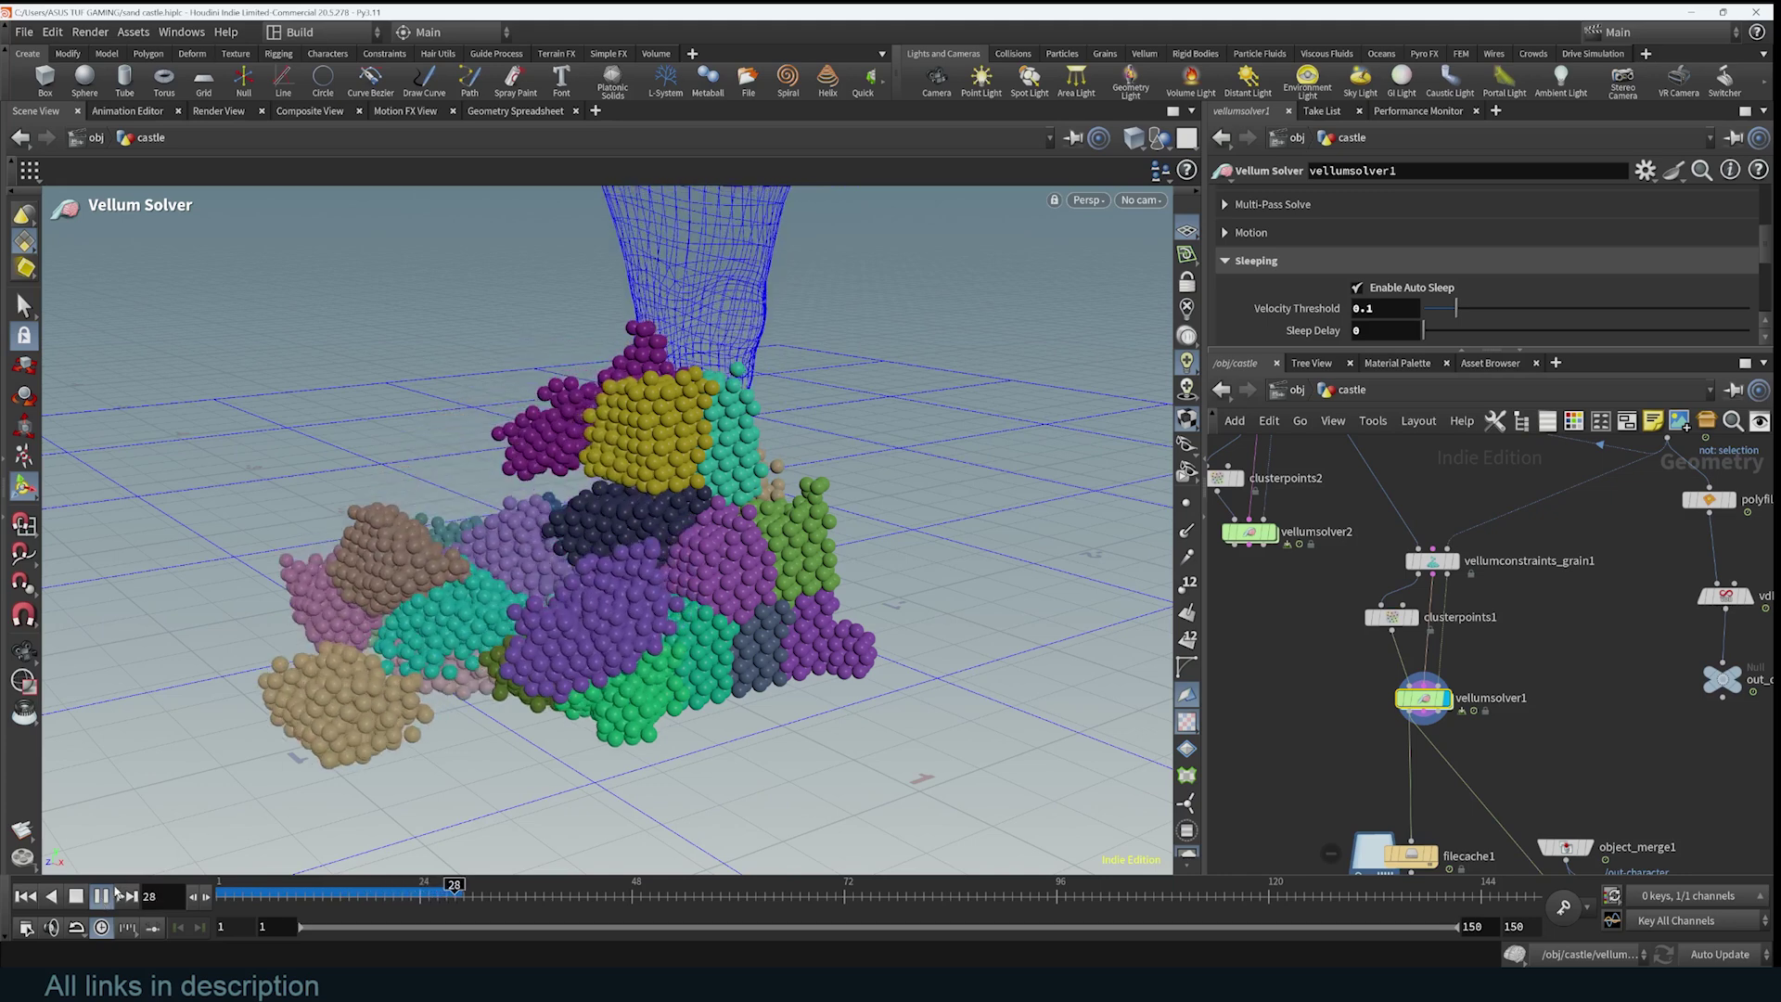
pyautogui.press('Up')
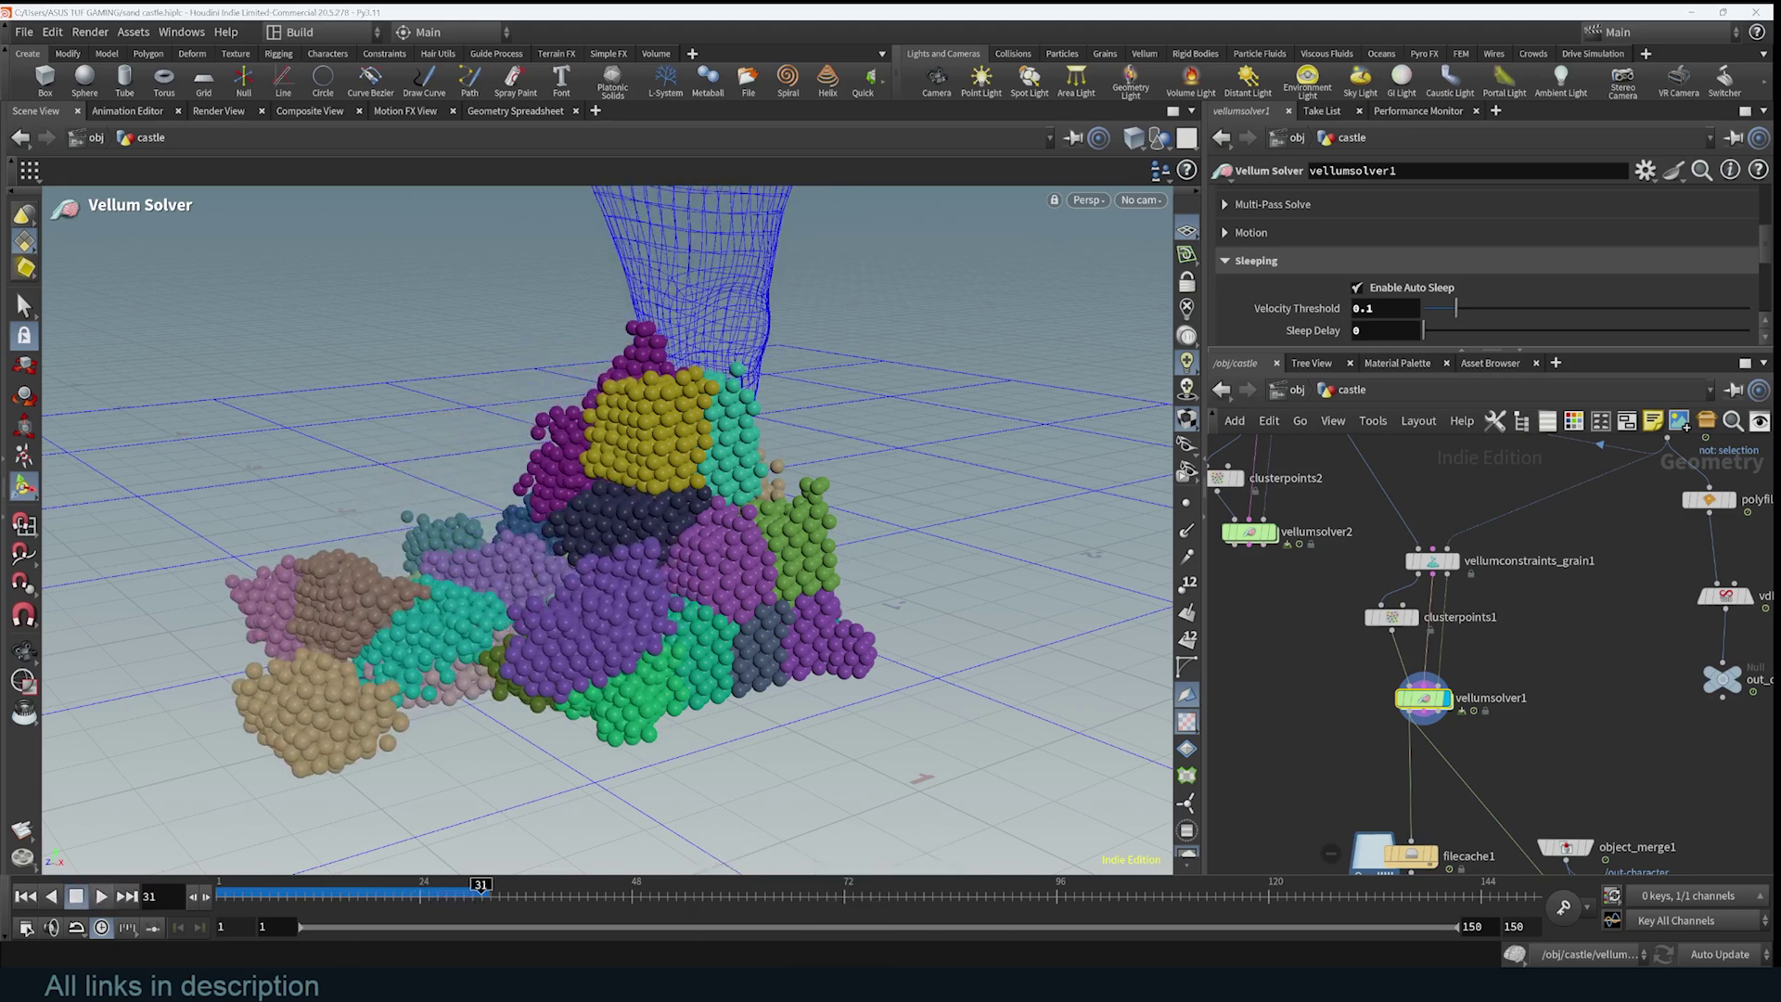